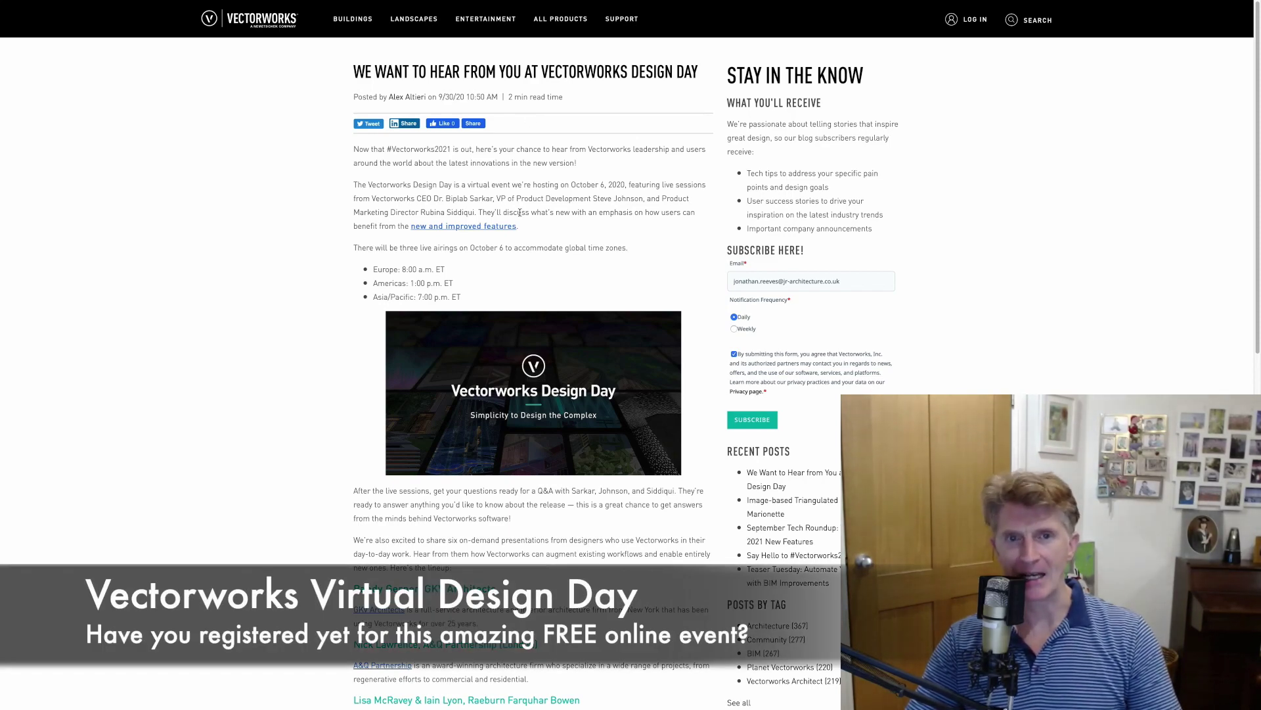
# Highlight the October 6, 2020 event date and go to the Design Day sign-up page
pyautogui.moveTo(572, 183); pyautogui.dragTo(625, 184)
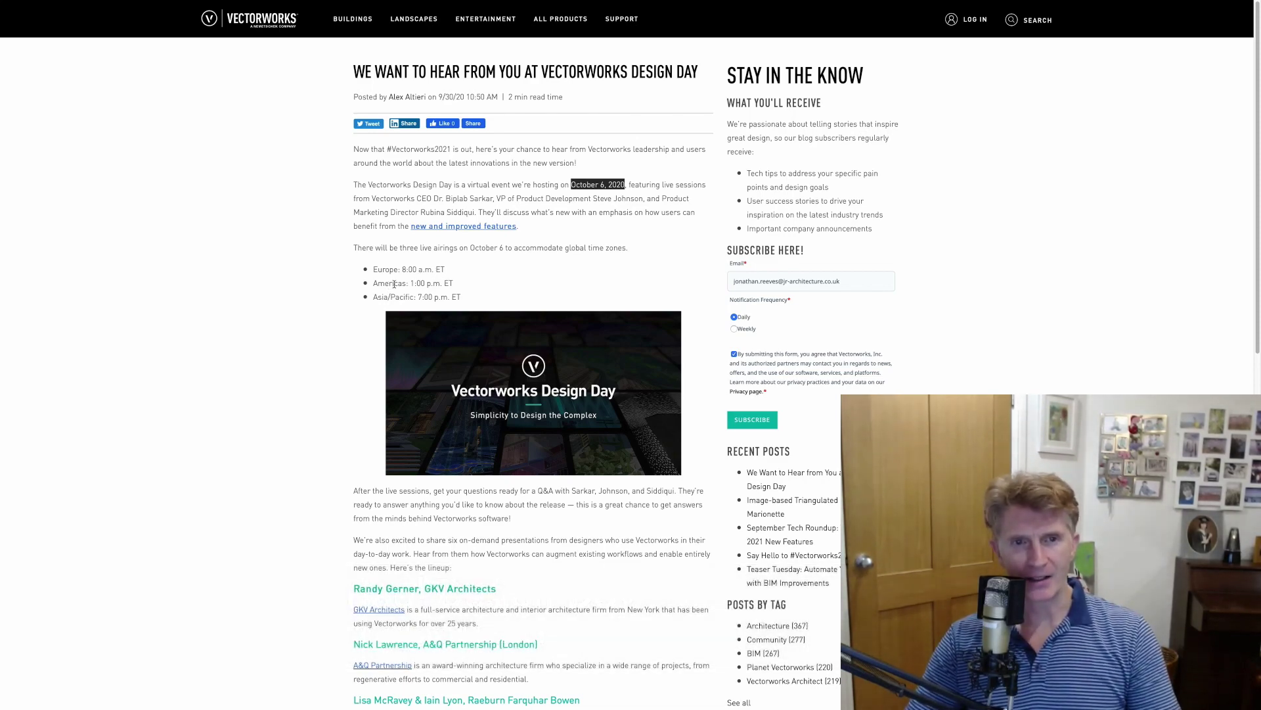
pyautogui.scroll(-3, 543, 356)
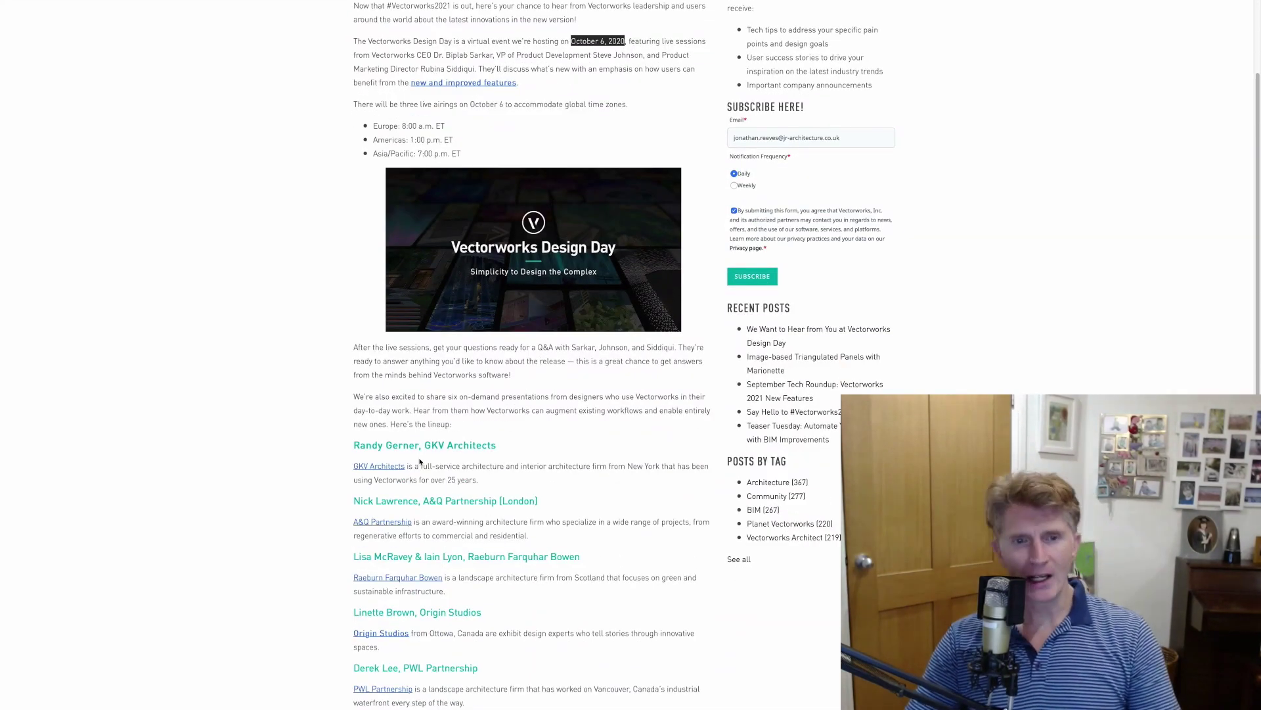
pyautogui.scroll(-2, 433, 462)
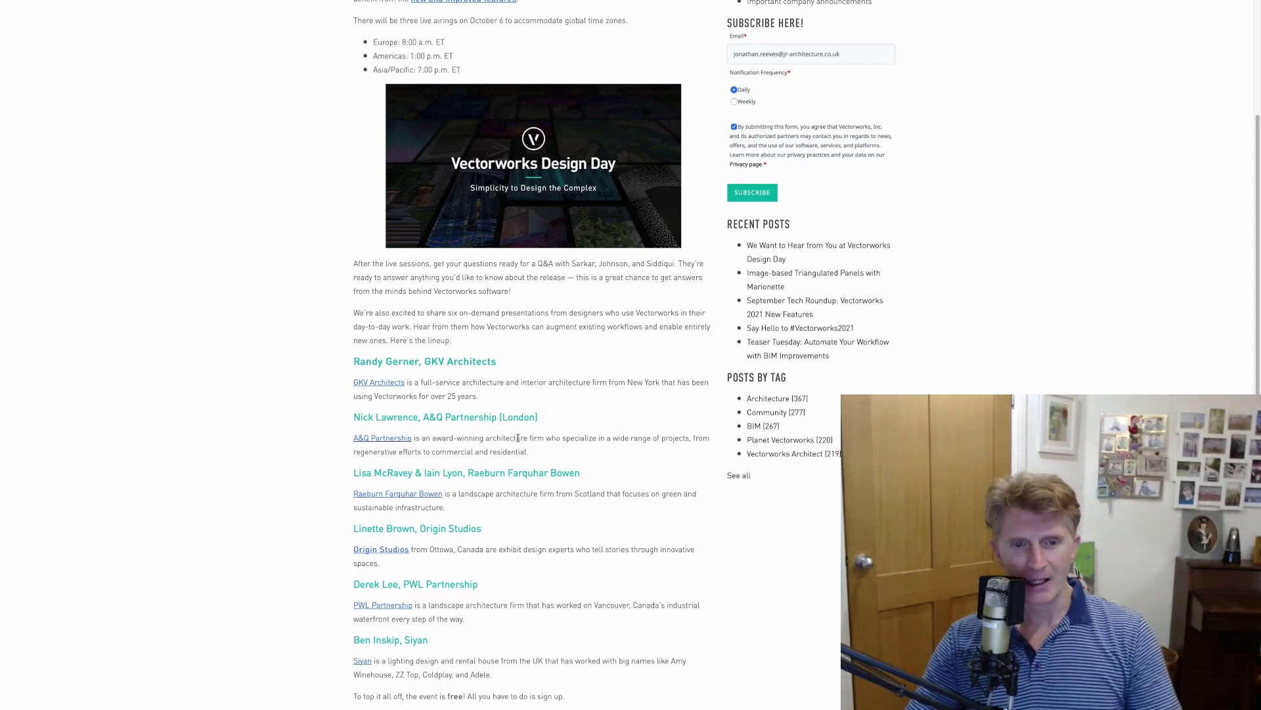
pyautogui.scroll(-1, 519, 438)
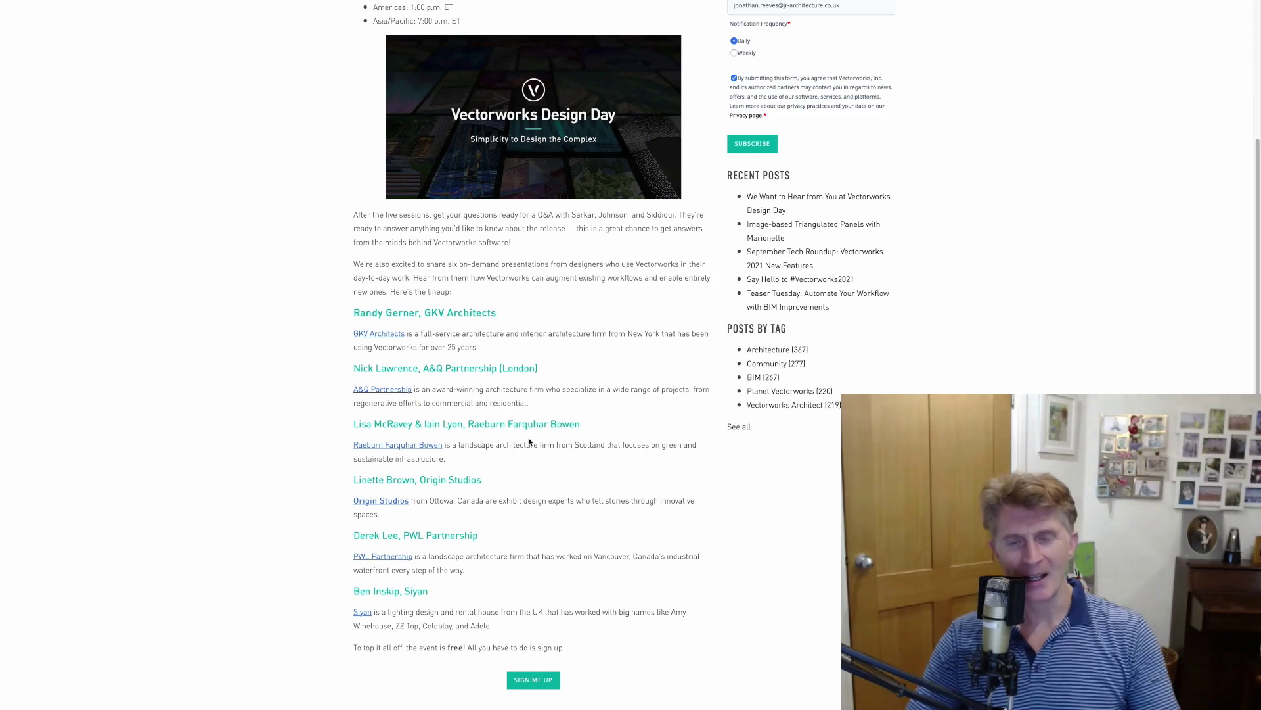
pyautogui.click(525, 684)
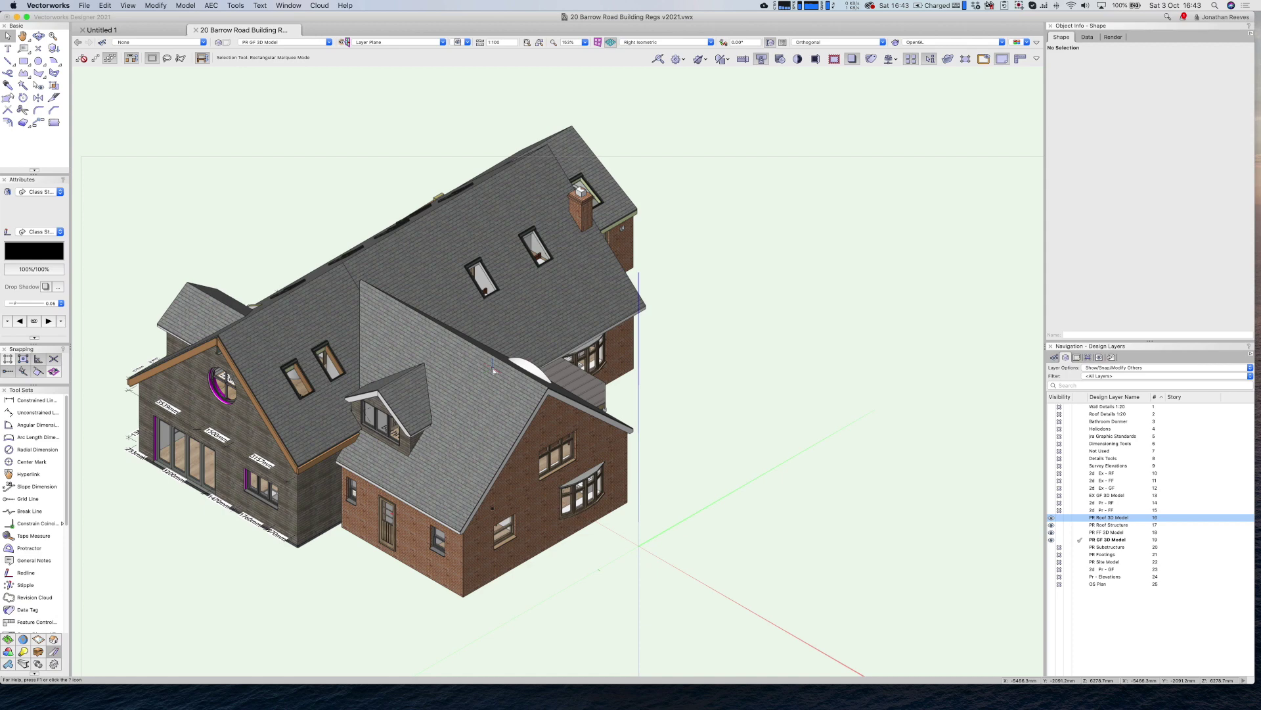
# Orbit the house and marquee-zoom onto the timber-clad gable end with the round window
pyautogui.keyDown('shift'); pyautogui.moveTo(368, 371); pyautogui.dragTo(440, 384, button='middle'); pyautogui.keyUp('shift')
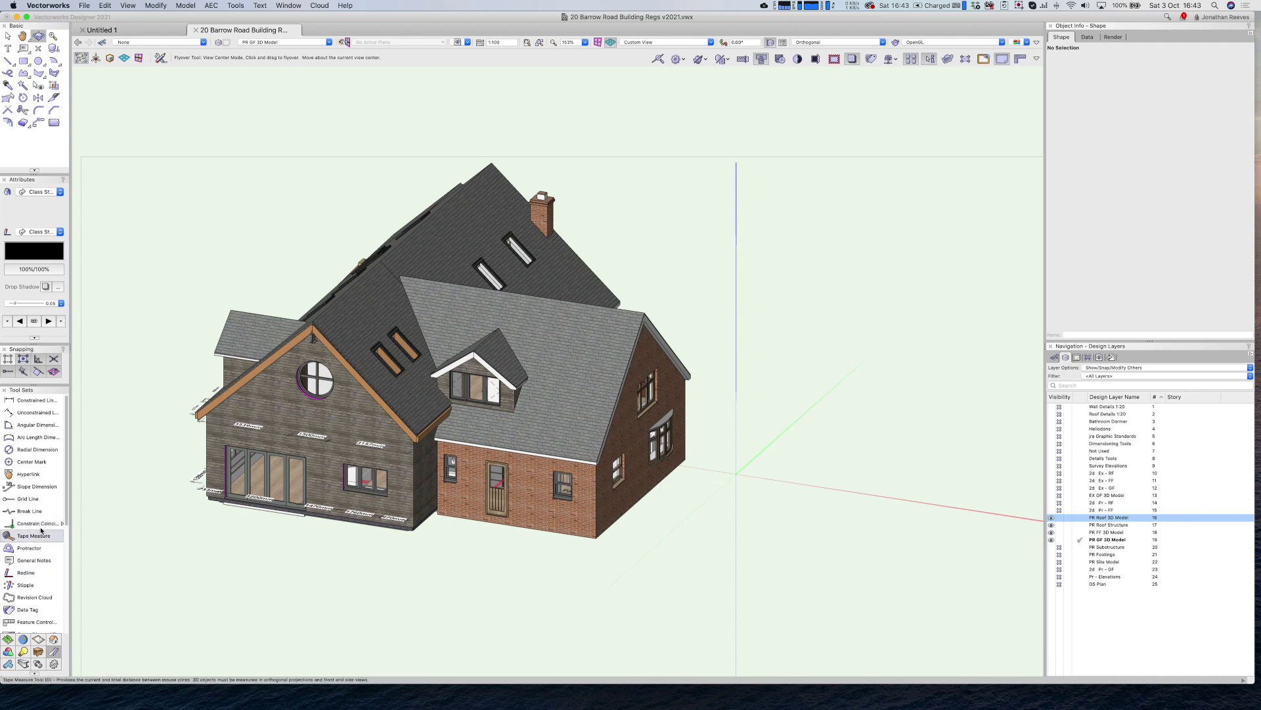
pyautogui.moveTo(66, 522); pyautogui.dragTo(66, 541)
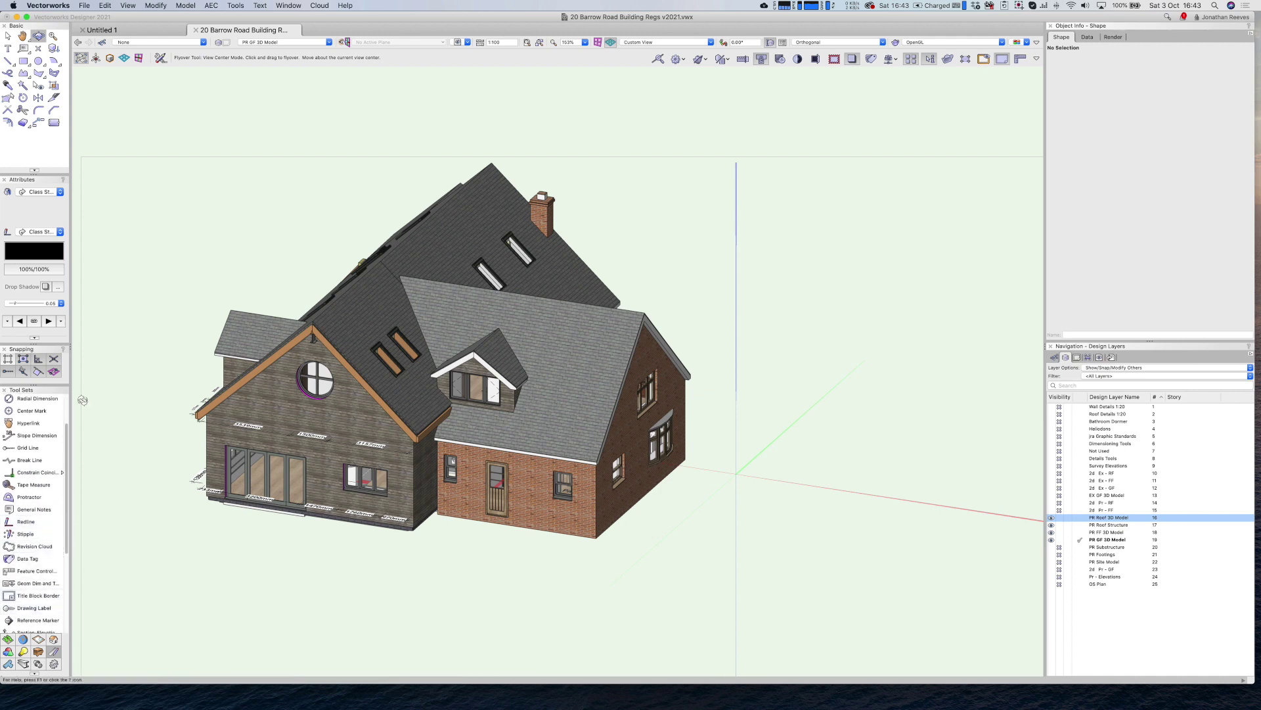
pyautogui.moveTo(354, 446); pyautogui.dragTo(439, 449)
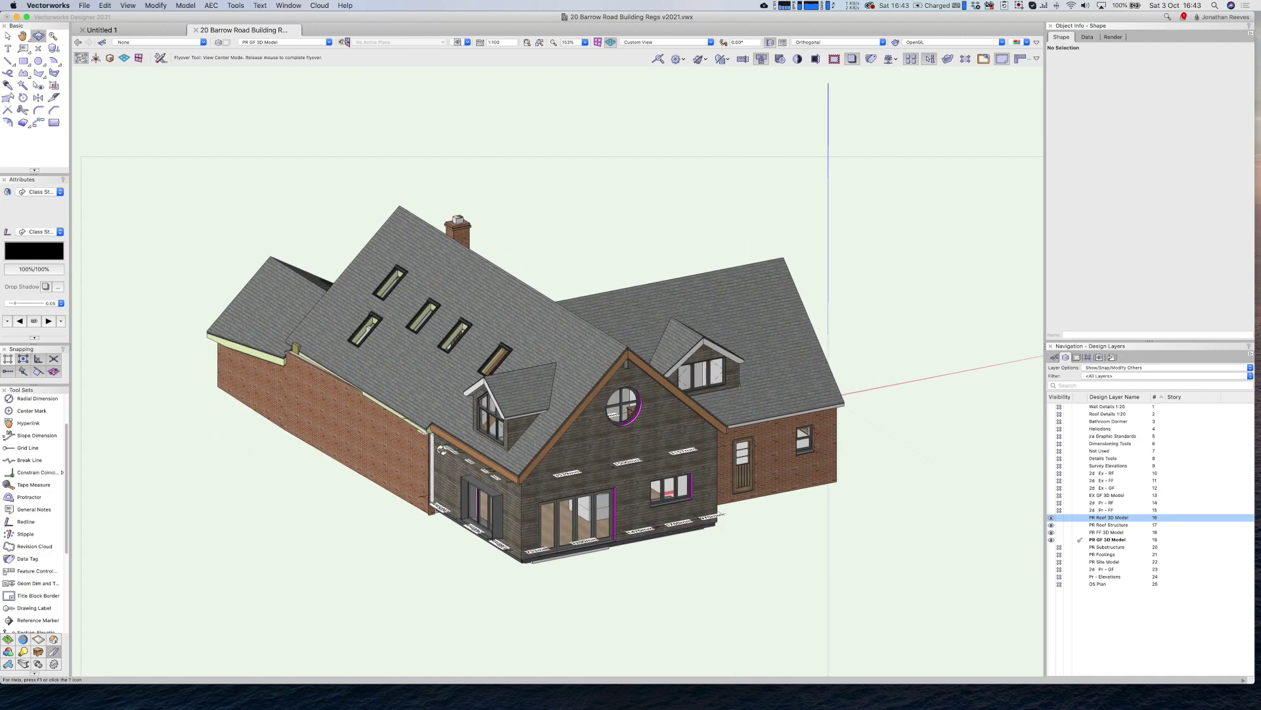
pyautogui.press('c')
pyautogui.moveTo(413, 221); pyautogui.dragTo(873, 593)
pyautogui.press('x')
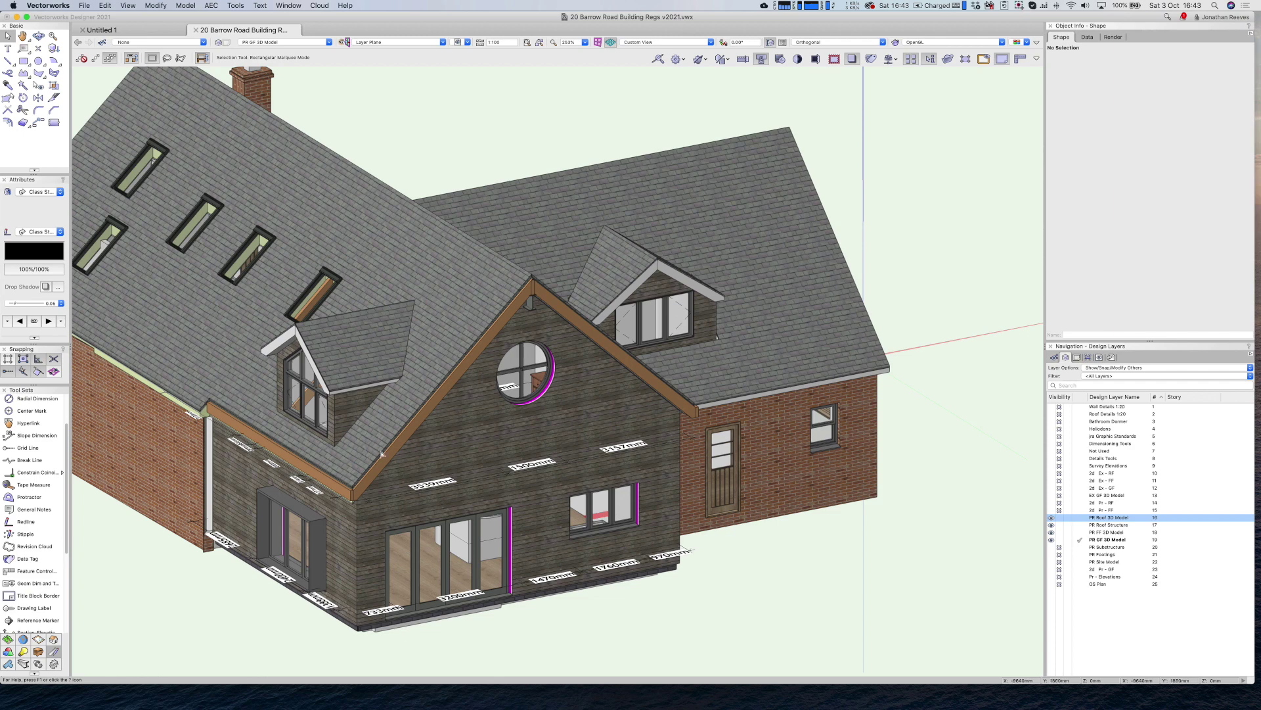
# Hide the PR Roof 3D Model and PR FF 3D Model layers and inspect a roof rafter
pyautogui.click(1059, 517)
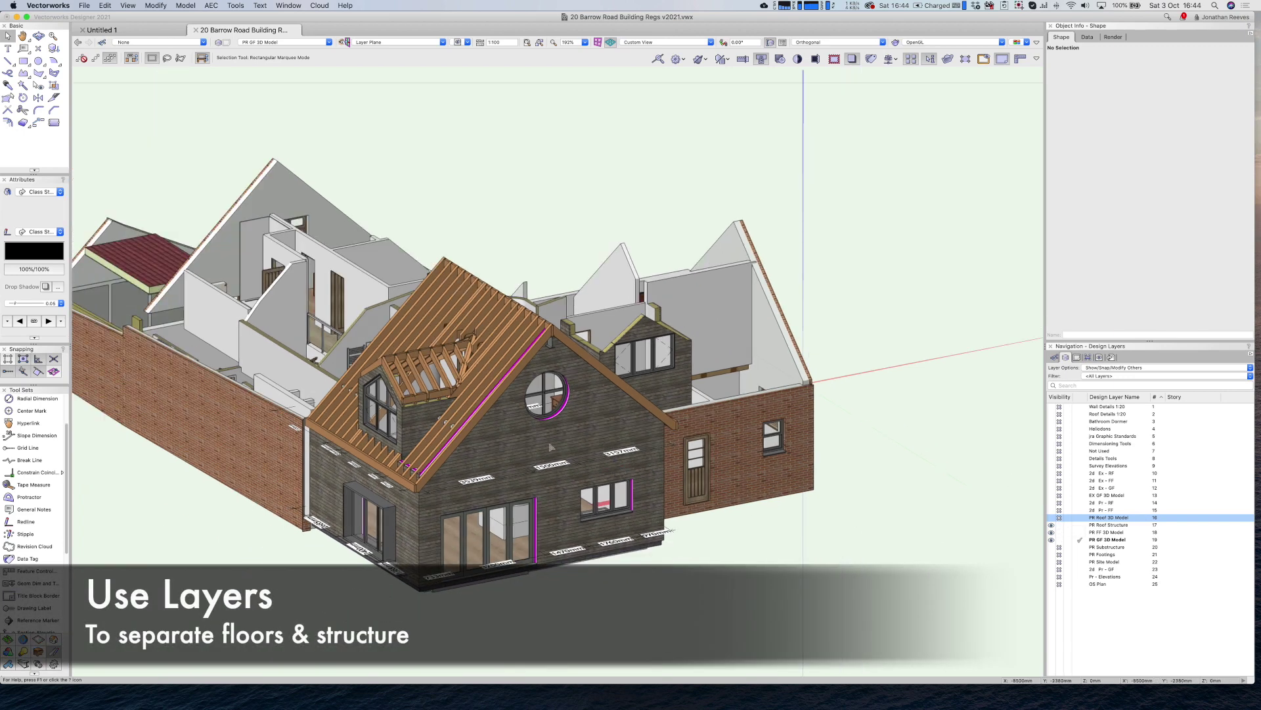
pyautogui.keyDown('super'); pyautogui.moveTo(552, 448); pyautogui.dragTo(889, 465, button='middle'); pyautogui.keyUp('super')
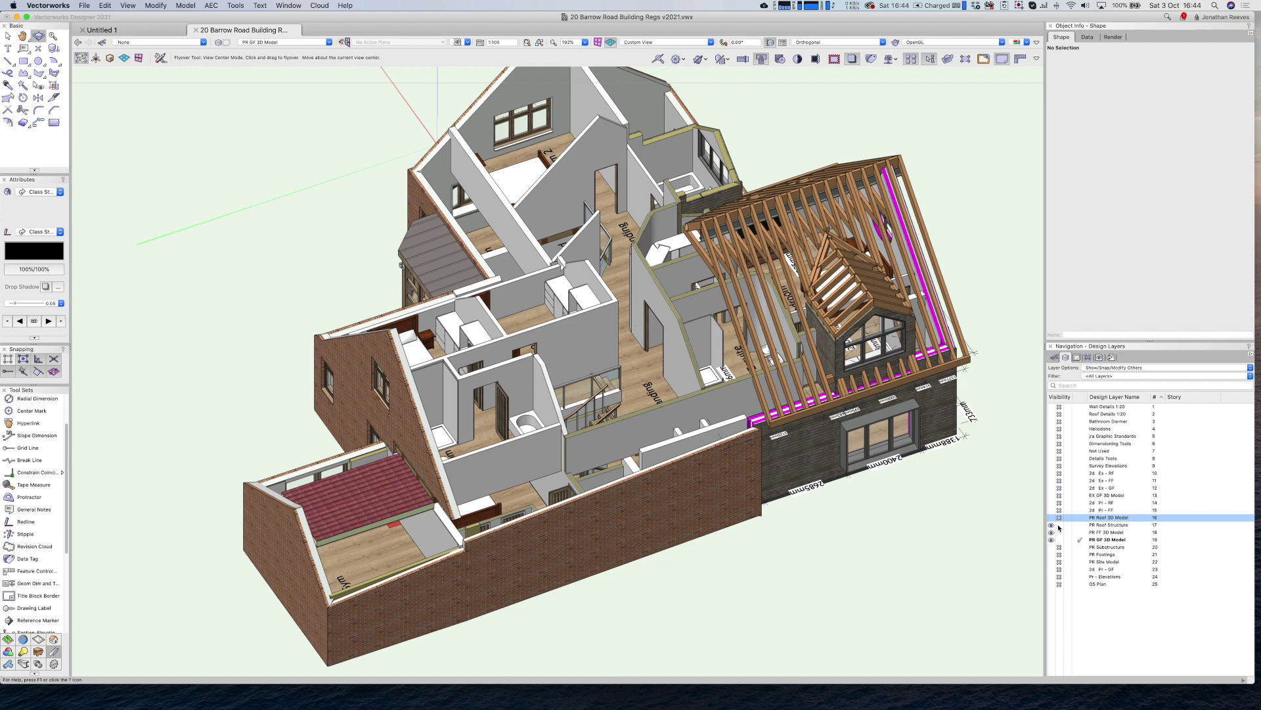
pyautogui.click(1059, 526)
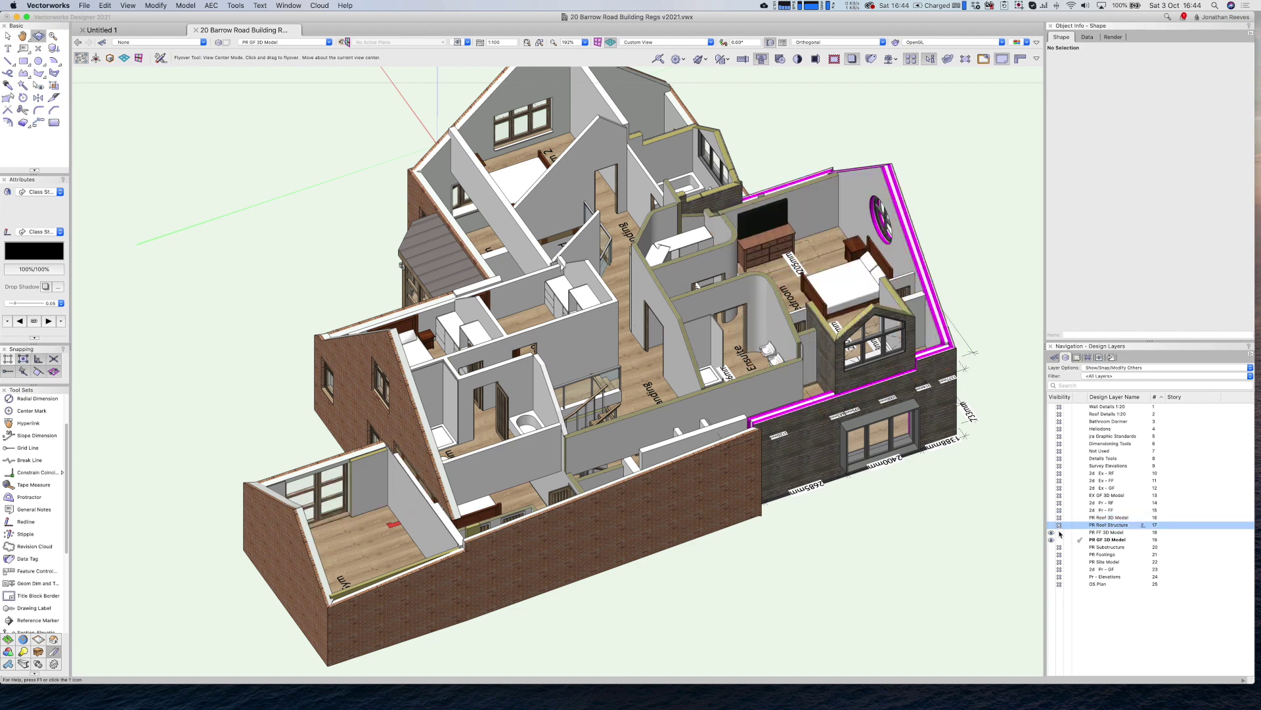
pyautogui.click(1060, 532)
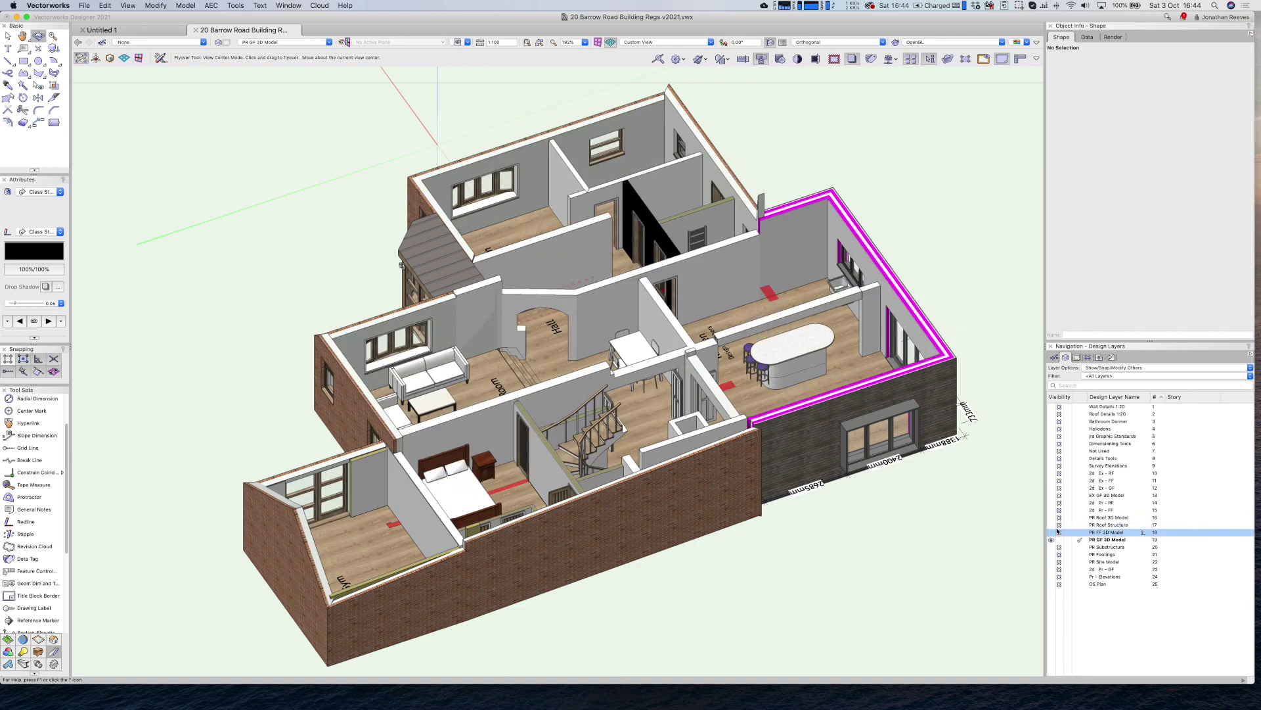
pyautogui.click(1053, 525)
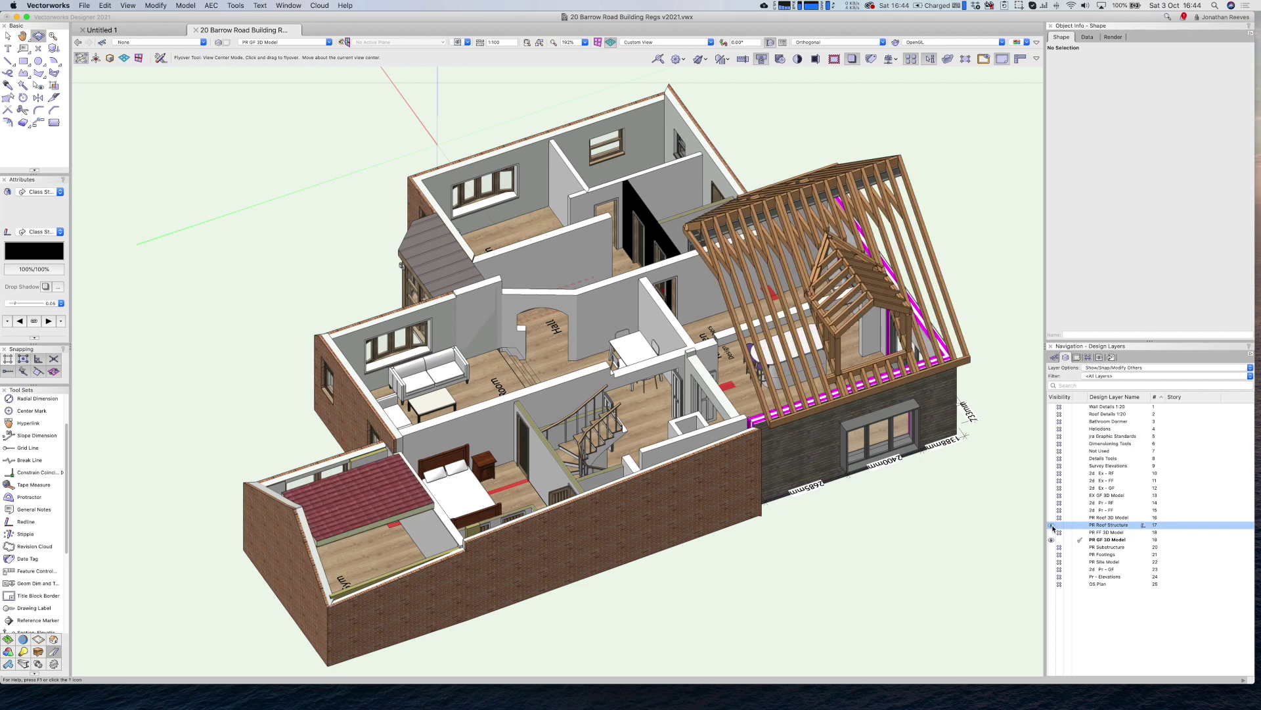
pyautogui.moveTo(916, 439); pyautogui.dragTo(729, 345)
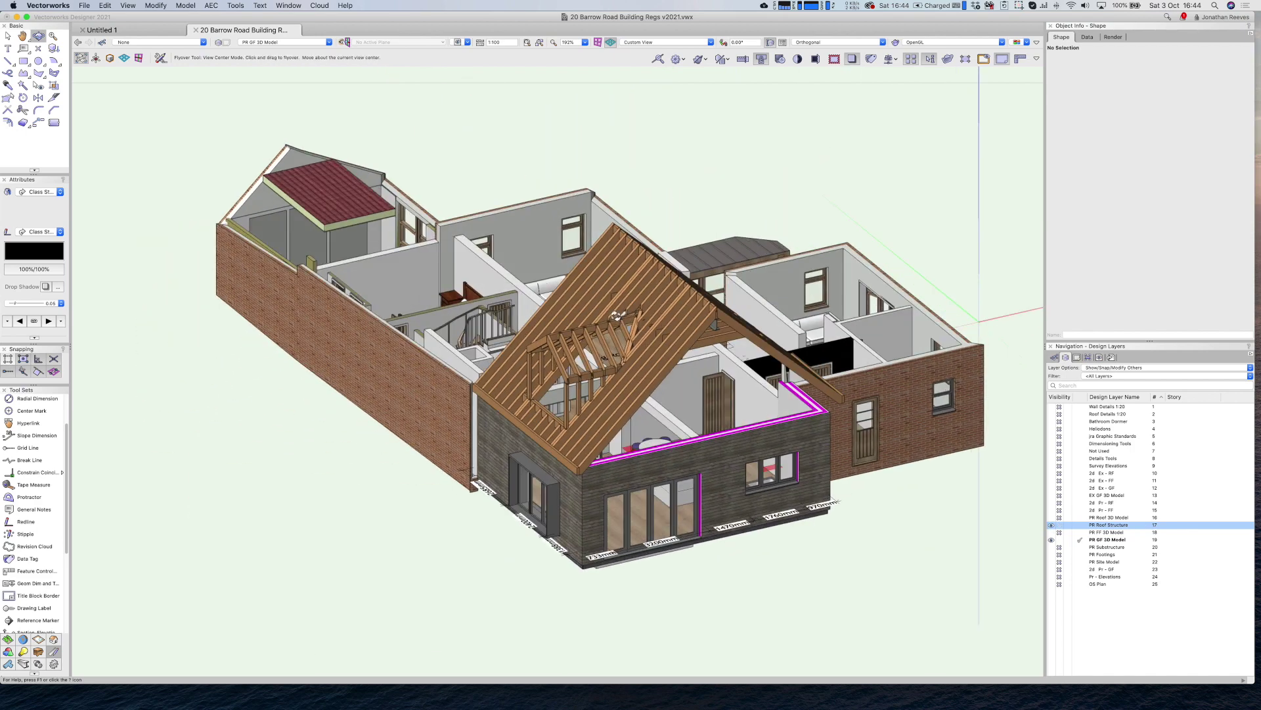
pyautogui.press('x')
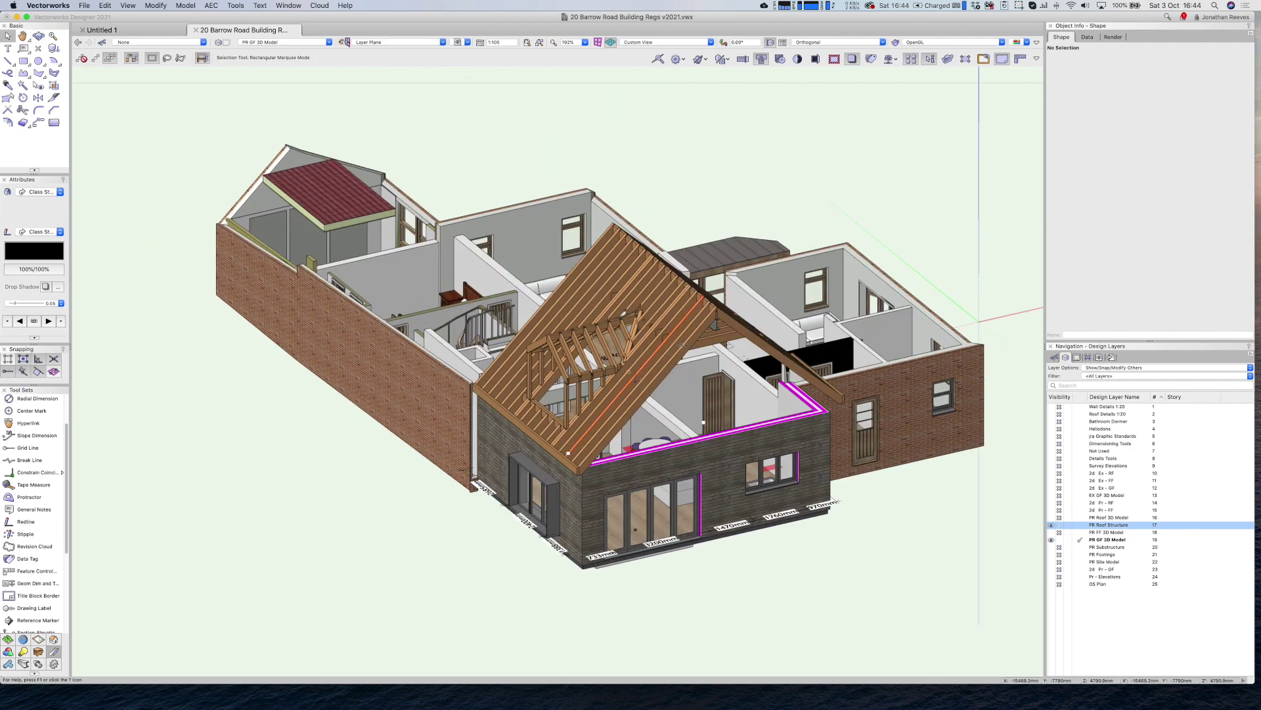
pyautogui.click(682, 344)
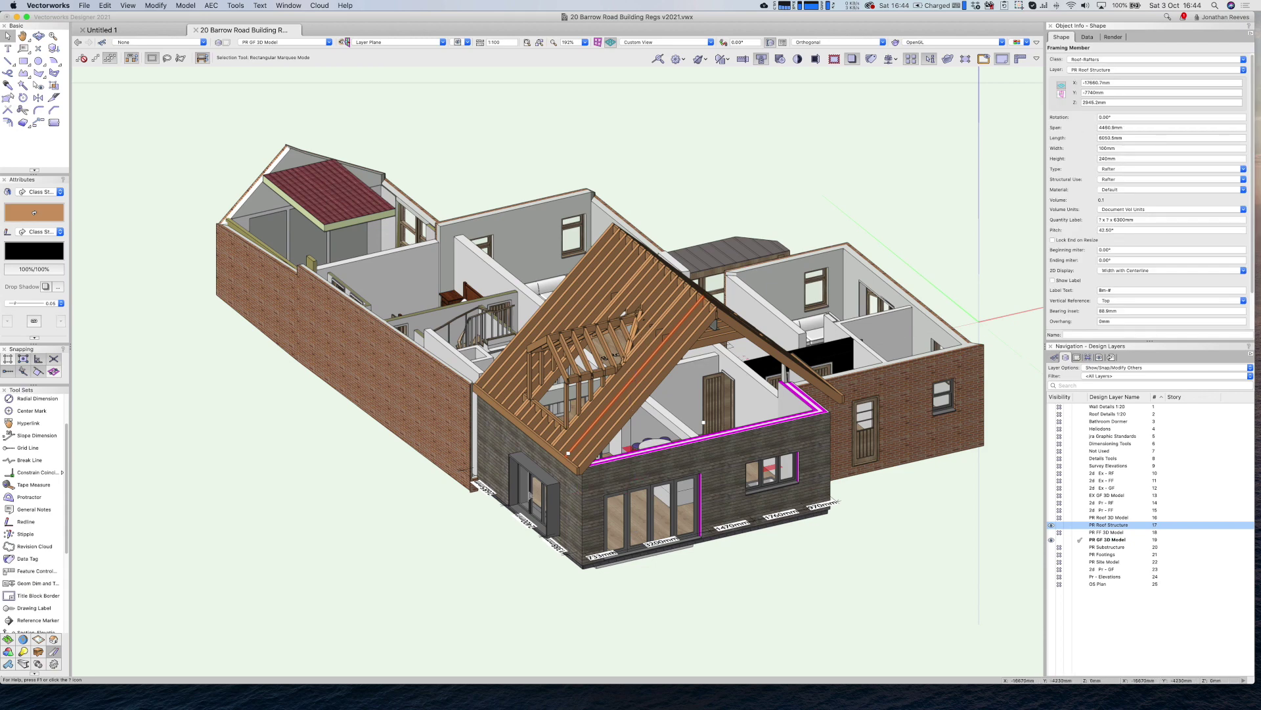
# Hide the PR Roof Structure layer again and switch the ground floor to a Top/Plan view
pyautogui.hotkey('shift', 'c')
pyautogui.moveTo(493, 512); pyautogui.dragTo(519, 504)
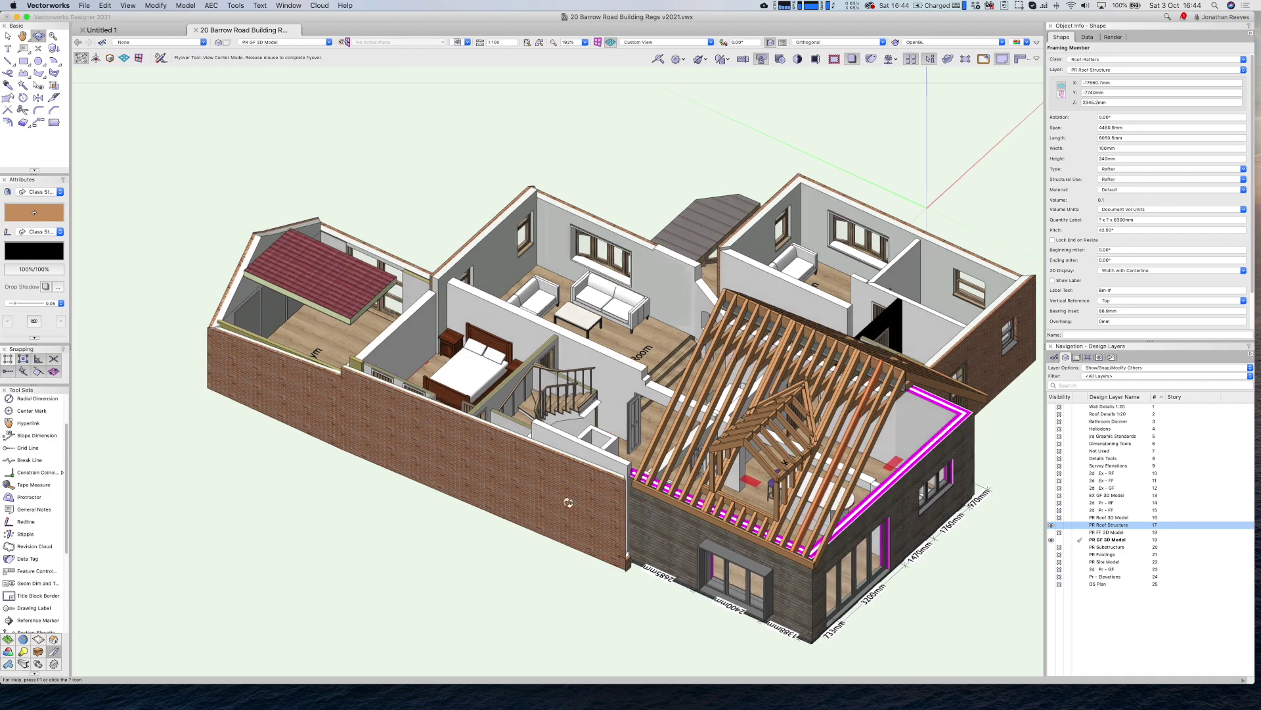
pyautogui.moveTo(809, 446); pyautogui.dragTo(618, 427)
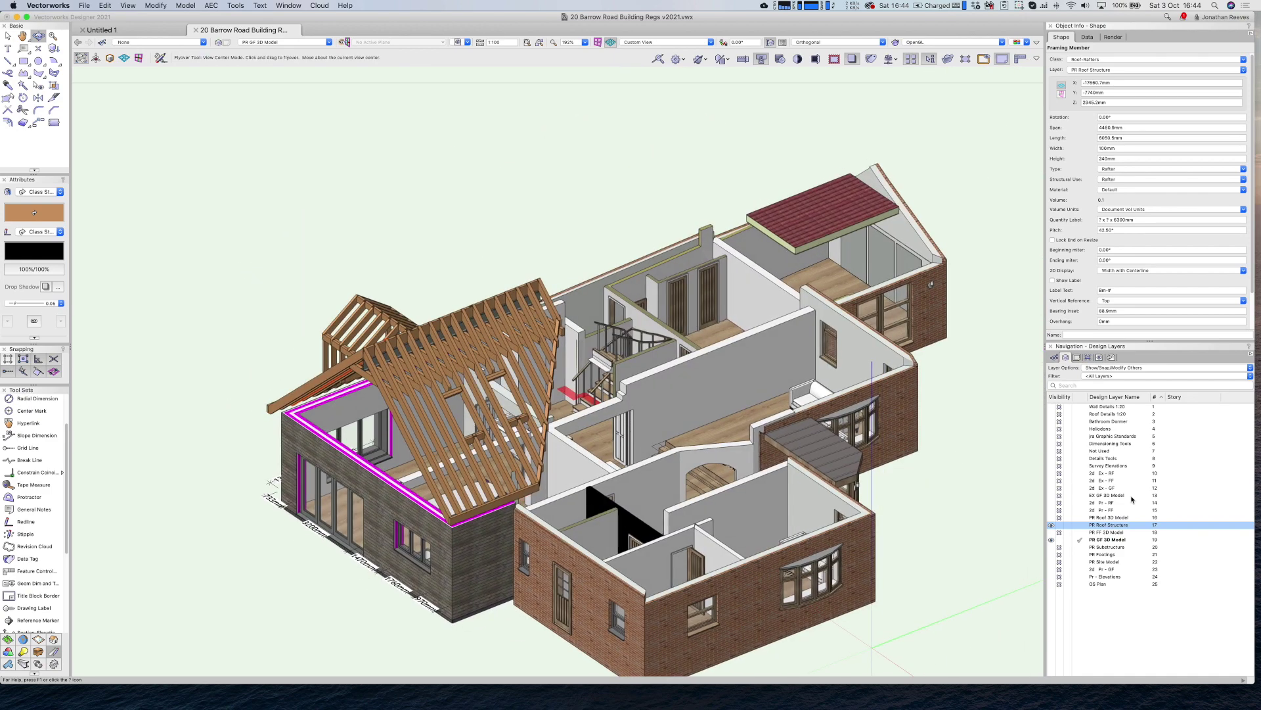
pyautogui.click(1059, 525)
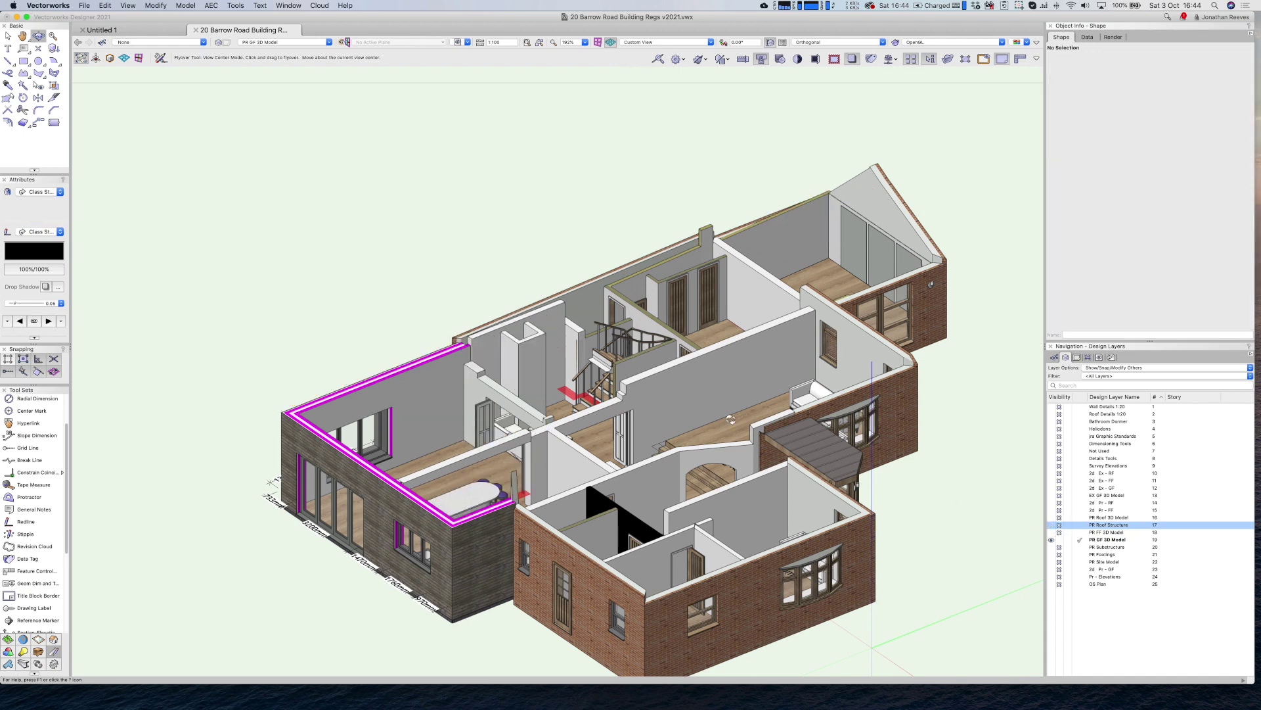
pyautogui.moveTo(440, 318); pyautogui.dragTo(448, 331)
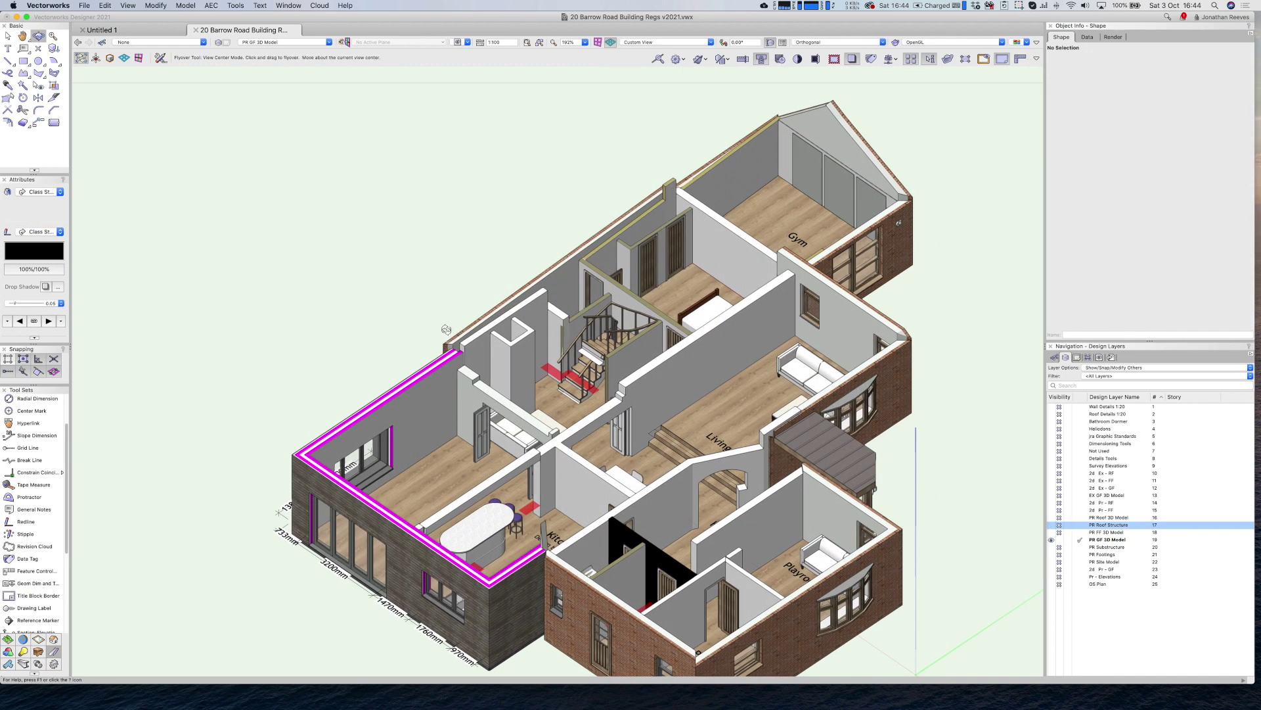
pyautogui.press('super+5')
pyautogui.press('super+4')
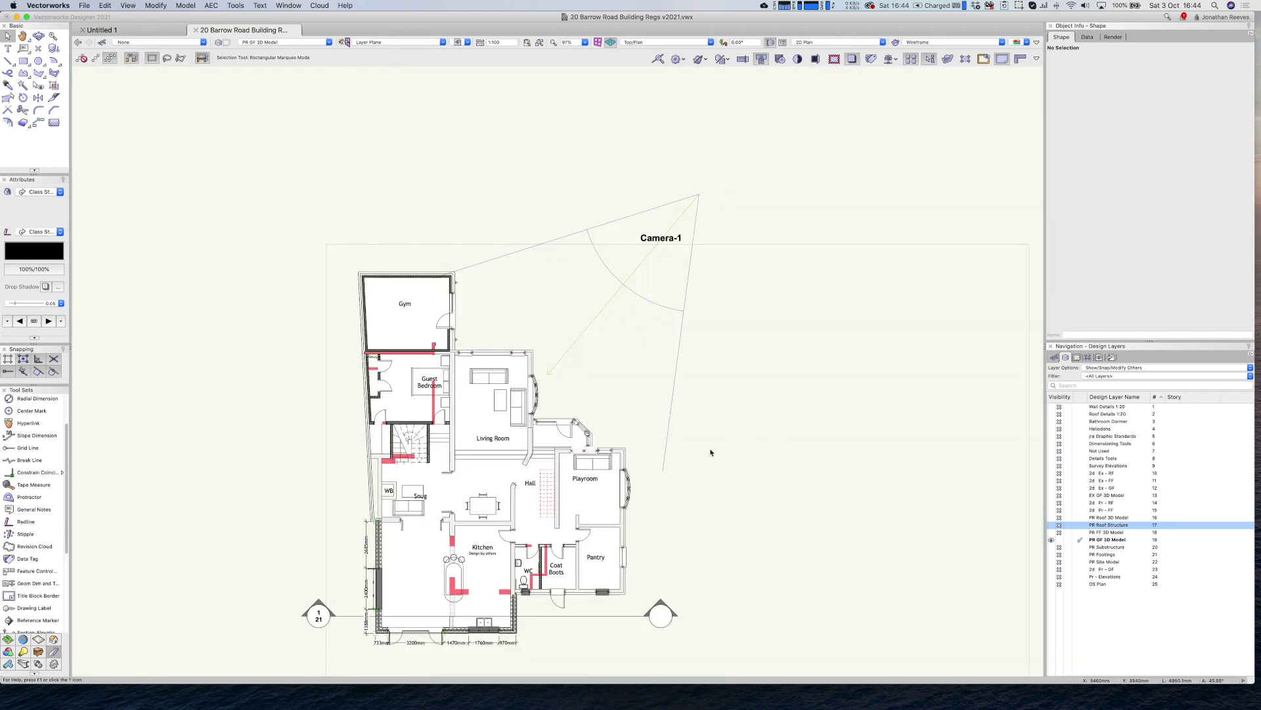
# Fit the page area and select the section-elevation line to show it in Object Info
pyautogui.scroll(-10, 711, 461)
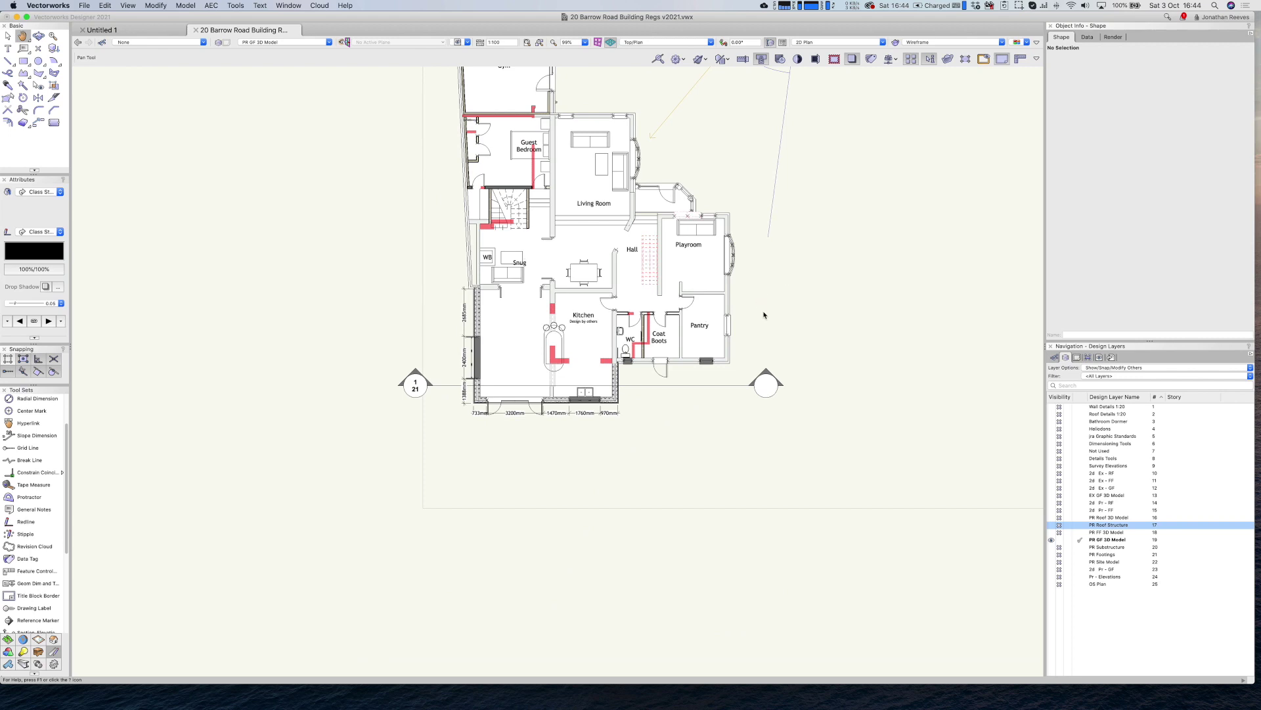
pyautogui.scroll(5, 669, 416)
pyautogui.scroll(3, 668, 417)
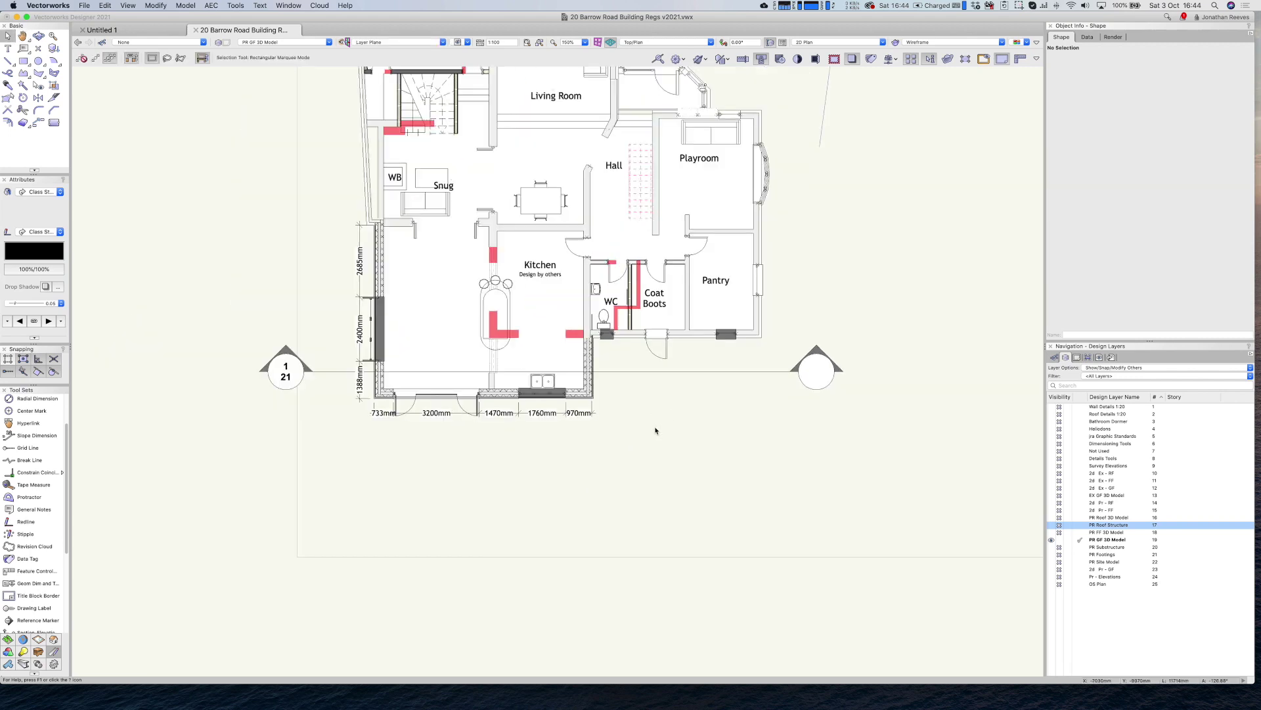
pyautogui.press('super+6')
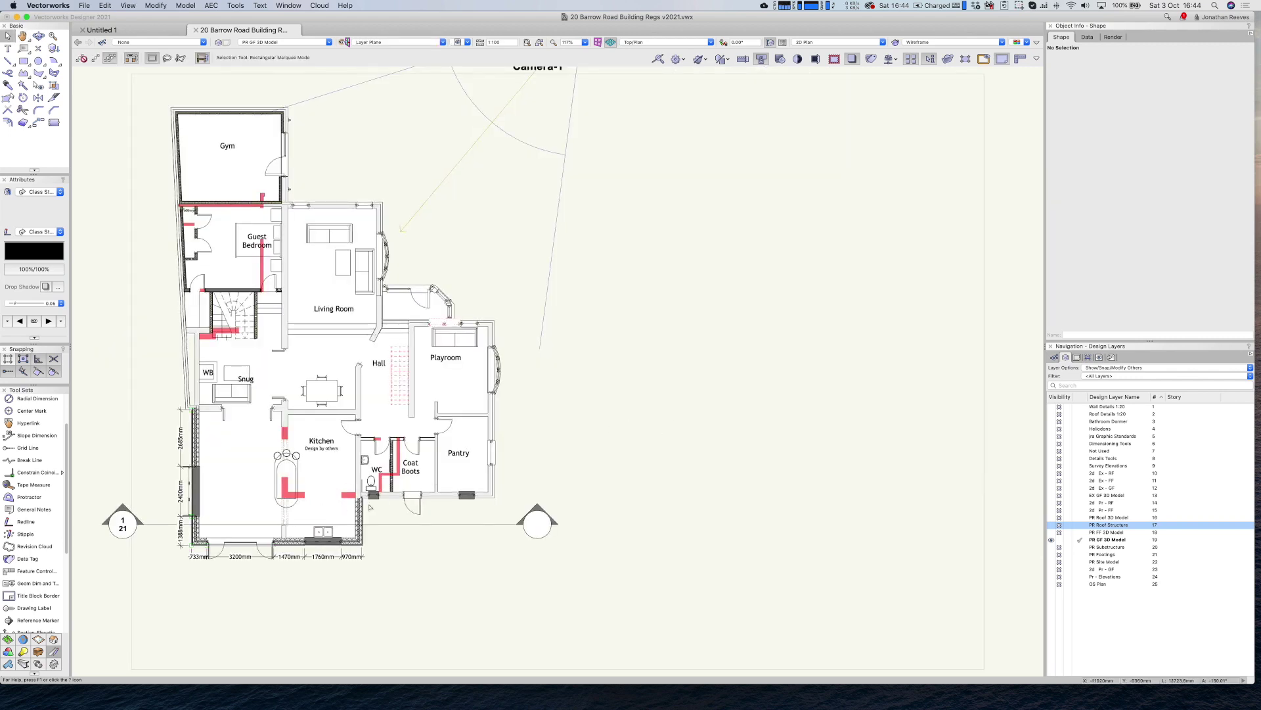
pyautogui.click(544, 520)
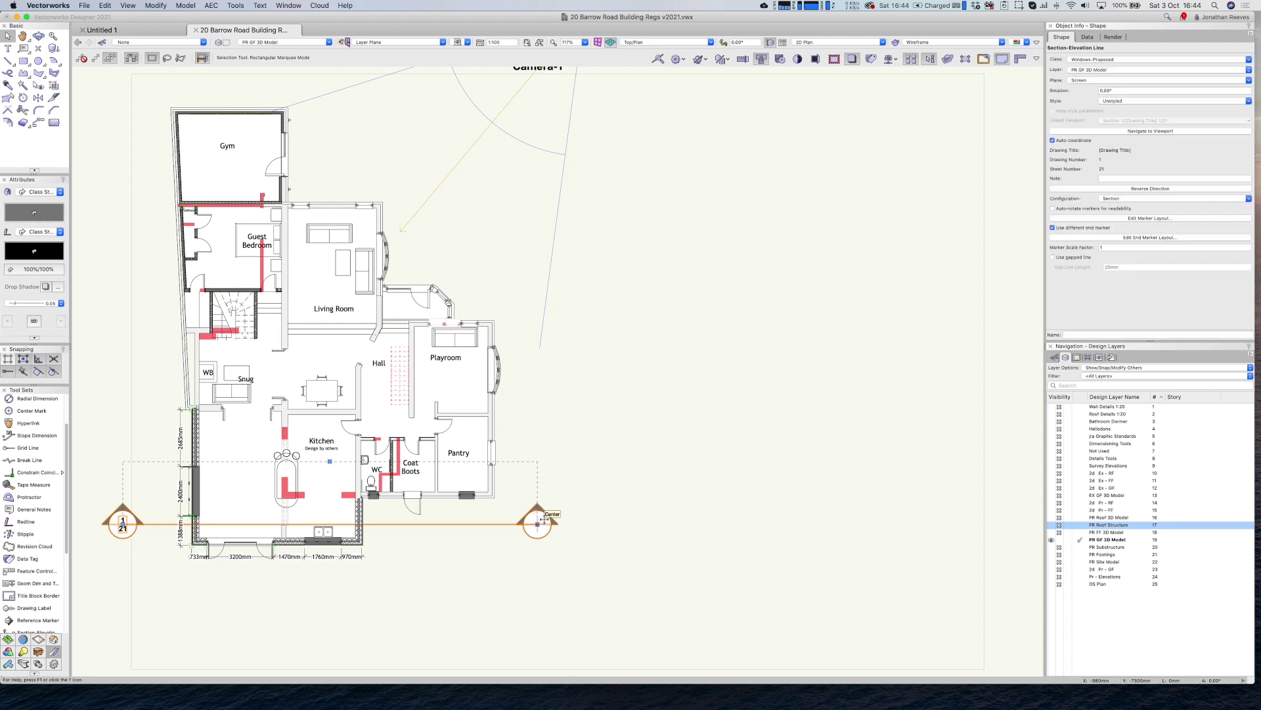
# Assign the section line to a new 'Section Lines' class and make that class invisible
pyautogui.click(1090, 61)
pyautogui.click(1086, 81)
pyautogui.write('Sctuion Lines')
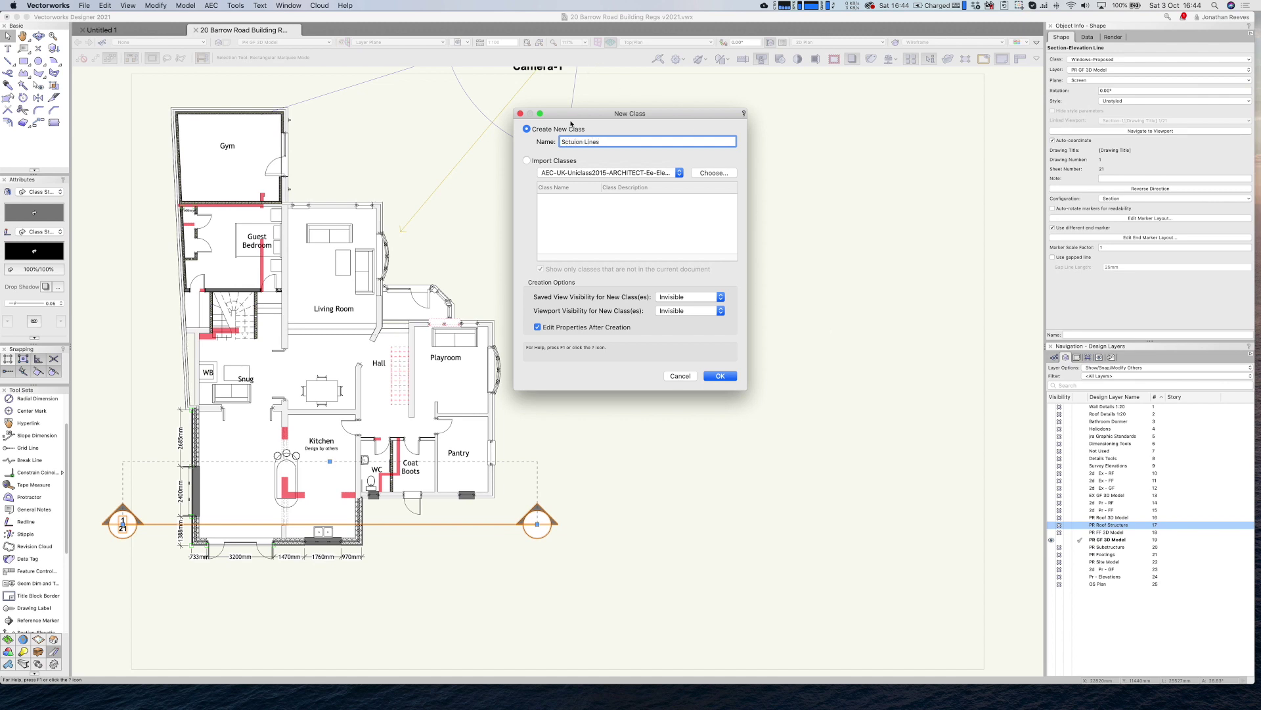
pyautogui.rightClick(566, 141)
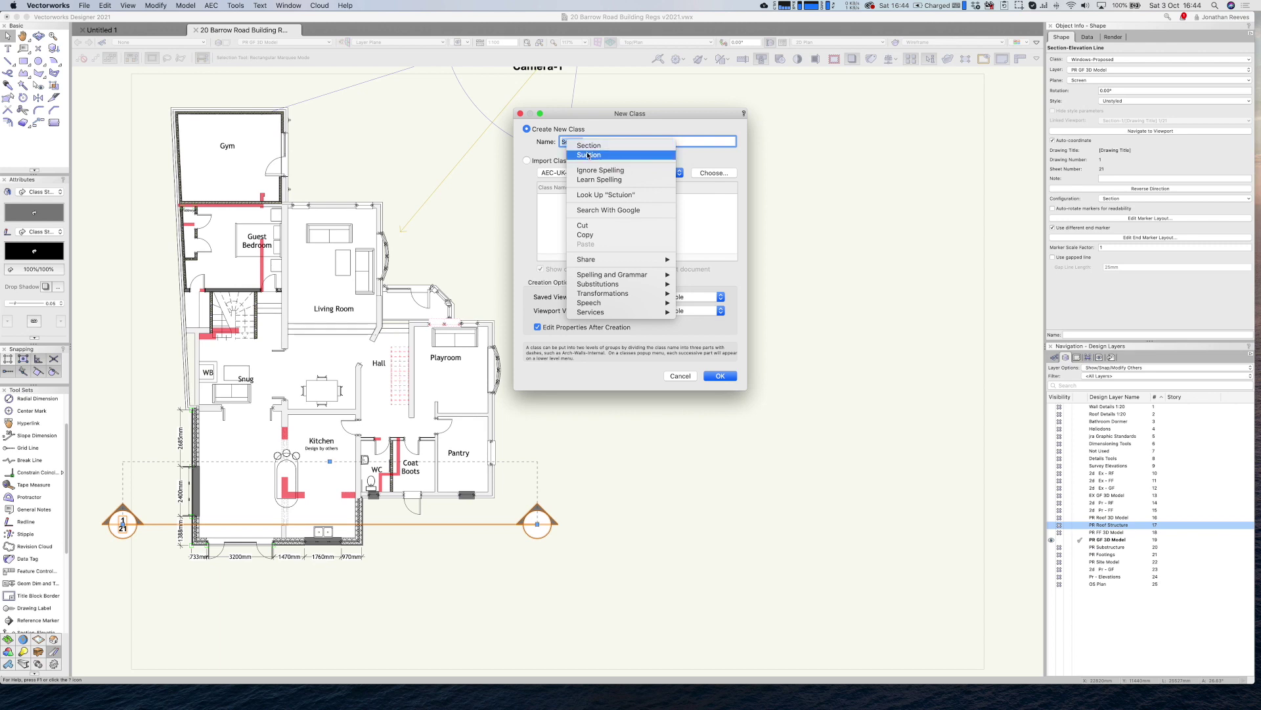
pyautogui.click(585, 146)
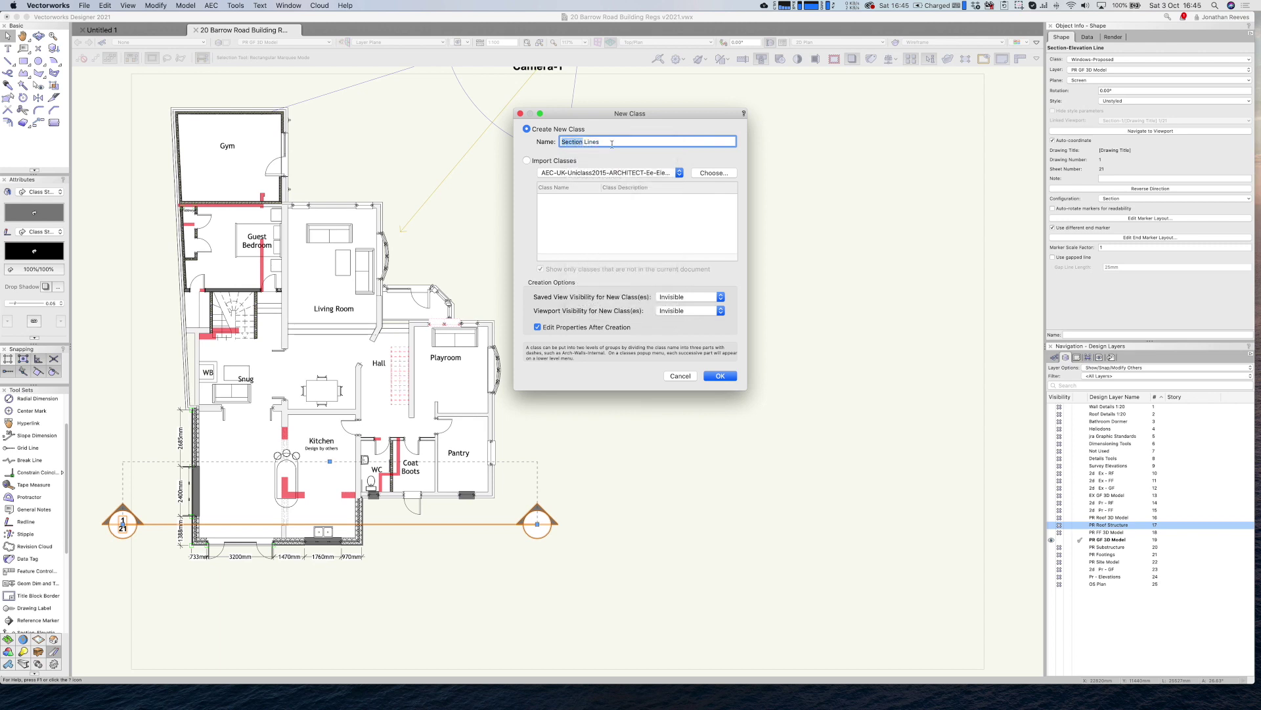
pyautogui.press('Return')
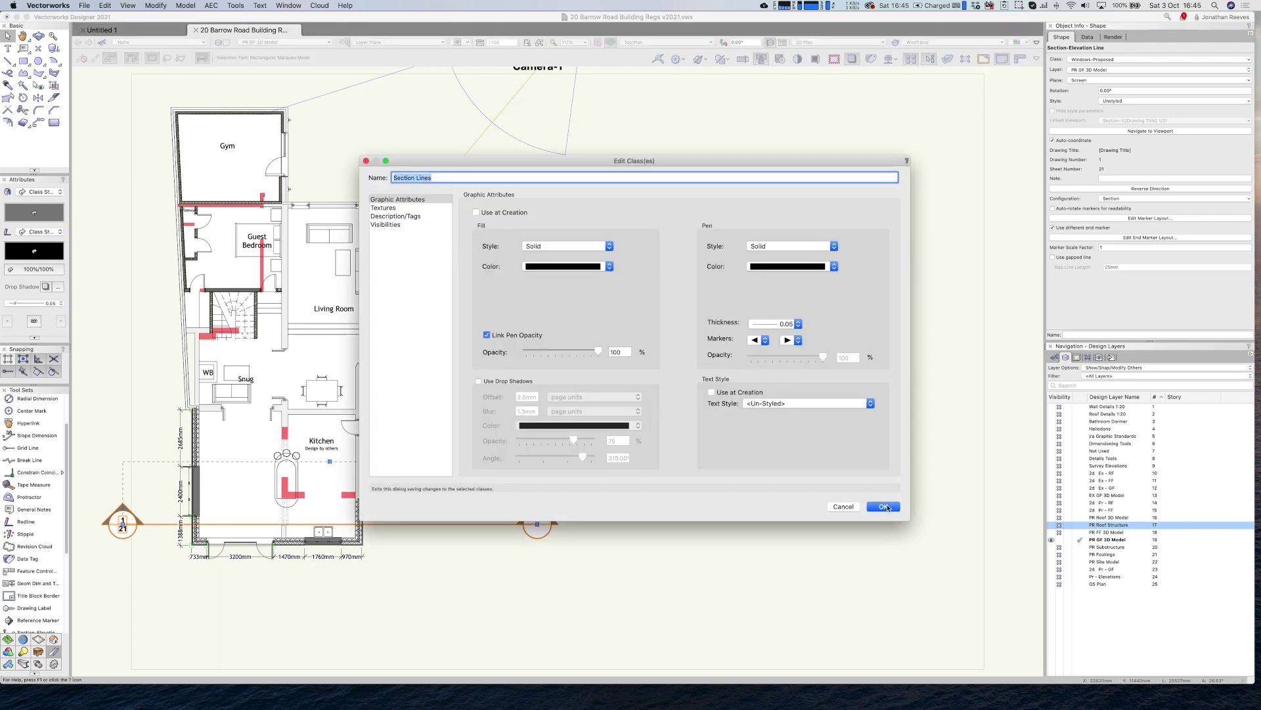
pyautogui.click(884, 507)
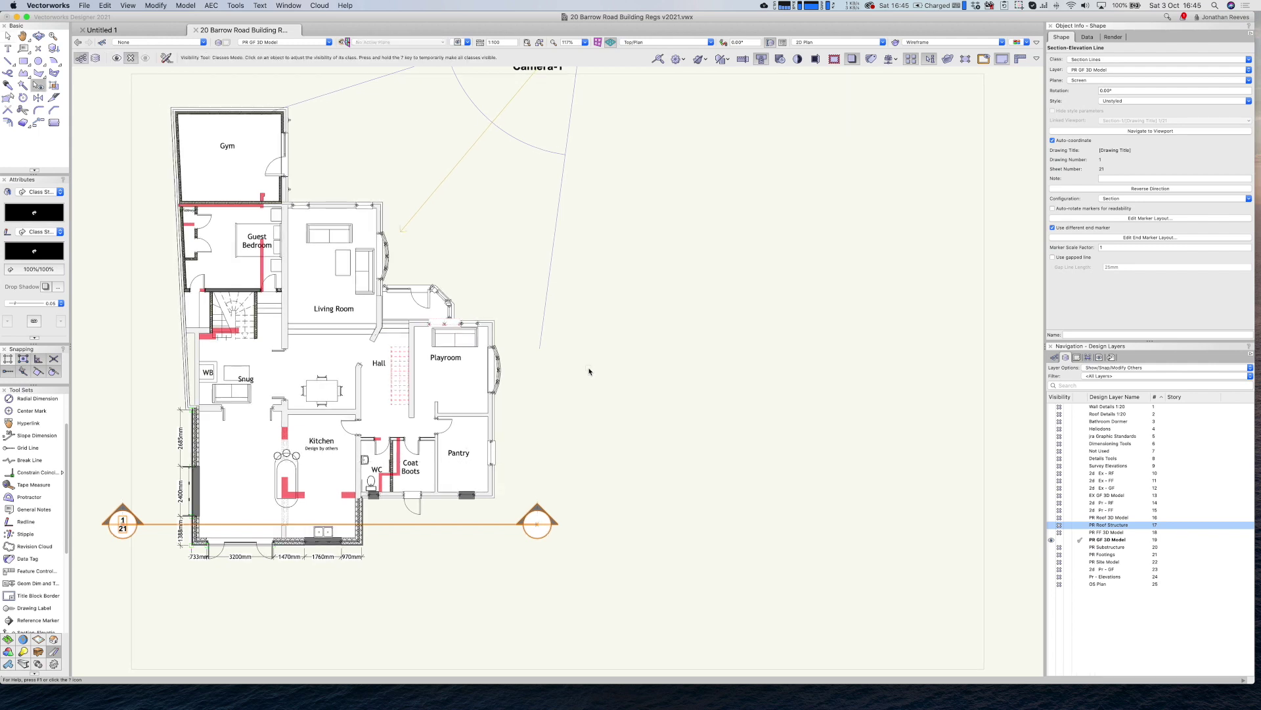
pyautogui.click(544, 537)
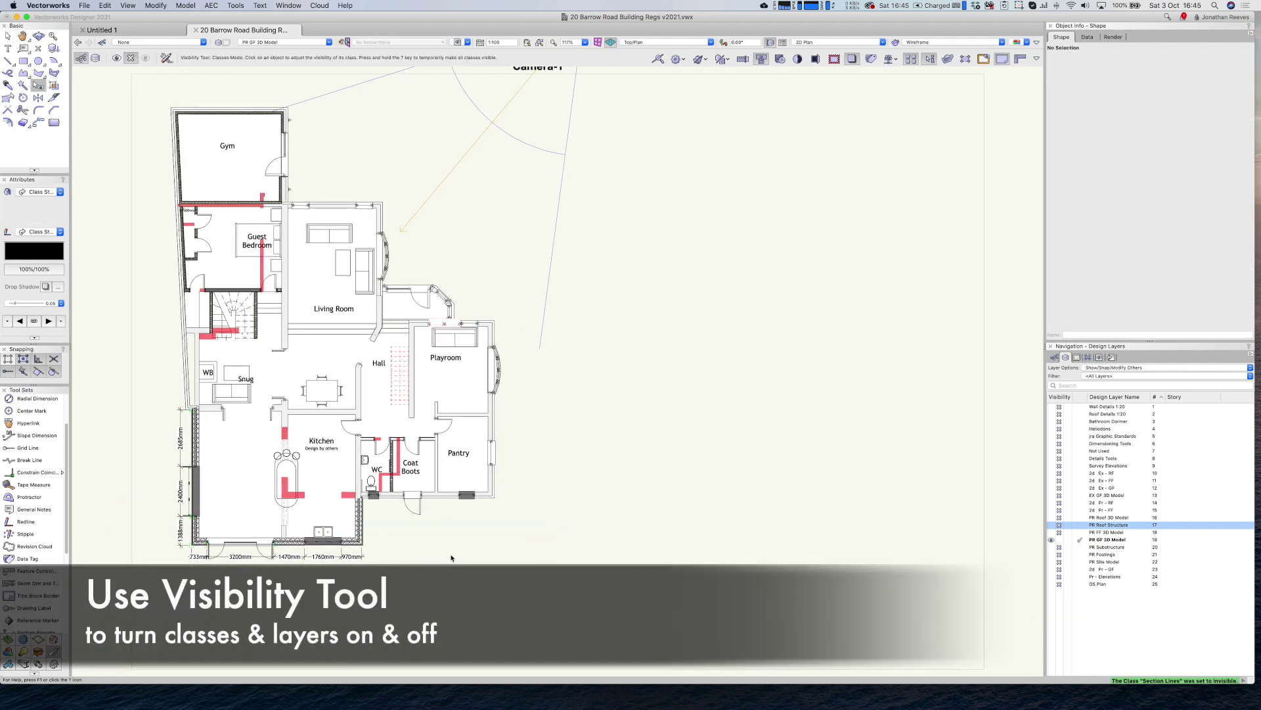
pyautogui.press('x')
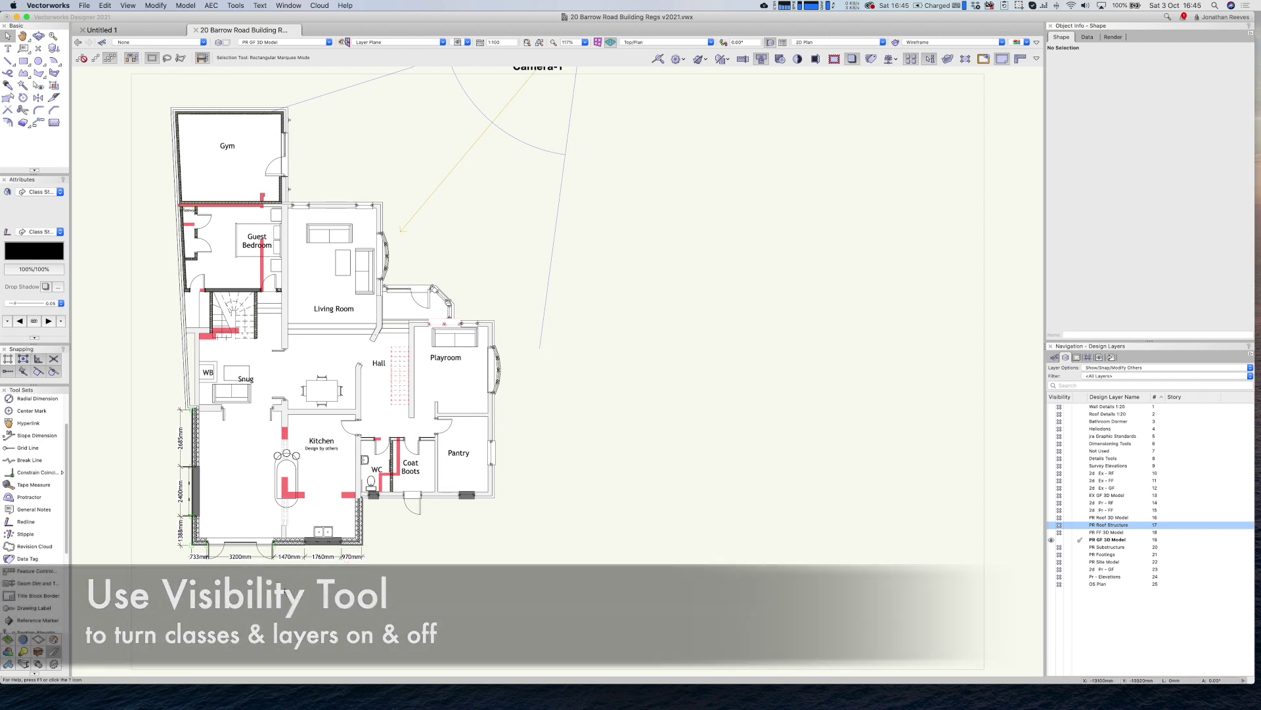
# Draw a 10000 × 9180 mm crop rectangle around the kitchen and choose View > Create Viewport
pyautogui.press('4')
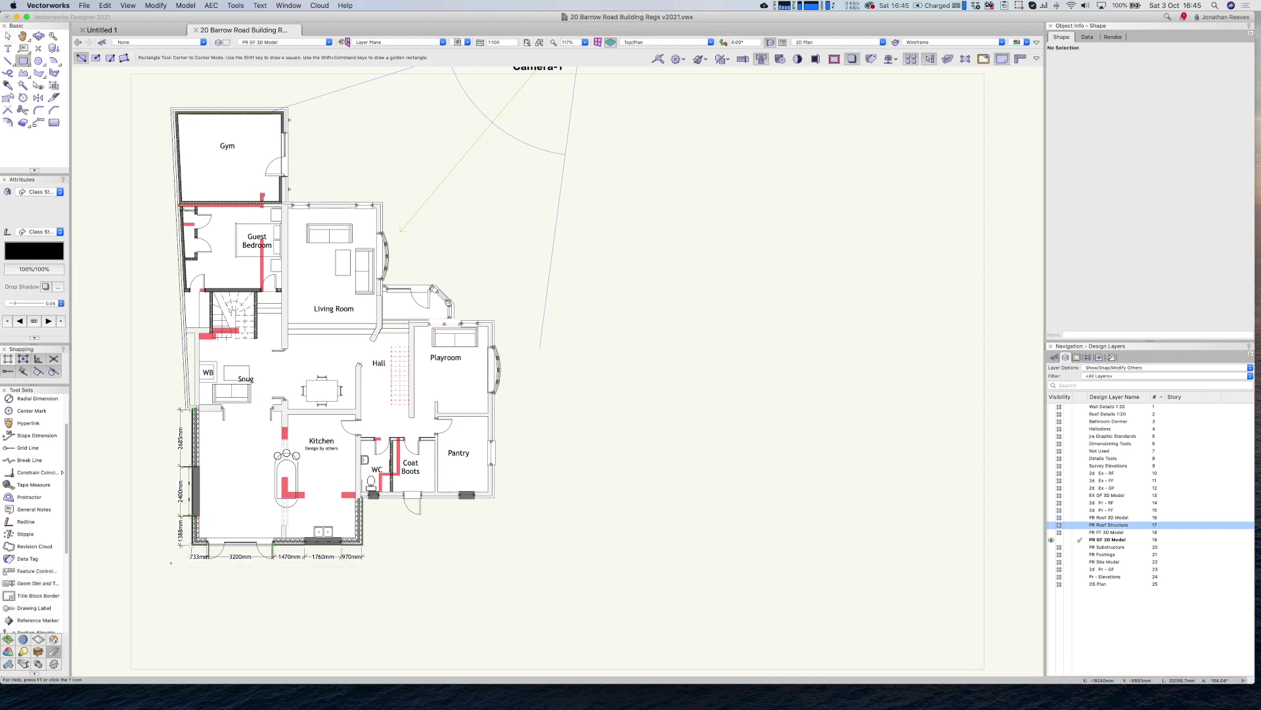
pyautogui.click(165, 568)
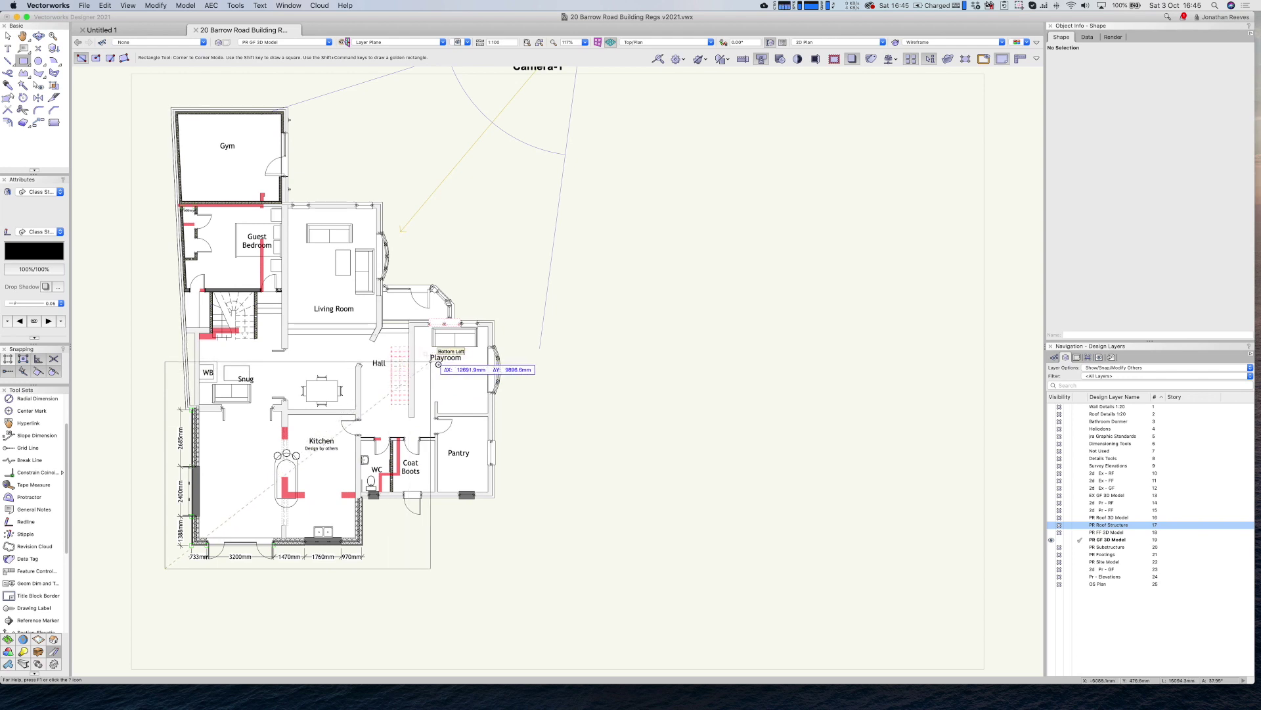
pyautogui.click(447, 376)
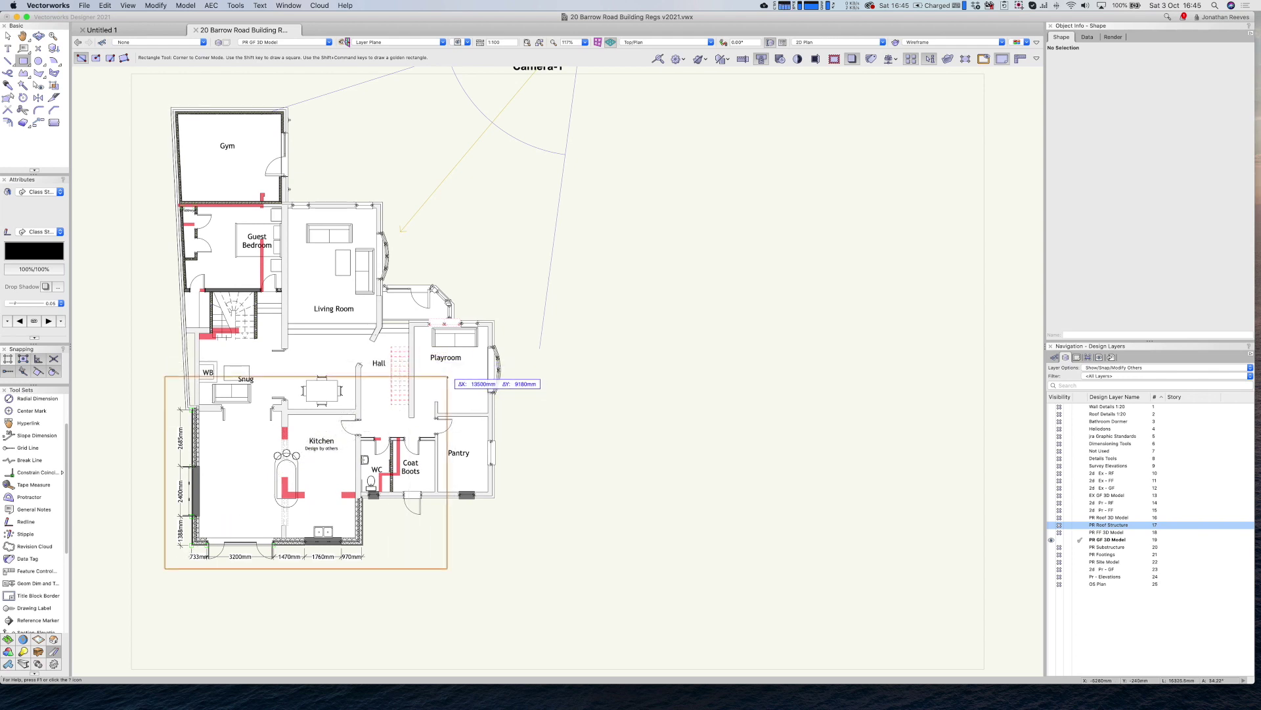
pyautogui.click(129, 5)
pyautogui.click(218, 231)
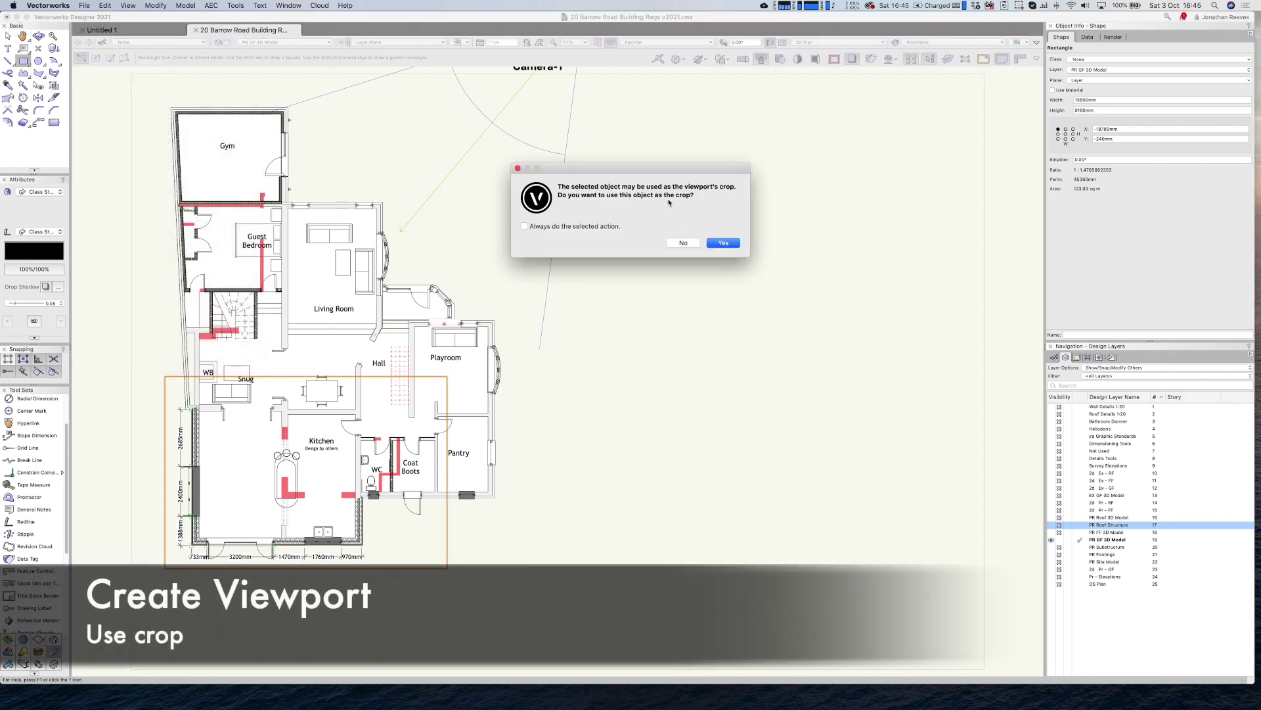
# Create the cropped viewport on a new sheet layer 100 'Plan' at 1:100
pyautogui.click(714, 243)
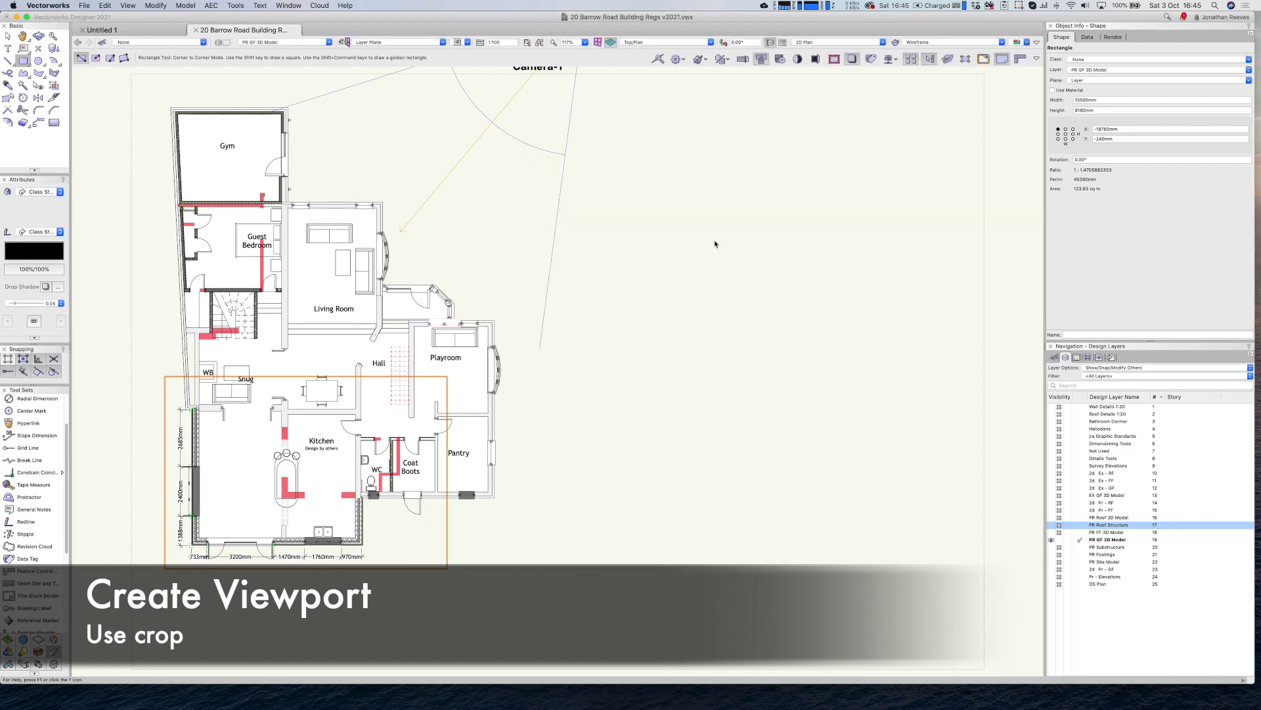
pyautogui.click(567, 165)
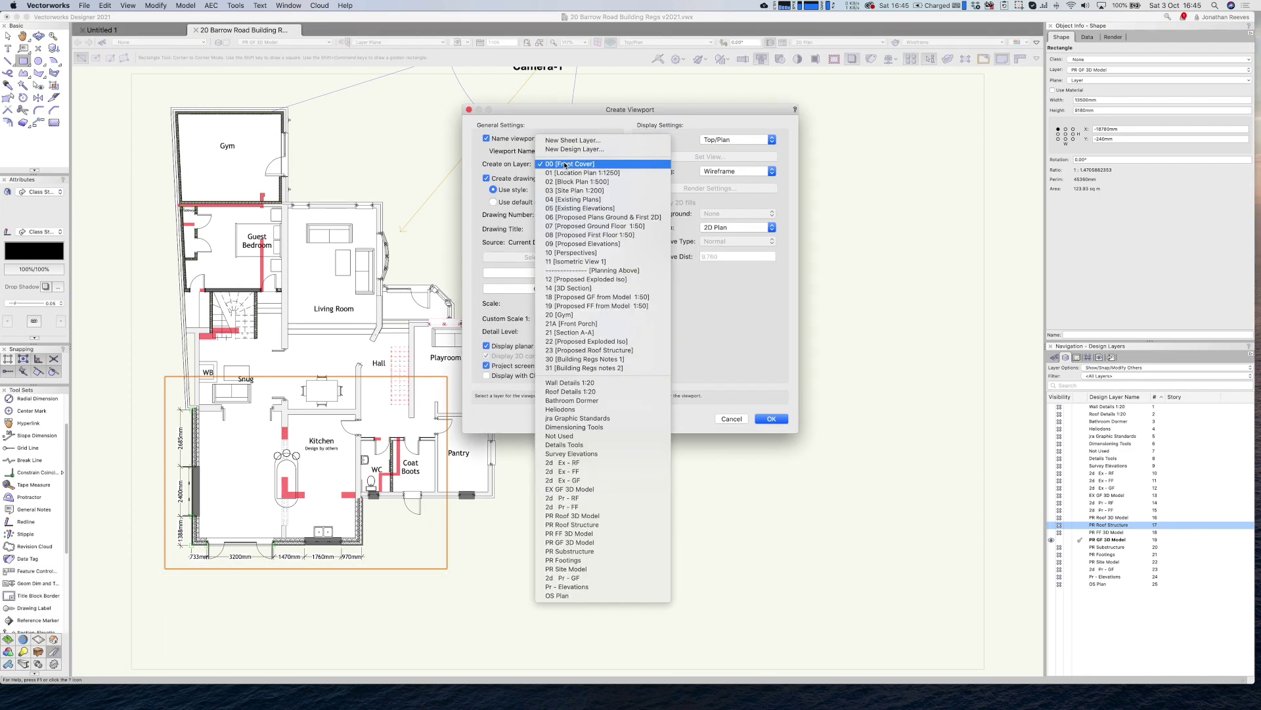
pyautogui.click(569, 139)
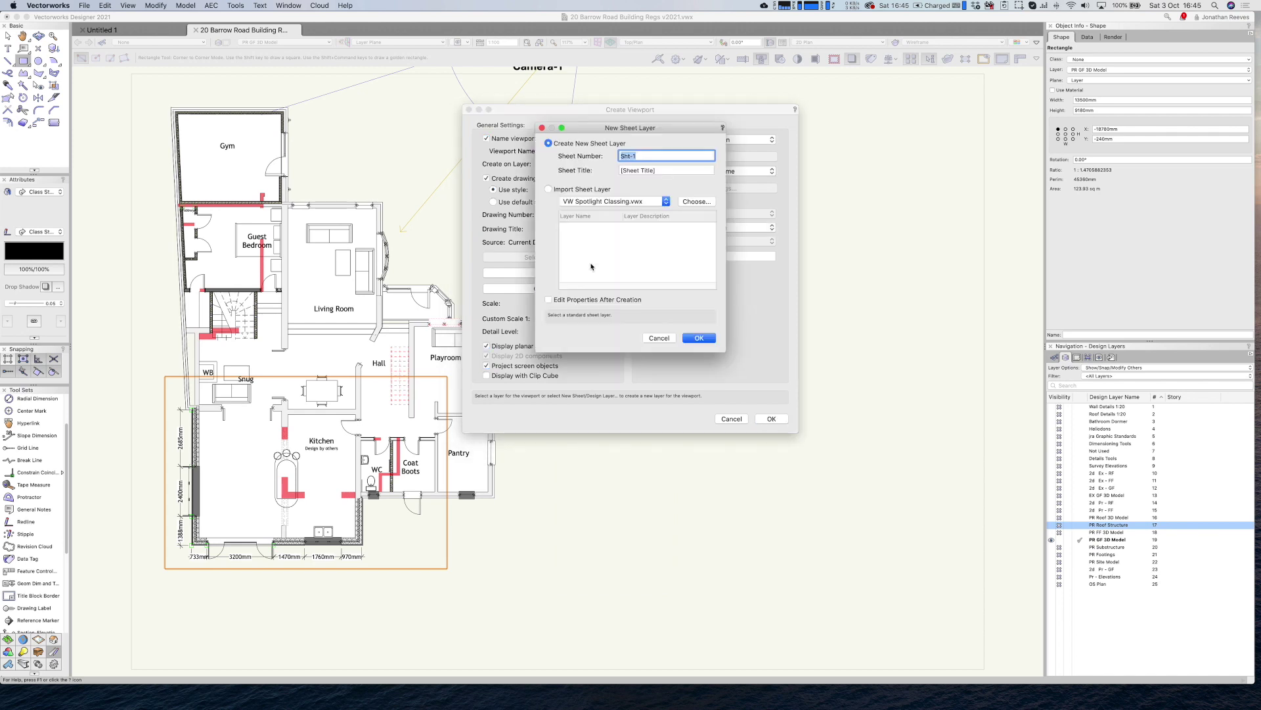
pyautogui.write('100')
pyautogui.press('Tab')
pyautogui.write('P')
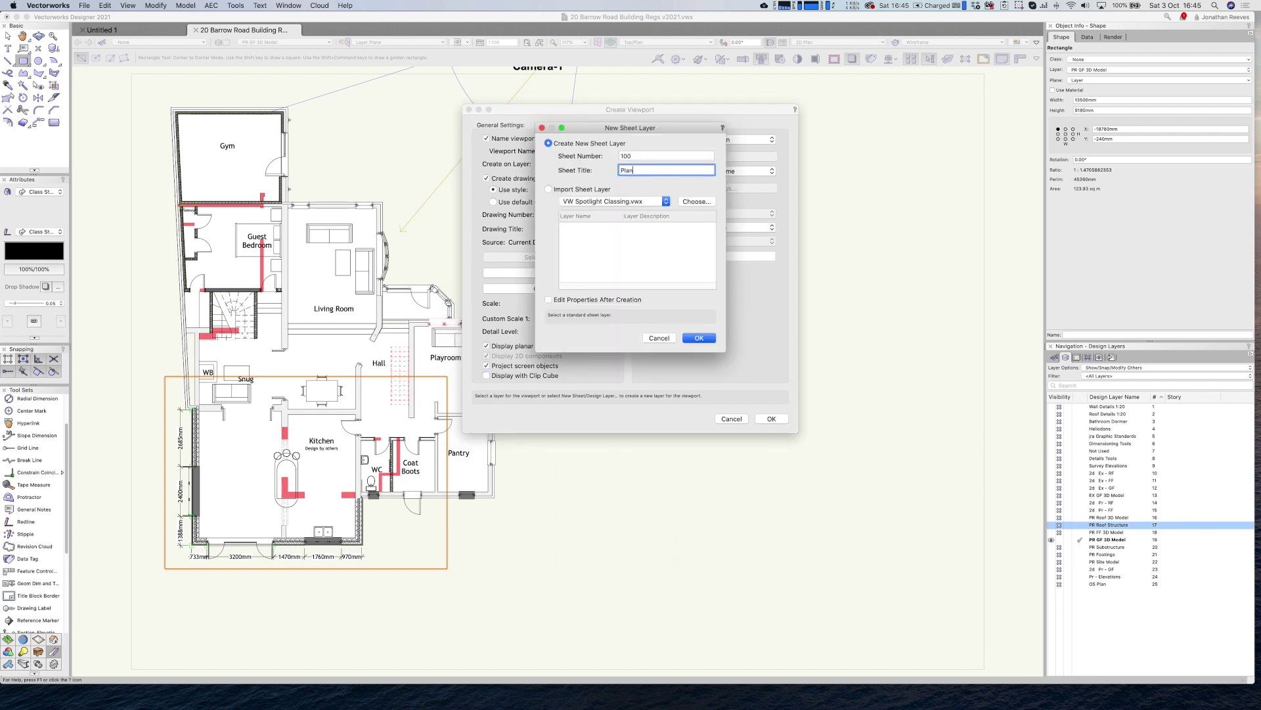
pyautogui.press('Return')
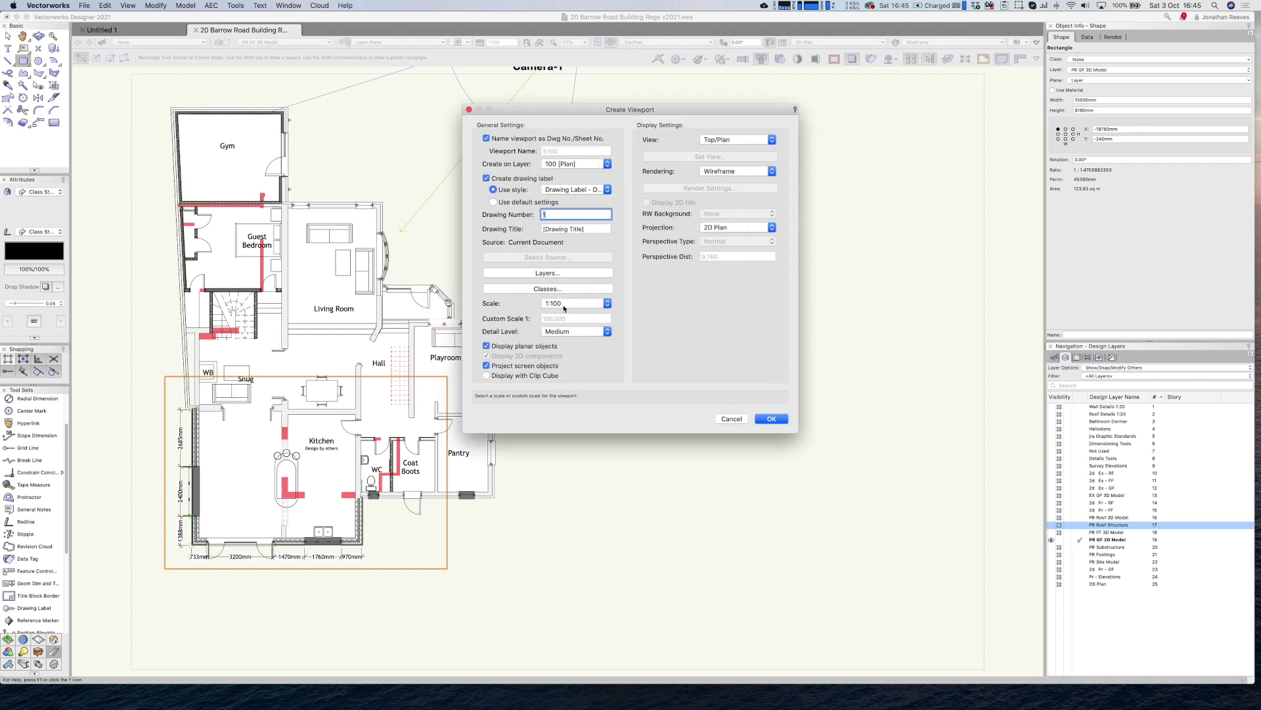
pyautogui.press('Return')
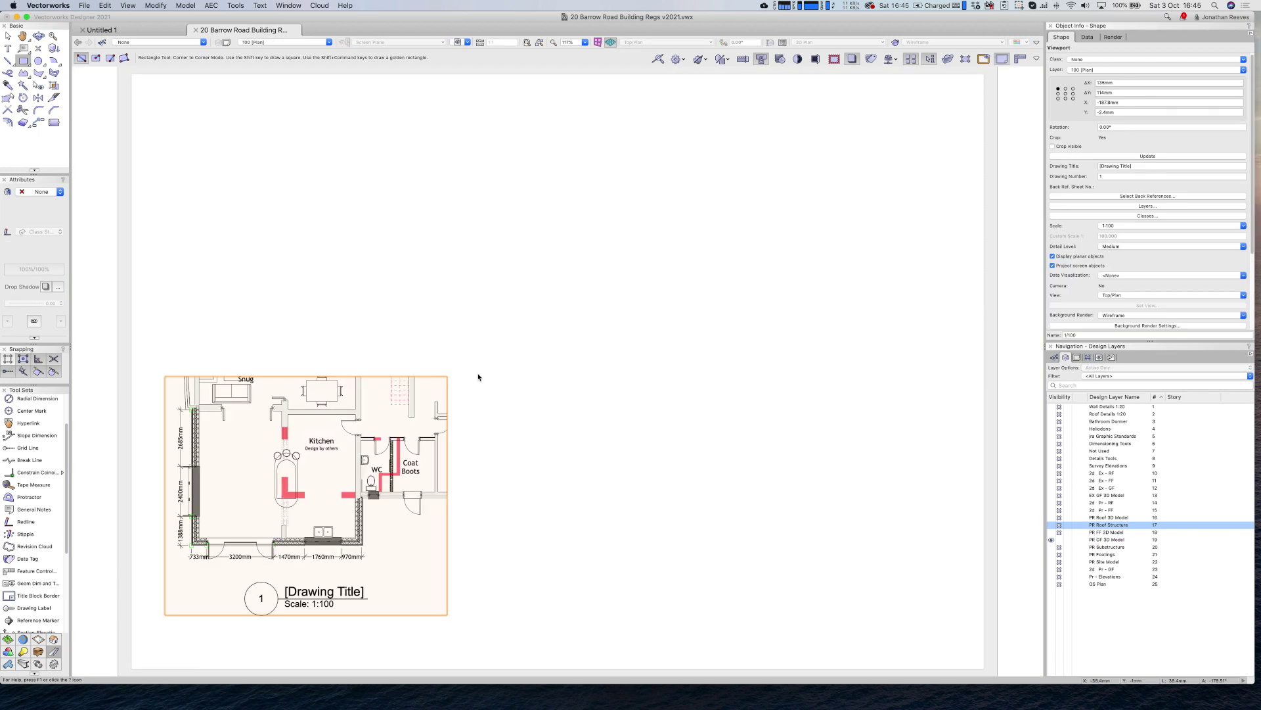
# Set the kitchen viewport scale to 1:50 and move it up and right on the sheet
pyautogui.press('x')
pyautogui.click(515, 413)
pyautogui.click(413, 384)
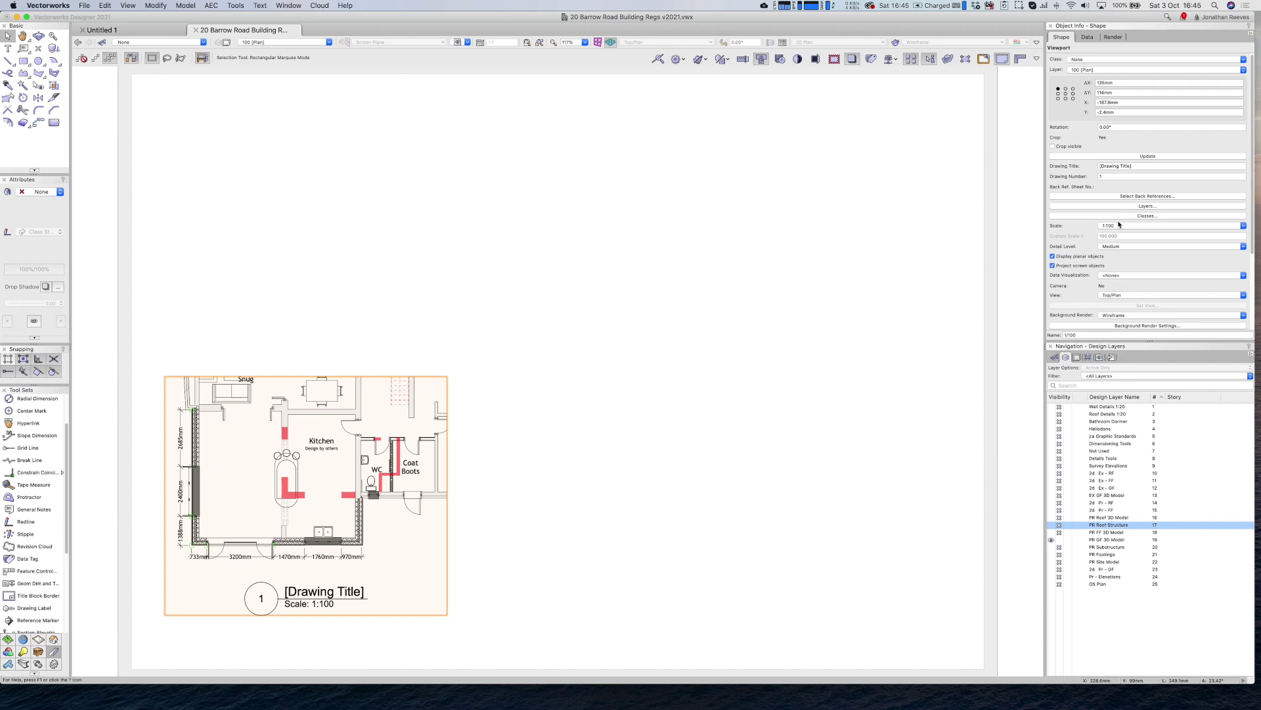
pyautogui.click(1119, 224)
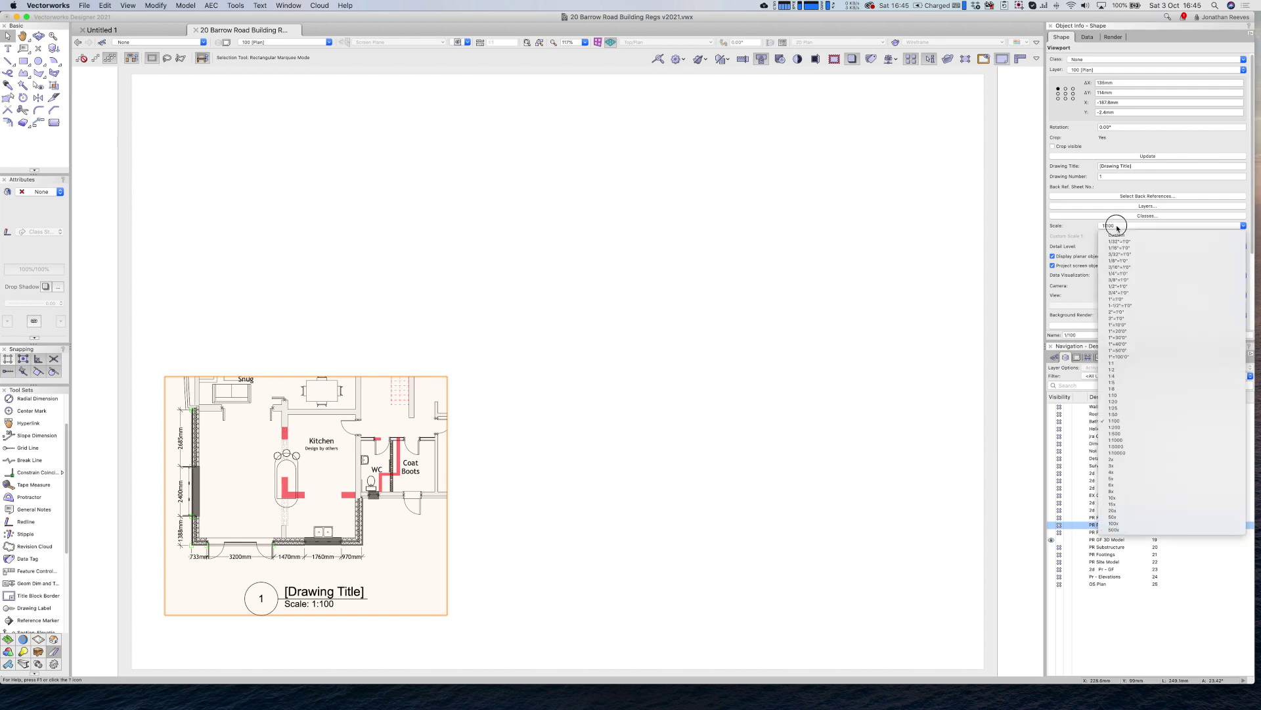
pyautogui.click(1124, 416)
pyautogui.moveTo(410, 279); pyautogui.dragTo(523, 136)
# Tear off the Dims/Notes tools as a floating palette
pyautogui.click(423, 577)
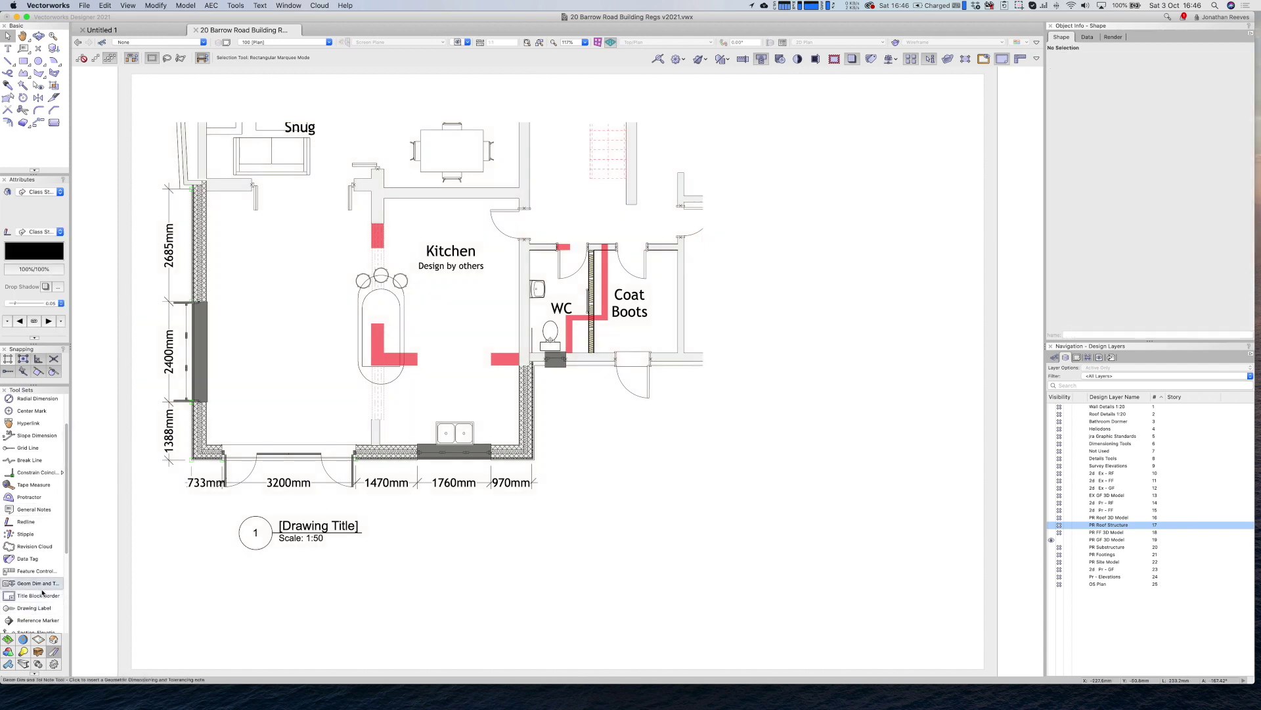
pyautogui.scroll(-2, 42, 593)
pyautogui.moveTo(55, 651); pyautogui.dragTo(134, 399)
# Pan the drawing and enlarge and reposition the floating Dims/Notes palette
pyautogui.press('space')
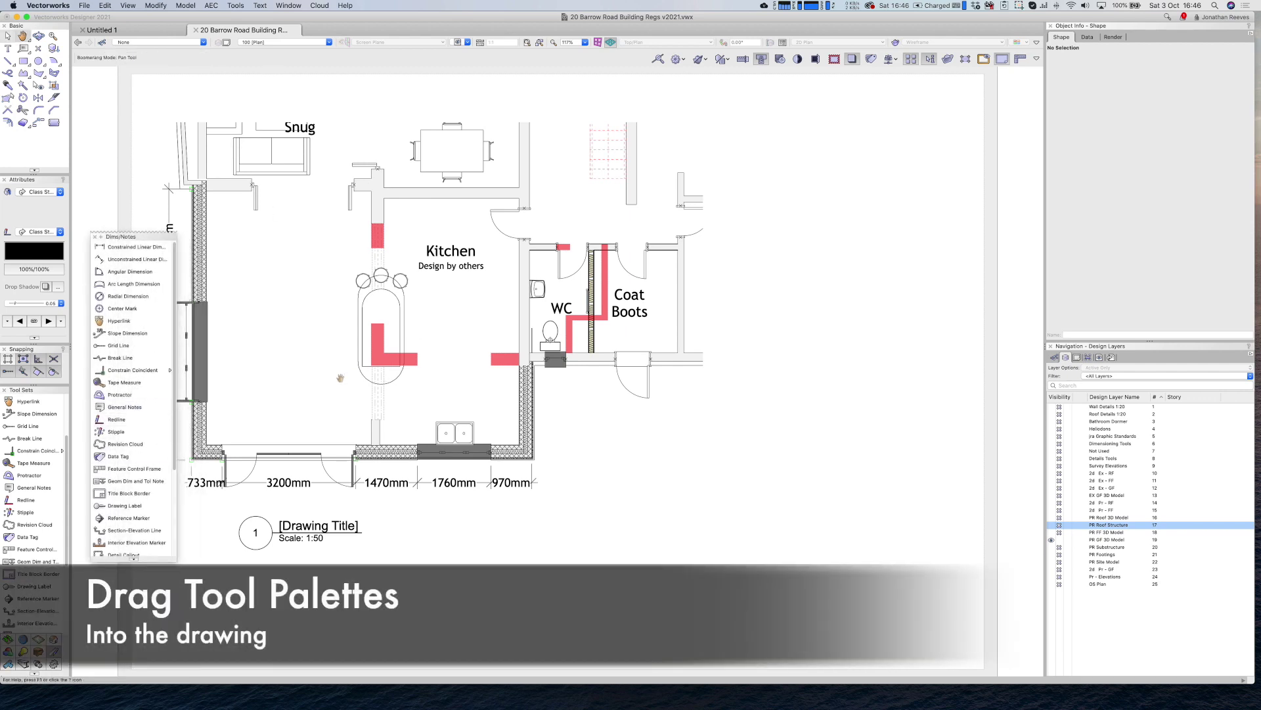
pyautogui.moveTo(333, 368); pyautogui.dragTo(417, 374)
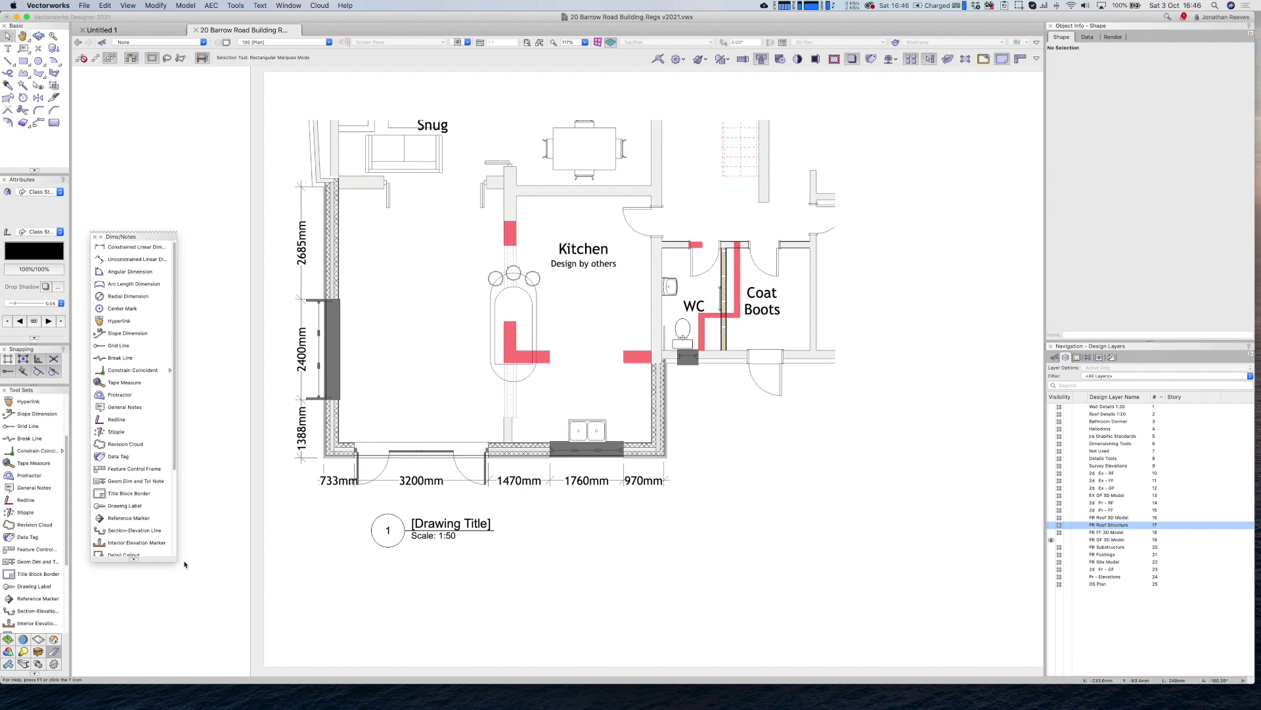
pyautogui.press('`')
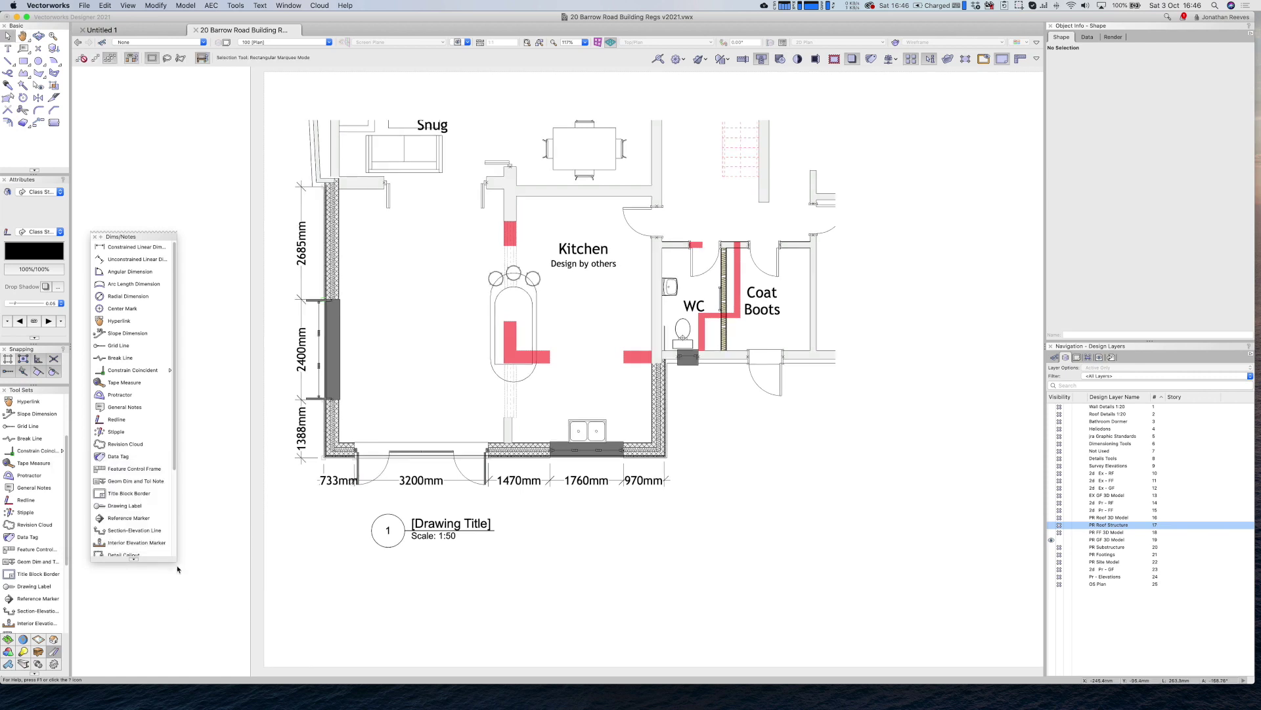
pyautogui.moveTo(176, 560); pyautogui.dragTo(186, 647)
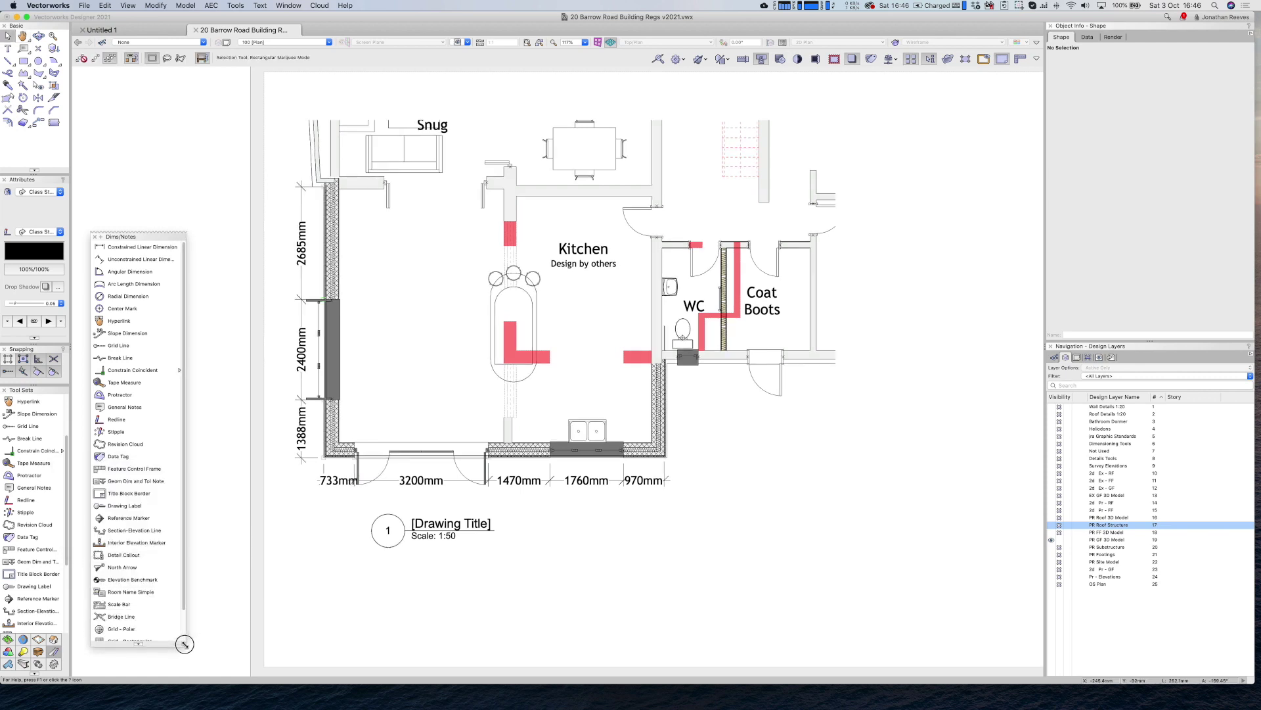
pyautogui.moveTo(151, 237); pyautogui.dragTo(155, 135)
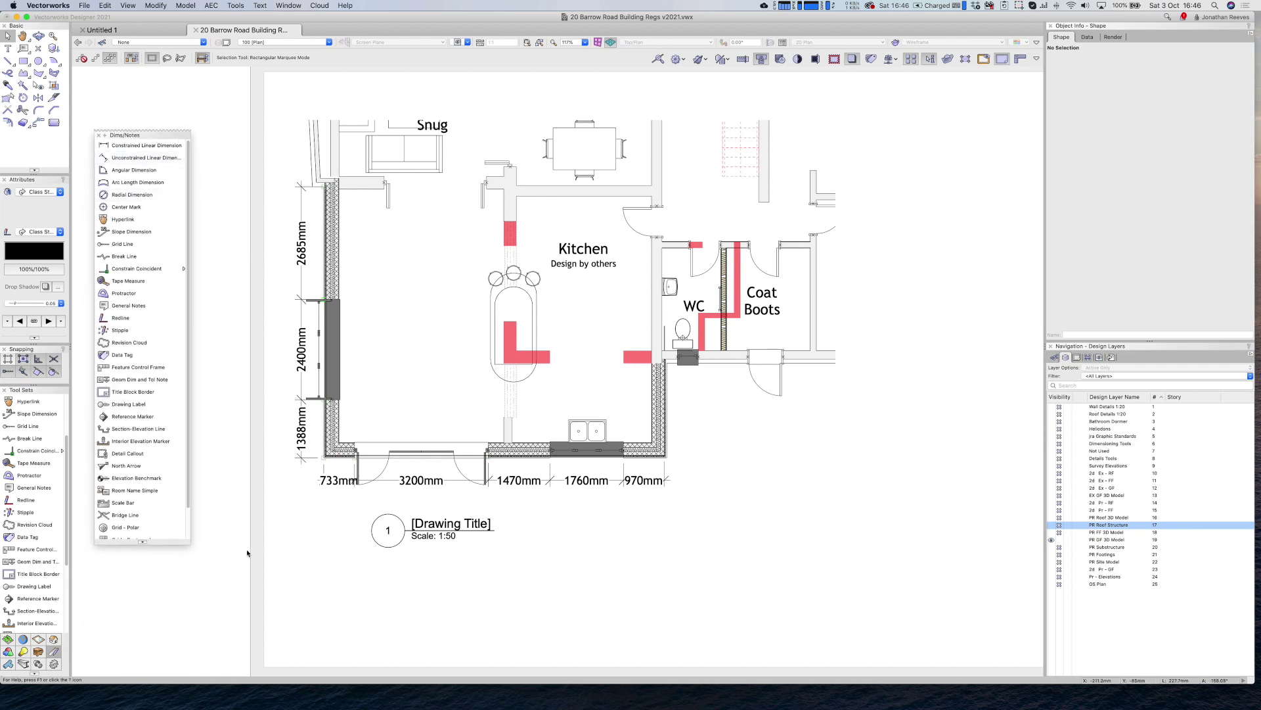
pyautogui.moveTo(187, 541); pyautogui.dragTo(190, 605)
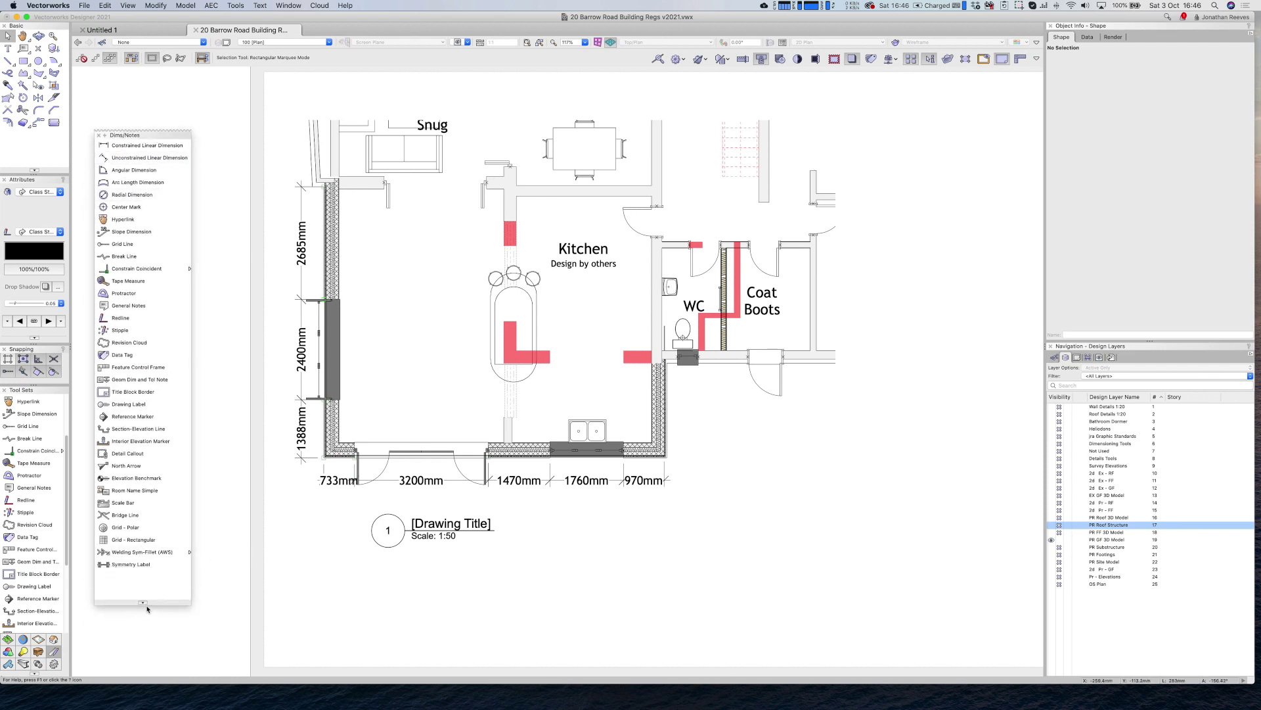
# Show the Dims/Notes tools as Icons and Text, listing all tools, and pick Detail Callout
pyautogui.click(144, 601)
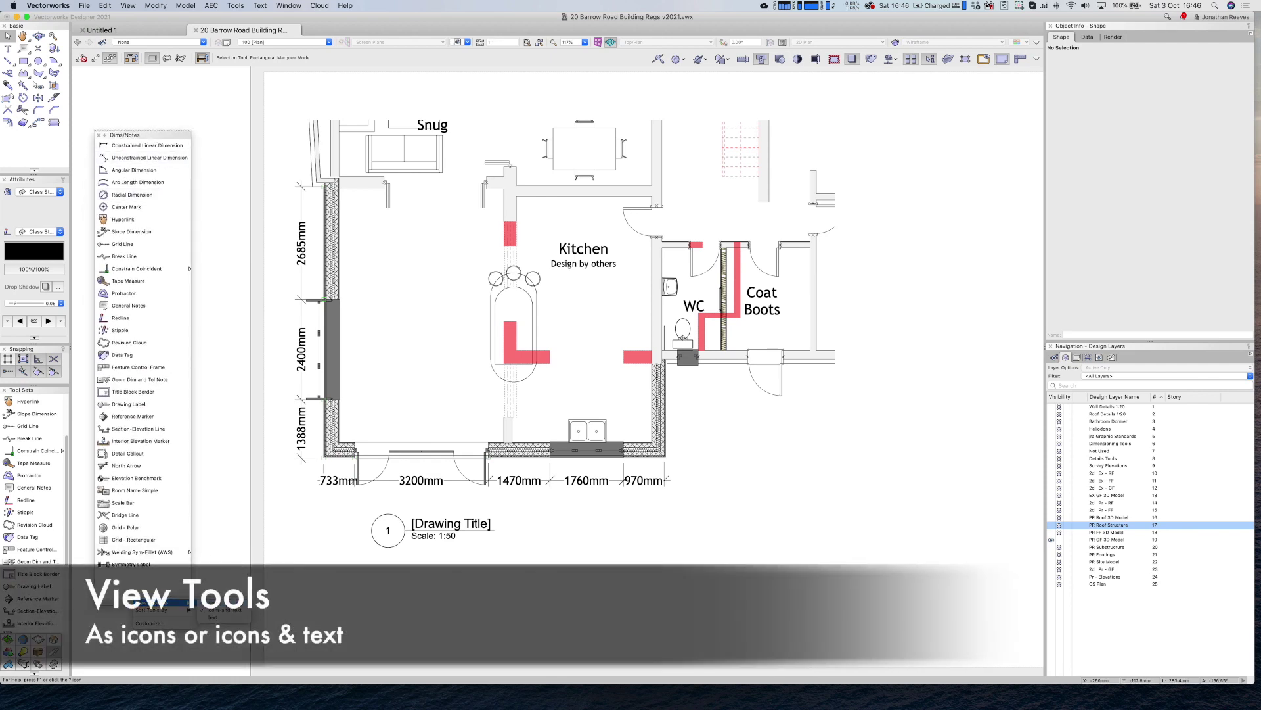
pyautogui.click(167, 603)
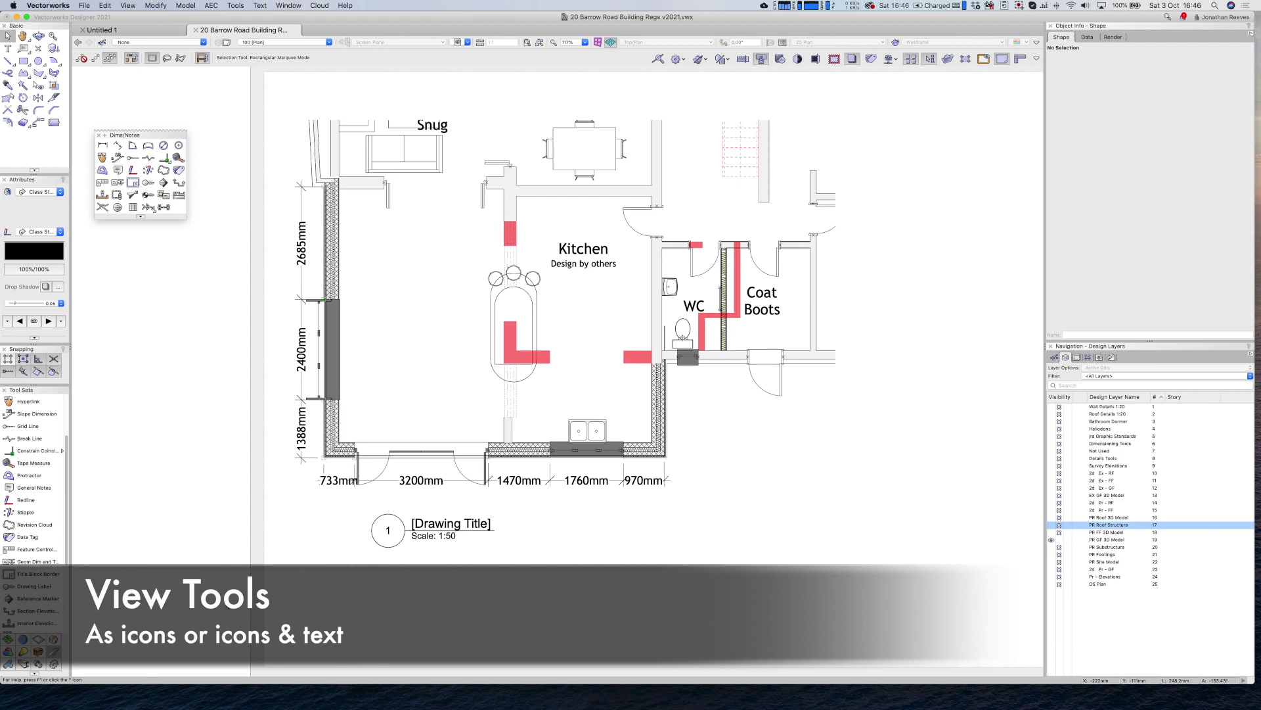
pyautogui.click(141, 217)
pyautogui.moveTo(171, 217)
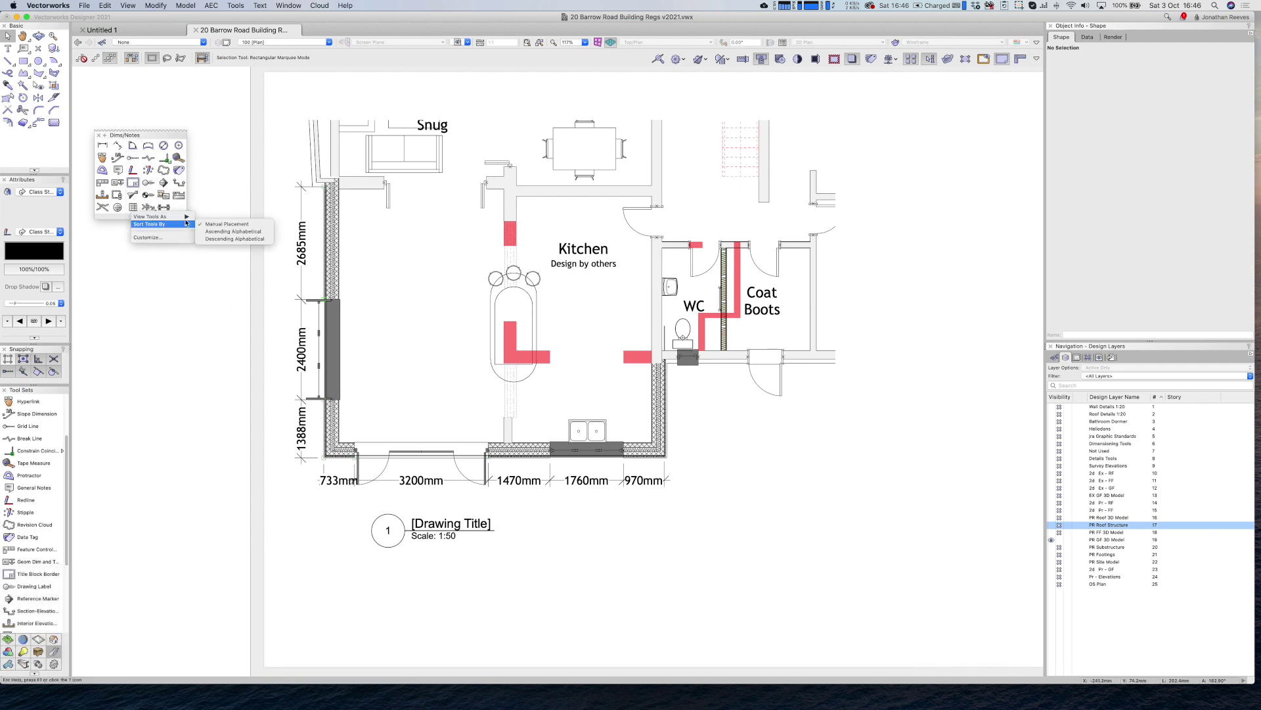
pyautogui.click(209, 224)
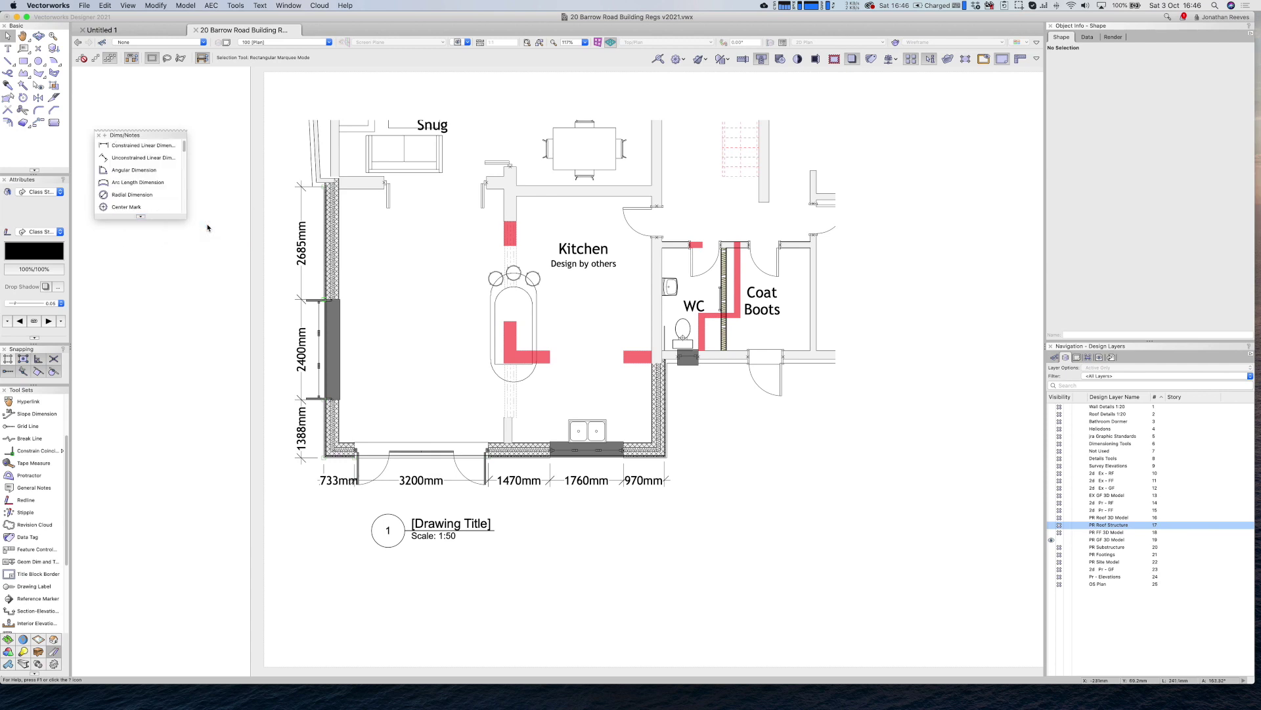
pyautogui.moveTo(185, 217); pyautogui.dragTo(197, 625)
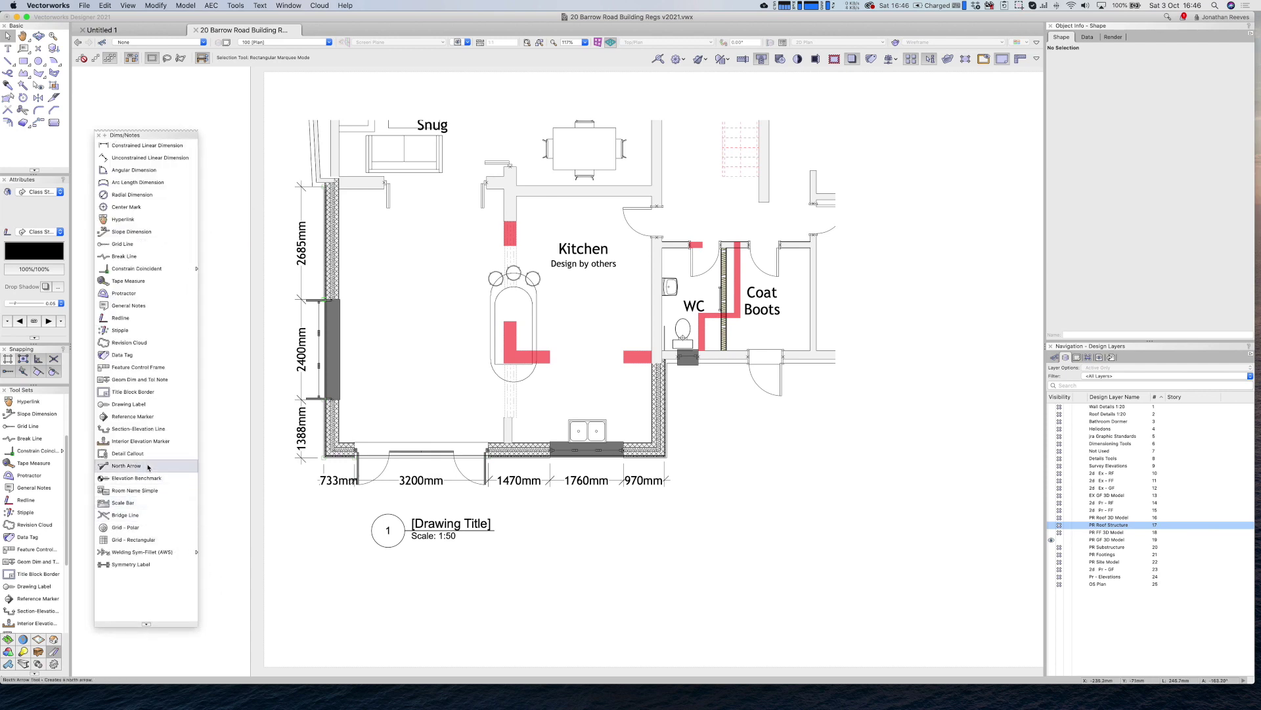
pyautogui.click(130, 458)
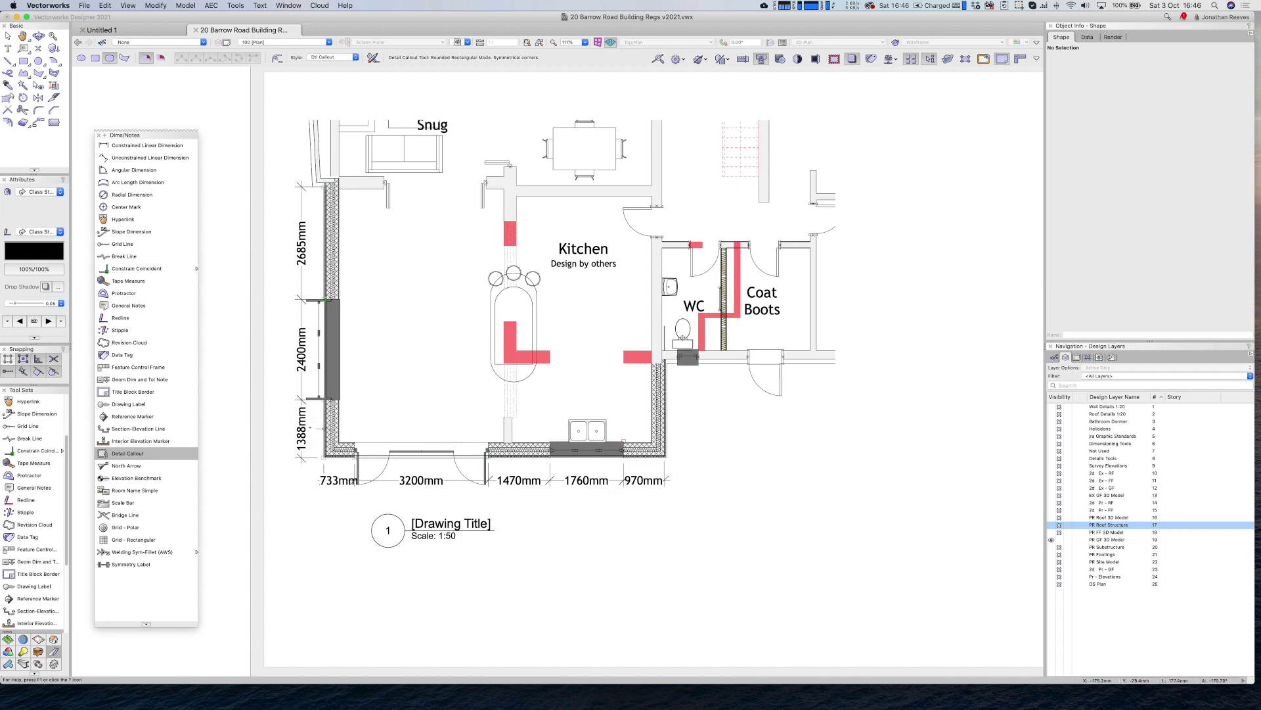
# Draw a detail callout around the lower-left wall corner and start a trial oval callout
pyautogui.click(299, 492)
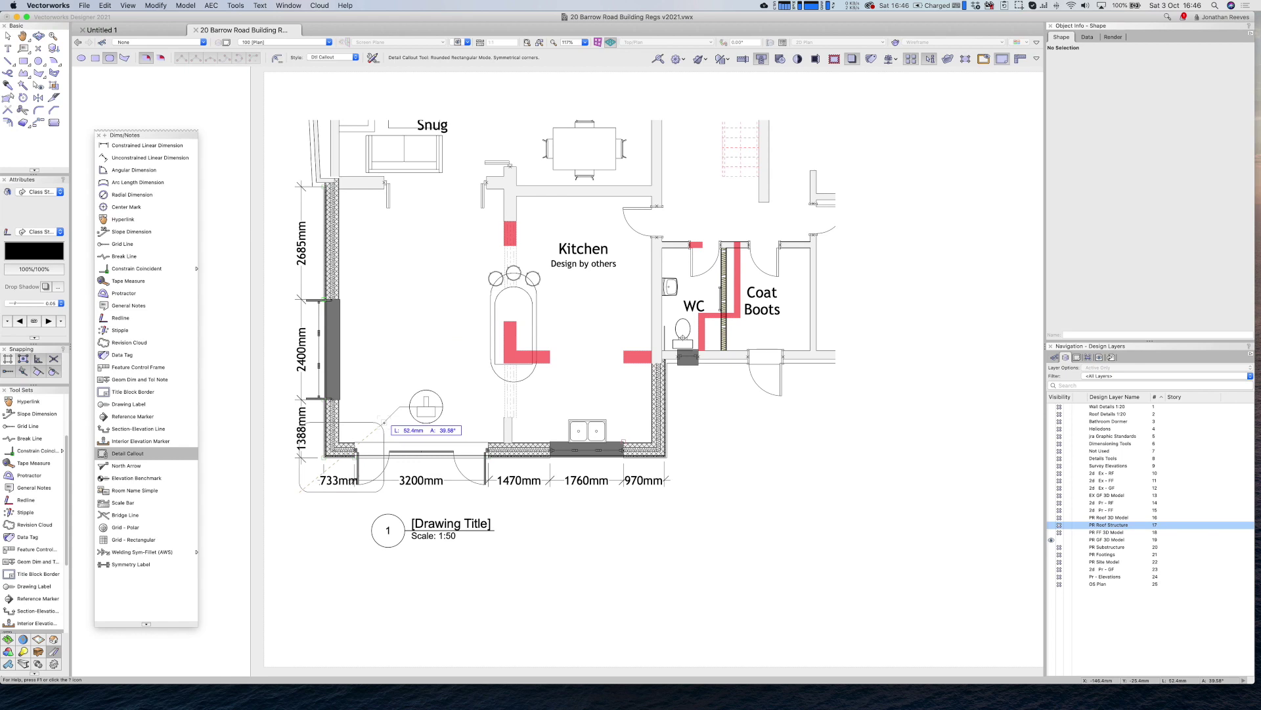
pyautogui.press('Escape')
pyautogui.click(381, 425)
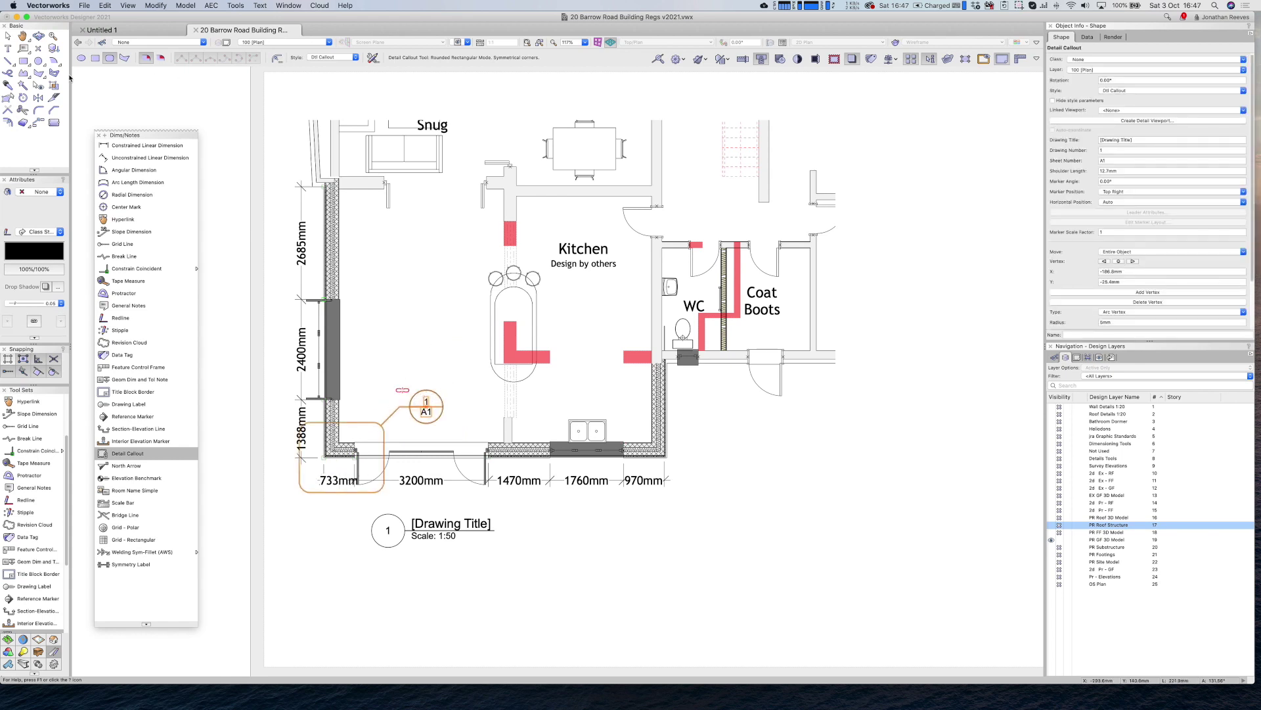
pyautogui.click(85, 61)
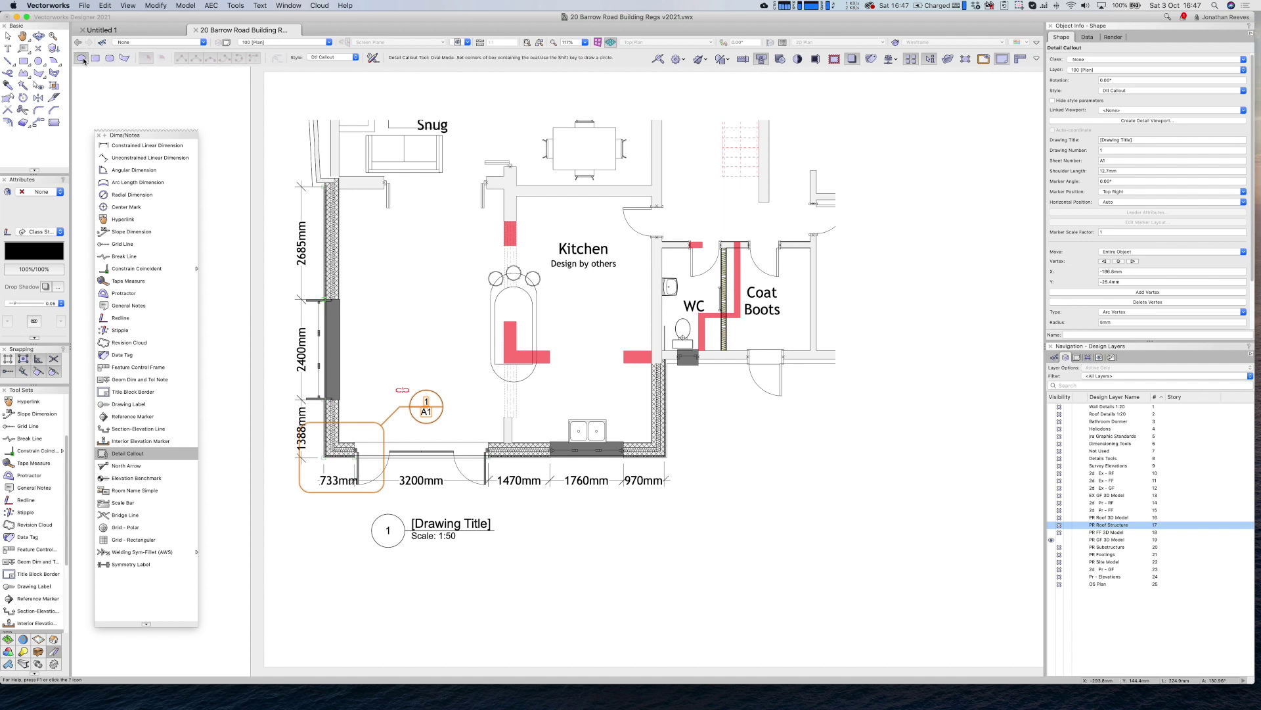
pyautogui.click(698, 482)
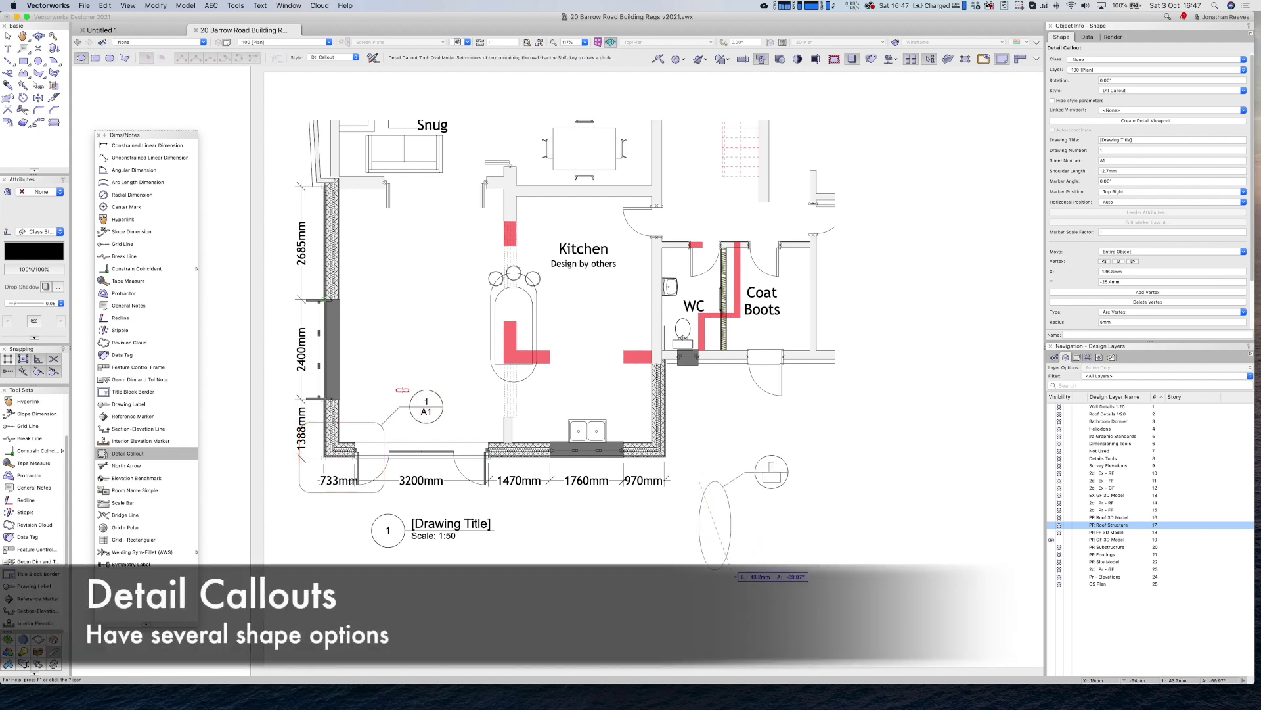
pyautogui.click(736, 577)
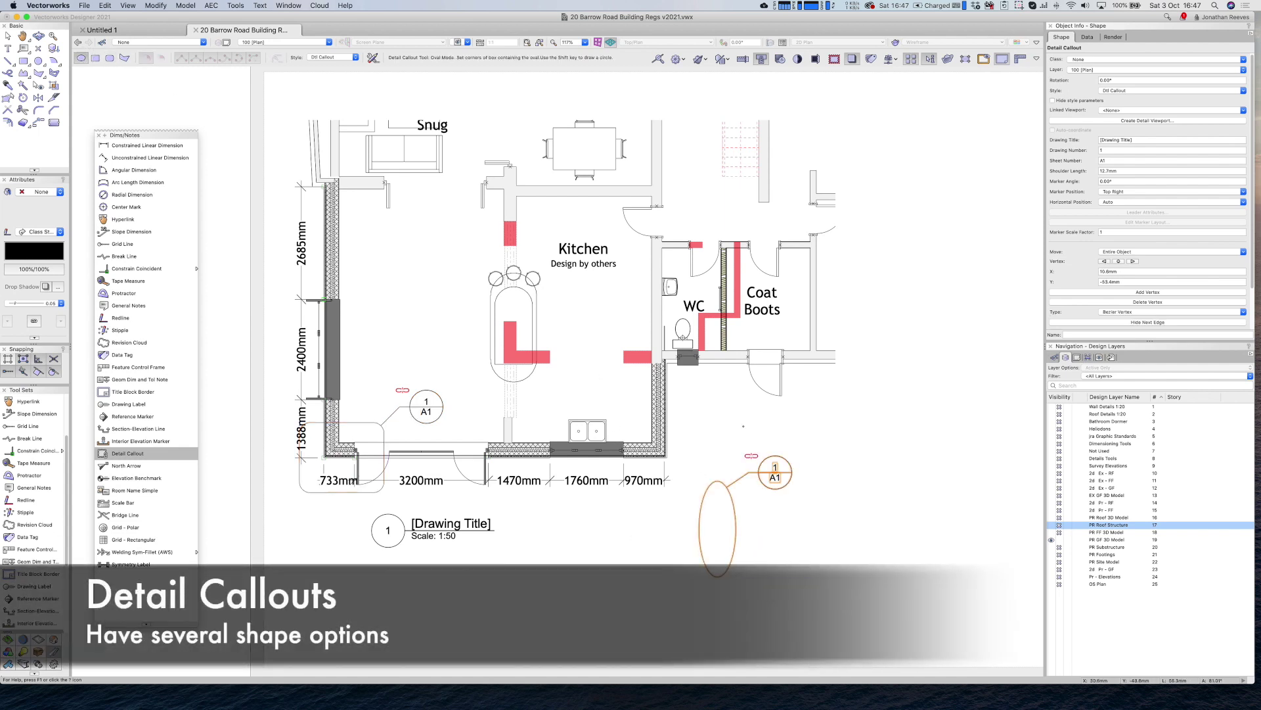
# Try Rectangular mode, undo the trial callouts, and start a Rounded Rectangular callout on the lower wall
pyautogui.click(96, 58)
pyautogui.click(808, 445)
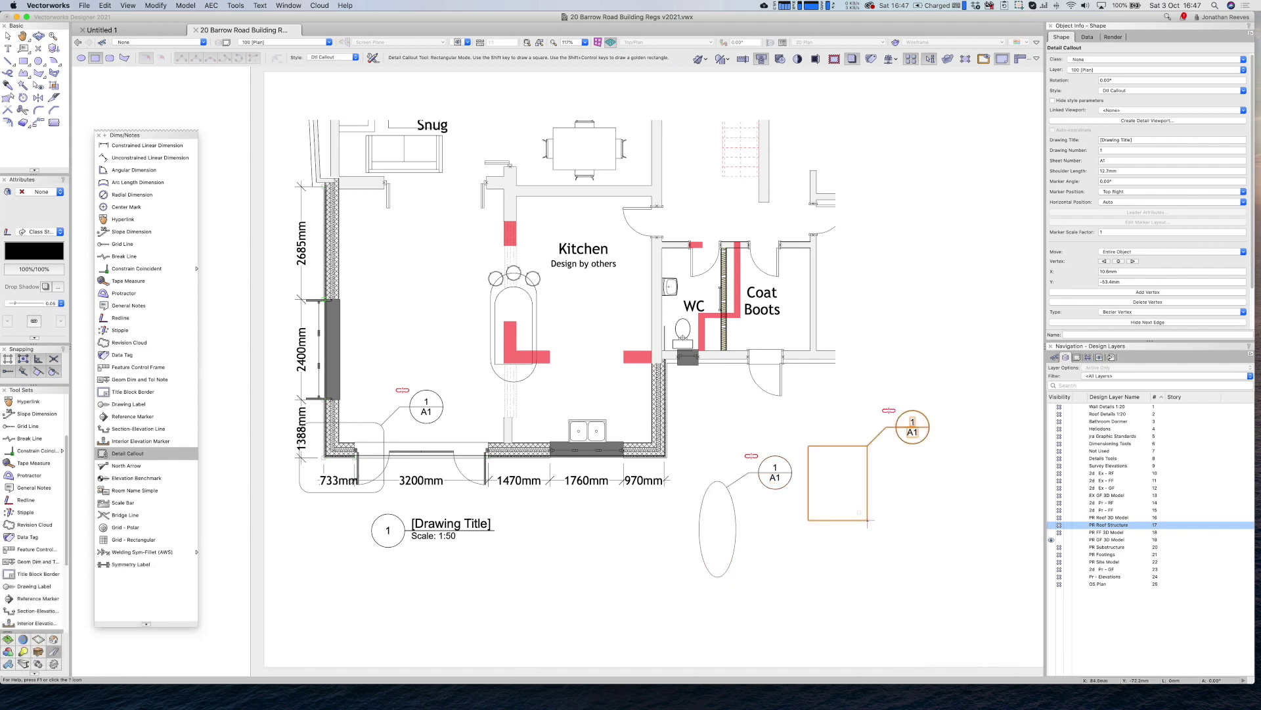
pyautogui.click(111, 59)
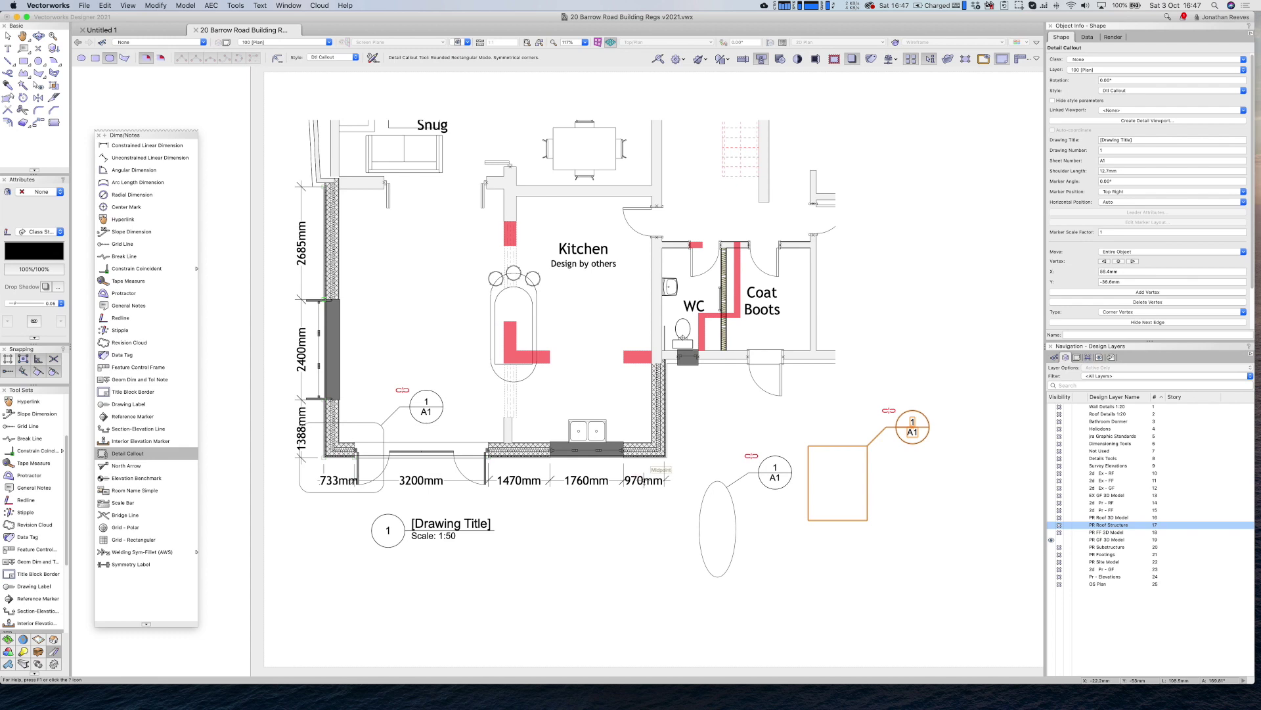
pyautogui.press('super+z')
pyautogui.press('super+z')
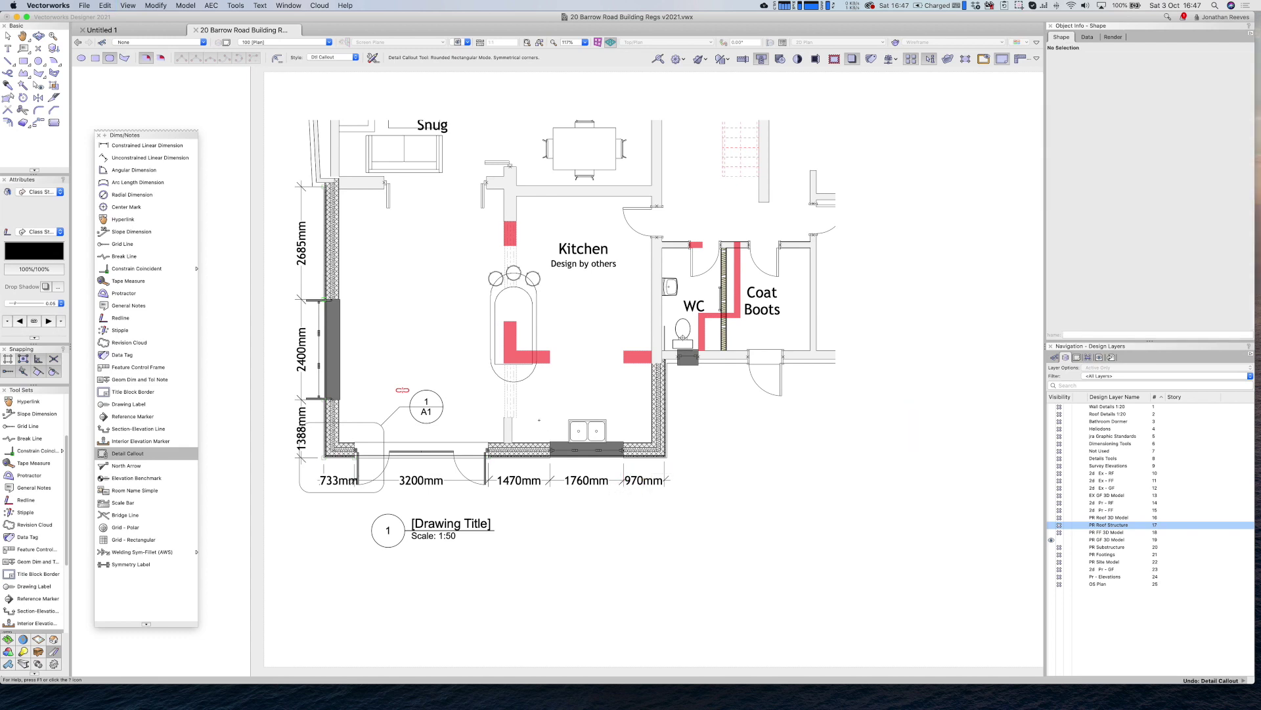
pyautogui.click(538, 416)
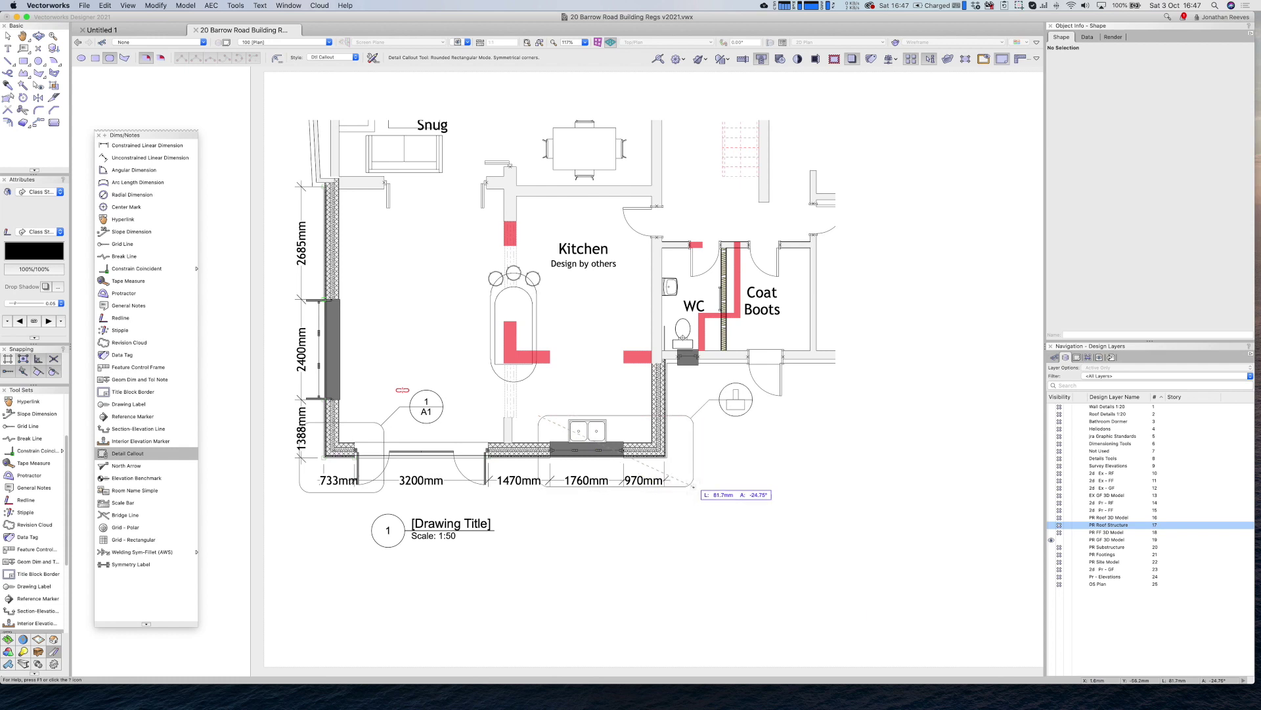
# Complete the second callout around the lower sink wall and drag both callout bubbles down below the plan
pyautogui.click(692, 492)
pyautogui.press('x')
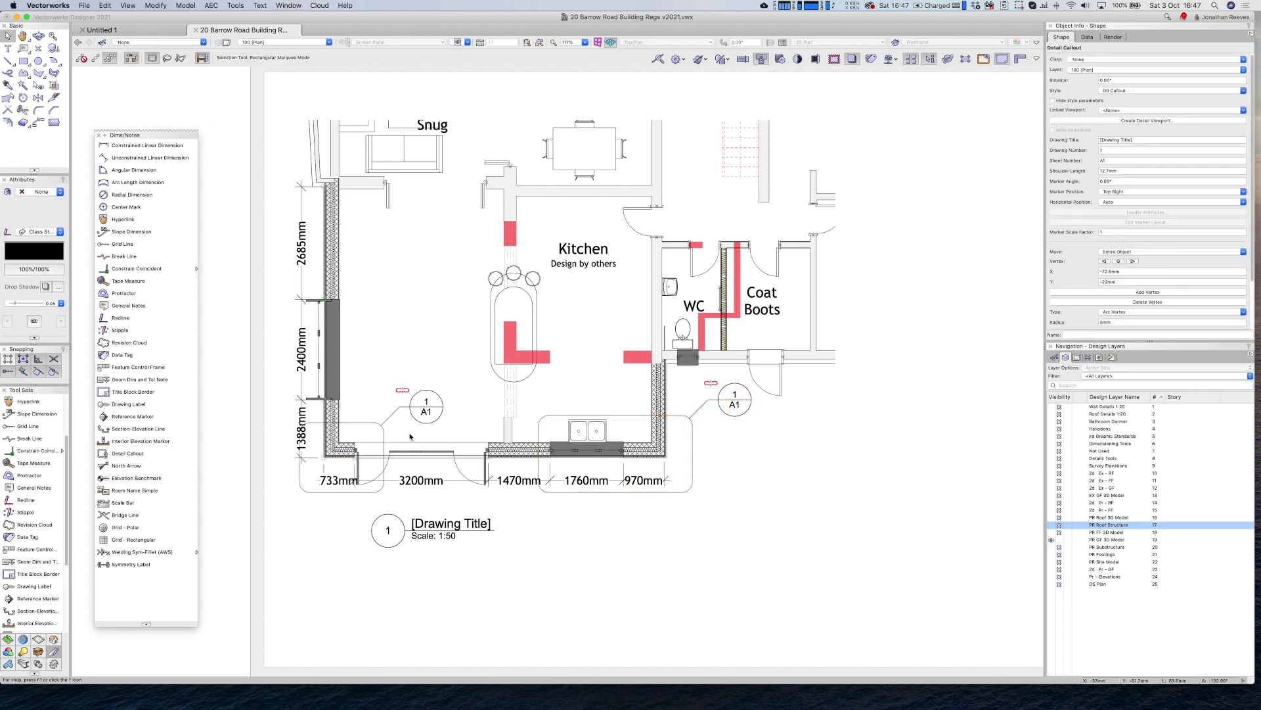
pyautogui.click(422, 413)
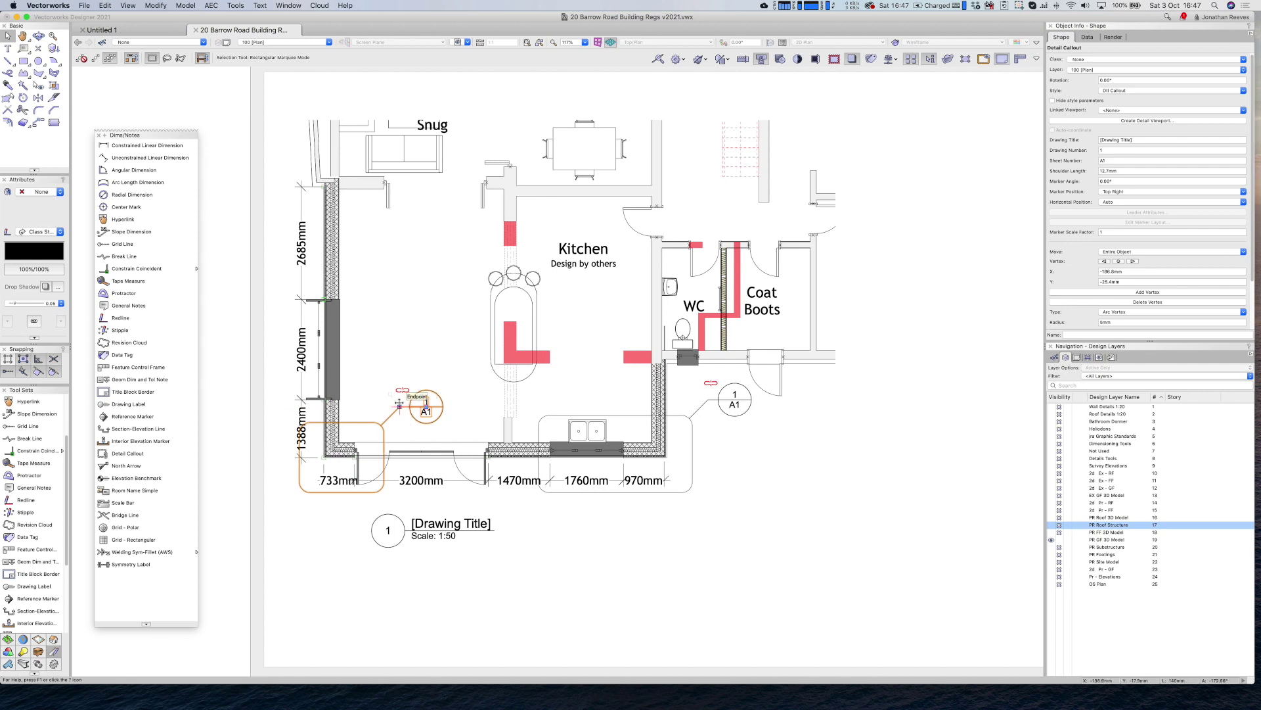
pyautogui.moveTo(398, 407)
pyautogui.mouseDown()
pyautogui.moveTo(354, 500)
pyautogui.moveTo(310, 534)
pyautogui.moveTo(279, 509)
pyautogui.moveTo(322, 499)
pyautogui.moveTo(397, 449)
pyautogui.moveTo(377, 394)
pyautogui.moveTo(387, 438)
pyautogui.moveTo(311, 536)
pyautogui.moveTo(320, 550)
pyautogui.moveTo(318, 539)
pyautogui.moveTo(305, 552)
pyautogui.moveTo(323, 569)
pyautogui.mouseUp()
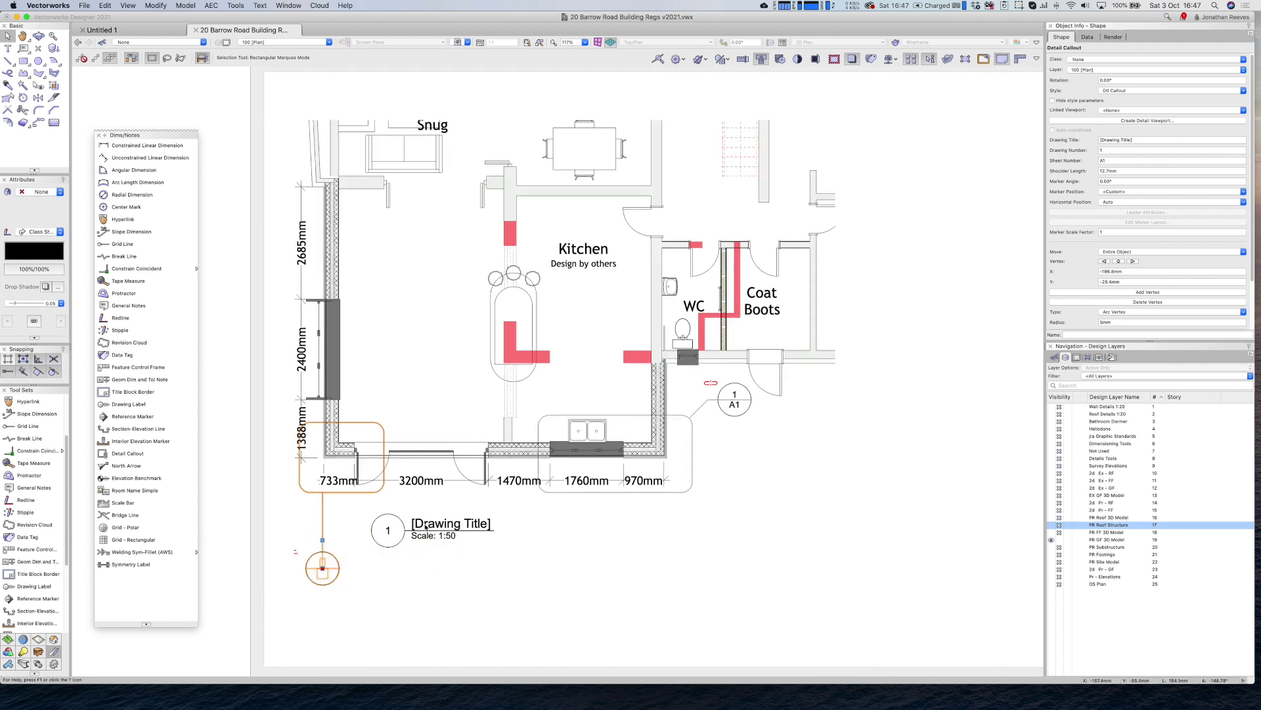
pyautogui.click(726, 402)
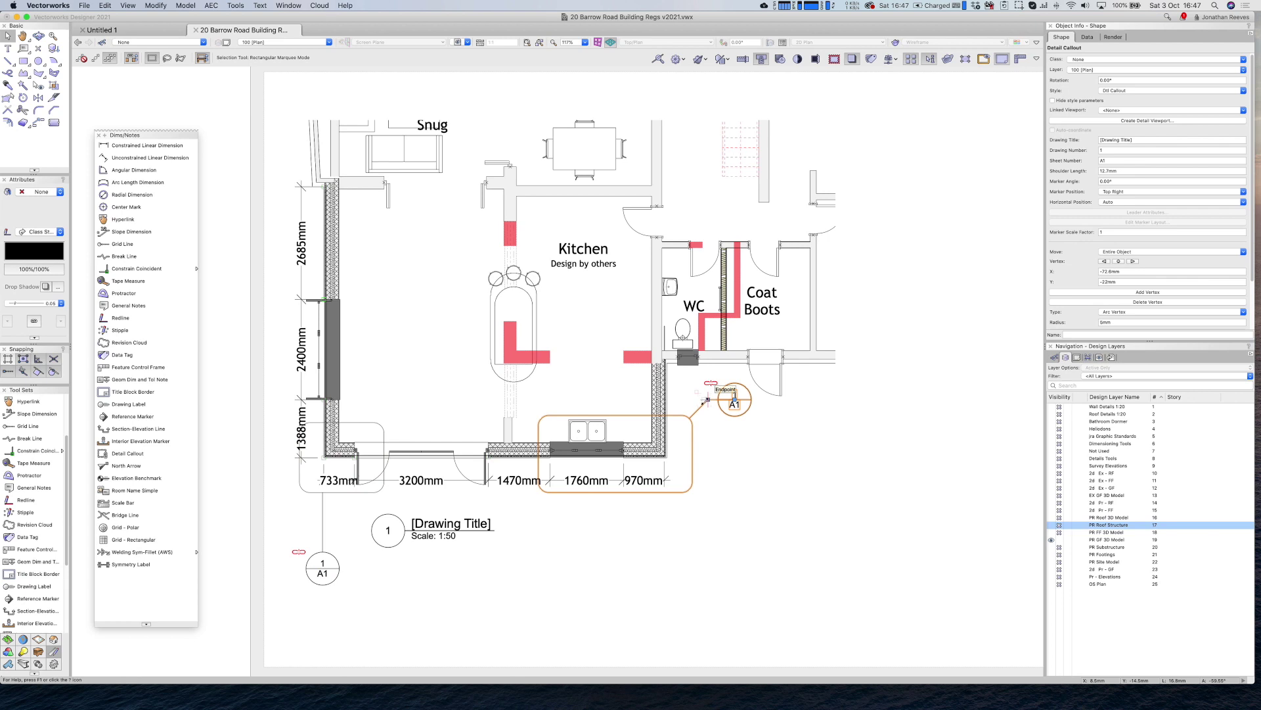
pyautogui.moveTo(707, 399)
pyautogui.mouseDown()
pyautogui.moveTo(688, 516)
pyautogui.moveTo(618, 539)
pyautogui.moveTo(615, 588)
pyautogui.moveTo(615, 547)
pyautogui.moveTo(604, 567)
pyautogui.moveTo(618, 542)
pyautogui.mouseUp()
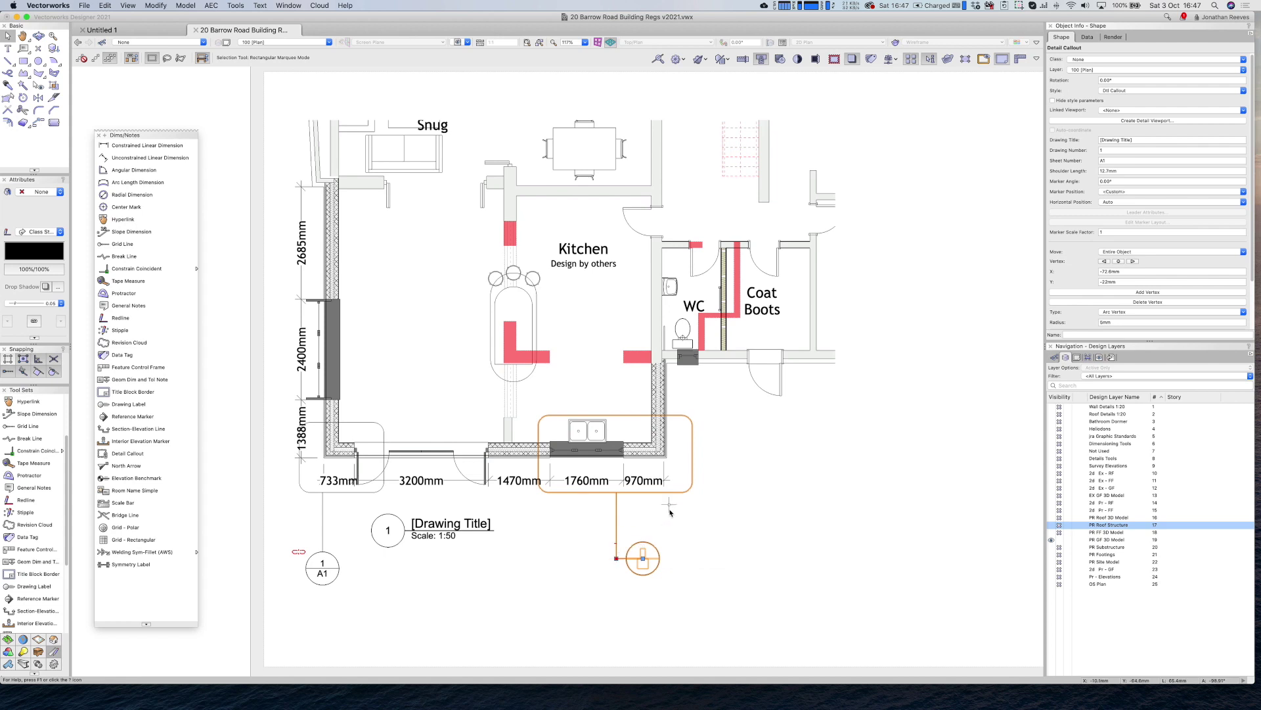
pyautogui.click(710, 521)
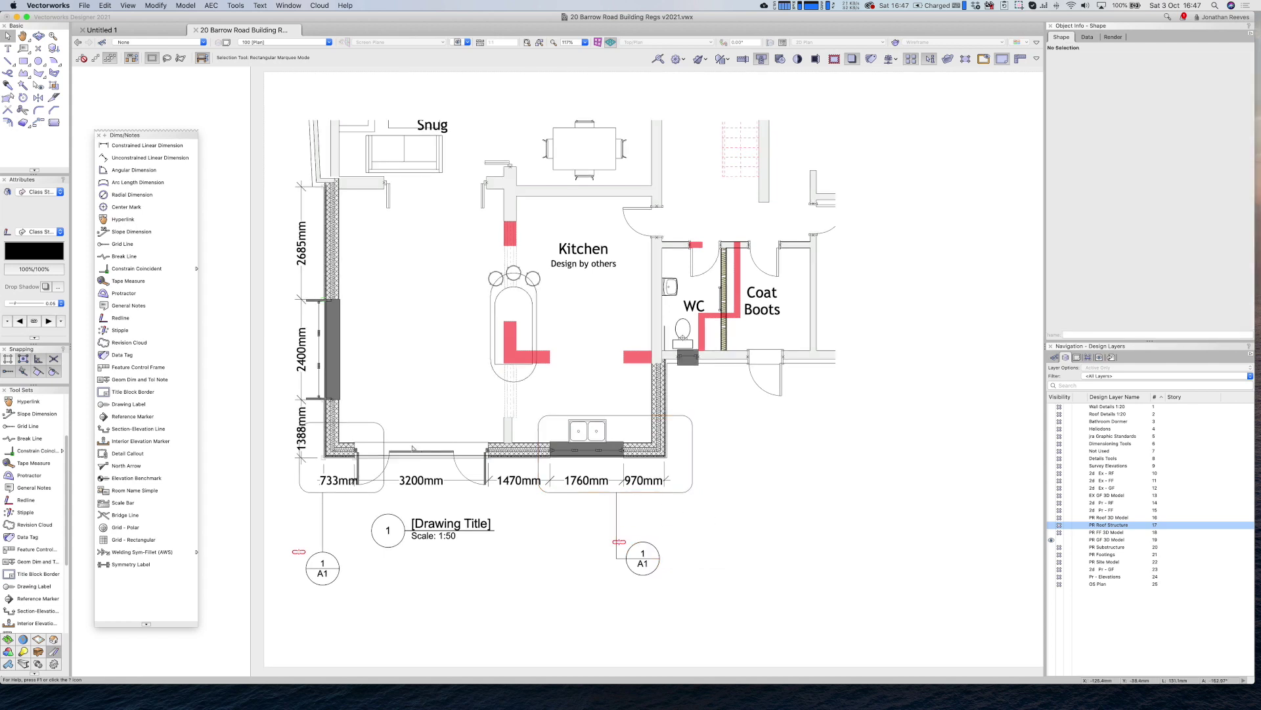
pyautogui.click(381, 423)
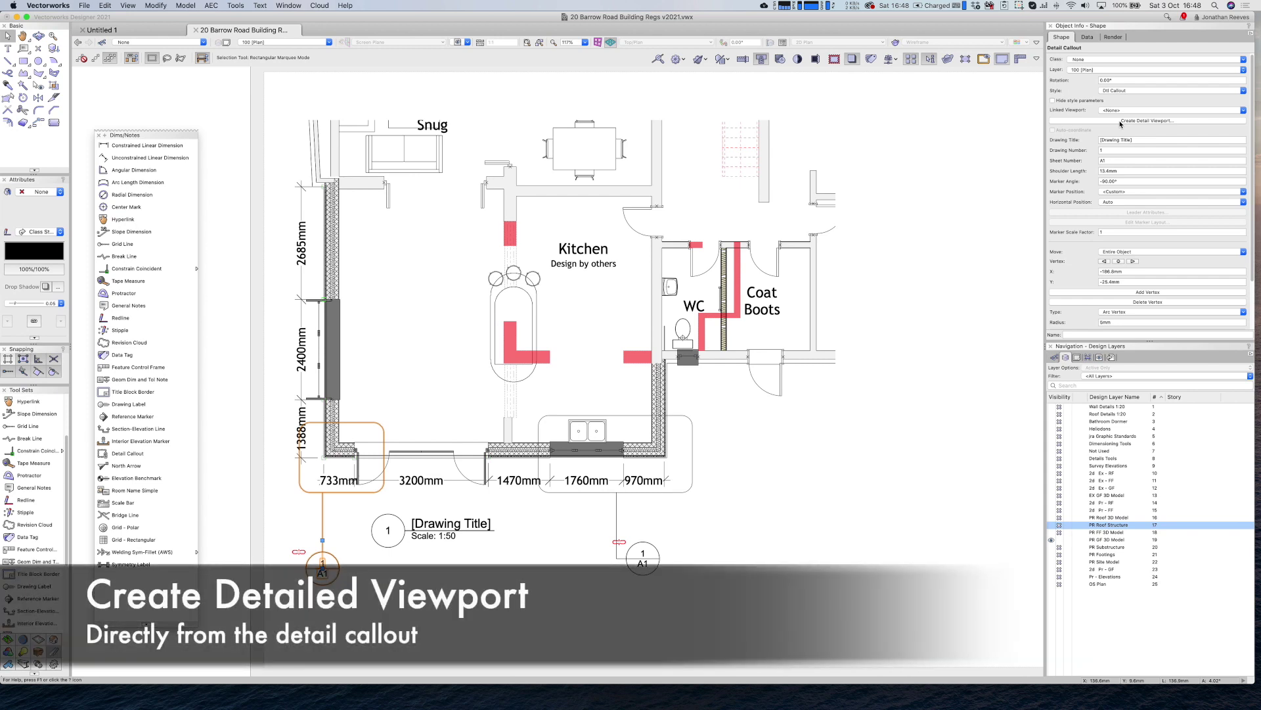
# Start a detail viewport from the left callout, targeting a new sheet layer 101 Details
pyautogui.click(1121, 121)
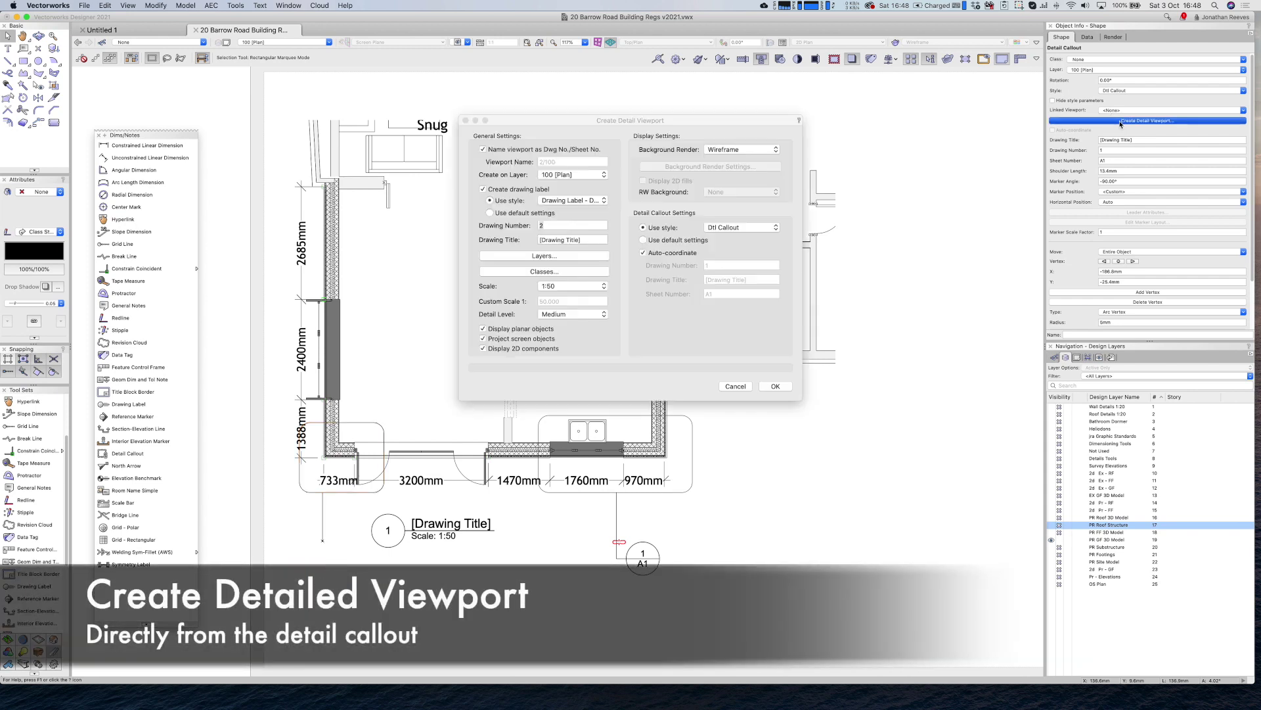
pyautogui.click(601, 176)
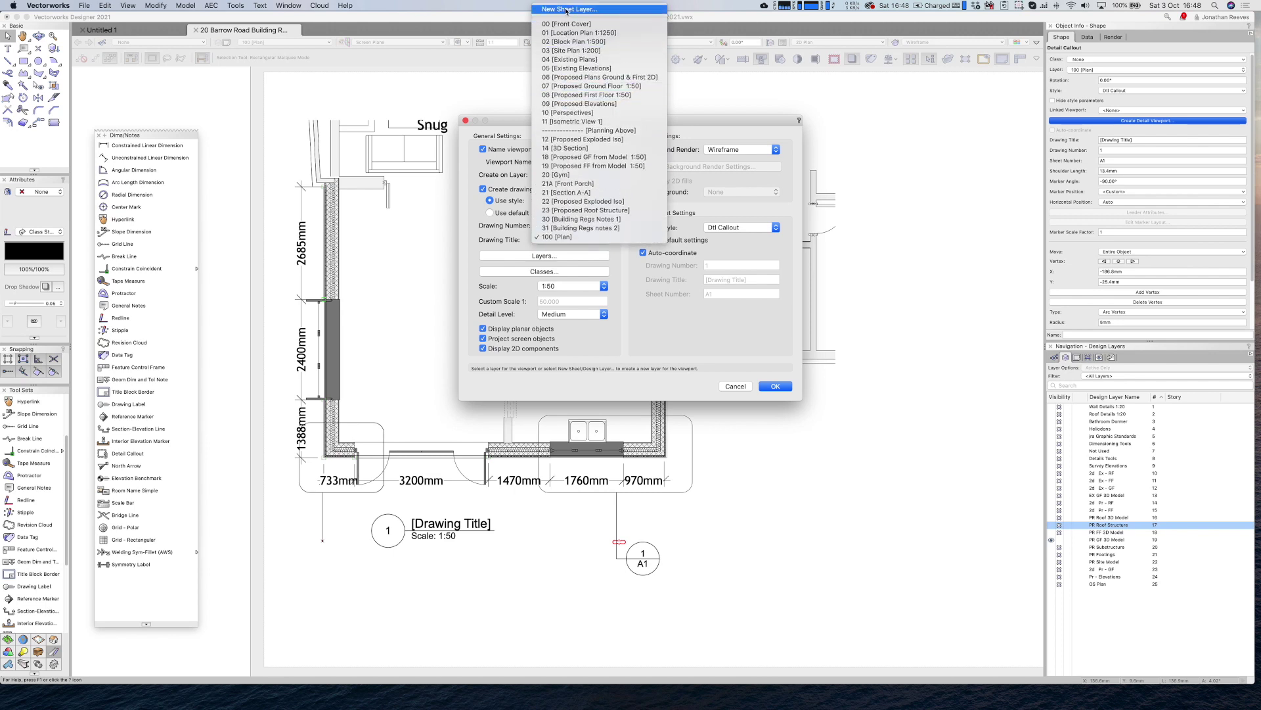
pyautogui.click(563, 10)
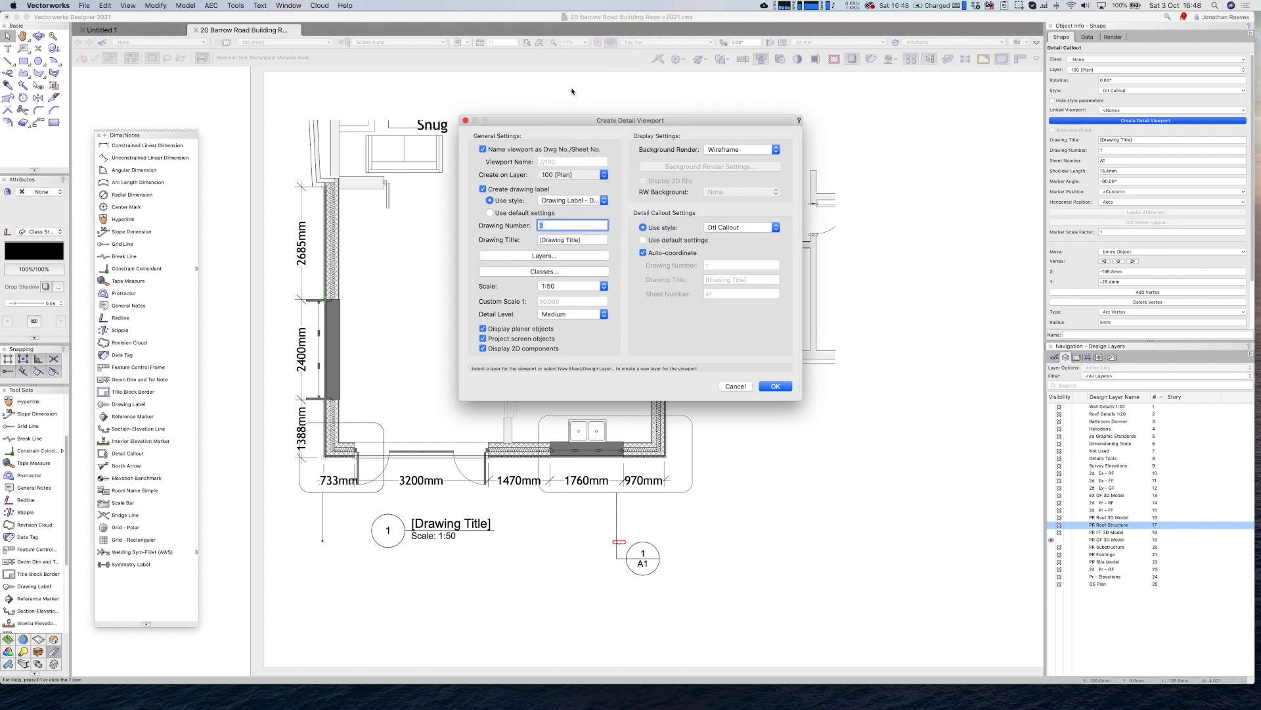
pyautogui.press('Tab')
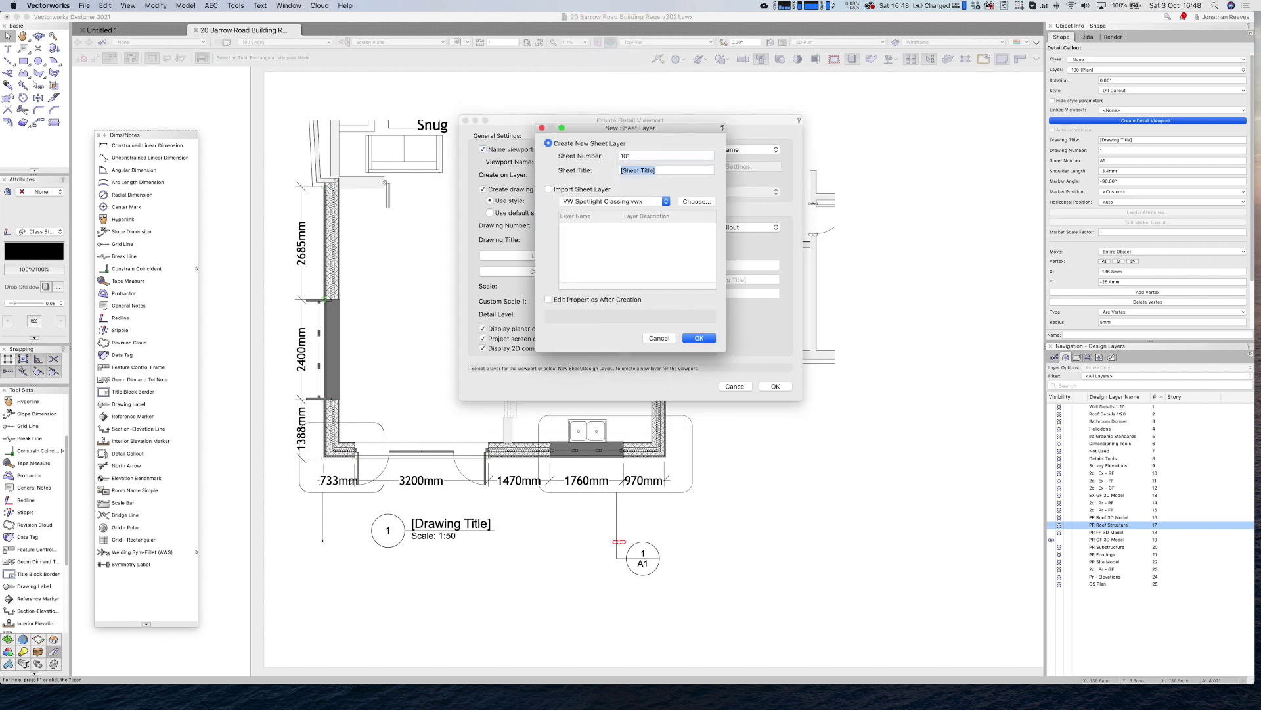
pyautogui.write('Deatials')
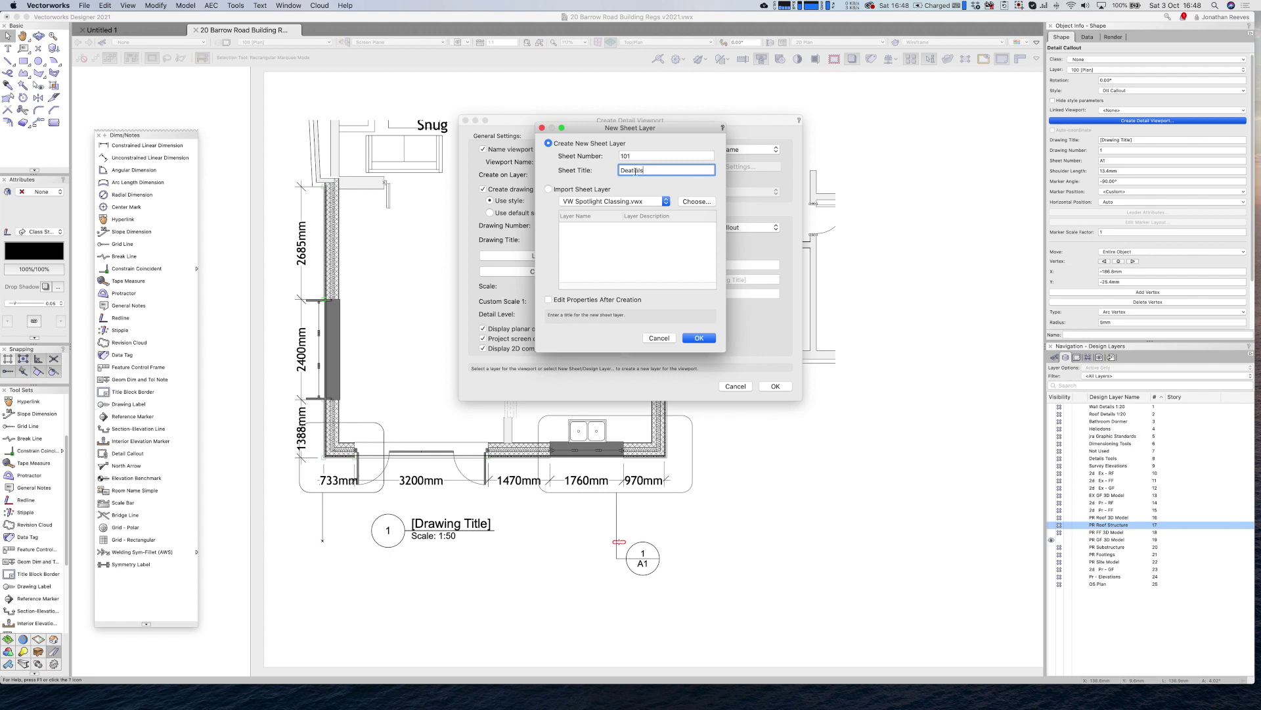
pyautogui.rightClick(636, 171)
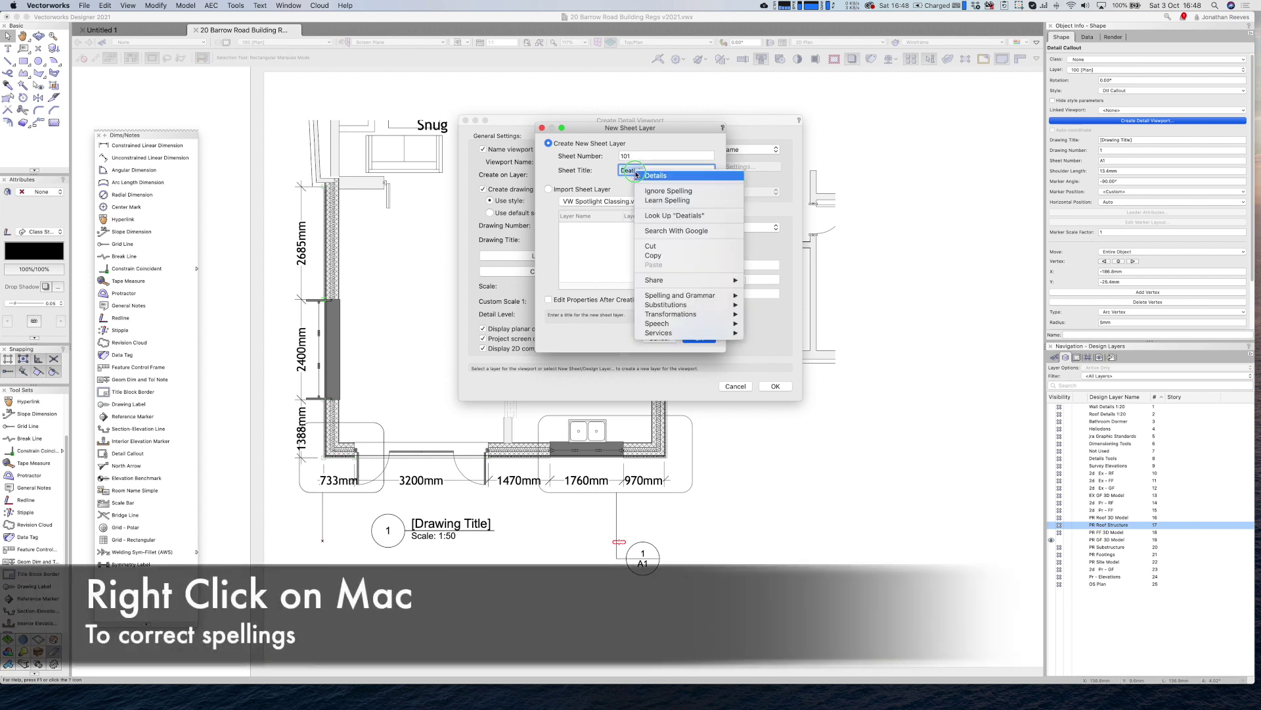
pyautogui.click(657, 177)
pyautogui.click(698, 337)
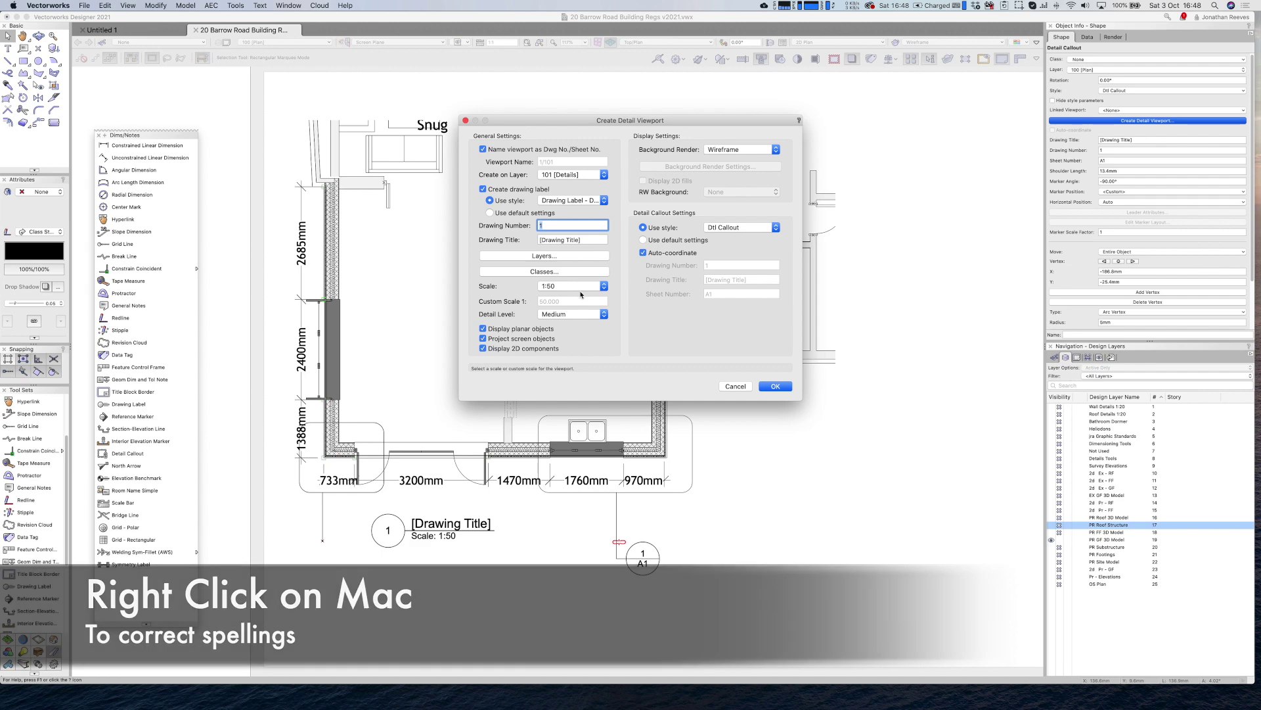
# Set the detail viewport scale to 1:20, create it, and move it up-left on the sheet
pyautogui.click(571, 286)
pyautogui.click(569, 270)
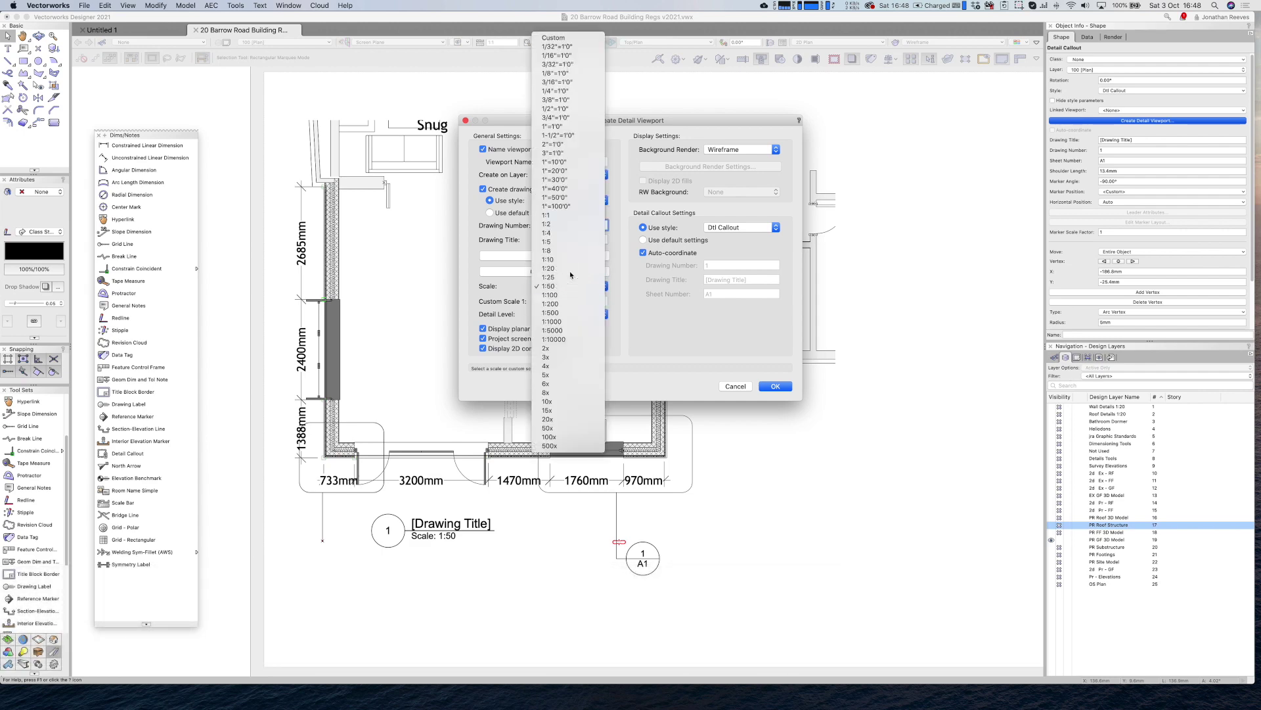
pyautogui.click(771, 388)
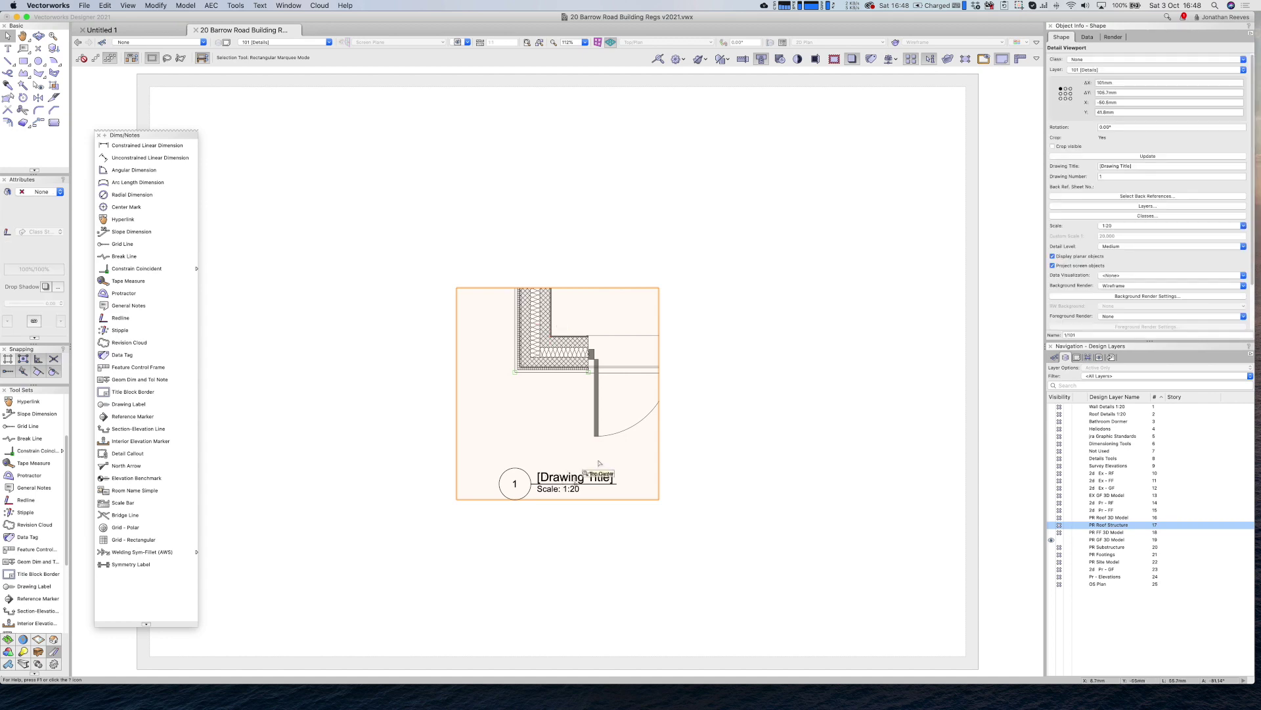
pyautogui.moveTo(551, 357); pyautogui.dragTo(394, 309)
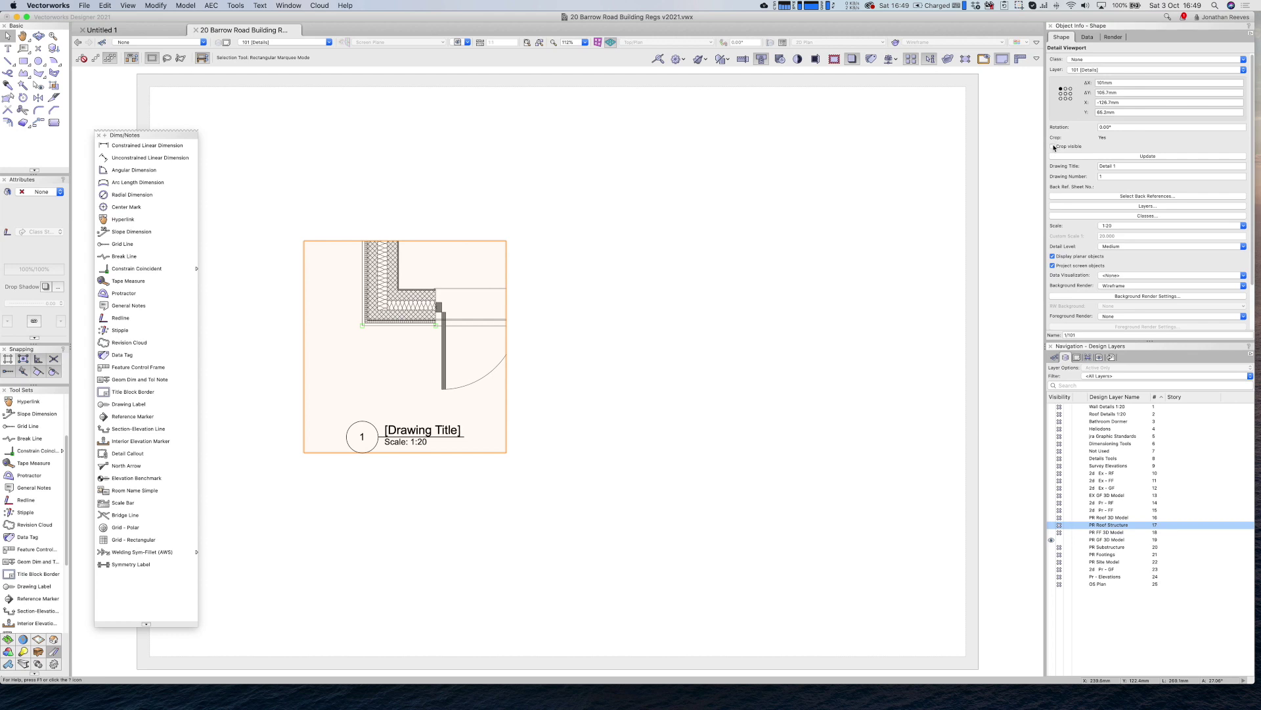
# Show the viewport's crop outline and enter its annotations for editing
pyautogui.click(1053, 146)
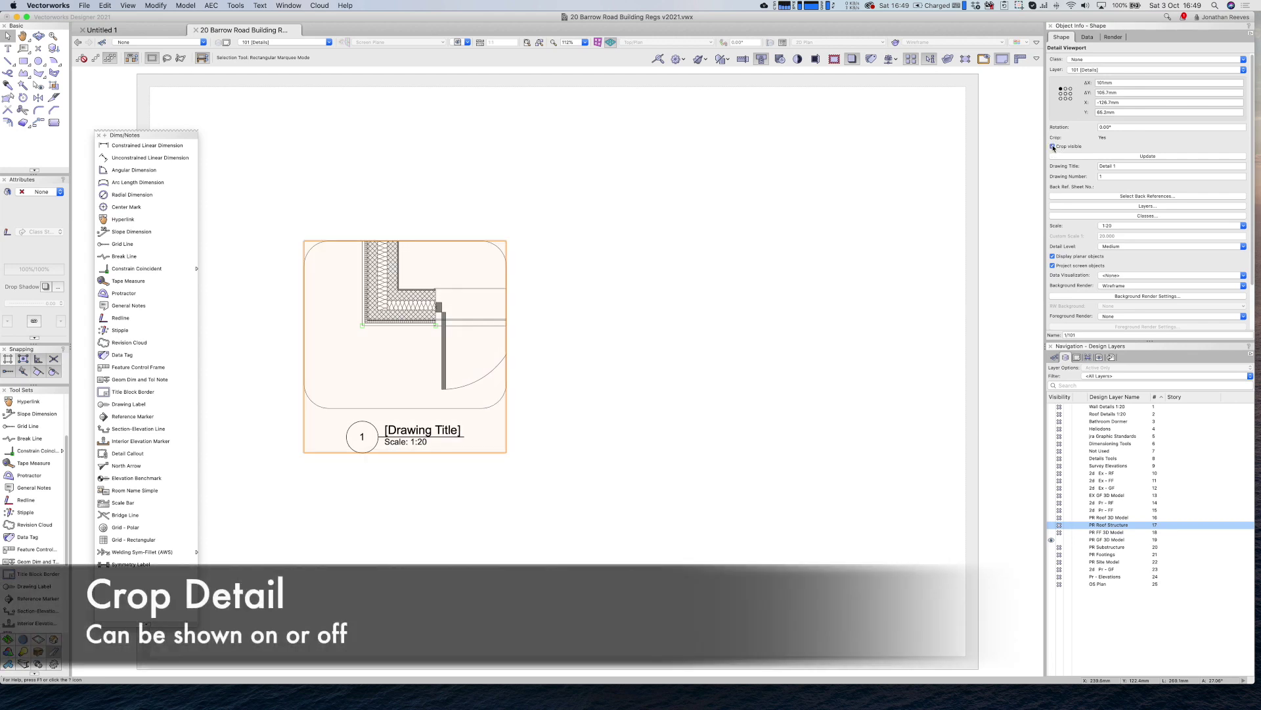
pyautogui.doubleClick(404, 290)
pyautogui.click(595, 205)
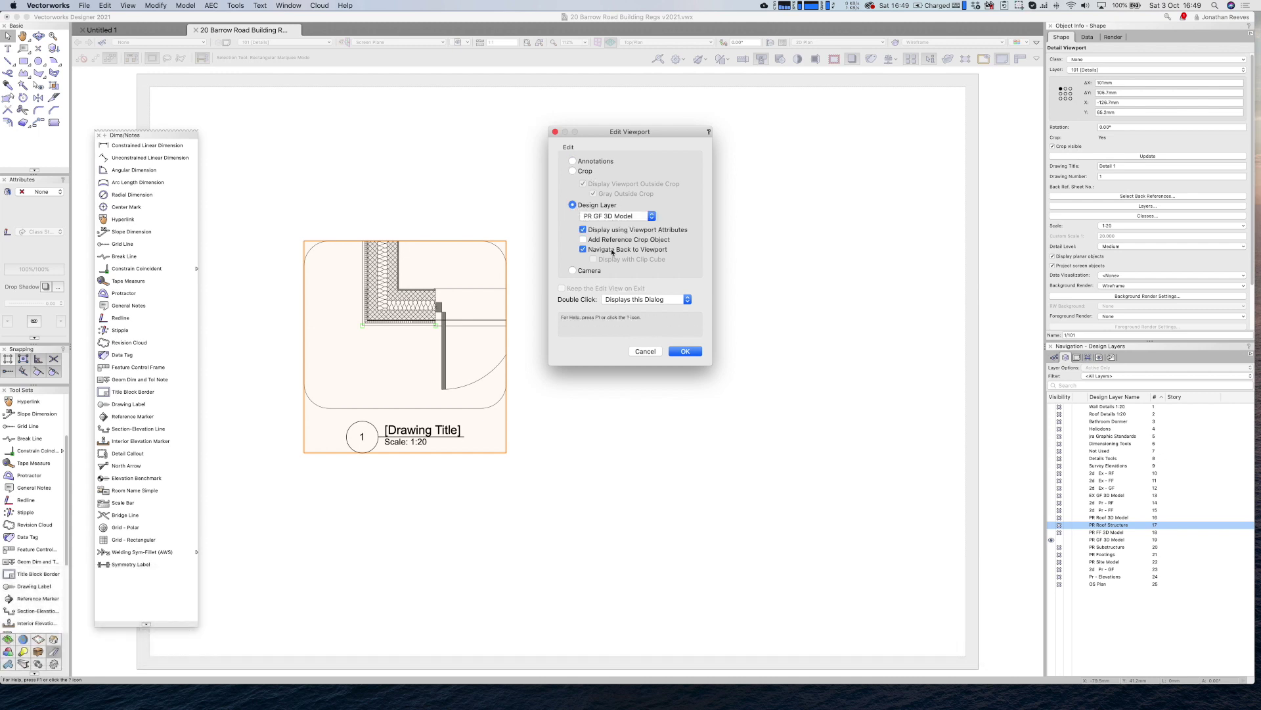
pyautogui.click(574, 162)
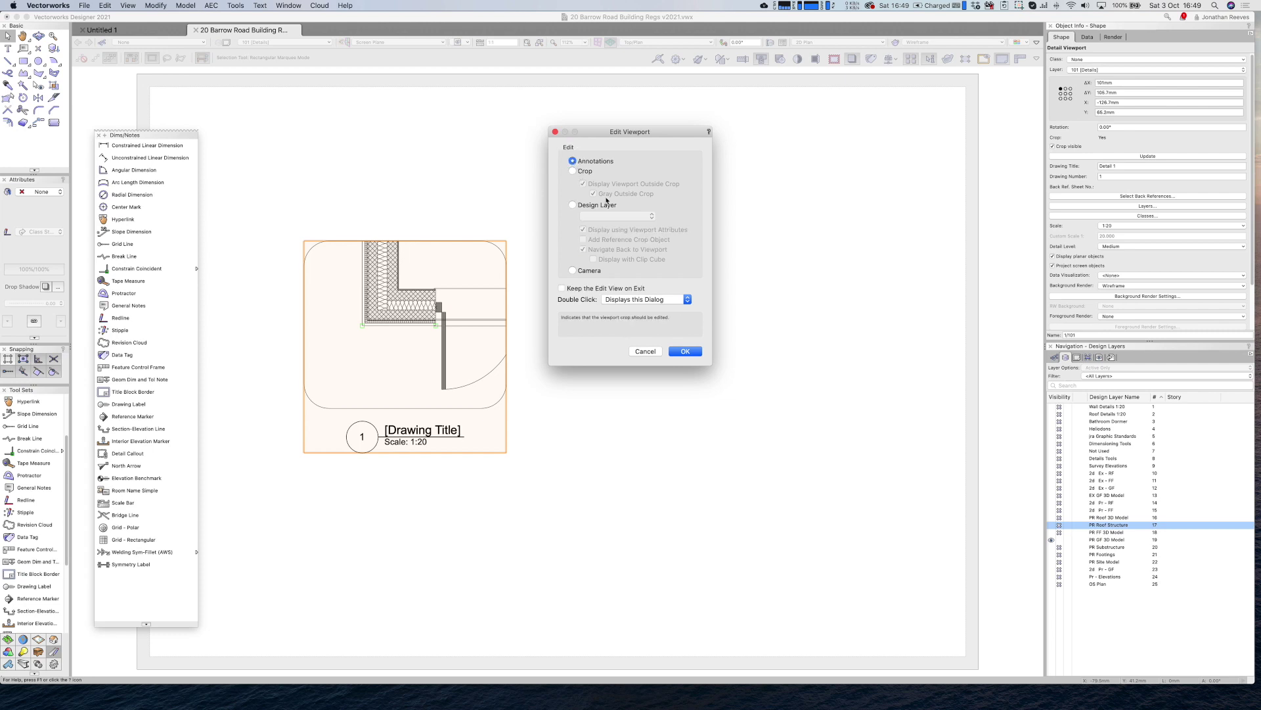
pyautogui.click(684, 351)
# Retitle the drawing label 'Detail 1', move it into the lower-left corner, and exit annotations
pyautogui.click(397, 435)
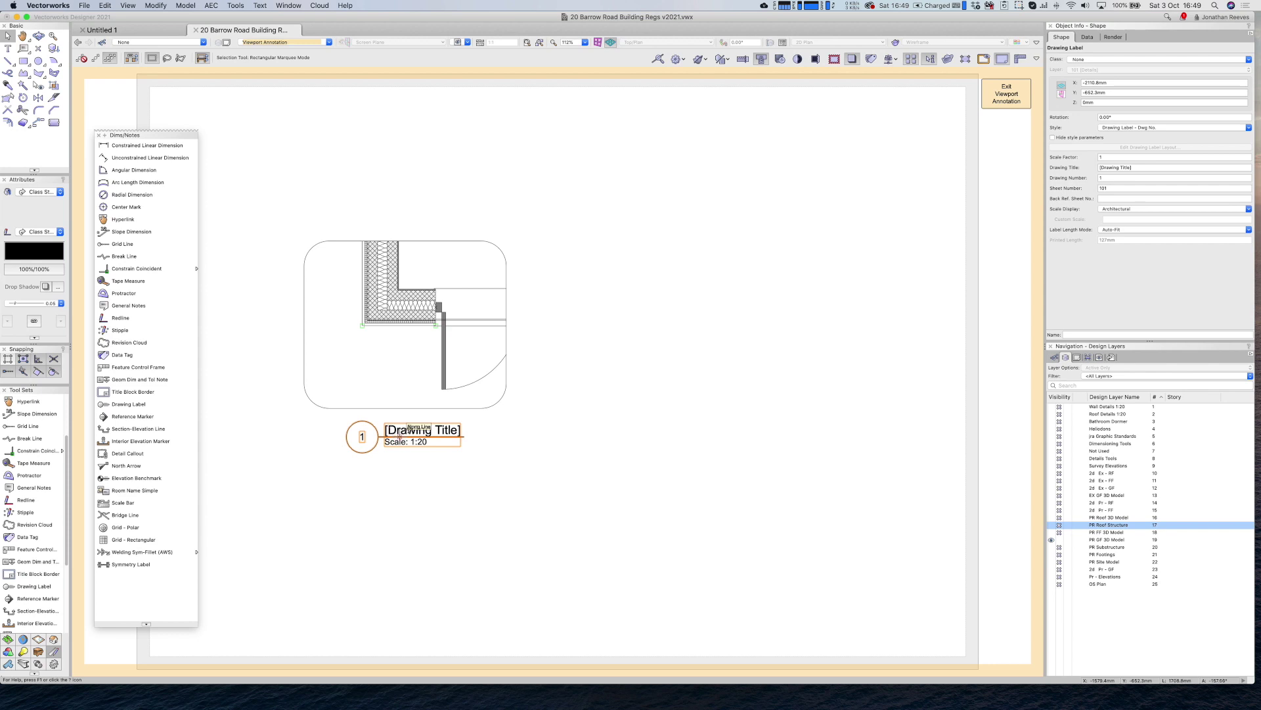
pyautogui.click(1149, 166)
pyautogui.write('Detail 1')
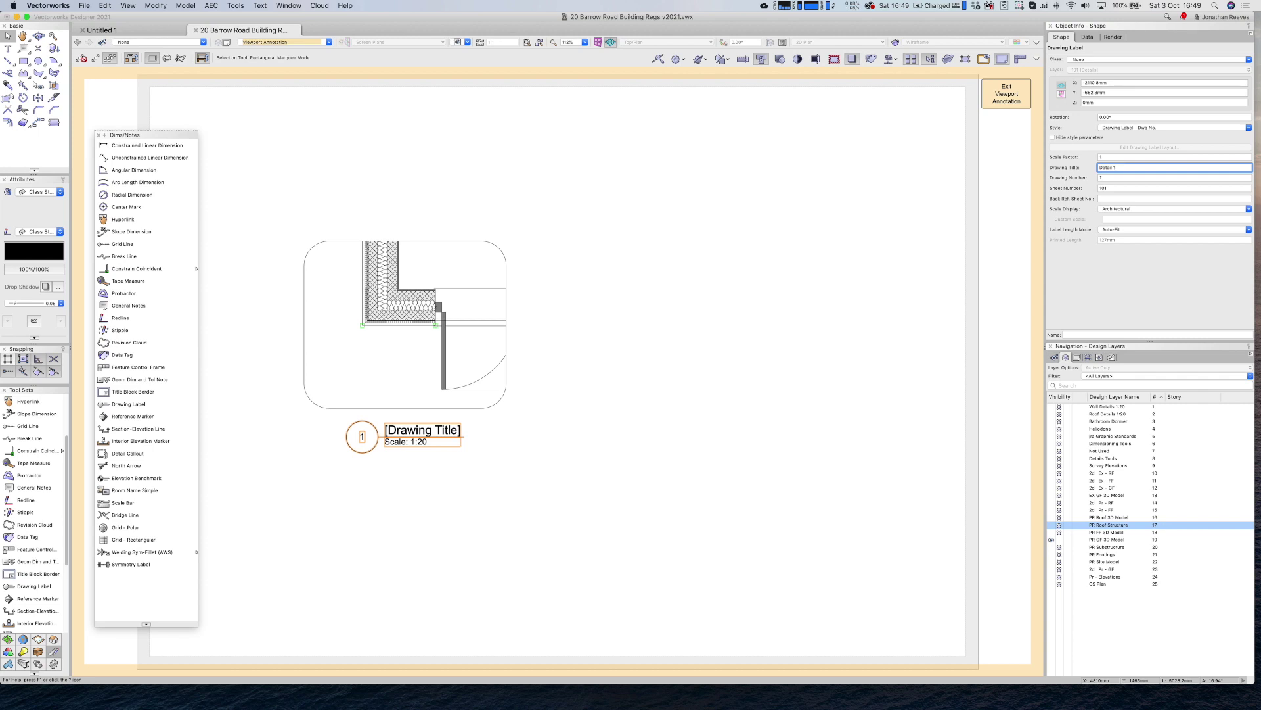
pyautogui.press('Return')
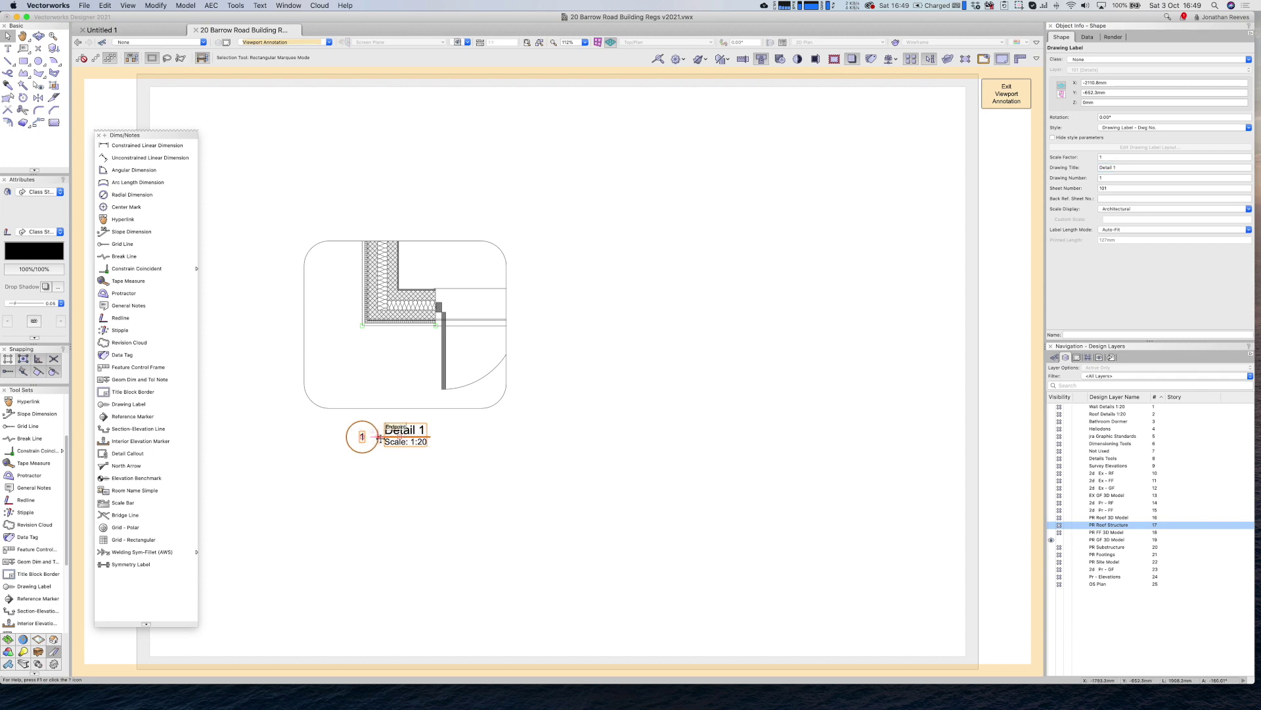
pyautogui.moveTo(379, 436); pyautogui.dragTo(351, 386)
pyautogui.click(549, 330)
pyautogui.click(1007, 93)
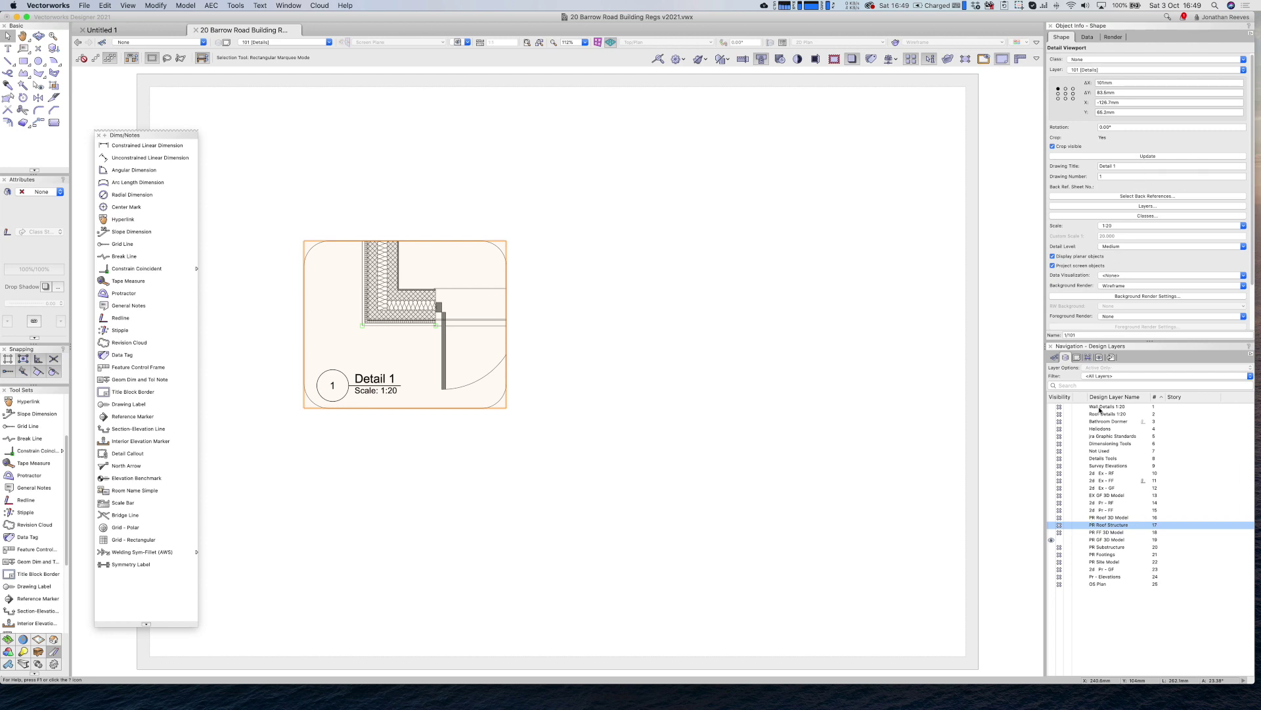
# On the 100 Plan sheet, give the A1 callout by the sink drawing number 2
pyautogui.click(1077, 357)
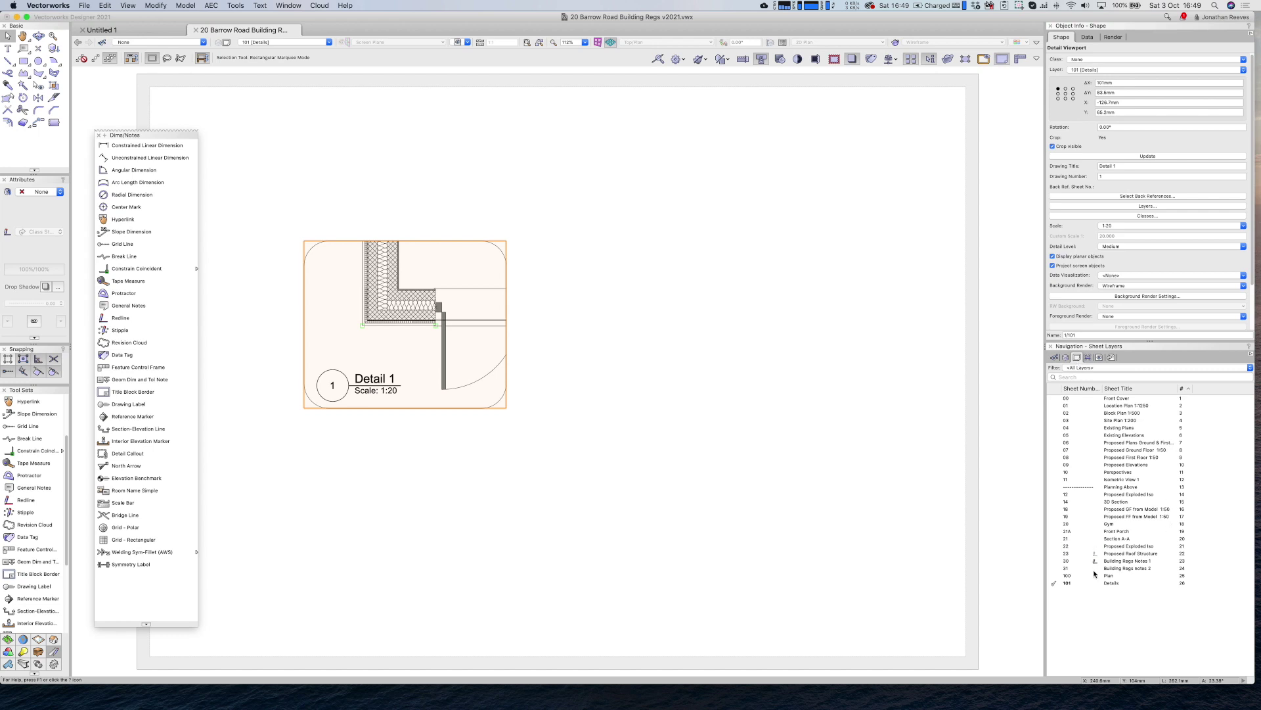
pyautogui.doubleClick(1096, 575)
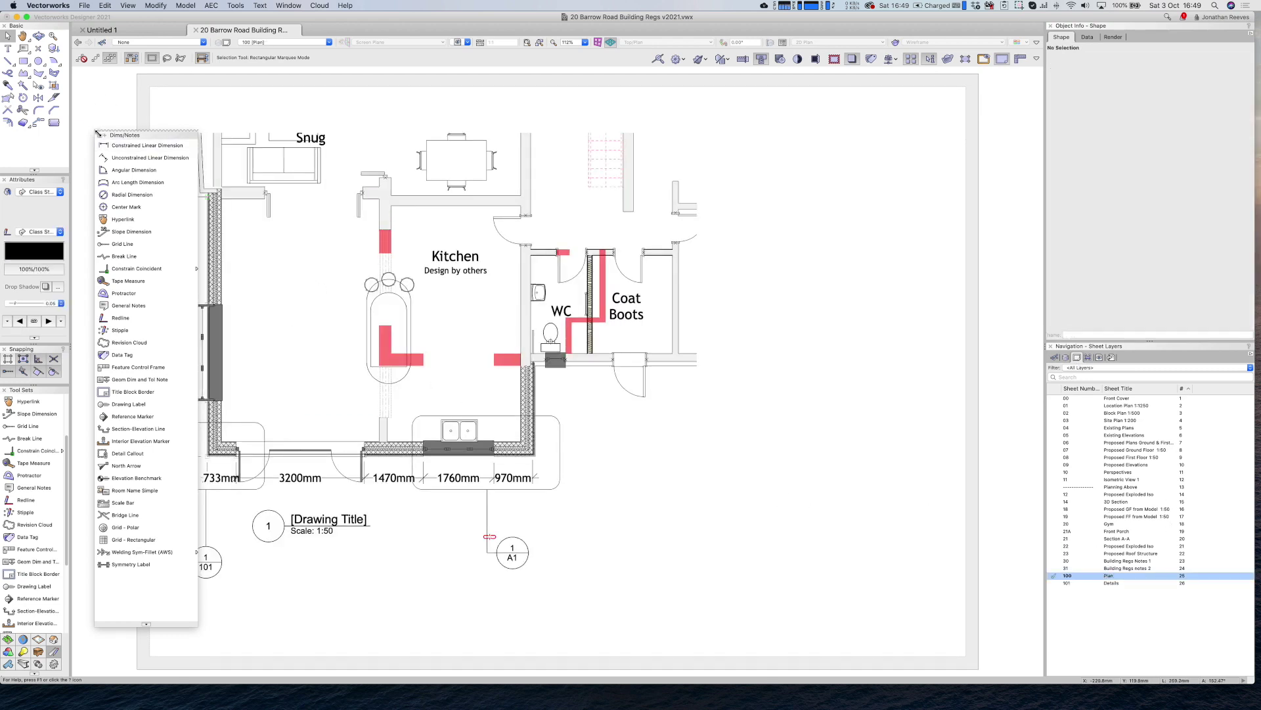
pyautogui.click(97, 134)
pyautogui.click(215, 578)
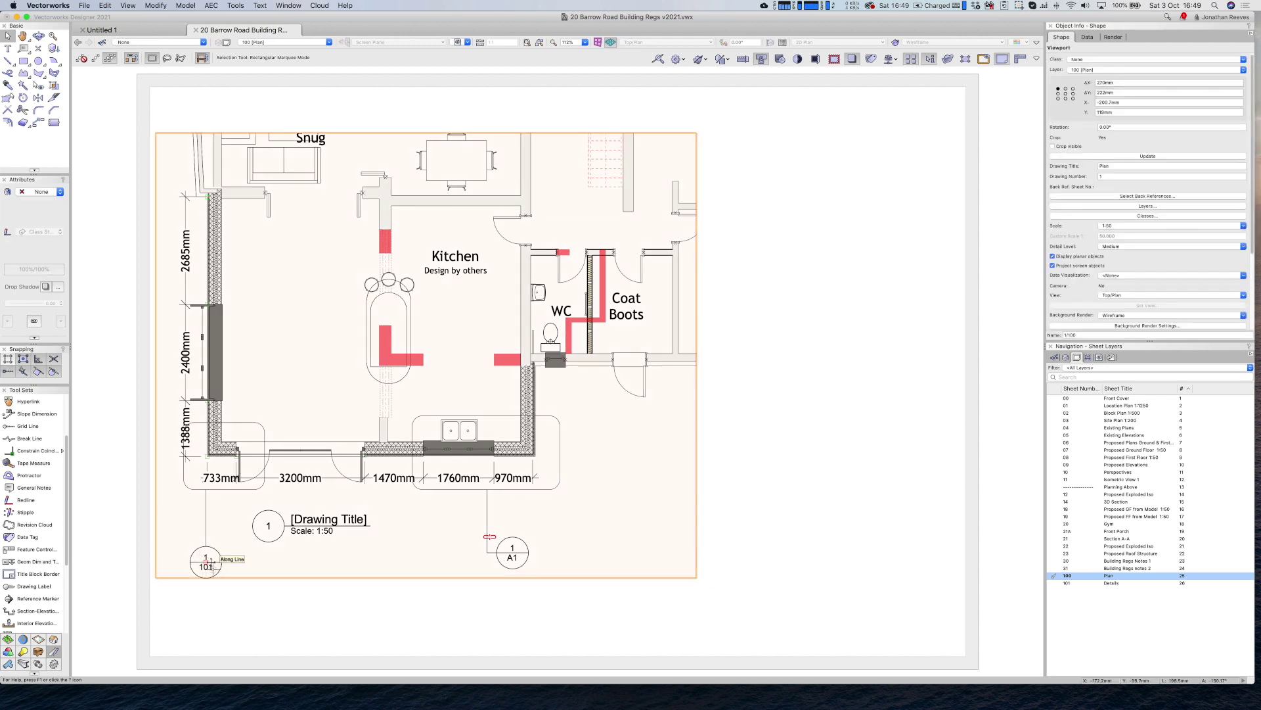
pyautogui.click(513, 555)
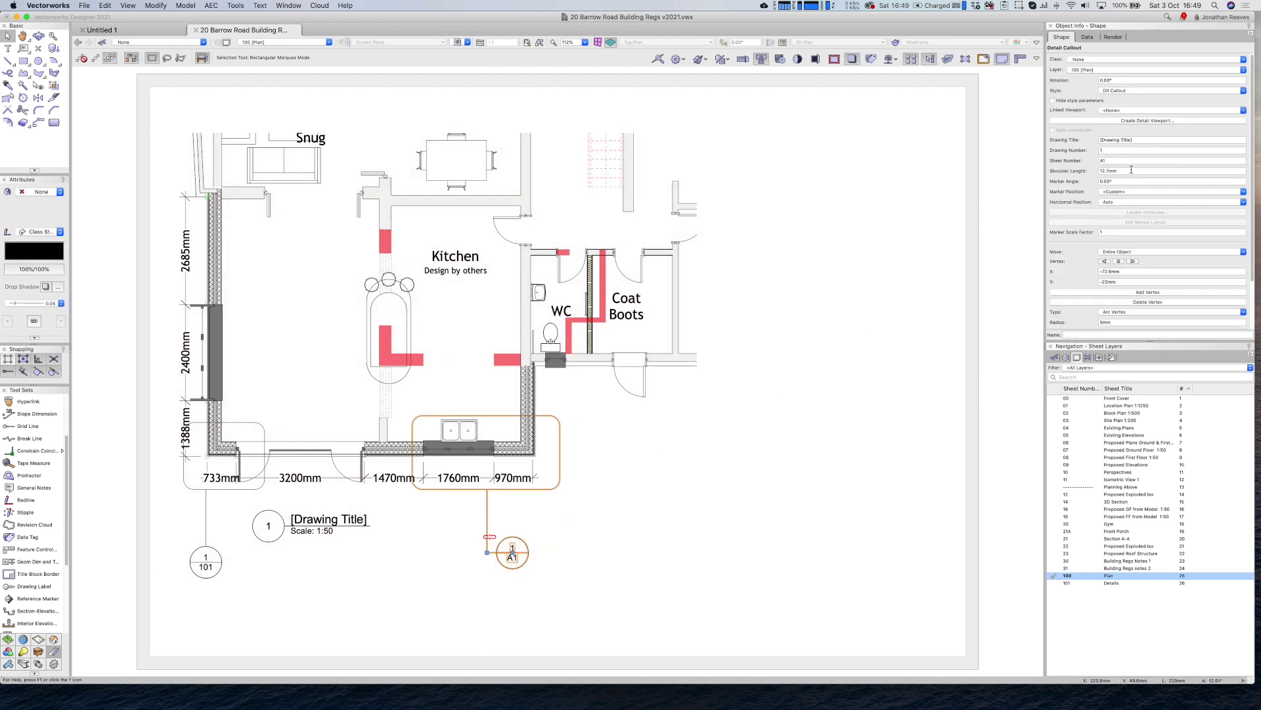
pyautogui.click(1109, 150)
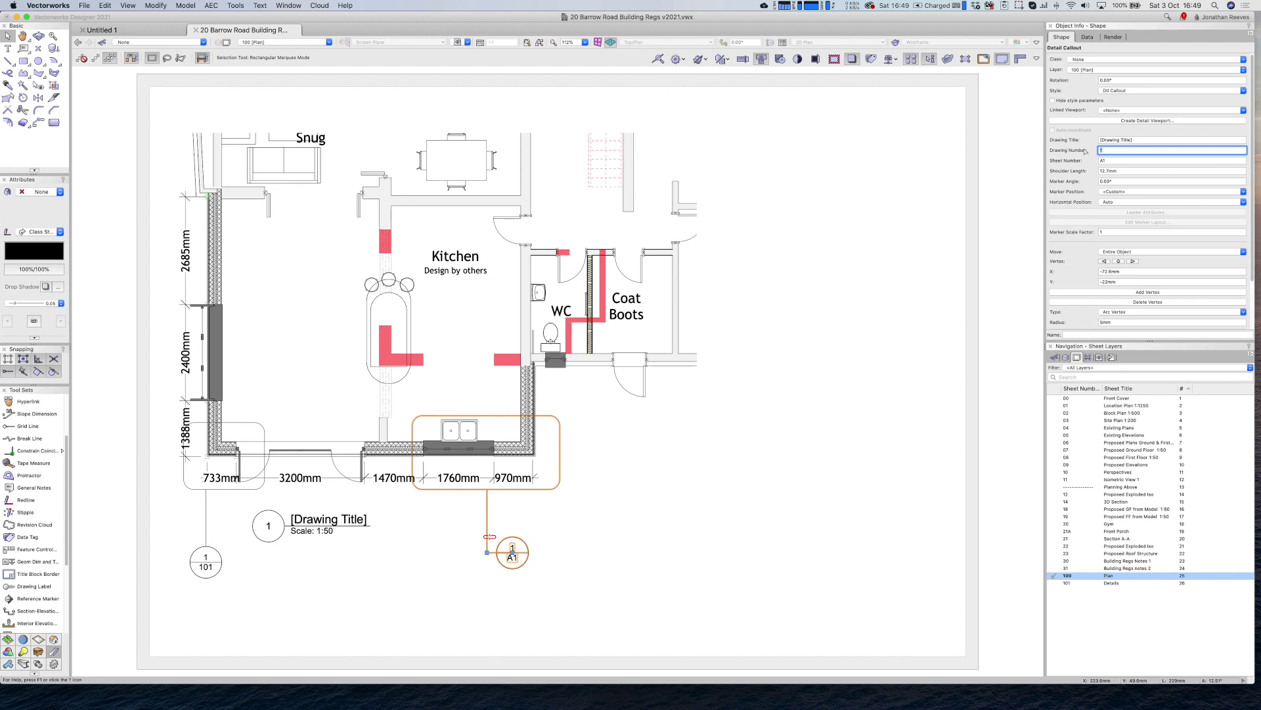
pyautogui.write('2')
pyautogui.press('Return')
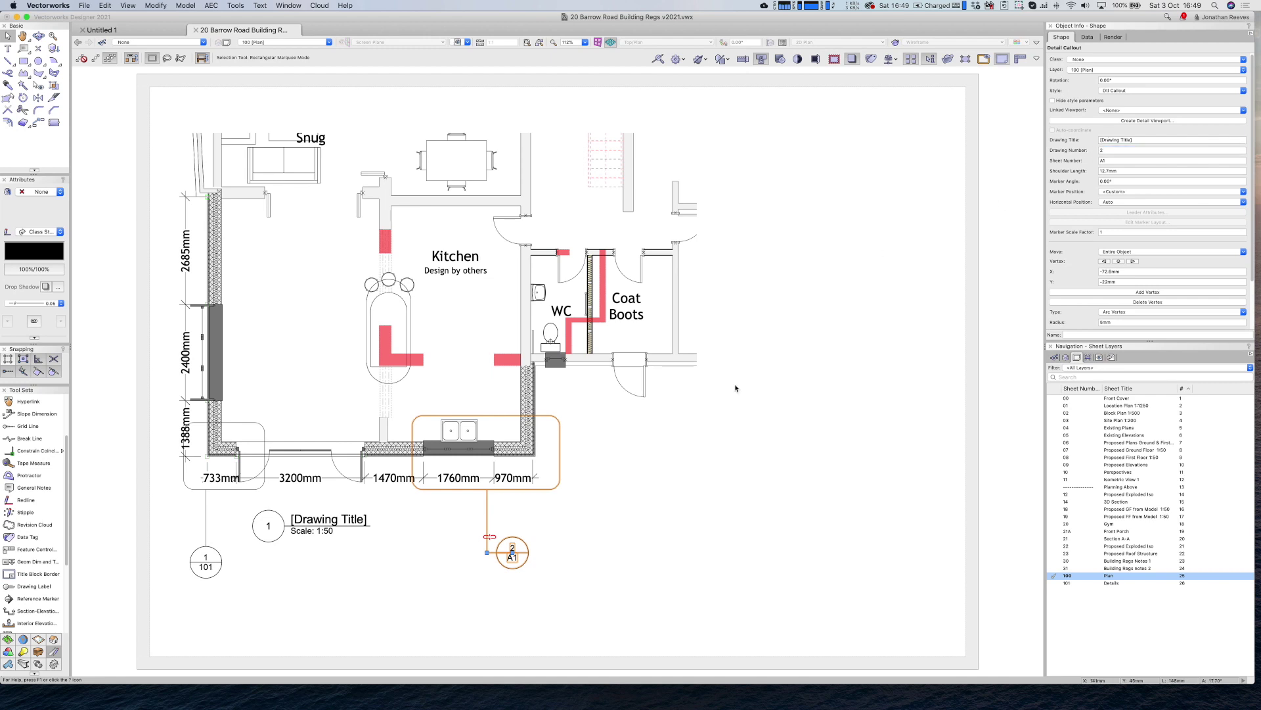
# Create its 1:20 detail viewport on 101 Details and arrange it beside Detail 1
pyautogui.click(1157, 122)
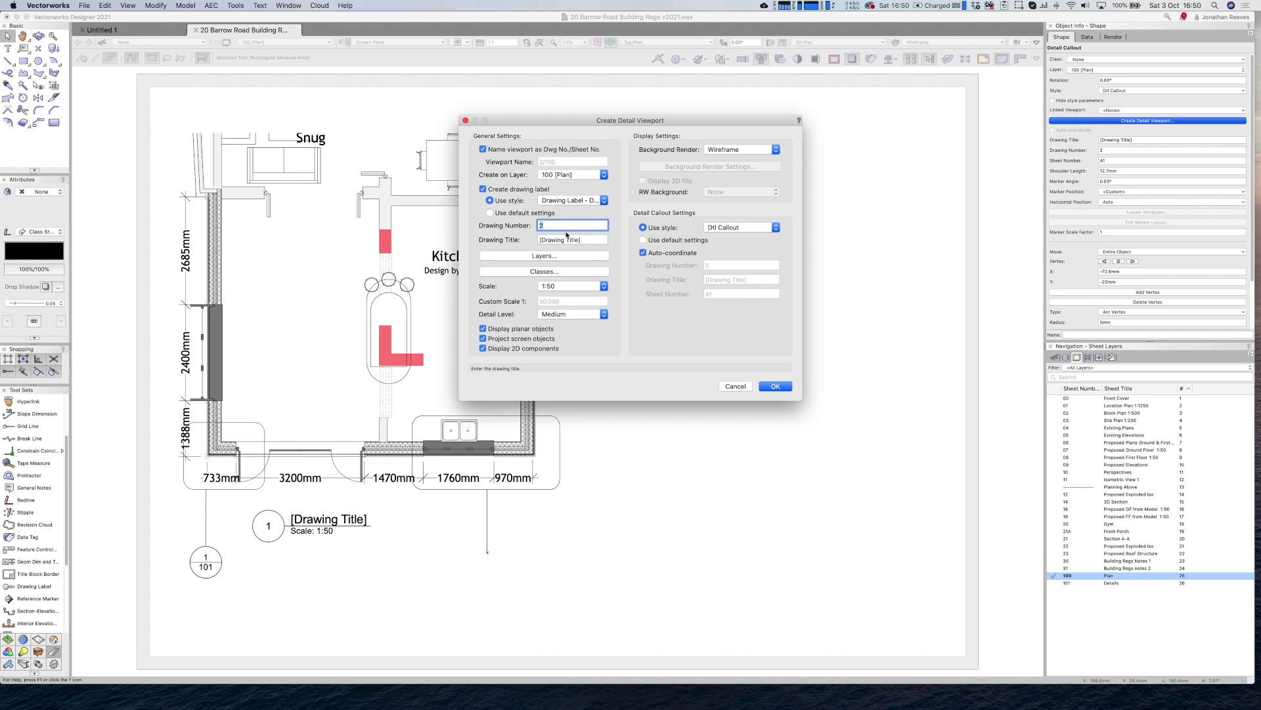
pyautogui.click(567, 176)
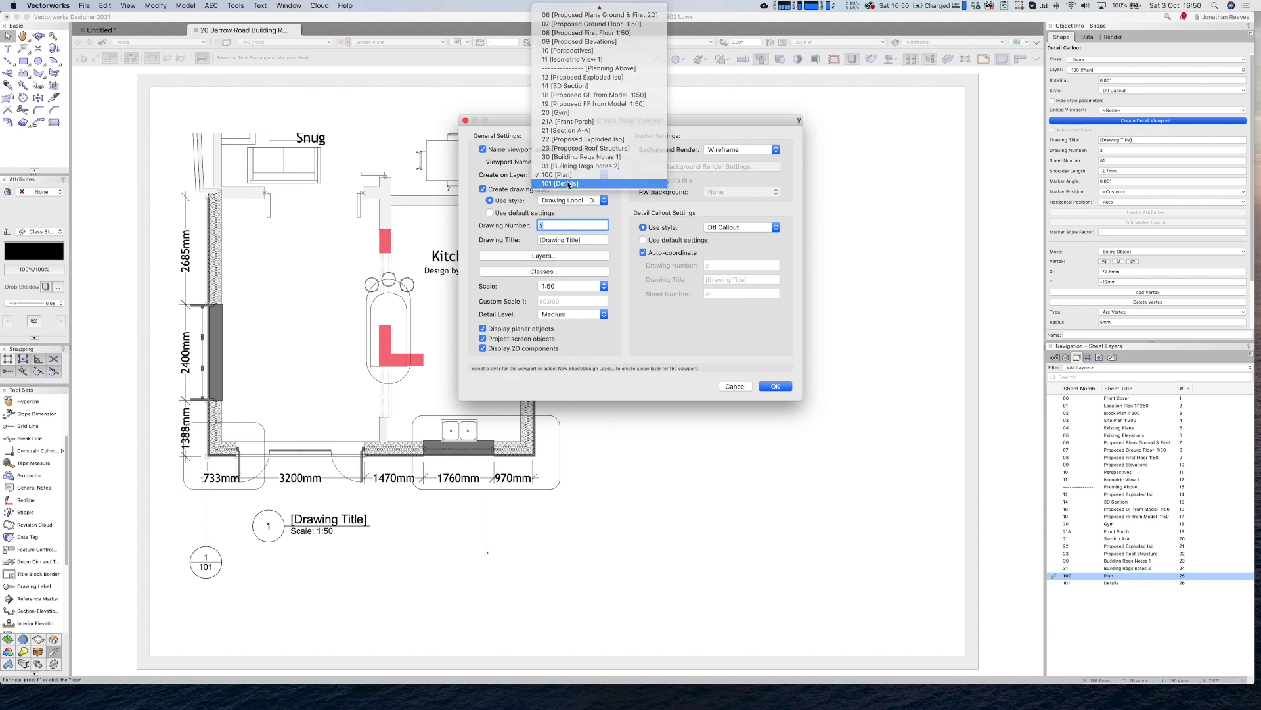
pyautogui.click(566, 176)
pyautogui.click(560, 286)
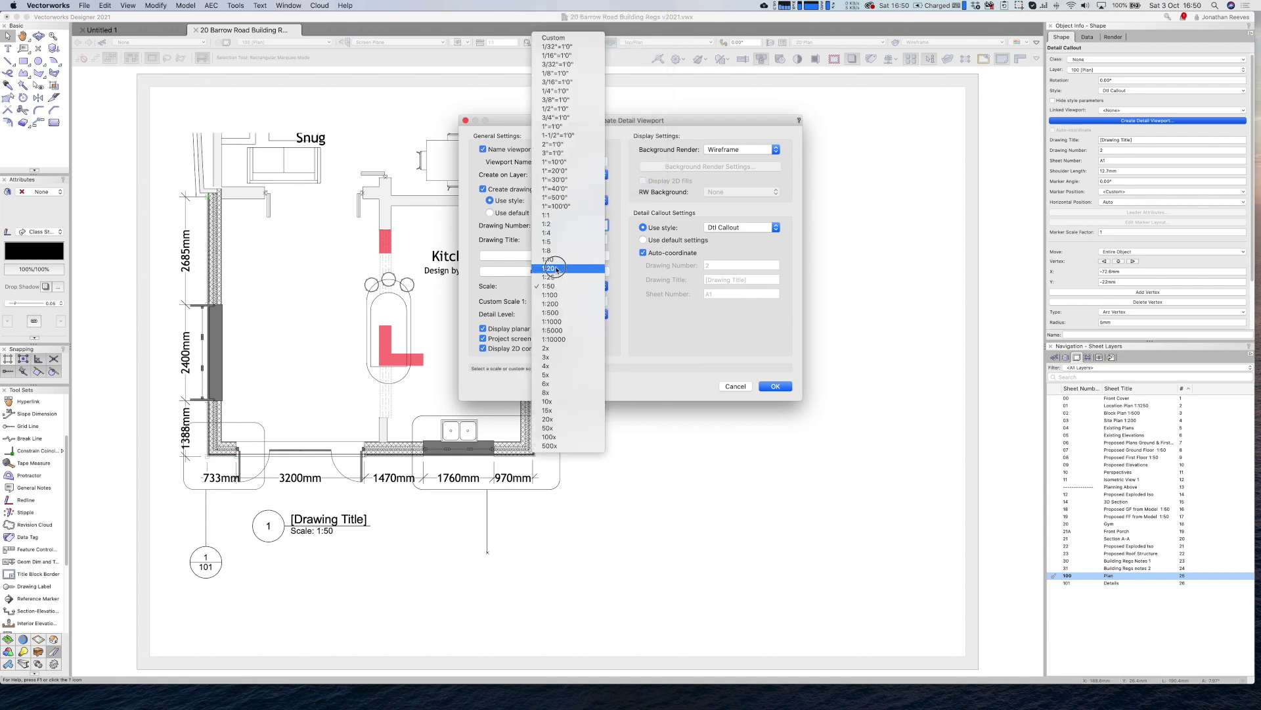
pyautogui.click(556, 269)
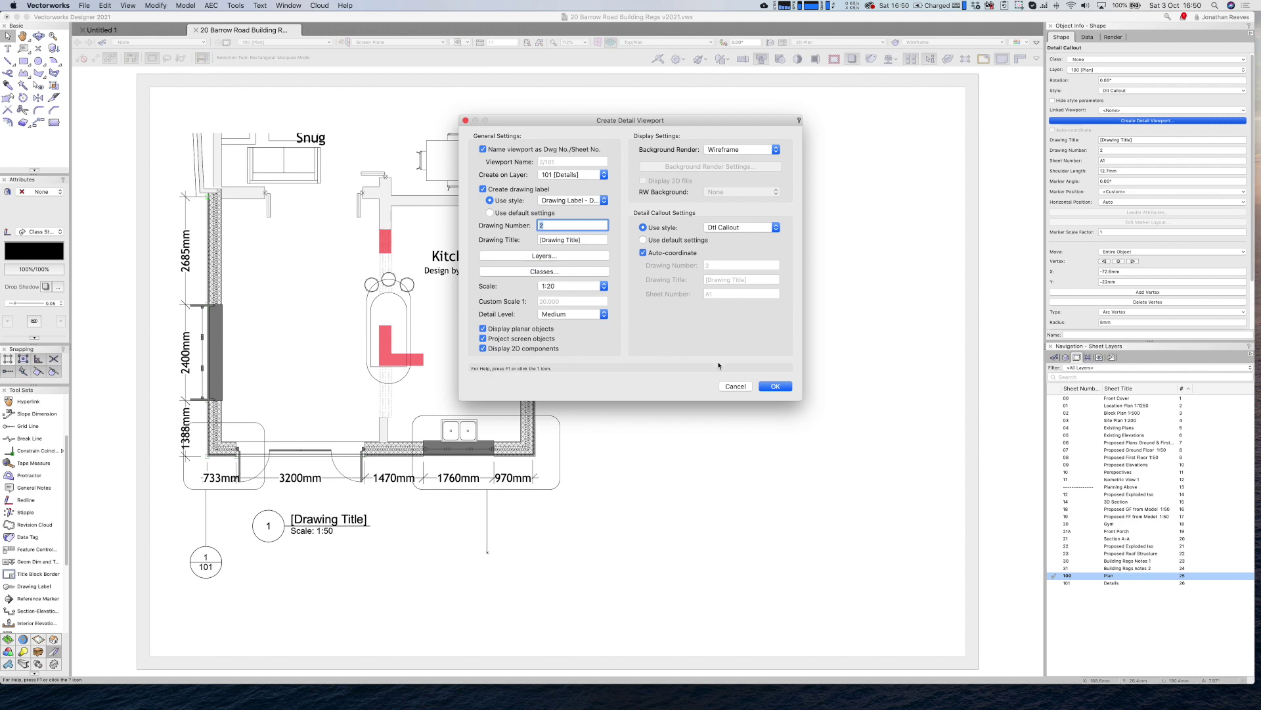
pyautogui.click(775, 386)
pyautogui.moveTo(669, 358); pyautogui.dragTo(835, 273)
pyautogui.moveTo(416, 243); pyautogui.dragTo(337, 230)
pyautogui.click(679, 251)
# Show viewport 2's crop outline, retitle its label 'Detail 2', and shift the label left
pyautogui.click(1054, 147)
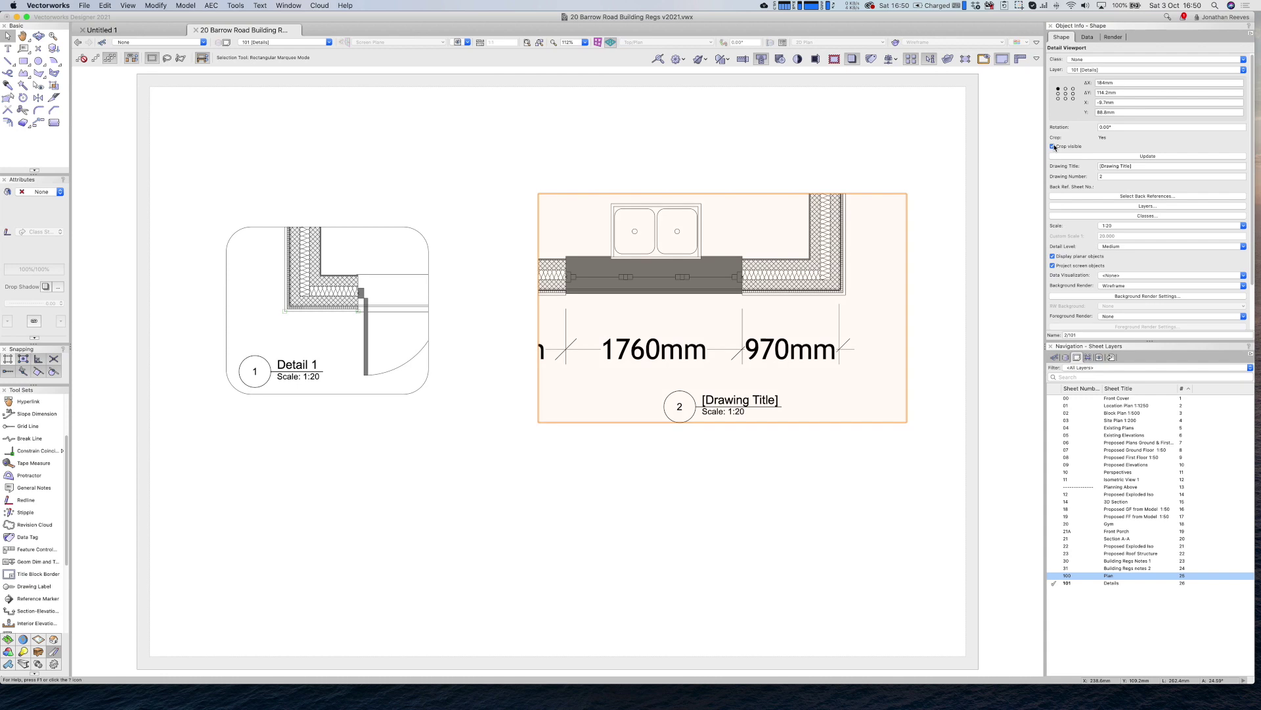
pyautogui.doubleClick(812, 290)
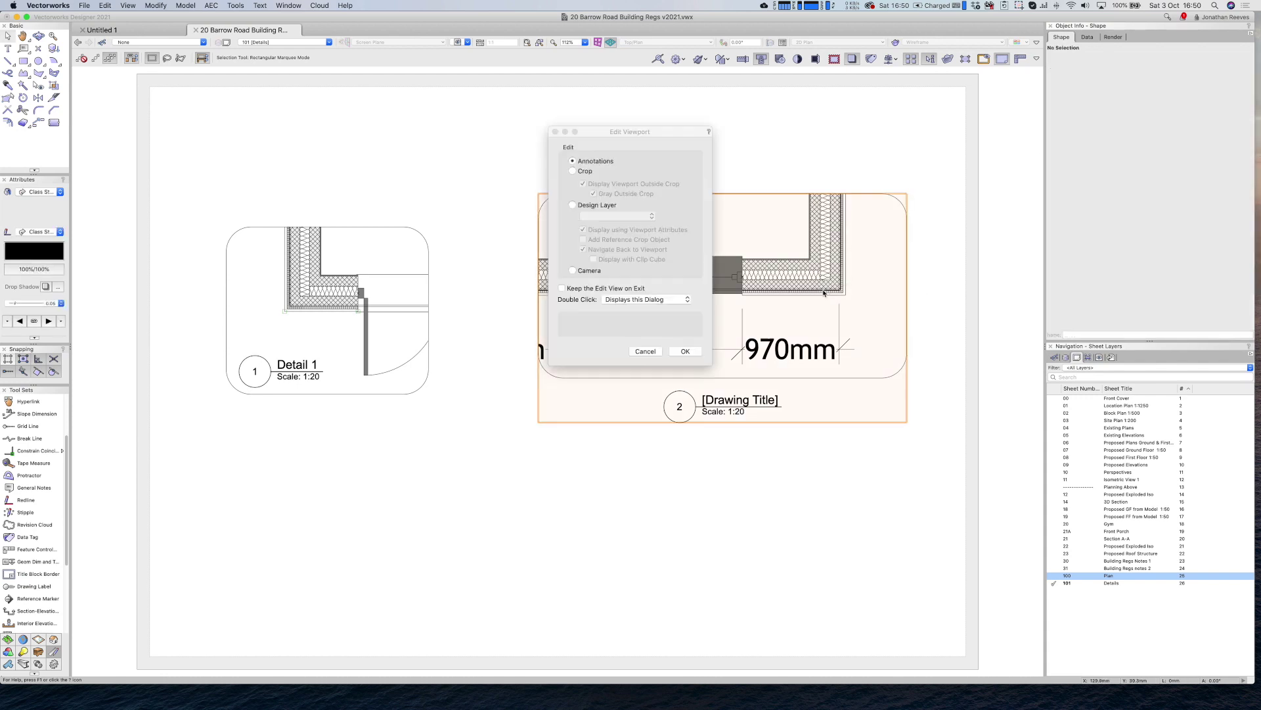
pyautogui.press('Return')
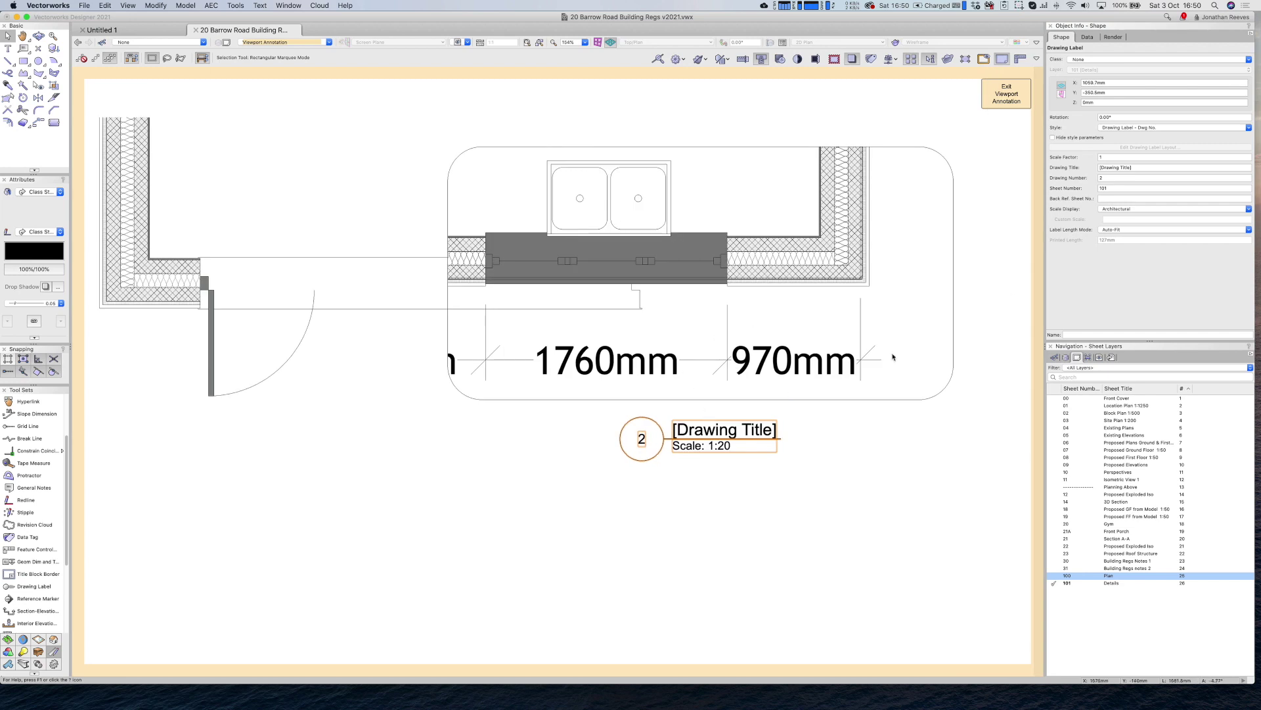
pyautogui.click(1138, 169)
pyautogui.write('Detail 2')
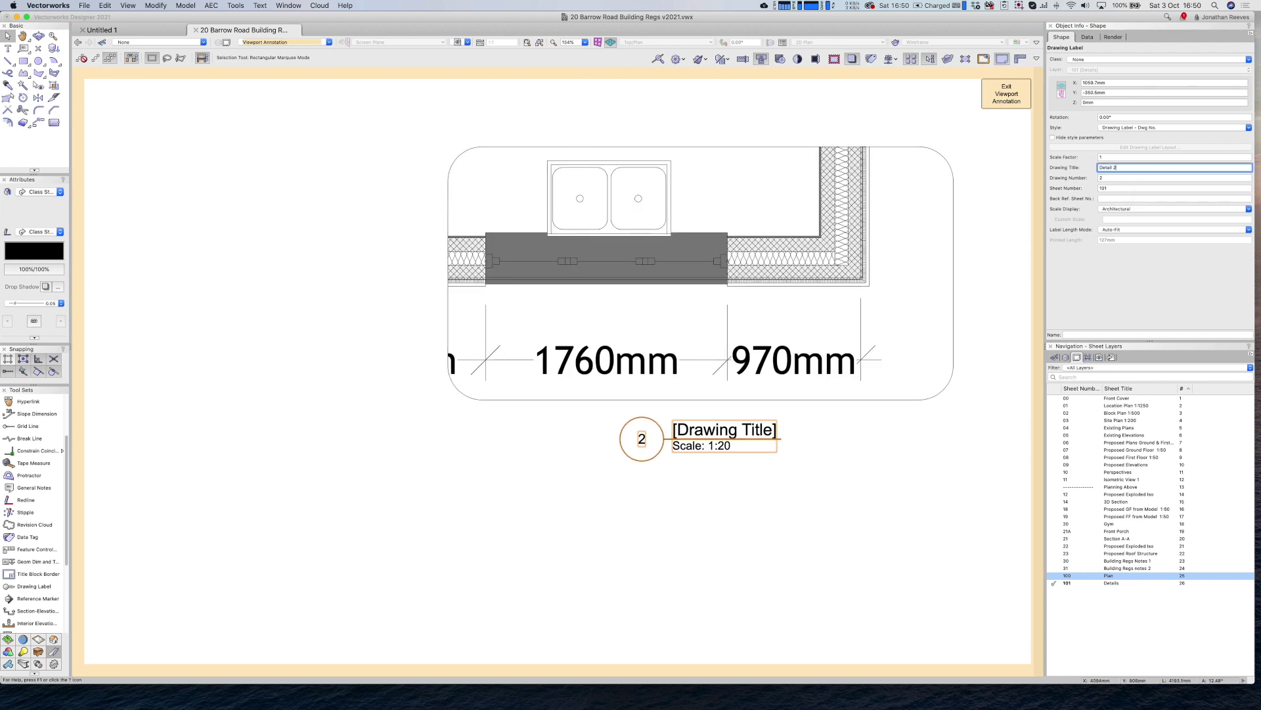
pyautogui.press('Return')
pyautogui.moveTo(642, 439); pyautogui.dragTo(495, 438)
pyautogui.click(640, 445)
# Add chained vertical dimensions through the wall layers: 52, 130.3, 69.8, 100 and 12.5 mm
pyautogui.scroll(5, 47, 417)
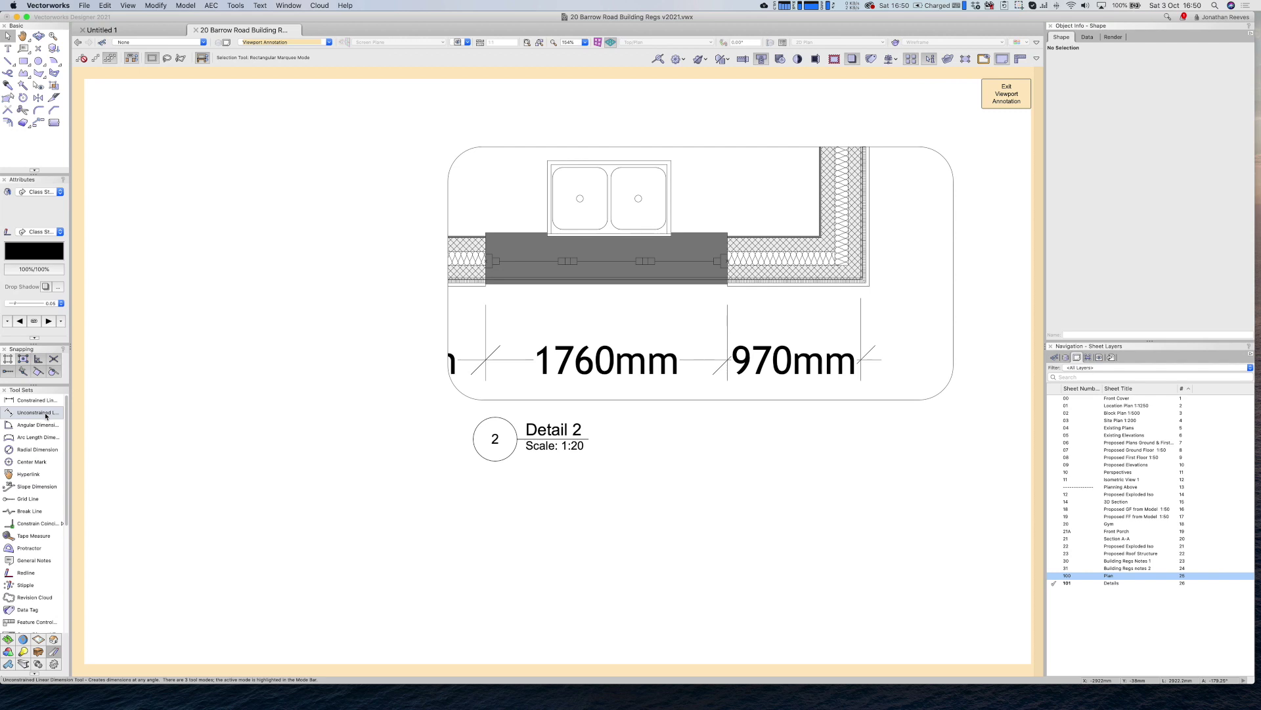
pyautogui.click(44, 399)
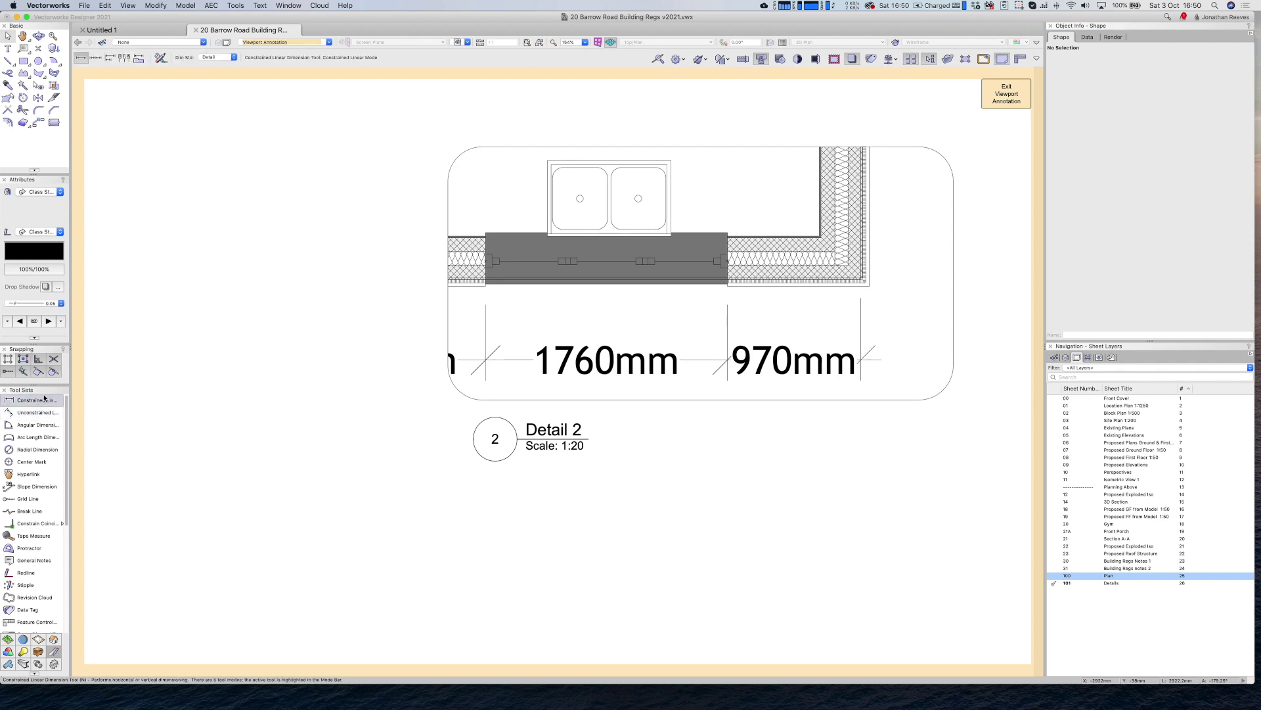
pyautogui.click(95, 58)
pyautogui.scroll(2, 748, 292)
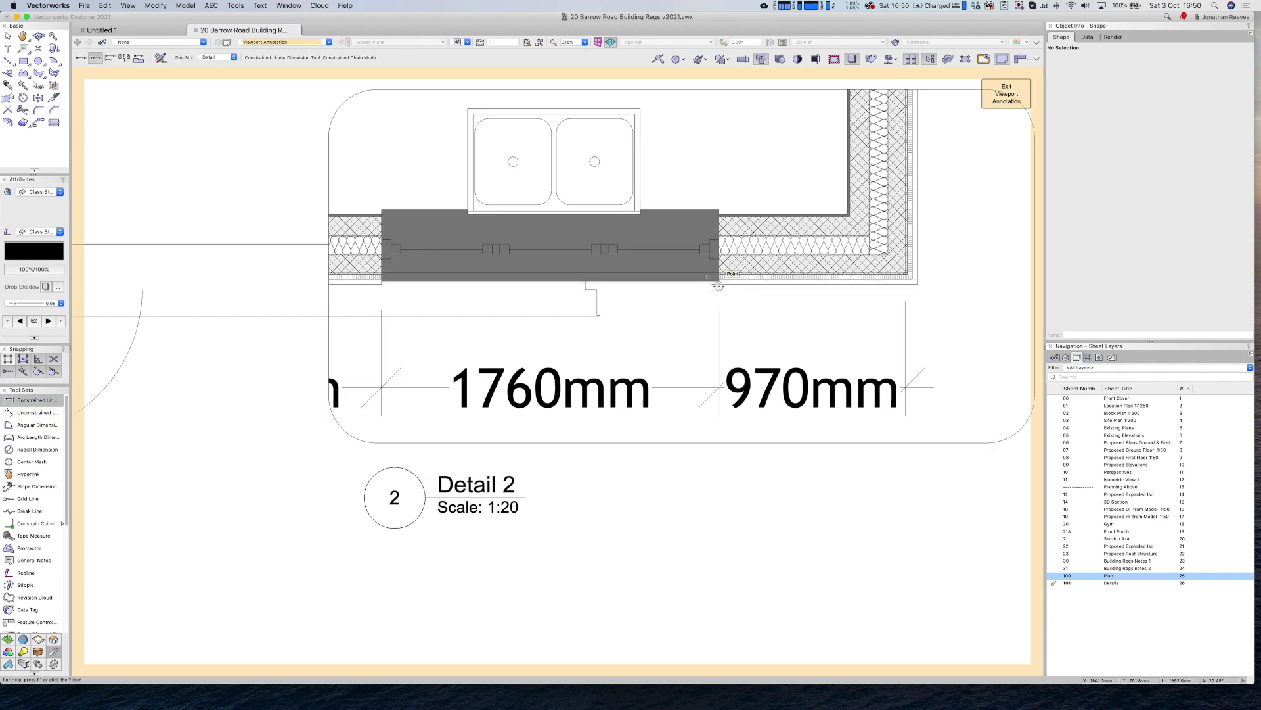
pyautogui.click(719, 284)
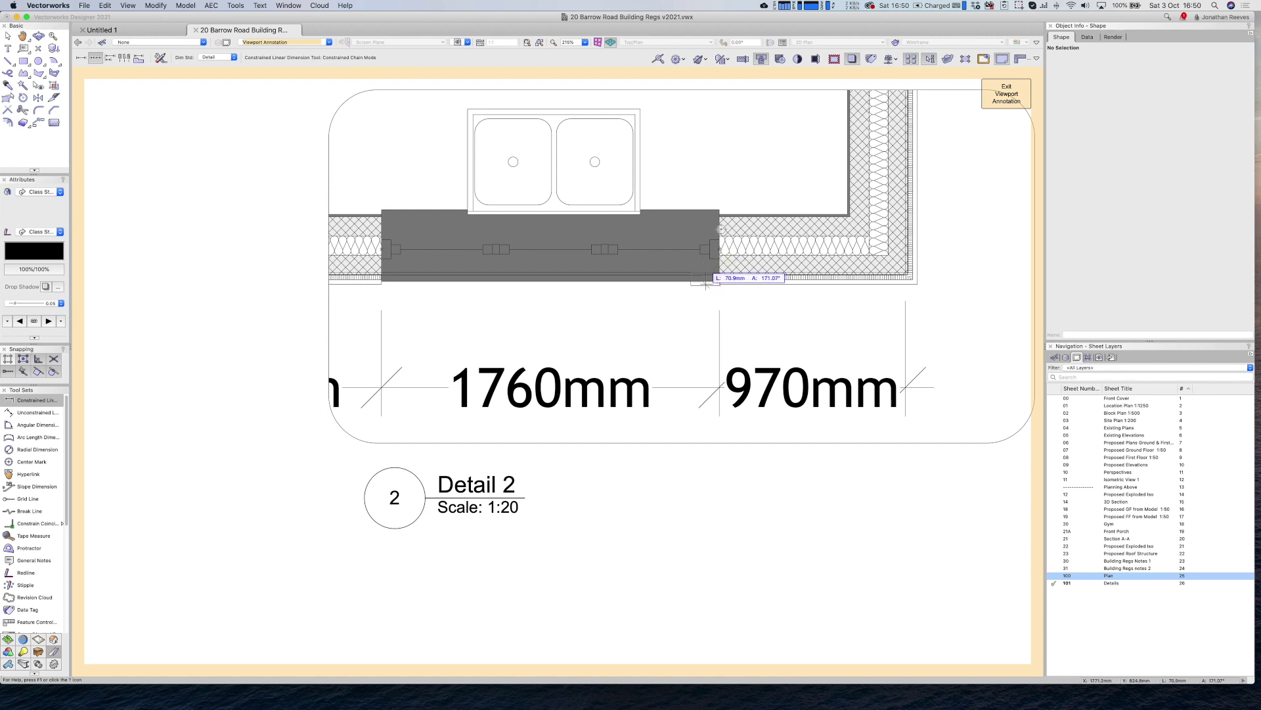
pyautogui.click(721, 239)
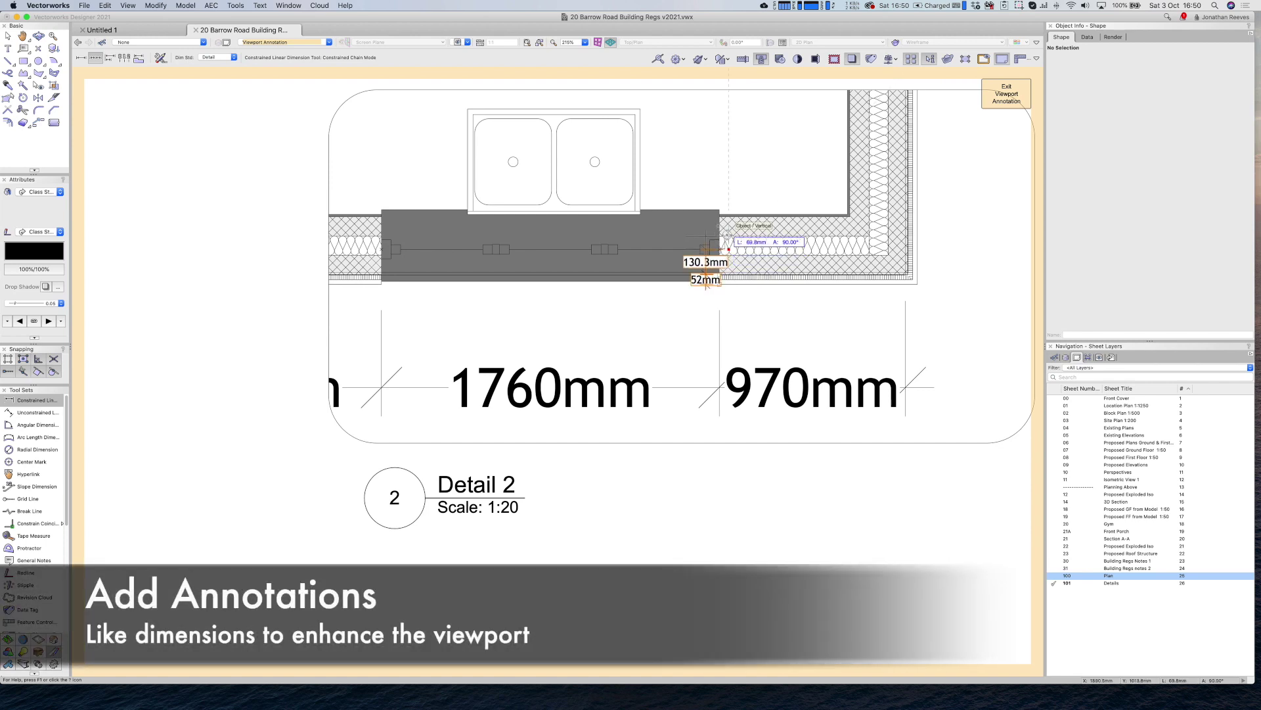
pyautogui.click(723, 215)
pyautogui.click(729, 215)
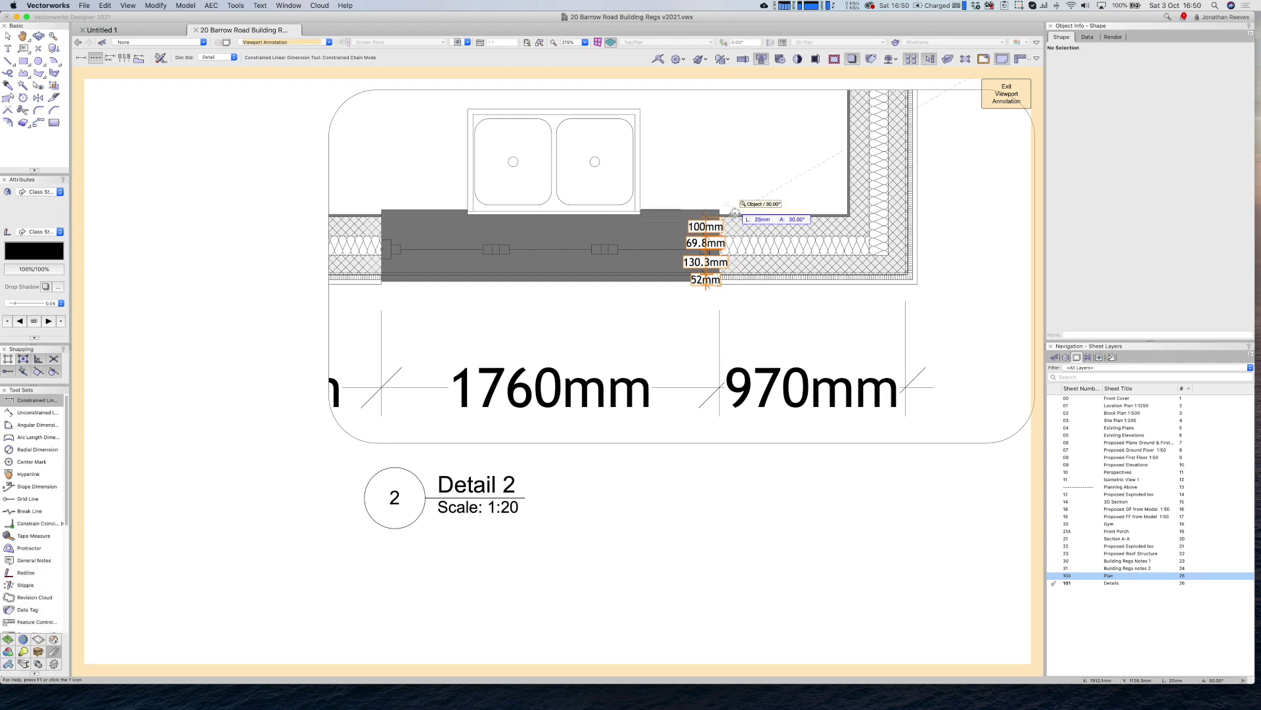
pyautogui.scroll(3, 731, 211)
pyautogui.click(716, 210)
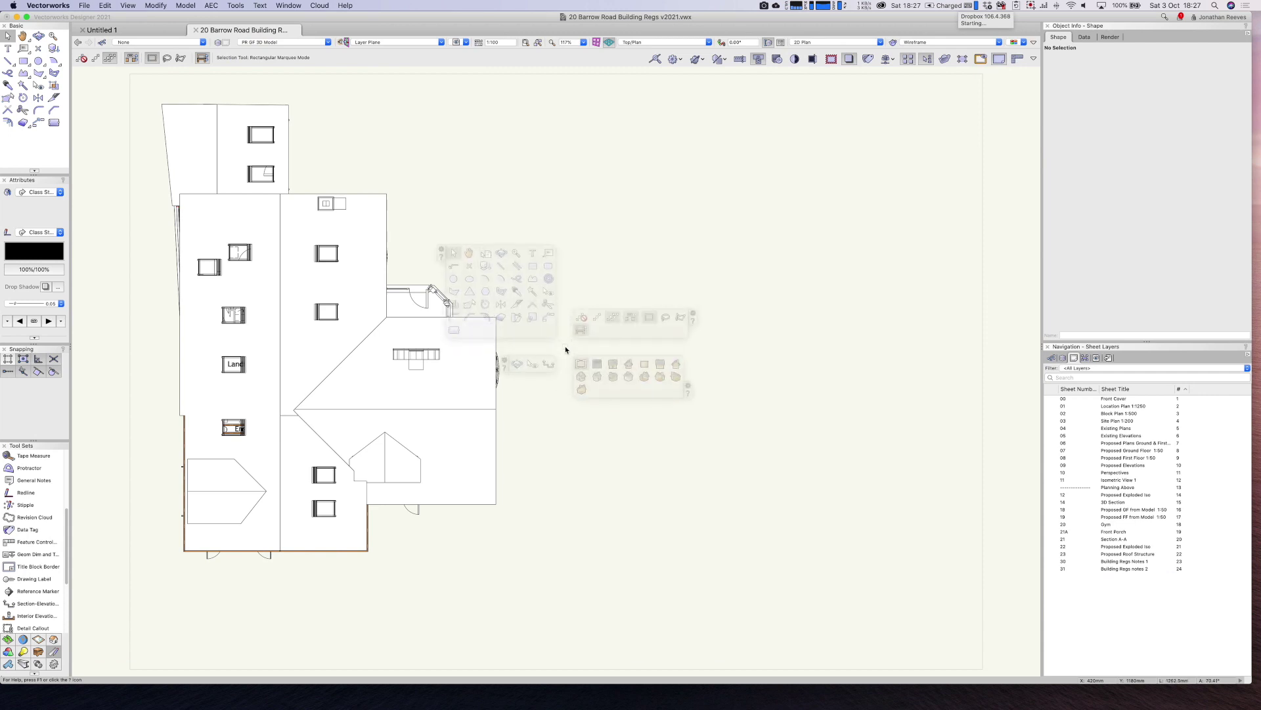
# Cycle through the standard isometric views of the house, ending on Right Isometric
pyautogui.click(583, 377)
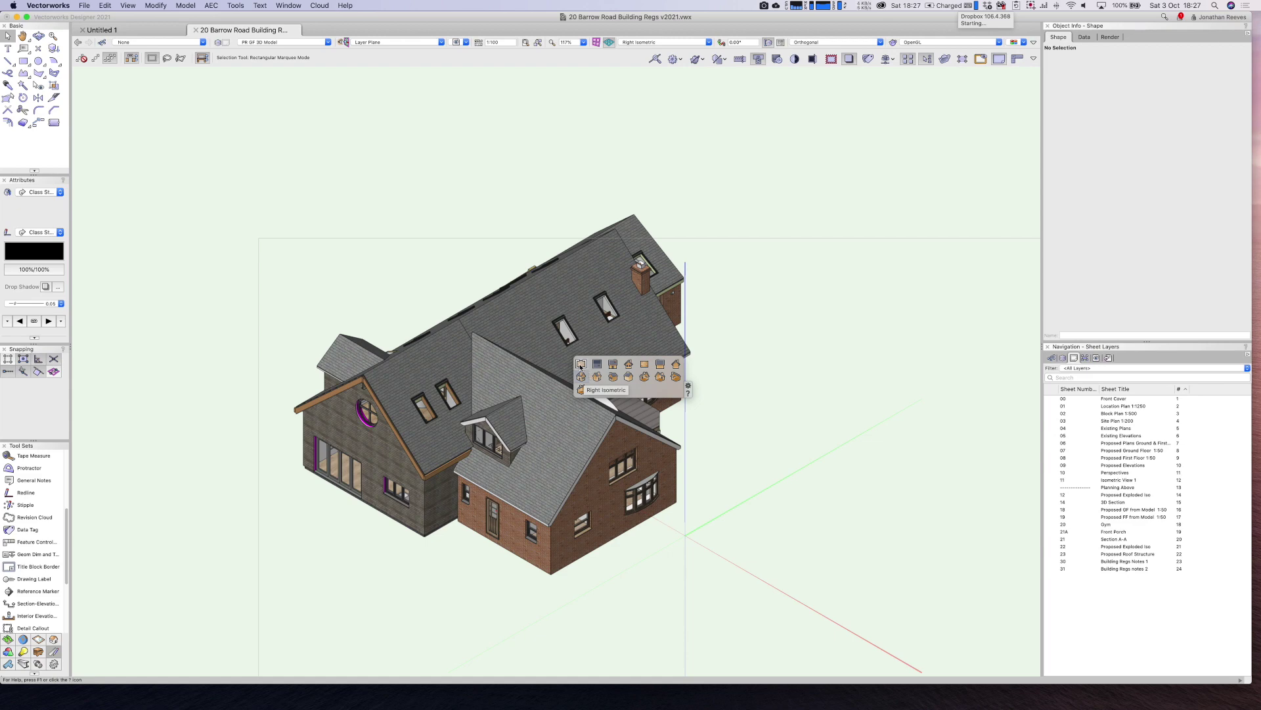
pyautogui.click(613, 376)
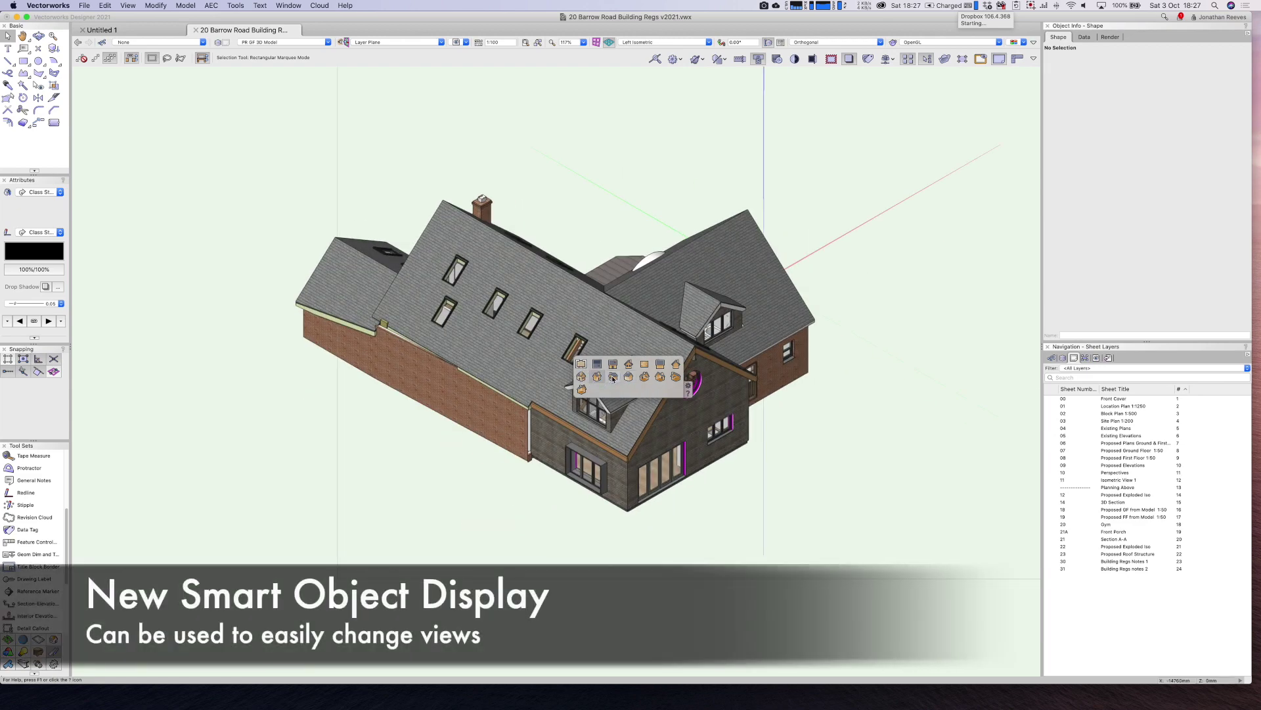
pyautogui.click(644, 377)
pyautogui.click(628, 377)
pyautogui.click(661, 378)
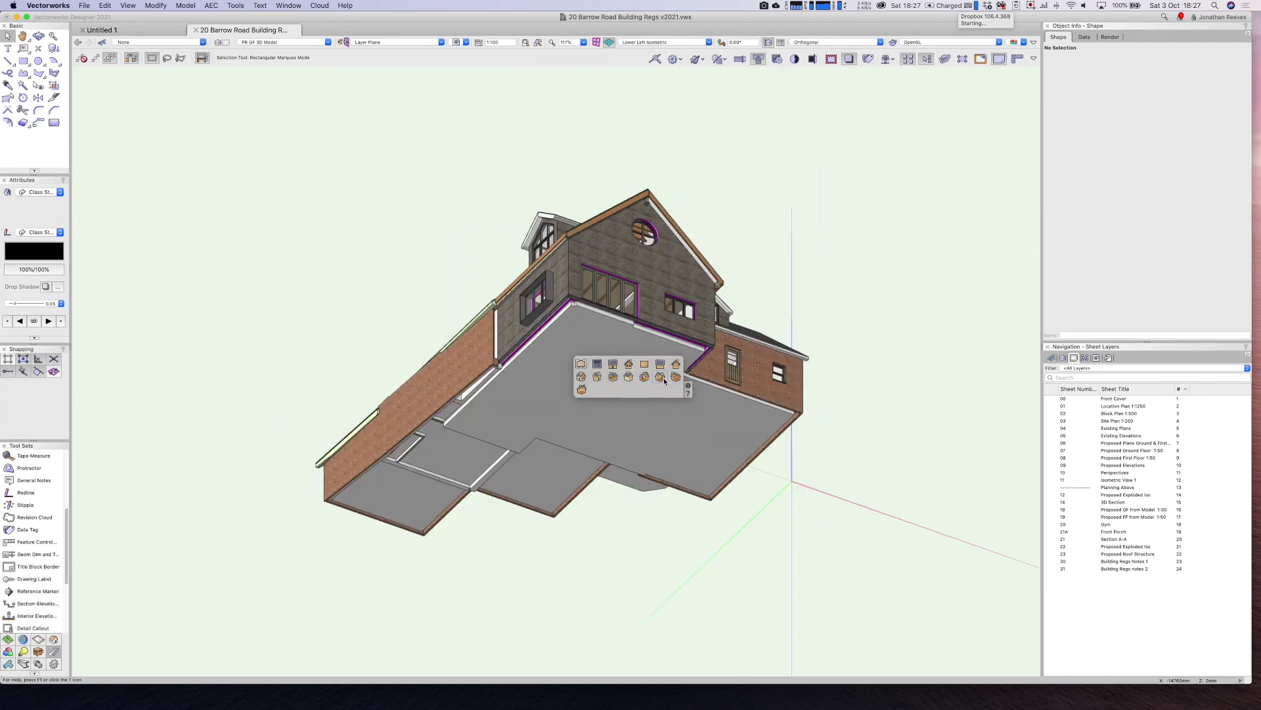
pyautogui.click(582, 390)
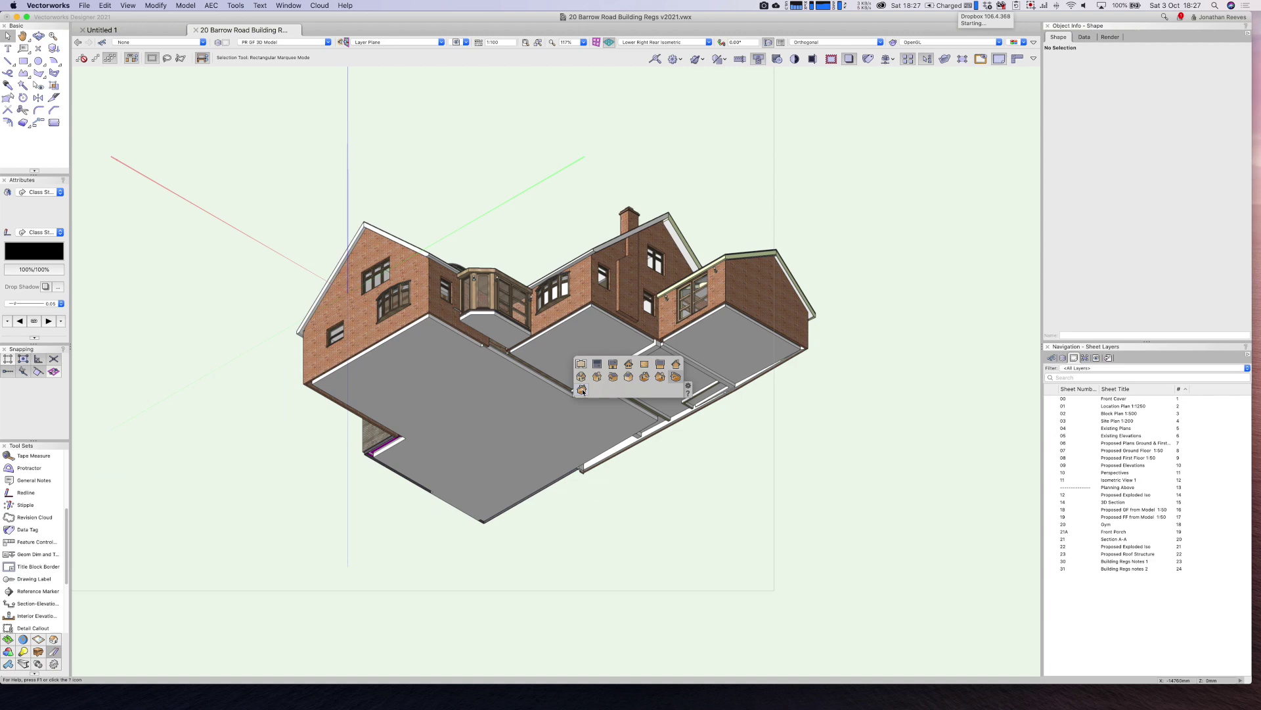
pyautogui.click(581, 378)
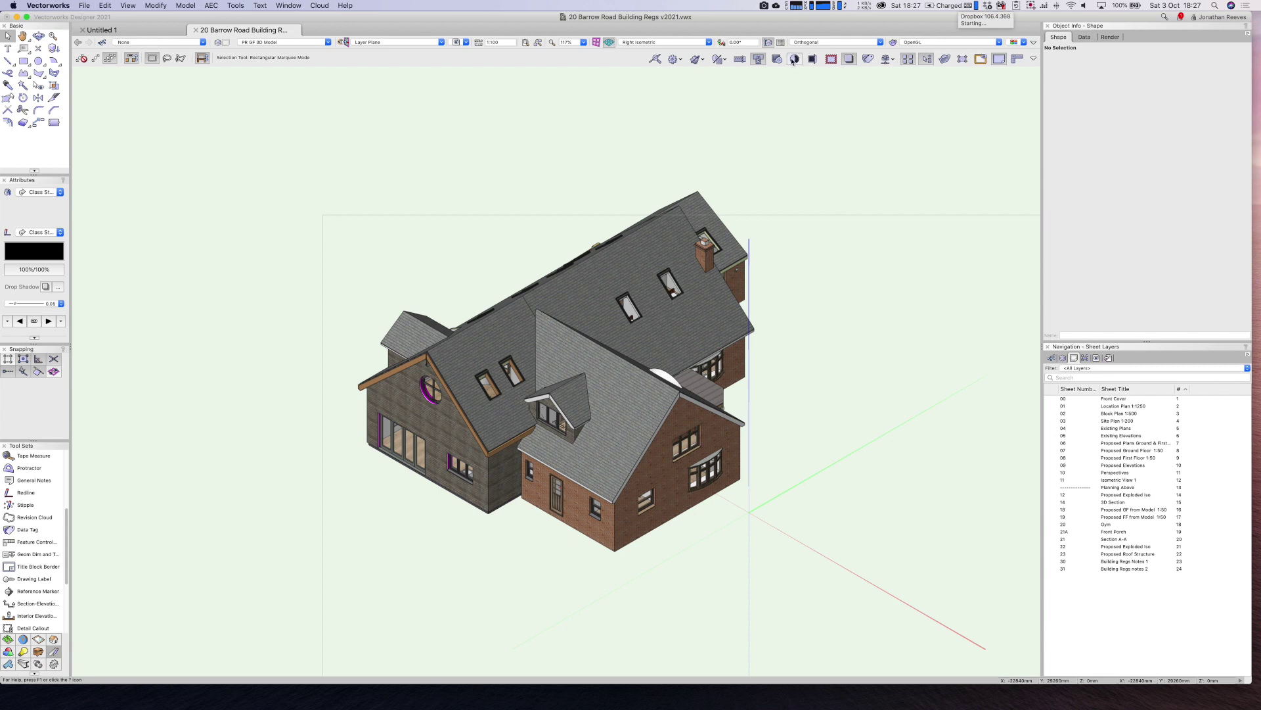
# Turn on a clip cube, rotate one face, turn it off, and switch to Top/Plan view
pyautogui.click(945, 58)
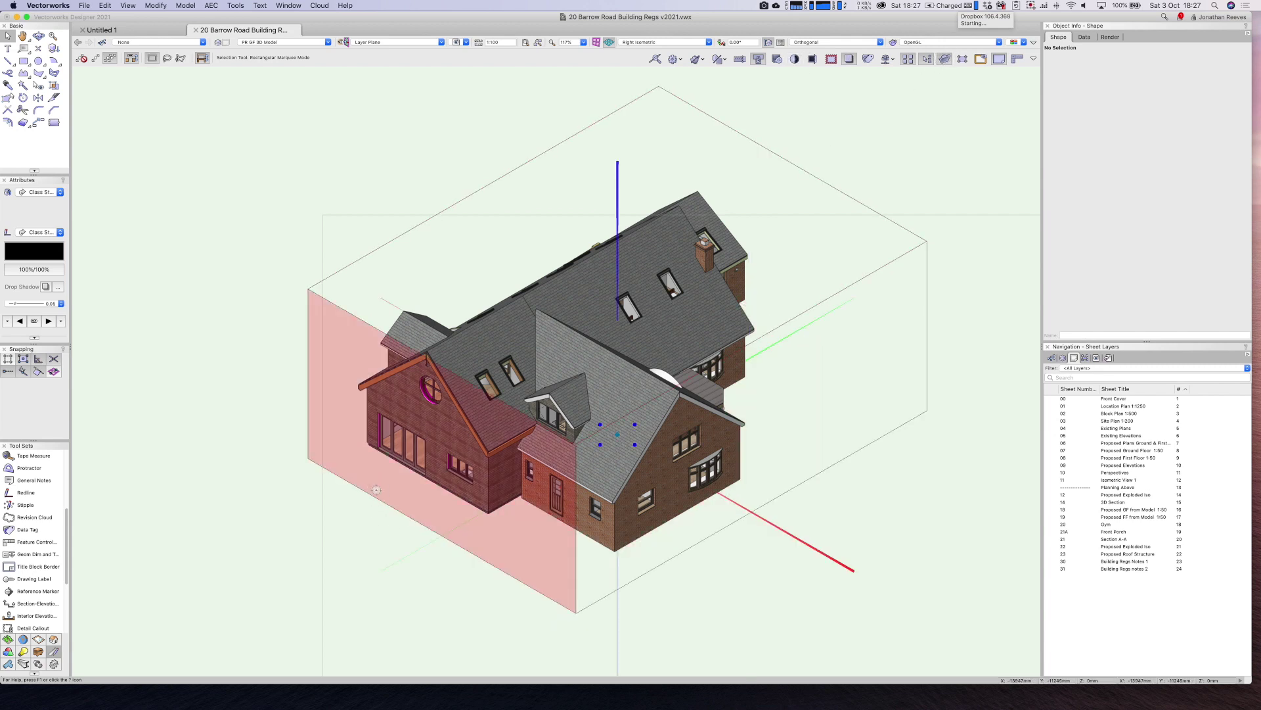
pyautogui.click(375, 487)
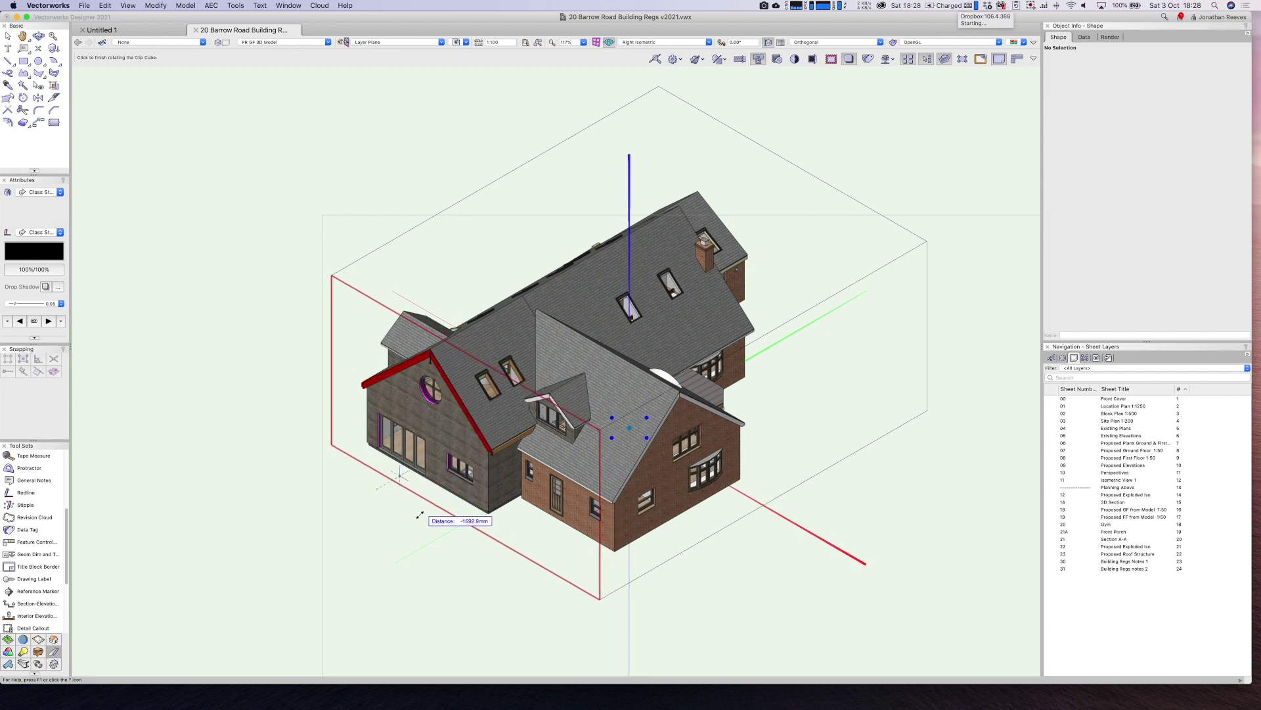
pyautogui.click(415, 516)
pyautogui.click(945, 59)
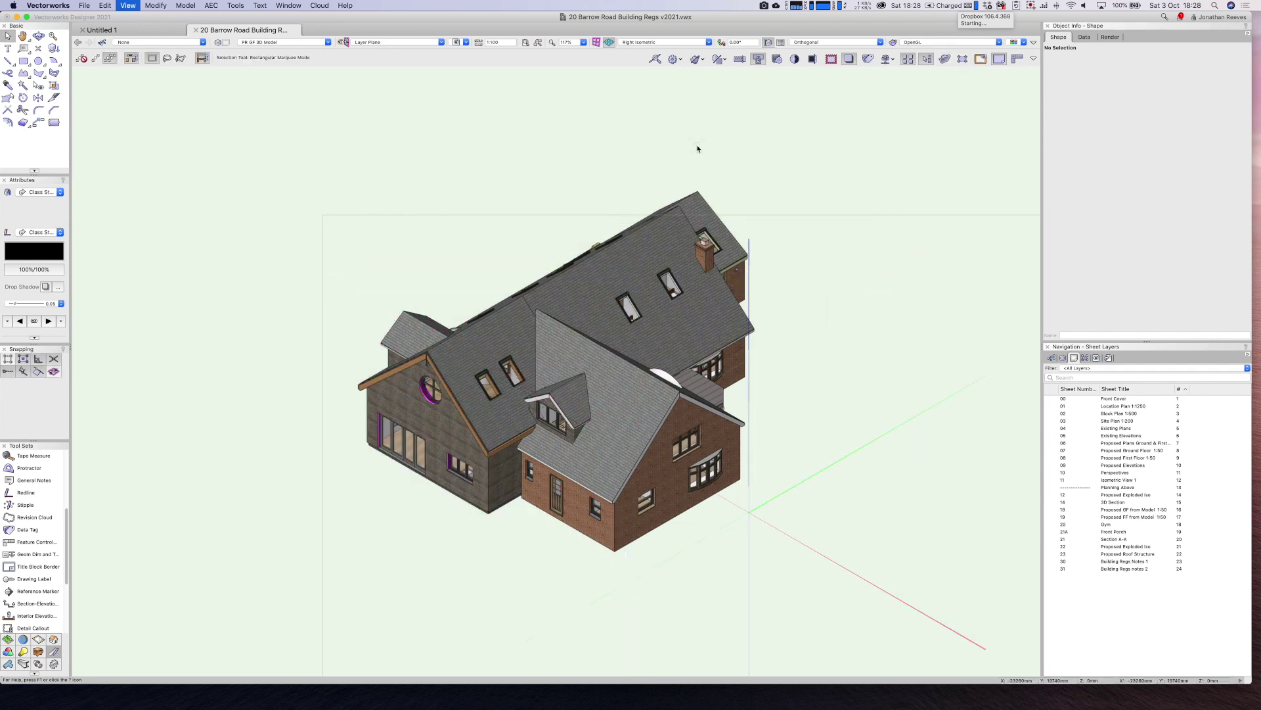
pyautogui.press('super+5')
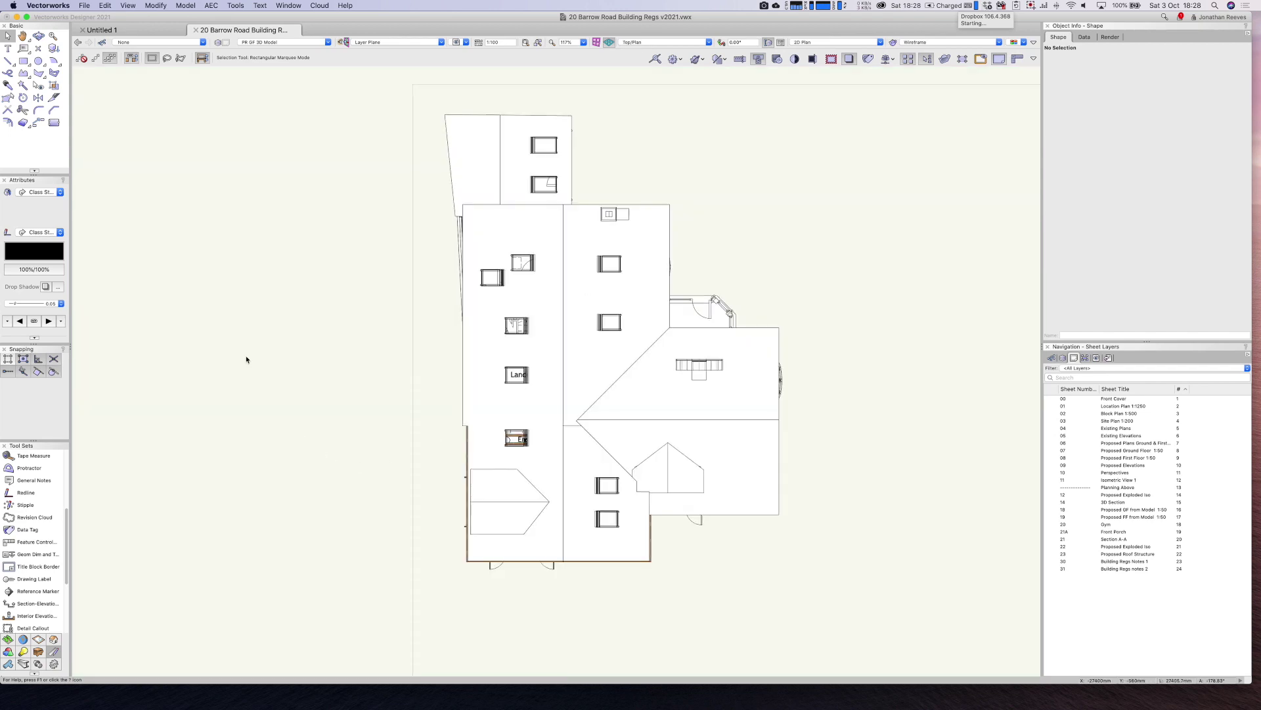
# Draw a section-elevation line left to right across the lower house plan using X-ray view
pyautogui.click(29, 603)
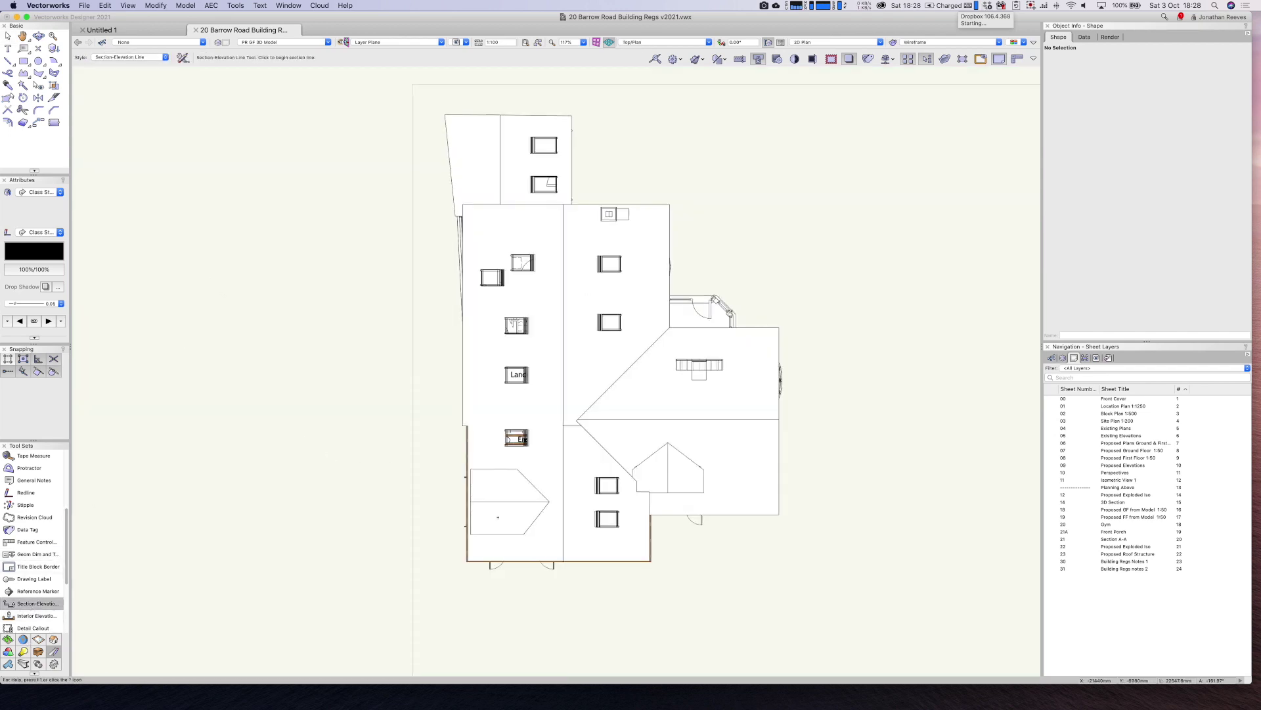
pyautogui.scroll(1, 516, 533)
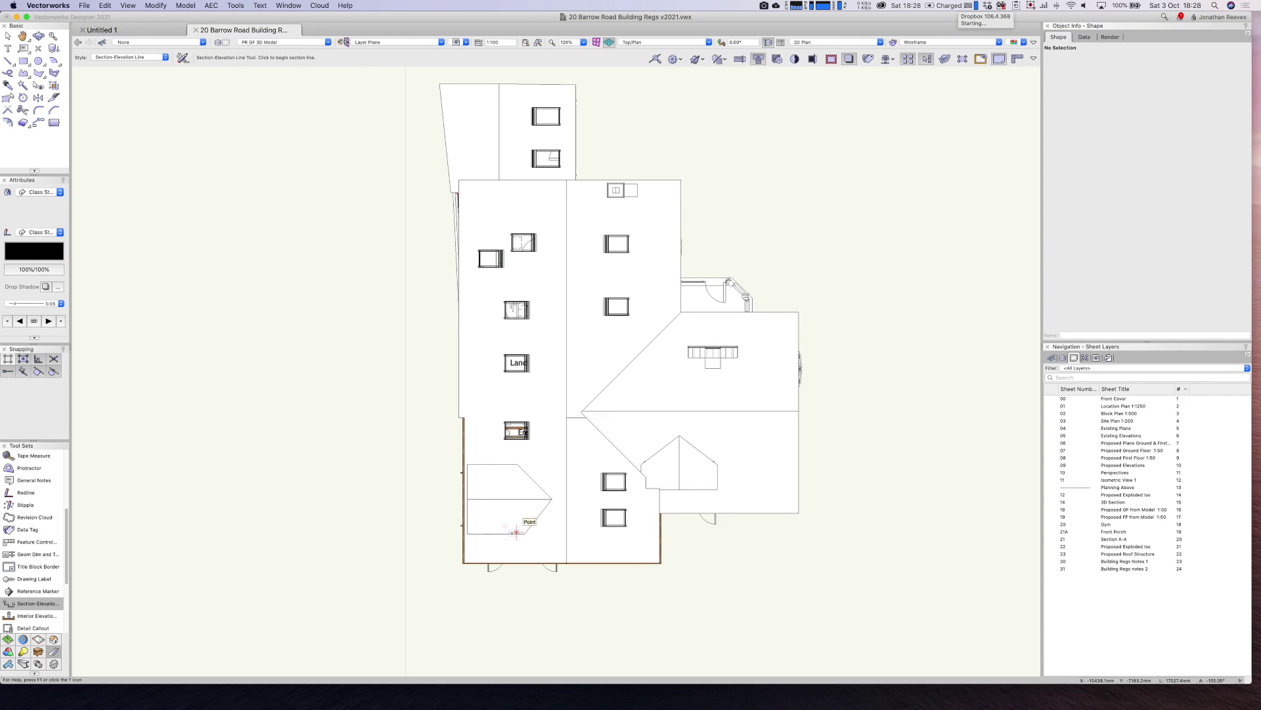
pyautogui.scroll(1, 516, 532)
pyautogui.press('b')
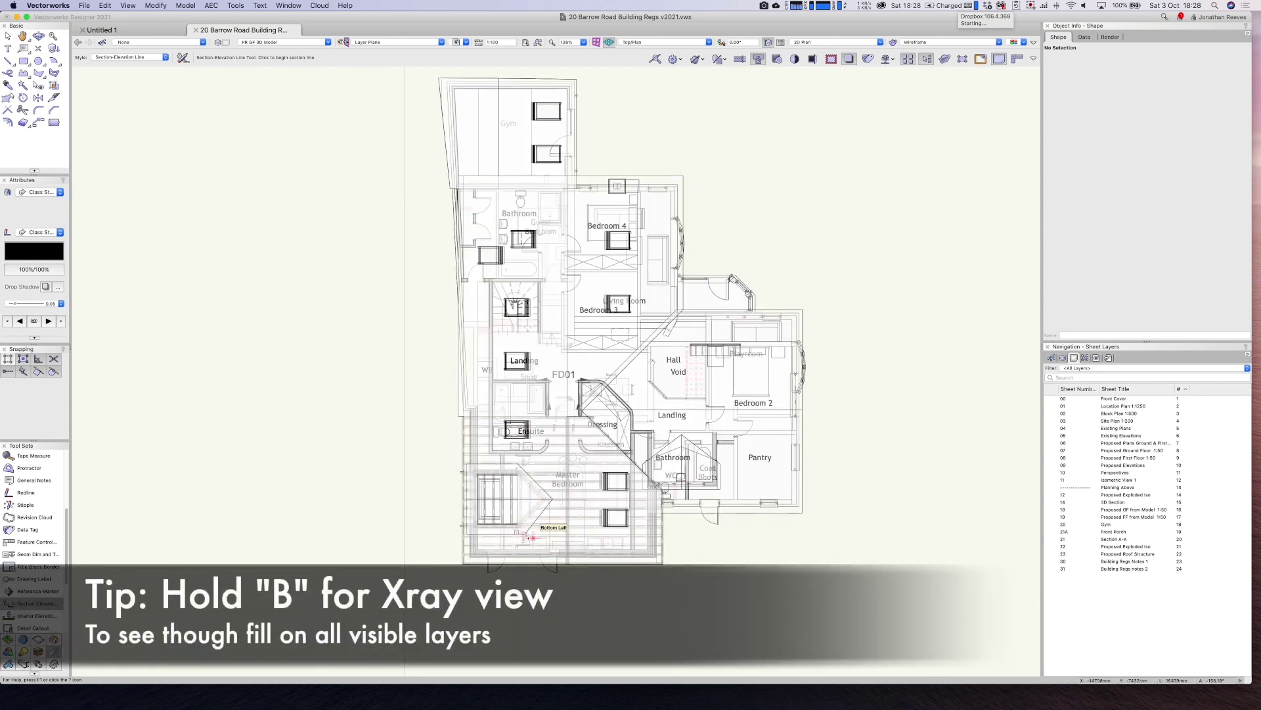
pyautogui.scroll(2, 531, 537)
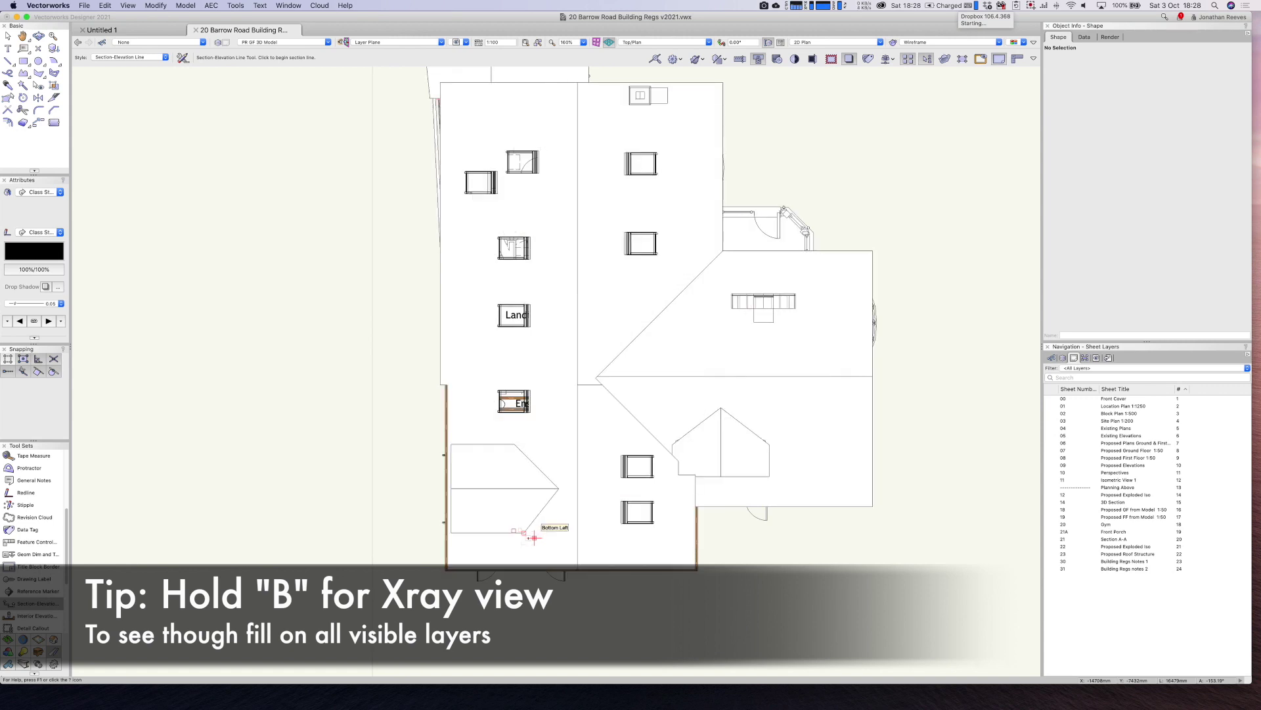
pyautogui.press('b')
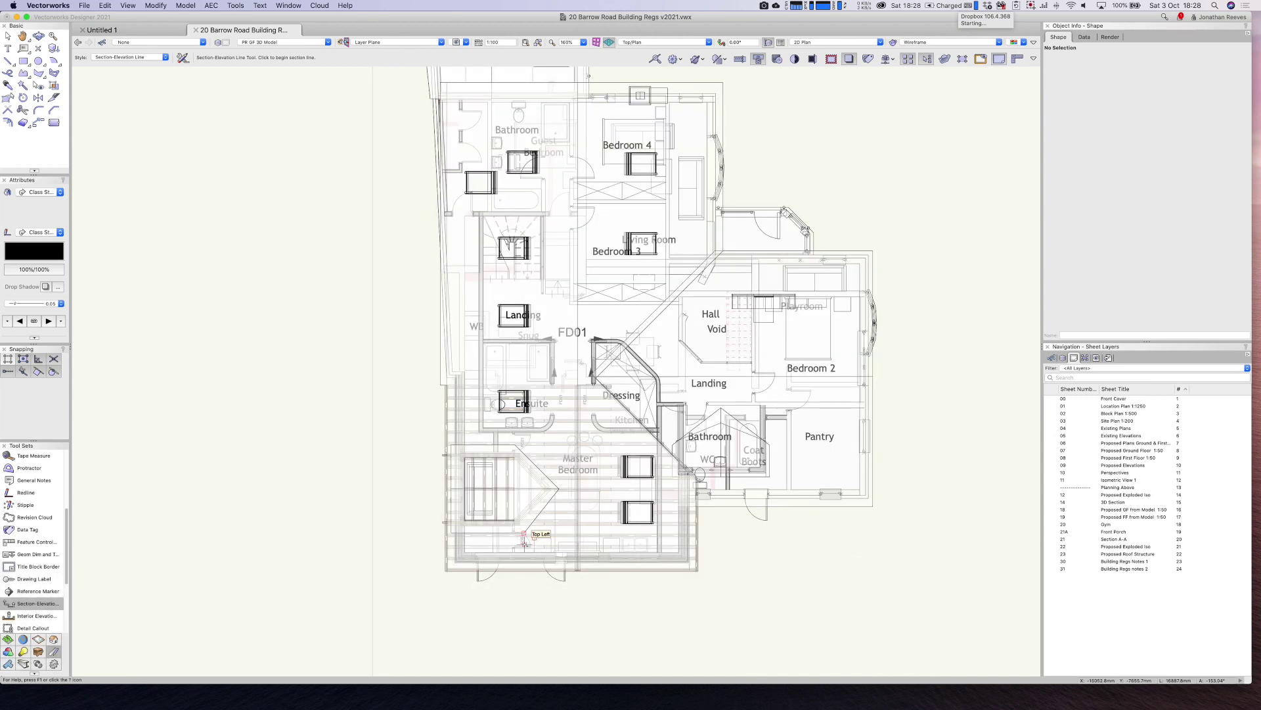
pyautogui.click(426, 511)
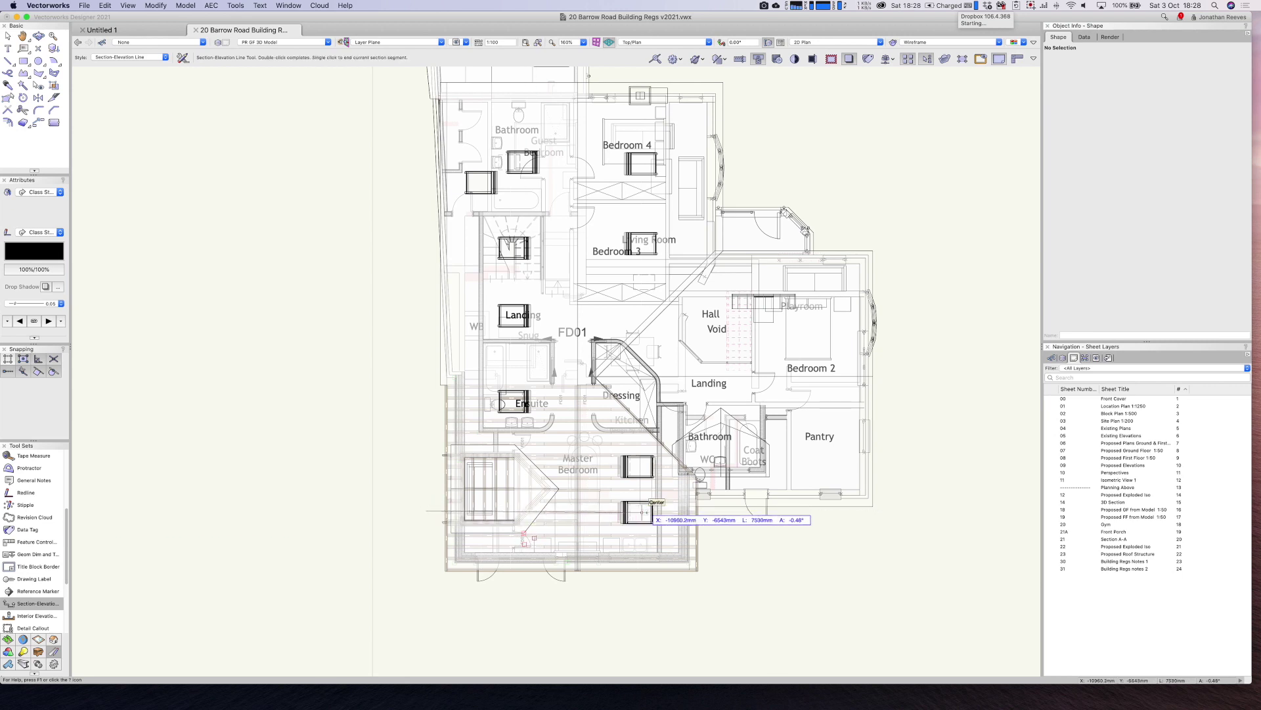
pyautogui.click(715, 510)
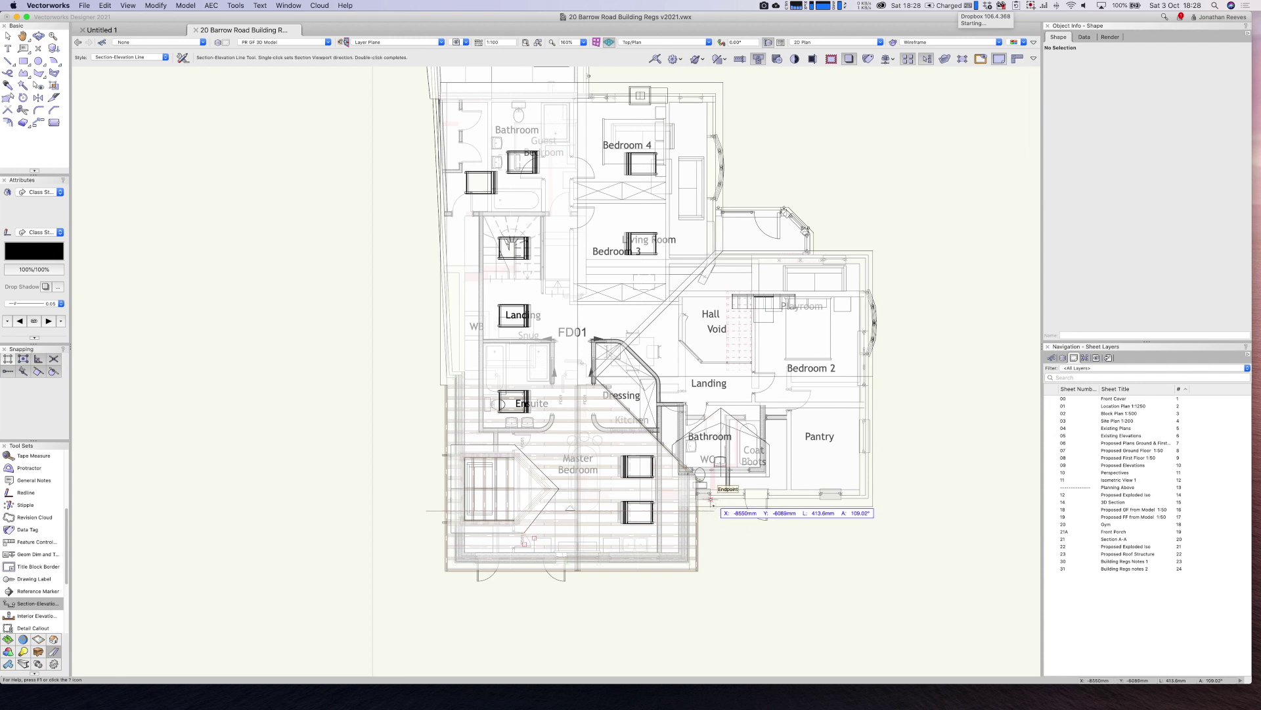
pyautogui.click(712, 503)
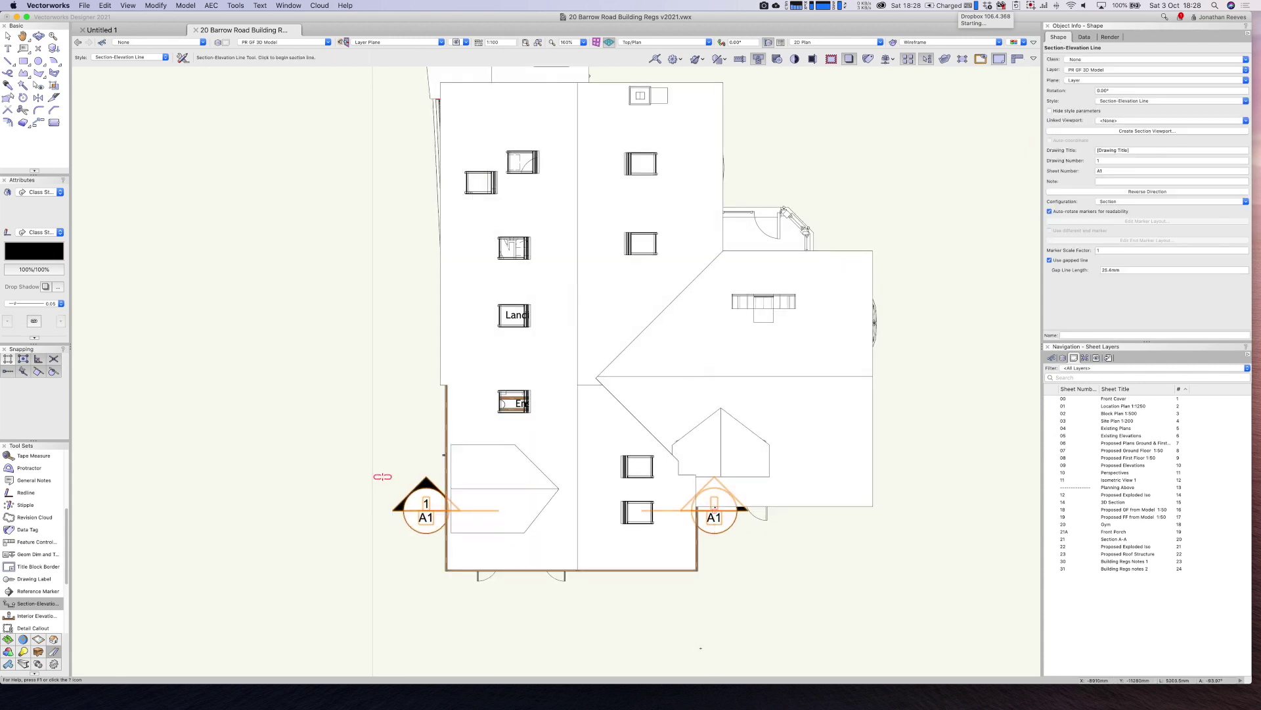
pyautogui.press('x')
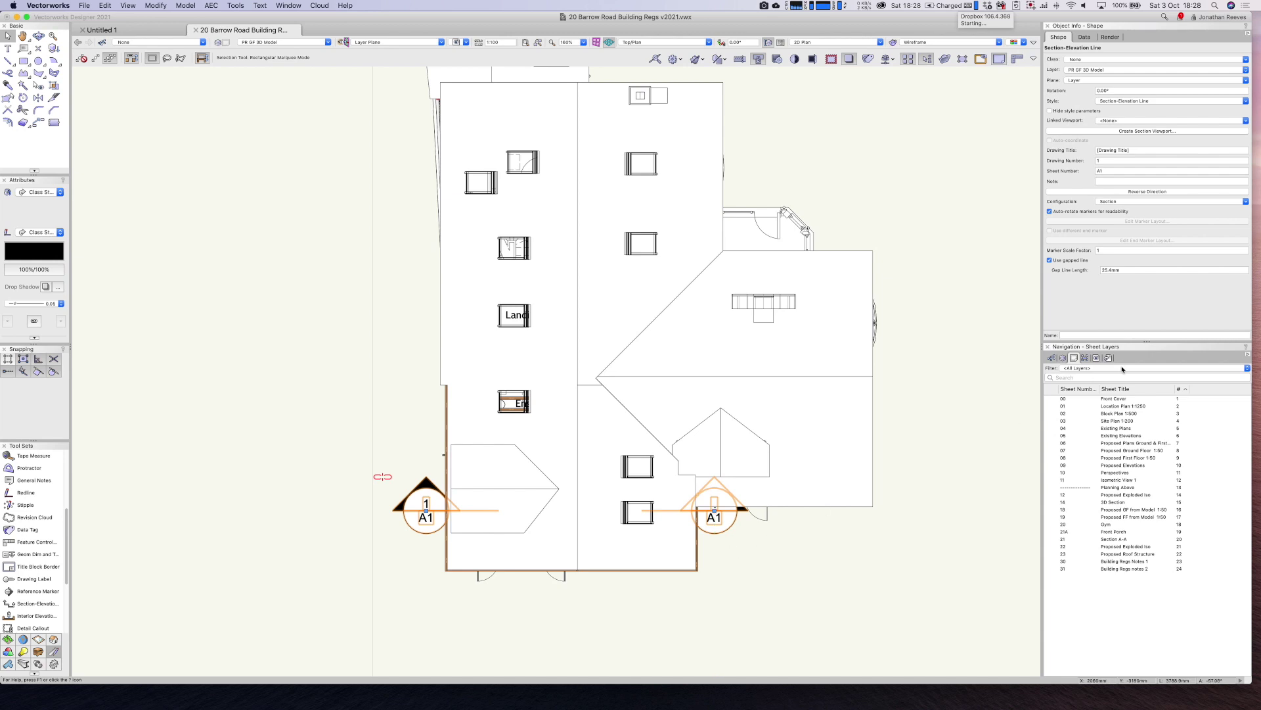
# Put the section line on PR Roof 3D Model, set marker scale 0.5, and start replacing its style
pyautogui.click(1087, 71)
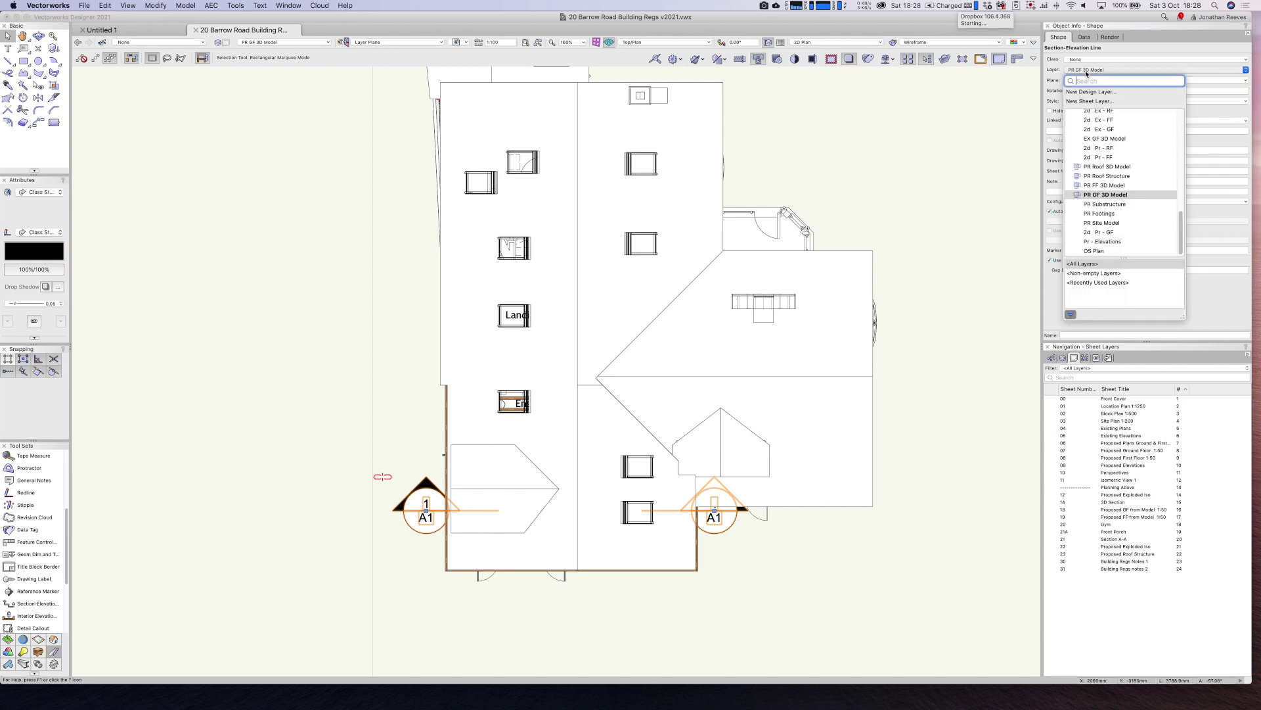
pyautogui.click(1104, 167)
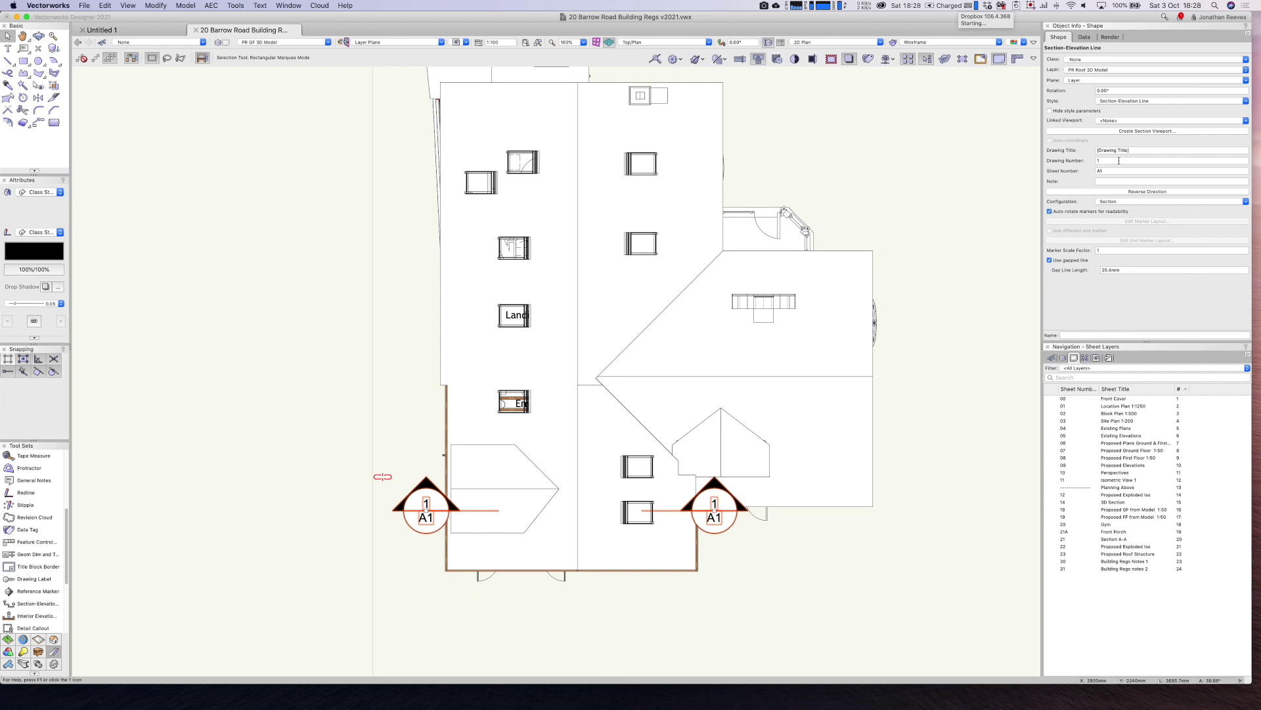
pyautogui.click(1107, 250)
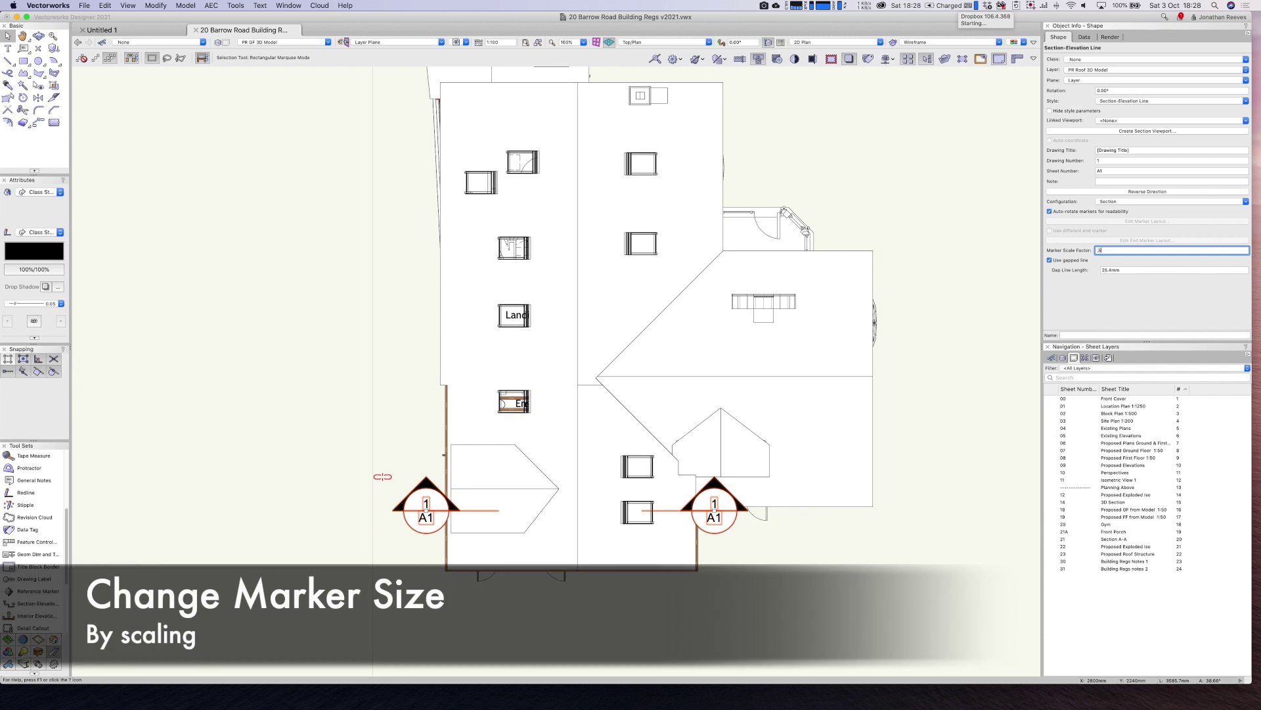
pyautogui.press('Return')
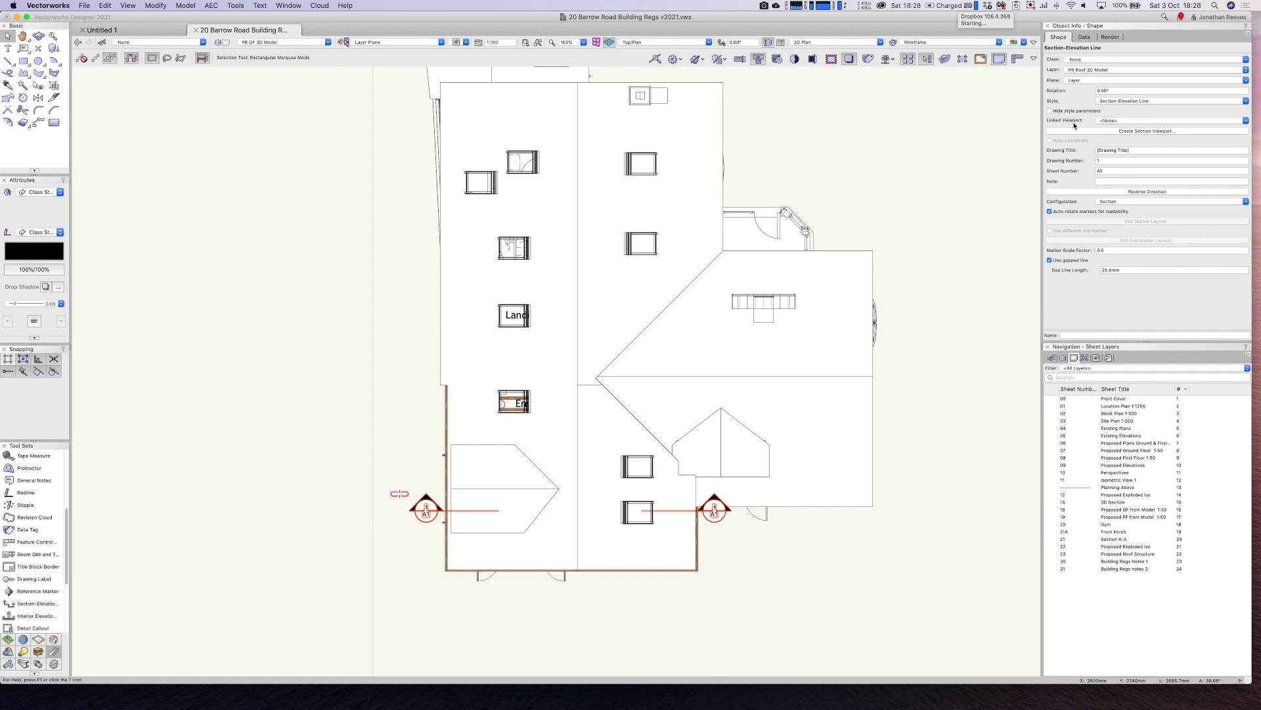
pyautogui.click(1129, 103)
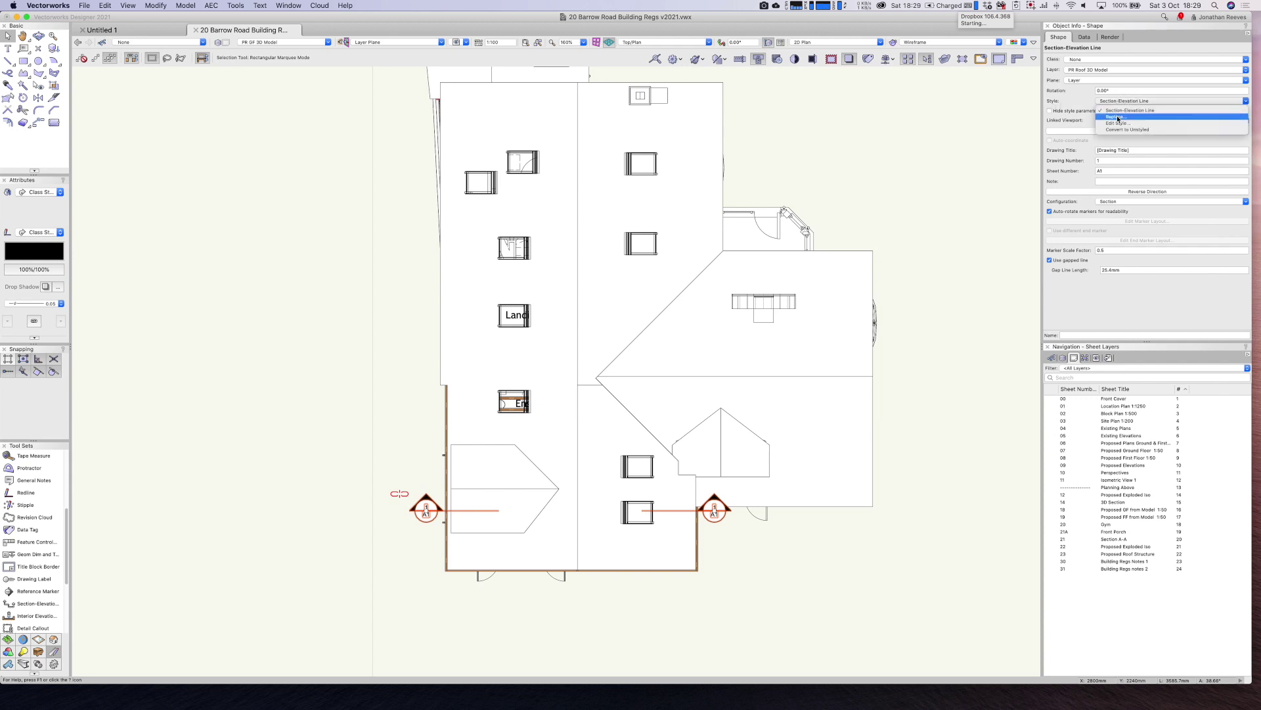
pyautogui.click(1119, 118)
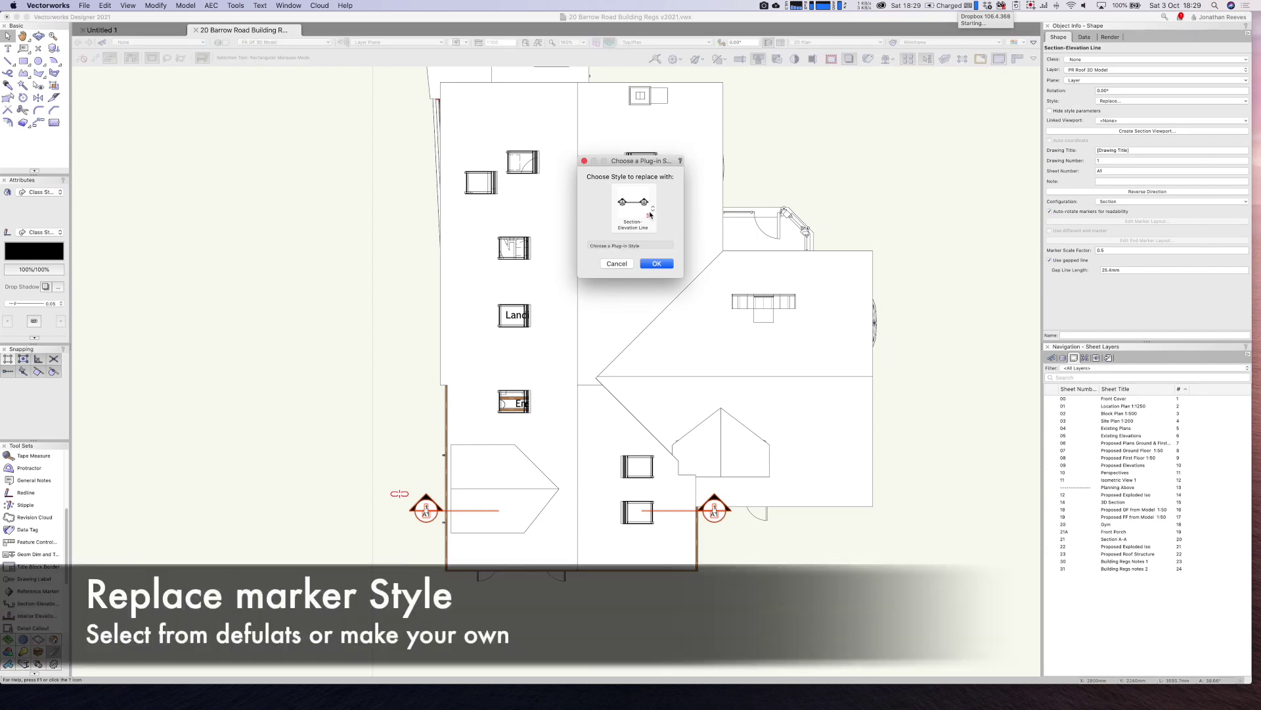
# Replace the section line's style with 'Section-Elevation Line - Thick Line Head' from Vectorworks Libraries
pyautogui.click(650, 213)
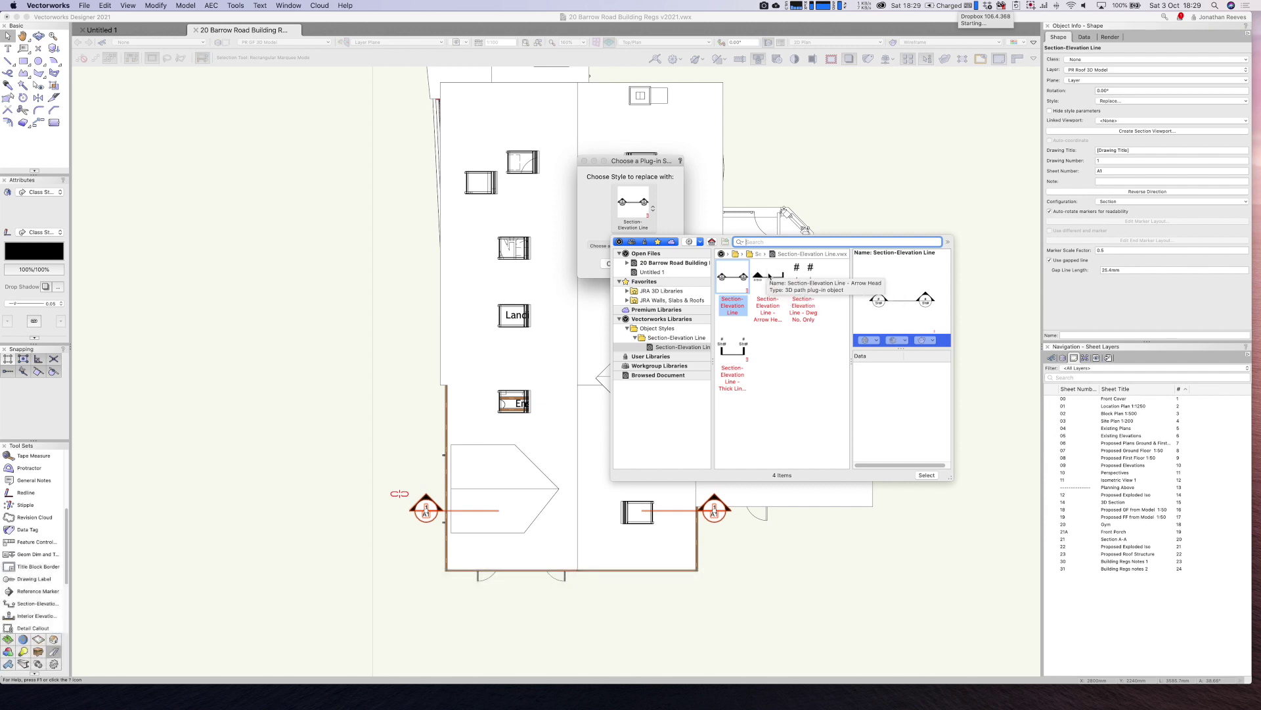
pyautogui.click(735, 355)
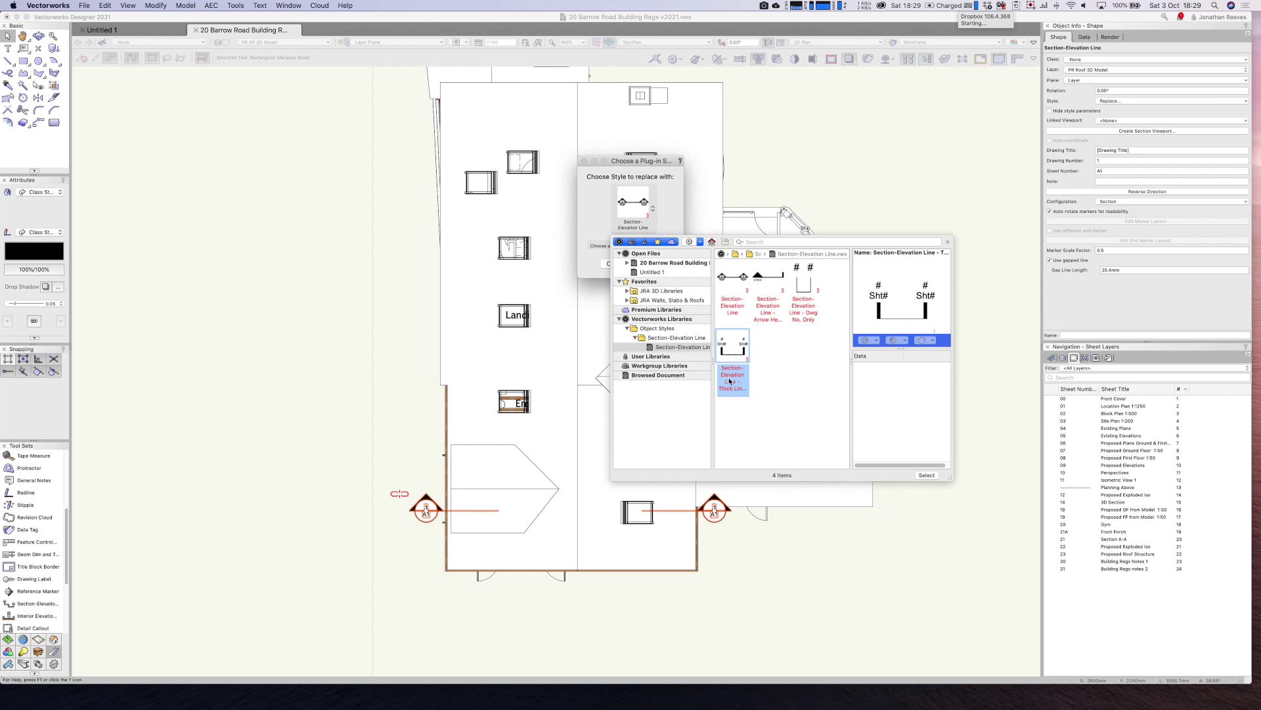
pyautogui.doubleClick(731, 361)
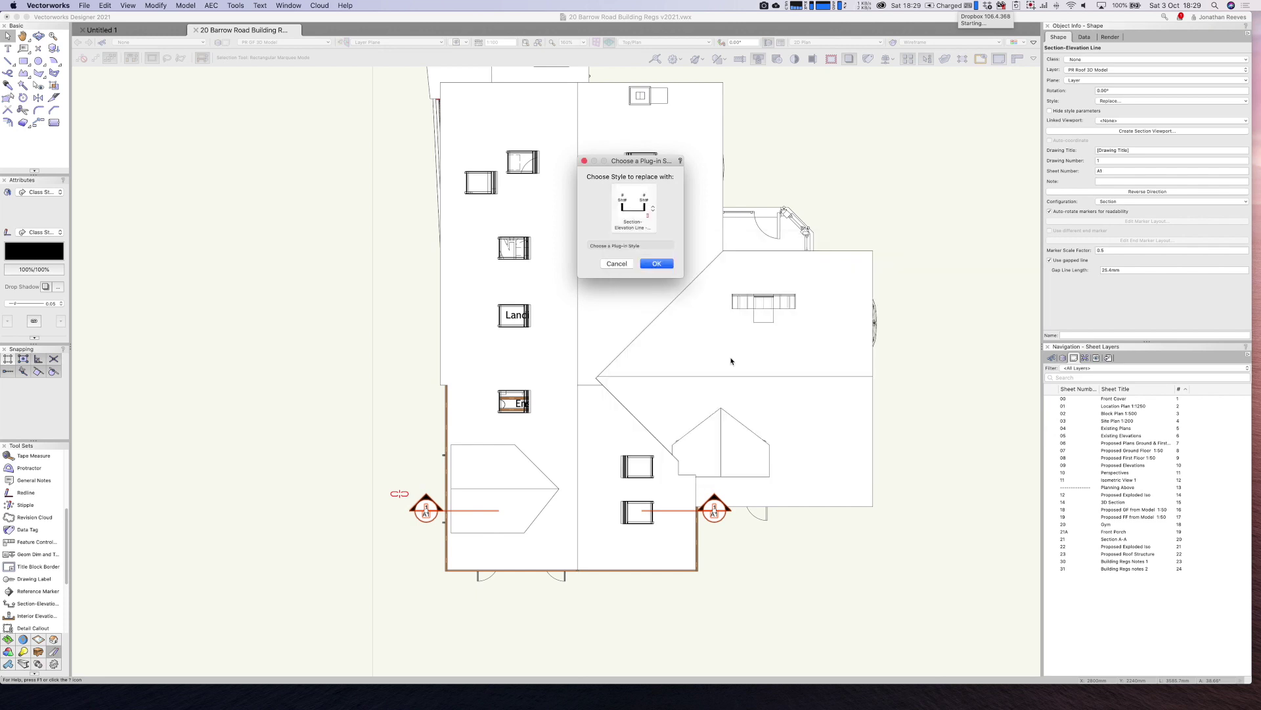
pyautogui.click(659, 264)
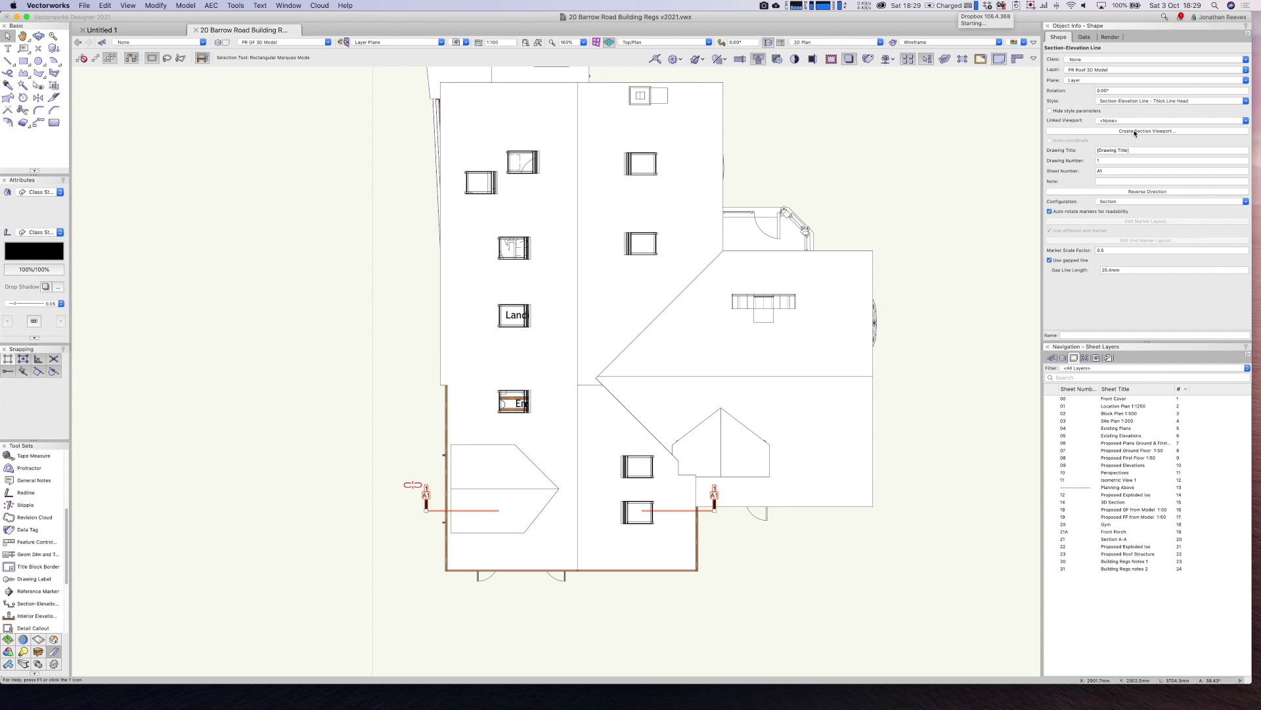
# Start a new section viewport from the section line marker
pyautogui.rightClick(427, 505)
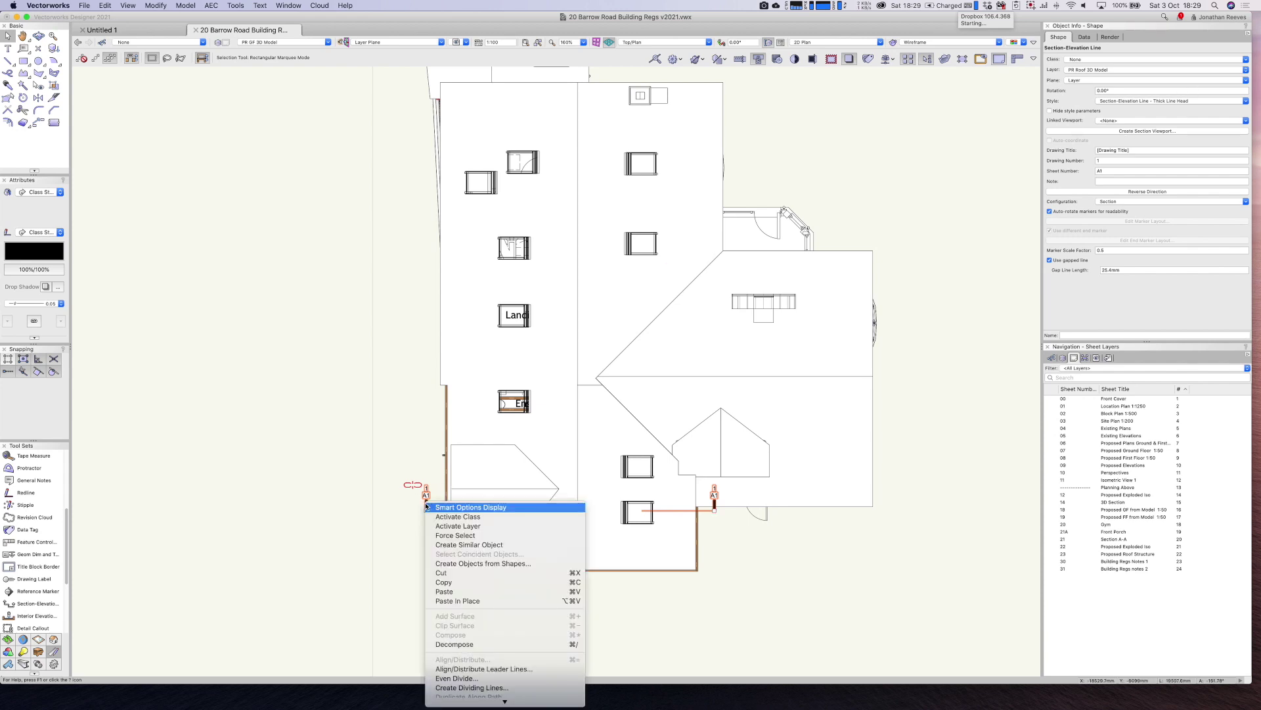
pyautogui.moveTo(487, 697)
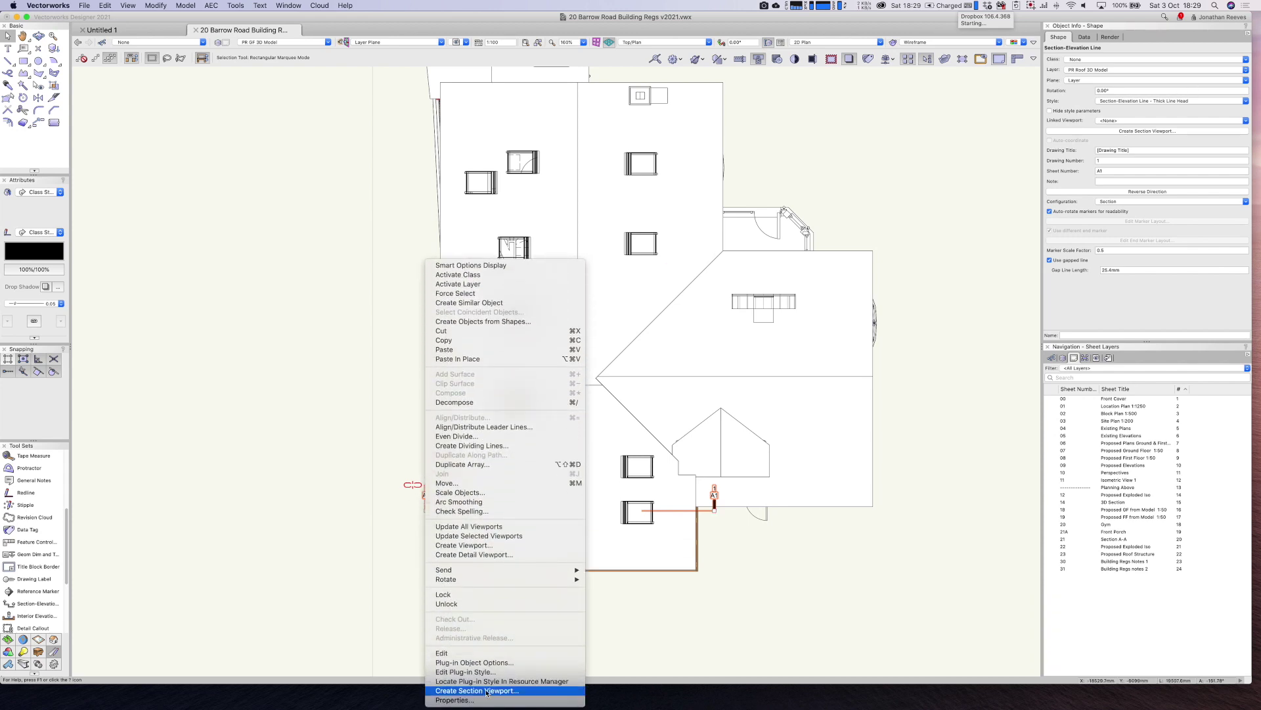
pyautogui.click(490, 690)
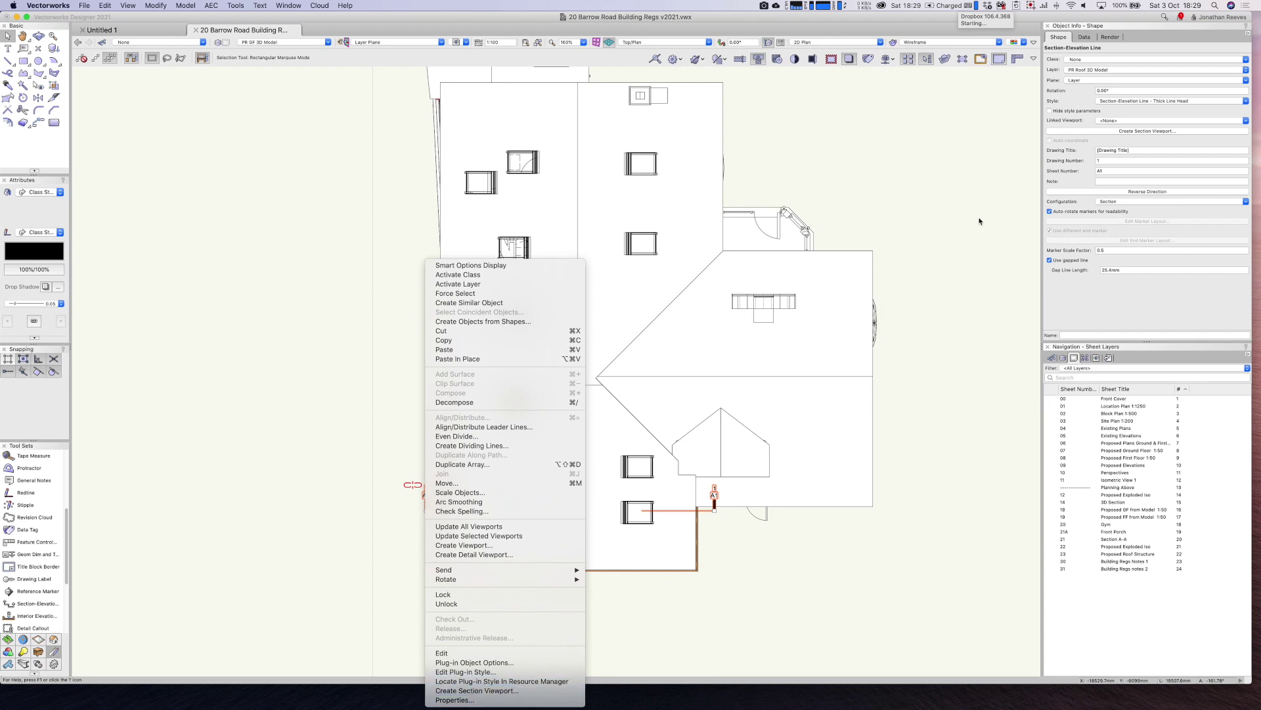
pyautogui.click(1145, 130)
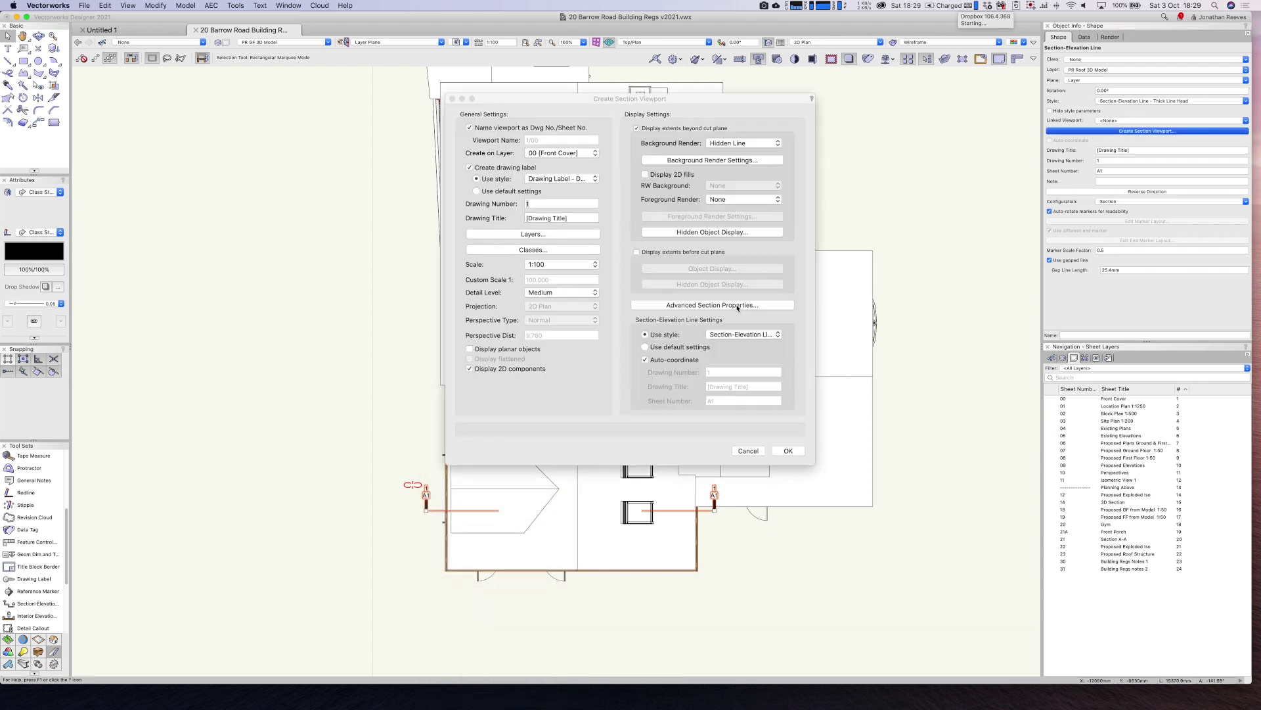
# Place the section viewport on a new sheet layer 102 'Section' at 1:50 scale
pyautogui.click(567, 155)
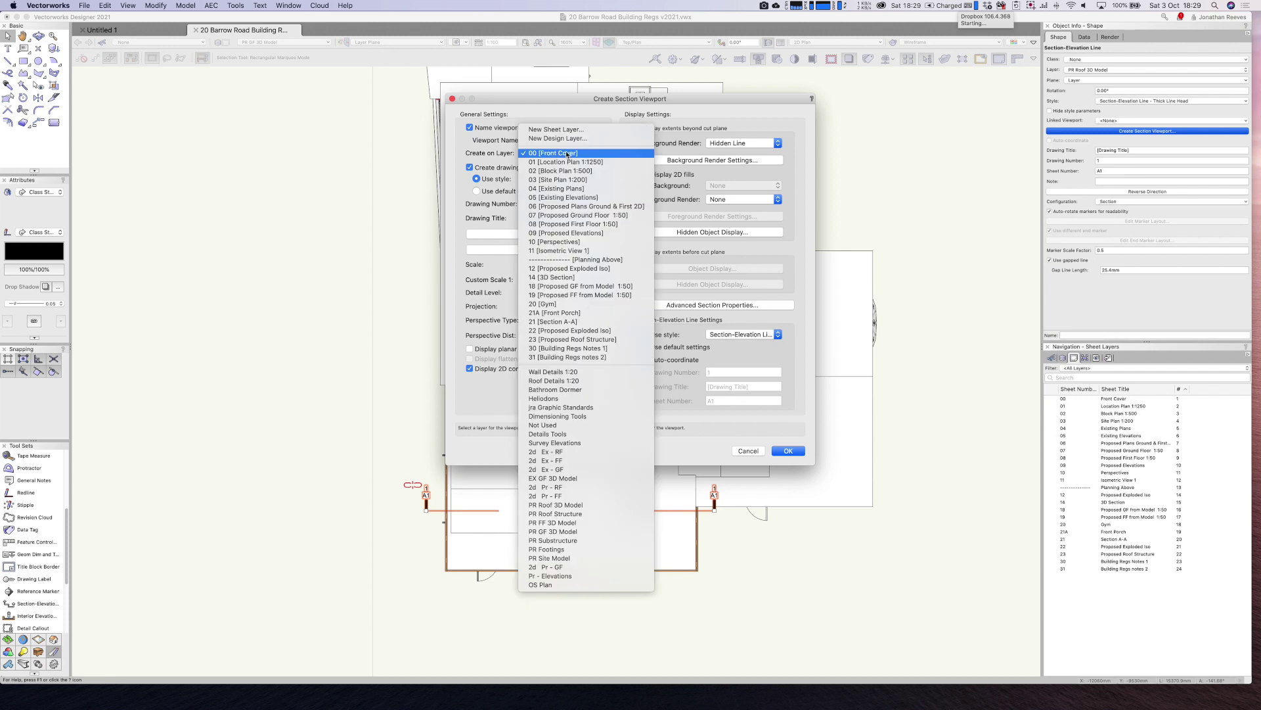
pyautogui.click(552, 128)
pyautogui.write('102')
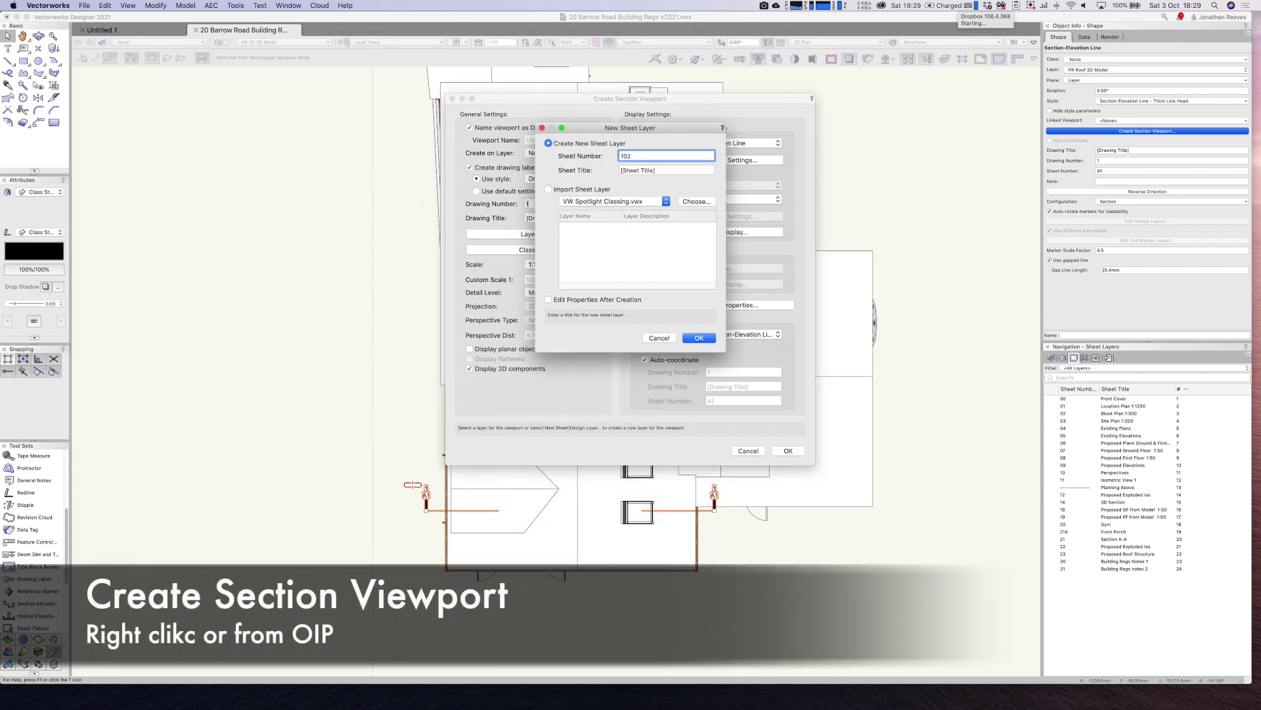
pyautogui.press('Tab')
pyautogui.write('Section')
pyautogui.press('Return')
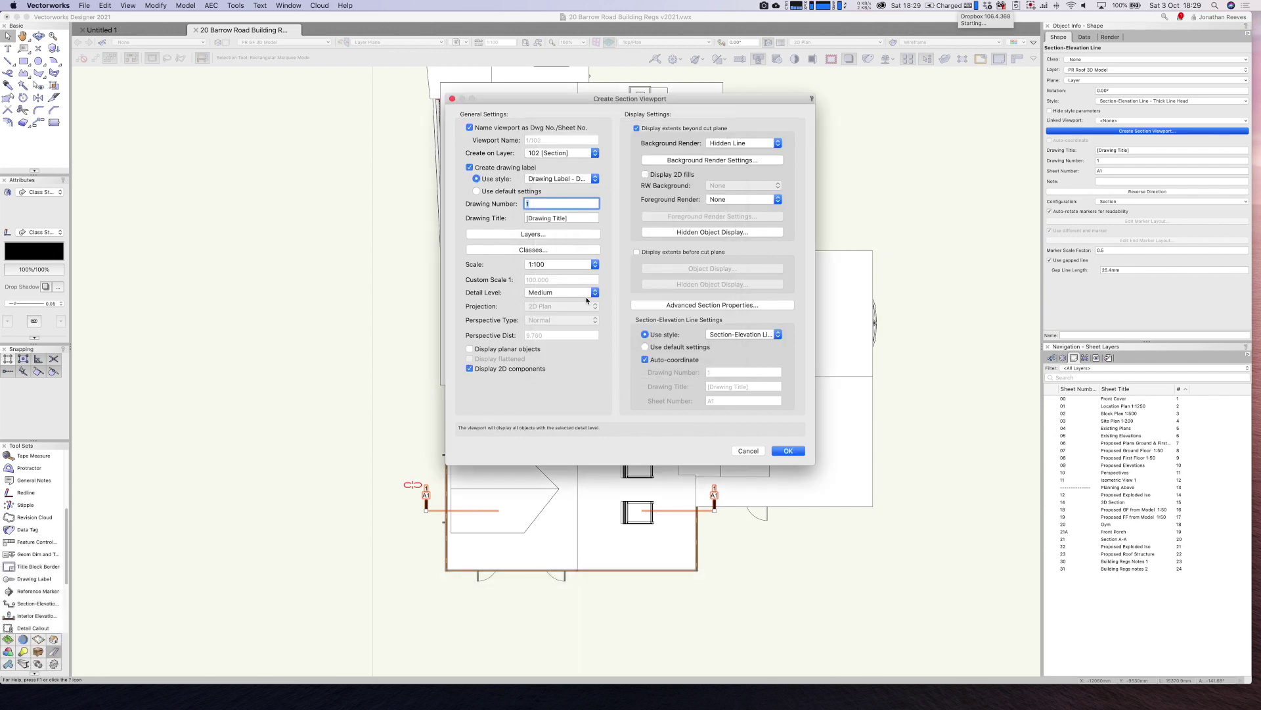
pyautogui.click(556, 266)
pyautogui.click(556, 251)
pyautogui.click(796, 452)
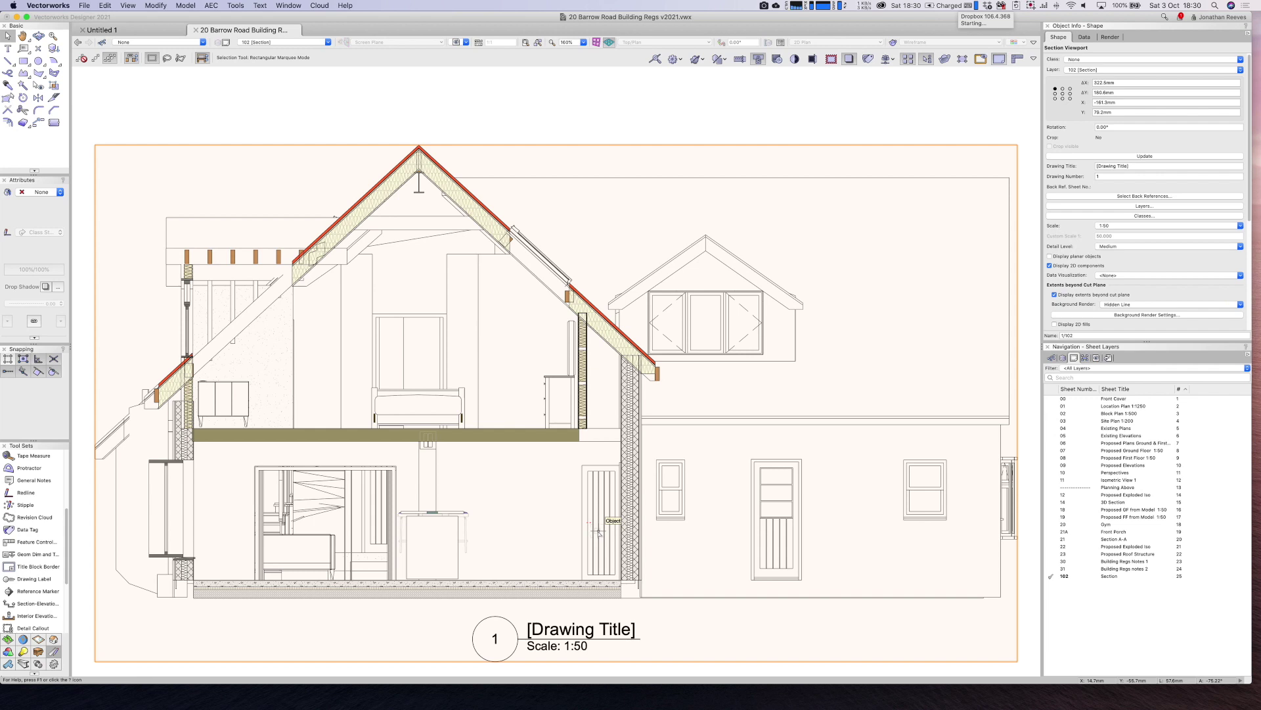
# Change the section viewport's drawing label title to 'Section' in its annotations
pyautogui.press('super+4')
pyautogui.press('Escape')
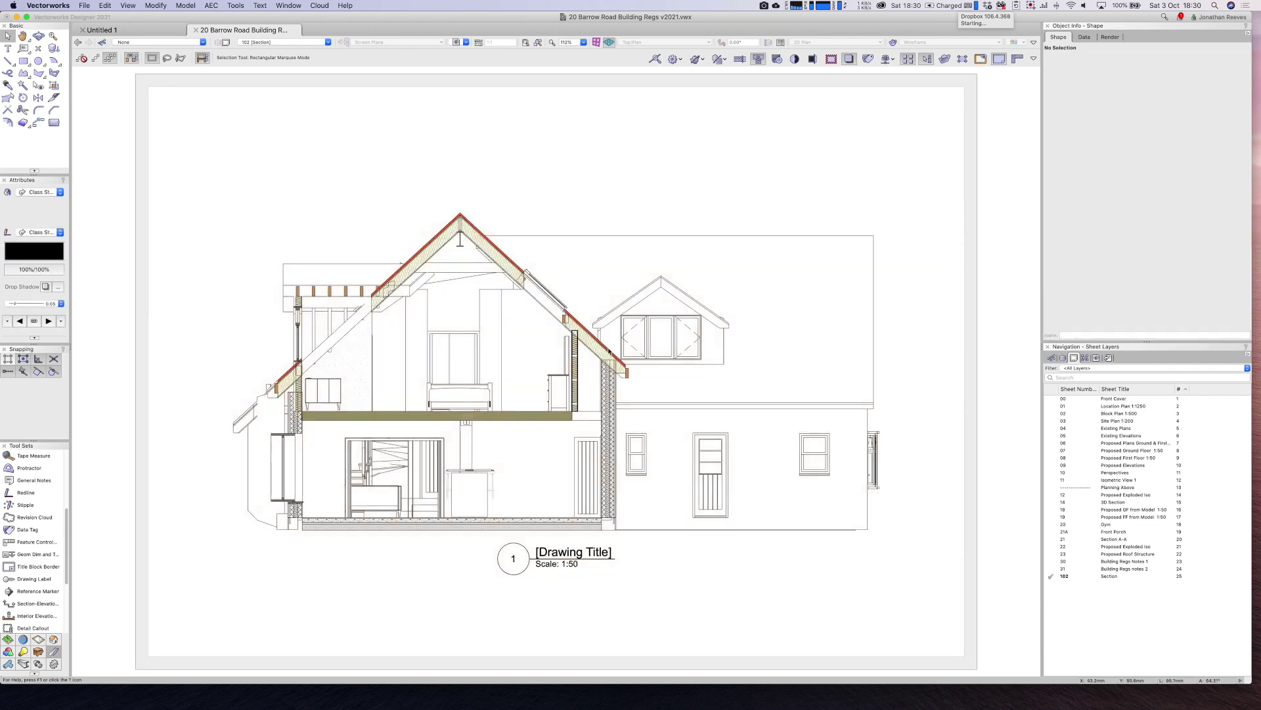
pyautogui.doubleClick(556, 557)
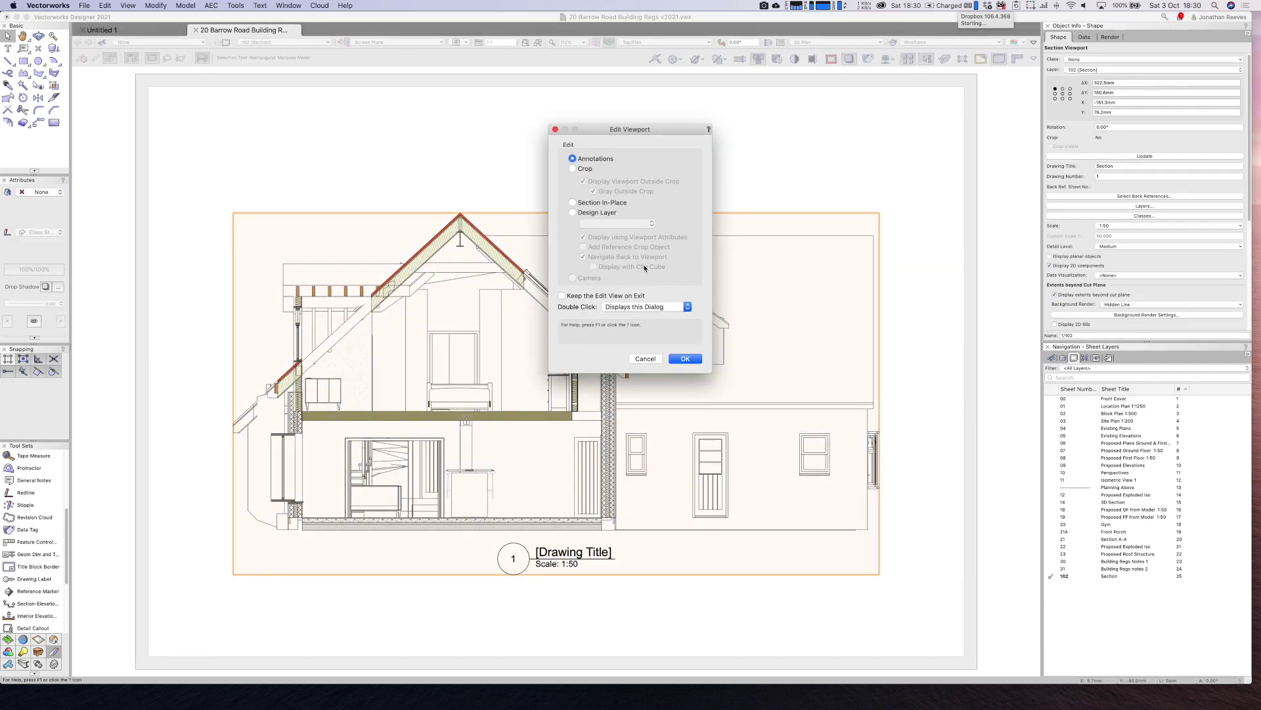
pyautogui.click(691, 359)
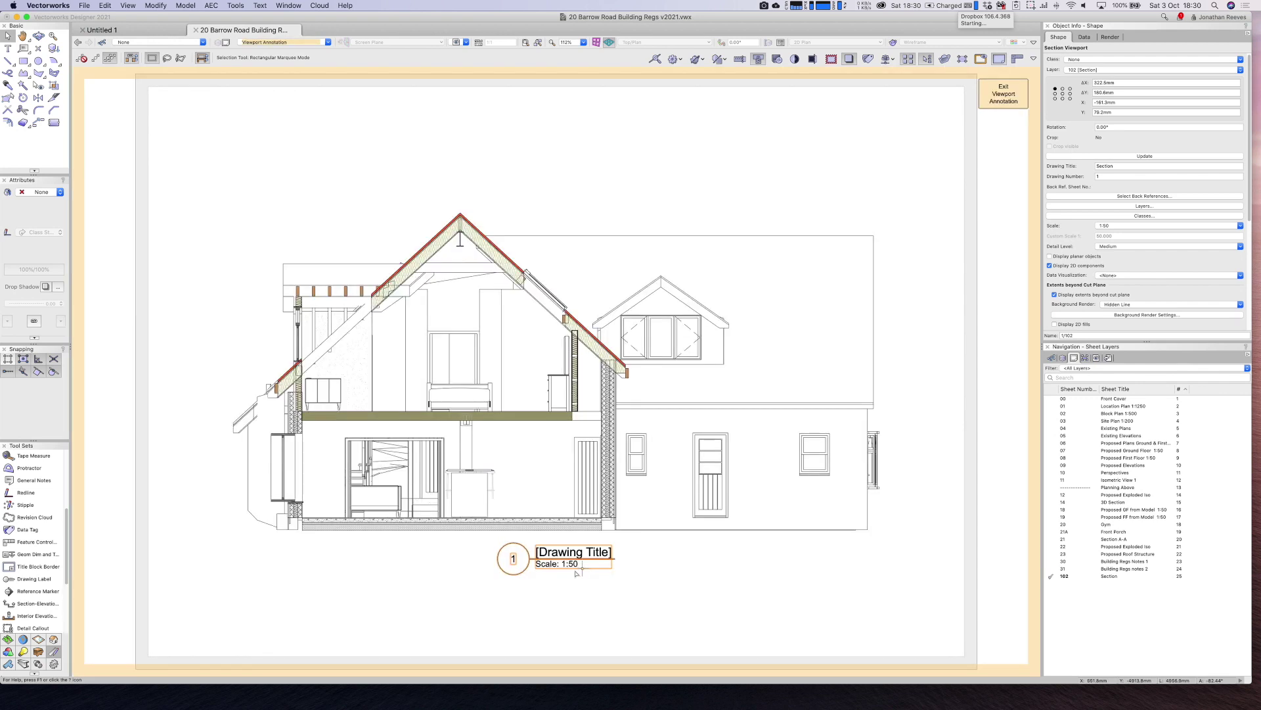
pyautogui.click(564, 557)
pyautogui.click(1146, 167)
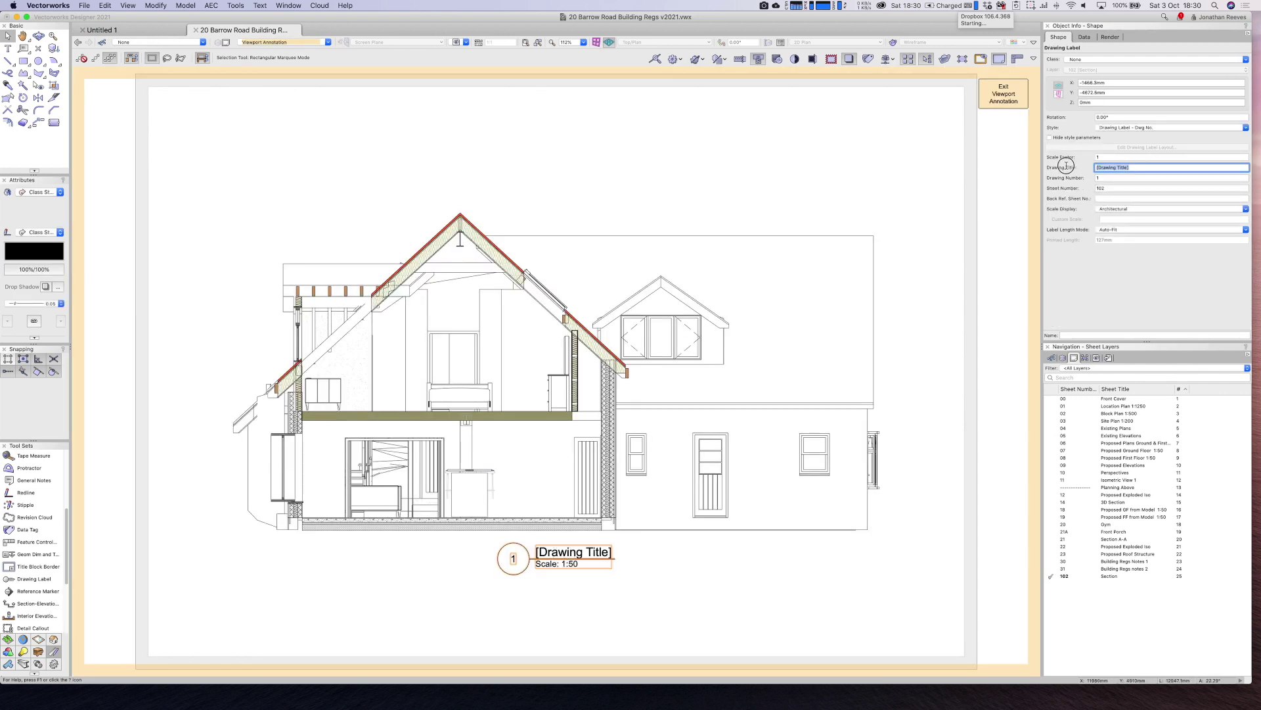
pyautogui.write('Section')
pyautogui.press('Return')
pyautogui.click(1022, 104)
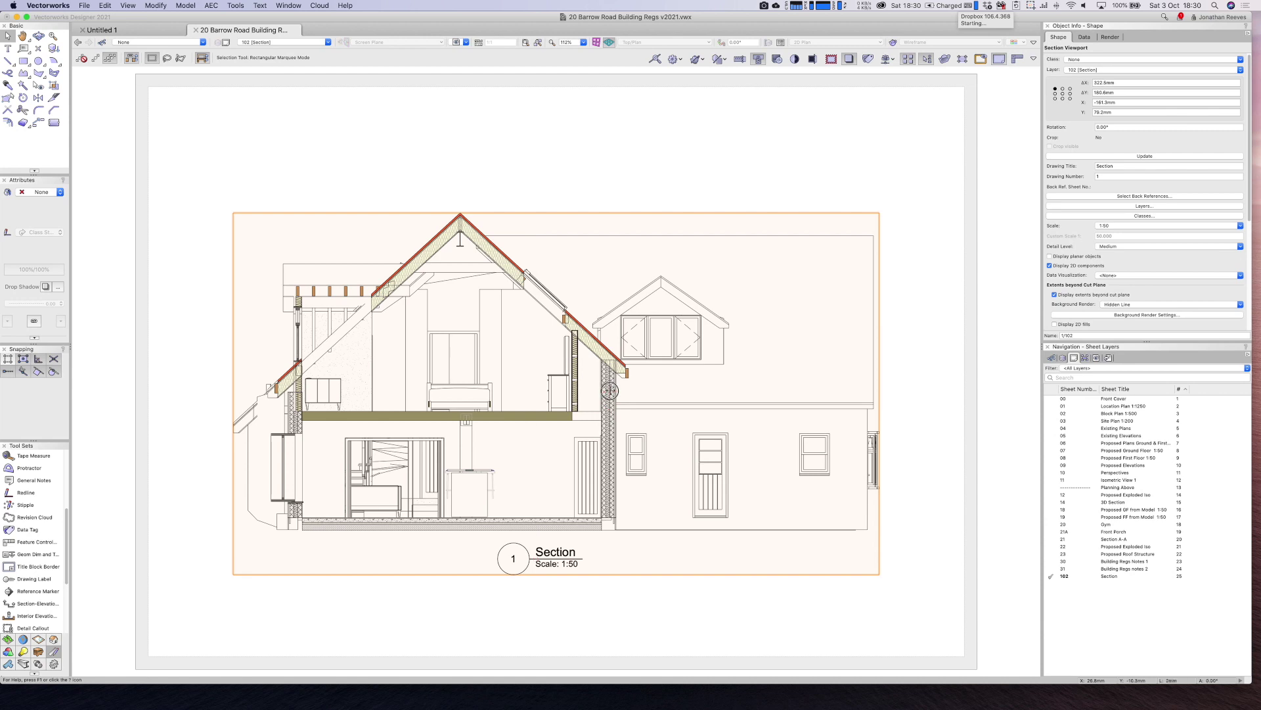
# Make the PR Substructure and PR Footings layers visible in the section viewport
pyautogui.click(1128, 207)
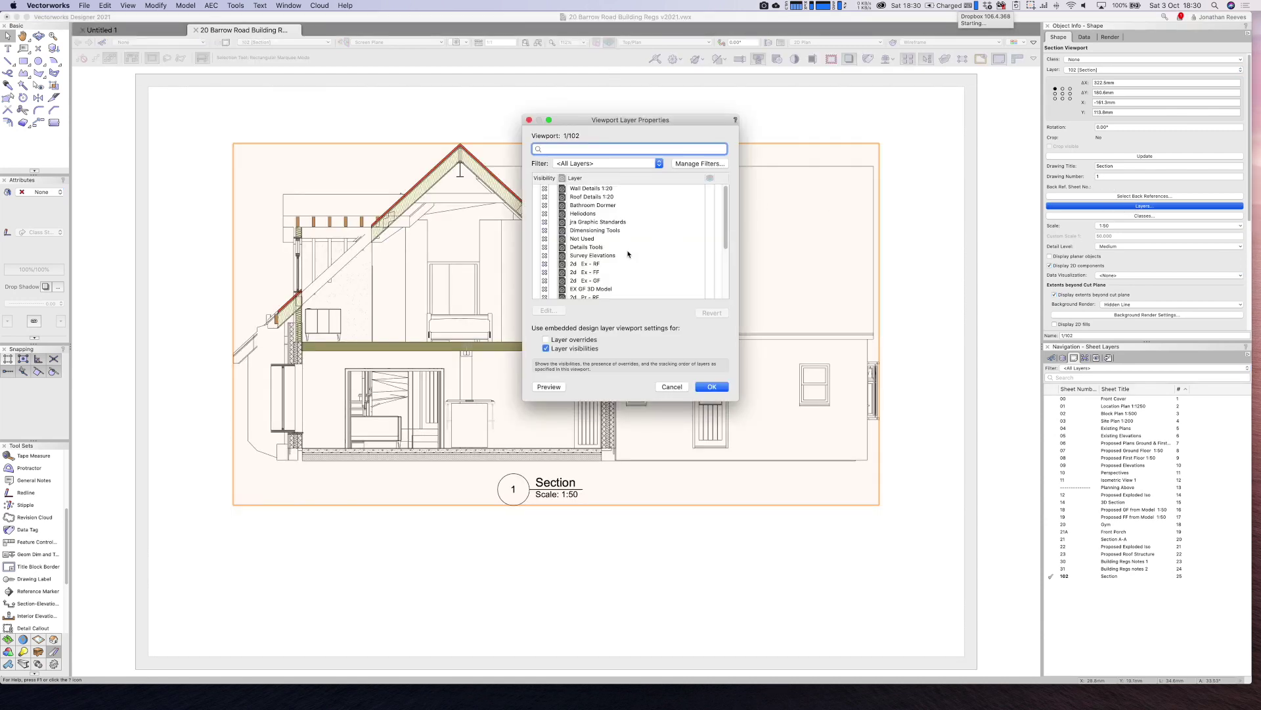
pyautogui.scroll(-5, 565, 255)
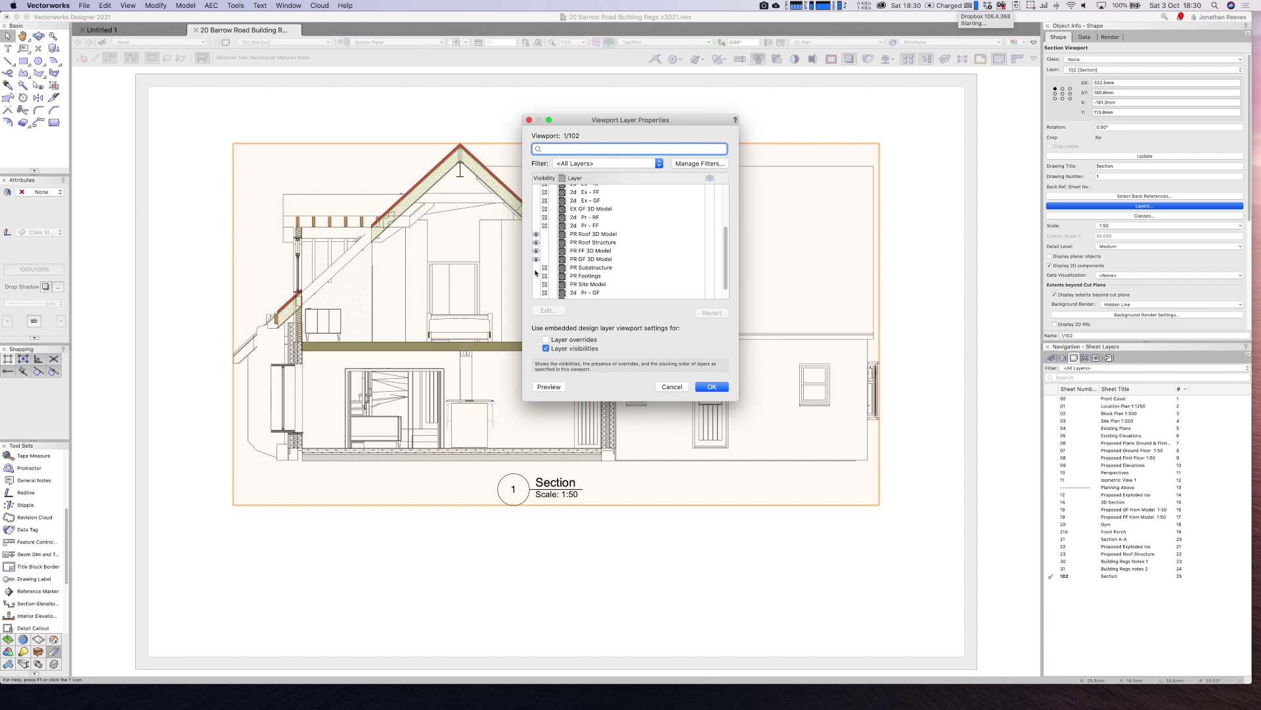
pyautogui.click(536, 267)
pyautogui.click(536, 276)
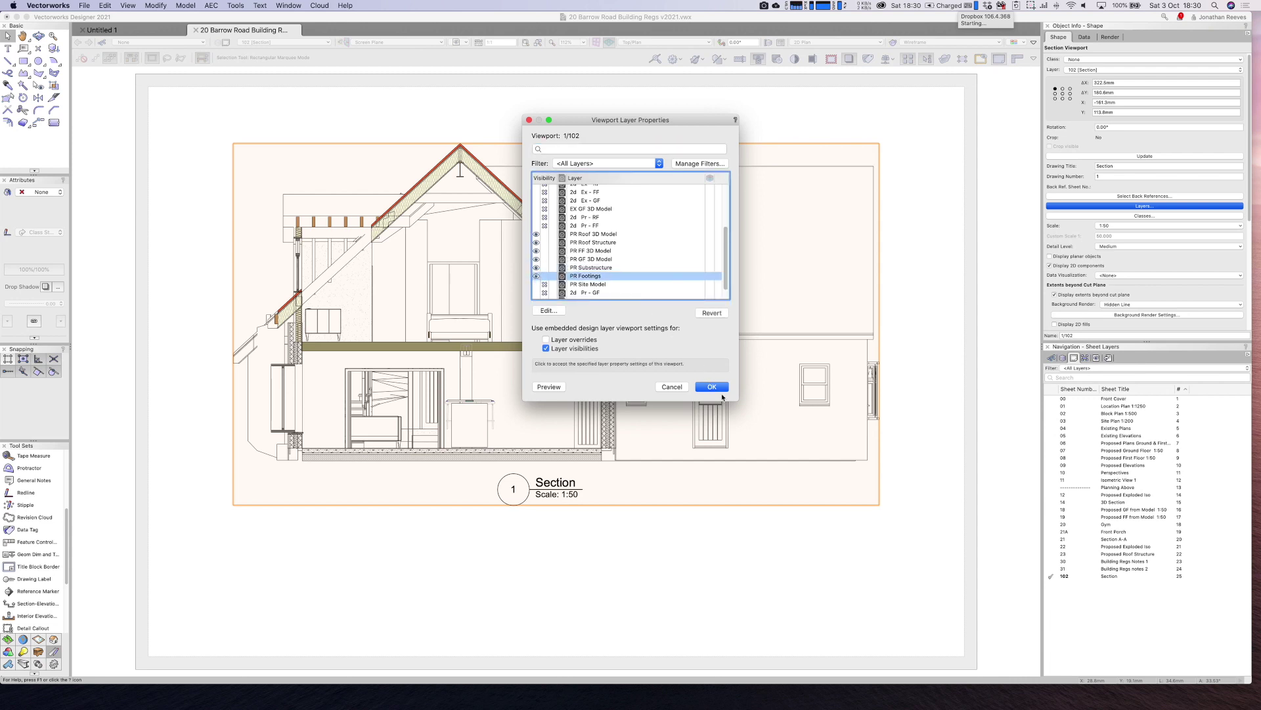
pyautogui.click(713, 387)
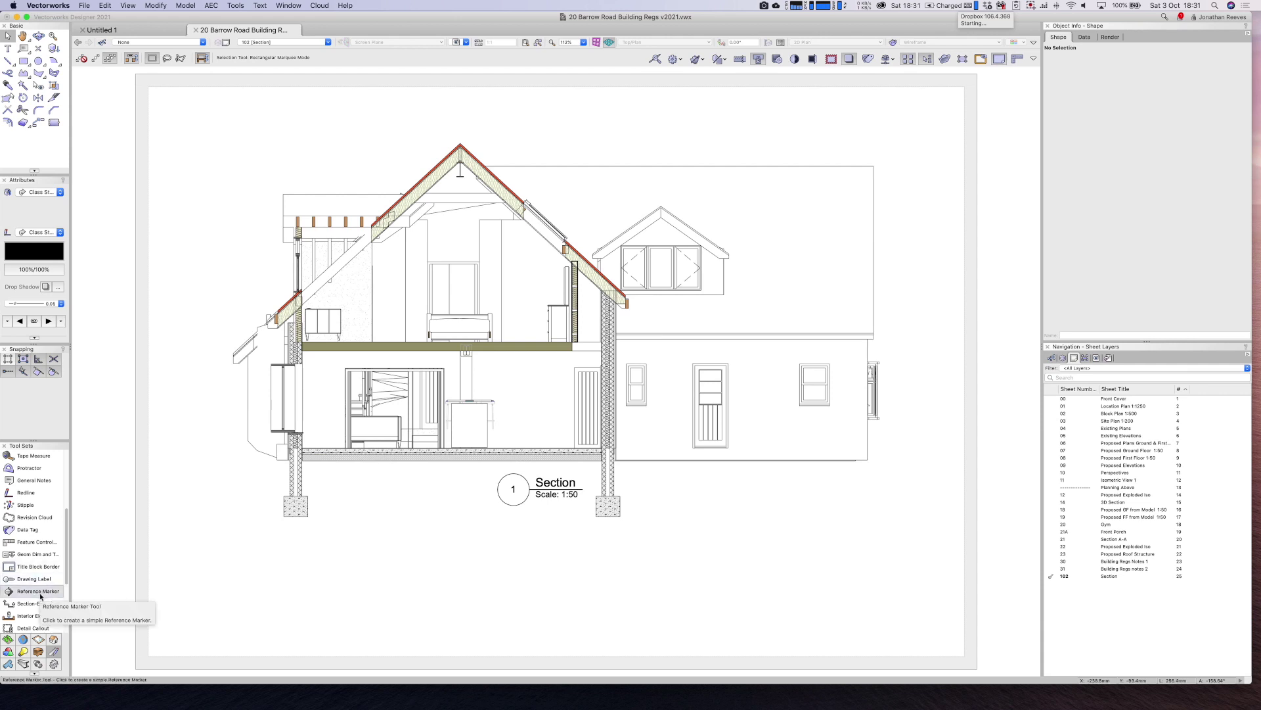
# Draw a detail callout with fillet radius 10 and style 'Dtl Callout Tag w Dwg Ttl' around the left footing
pyautogui.scroll(-2, 38, 593)
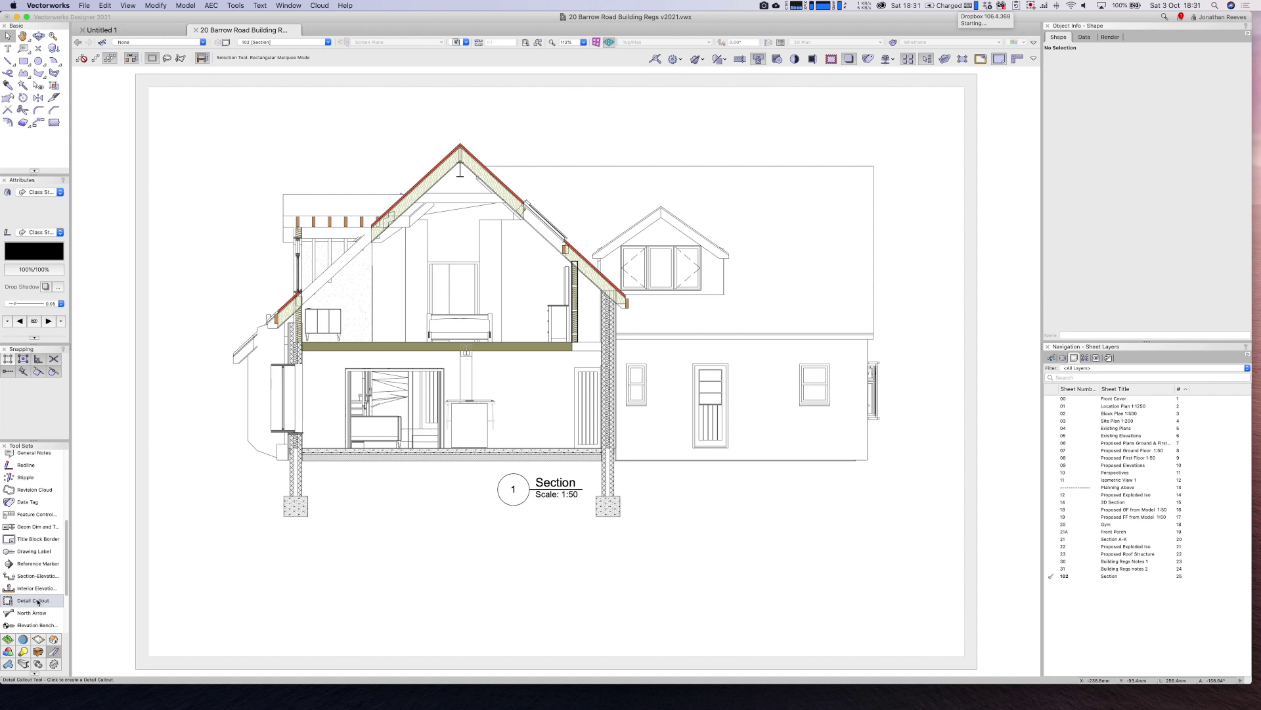
pyautogui.click(35, 600)
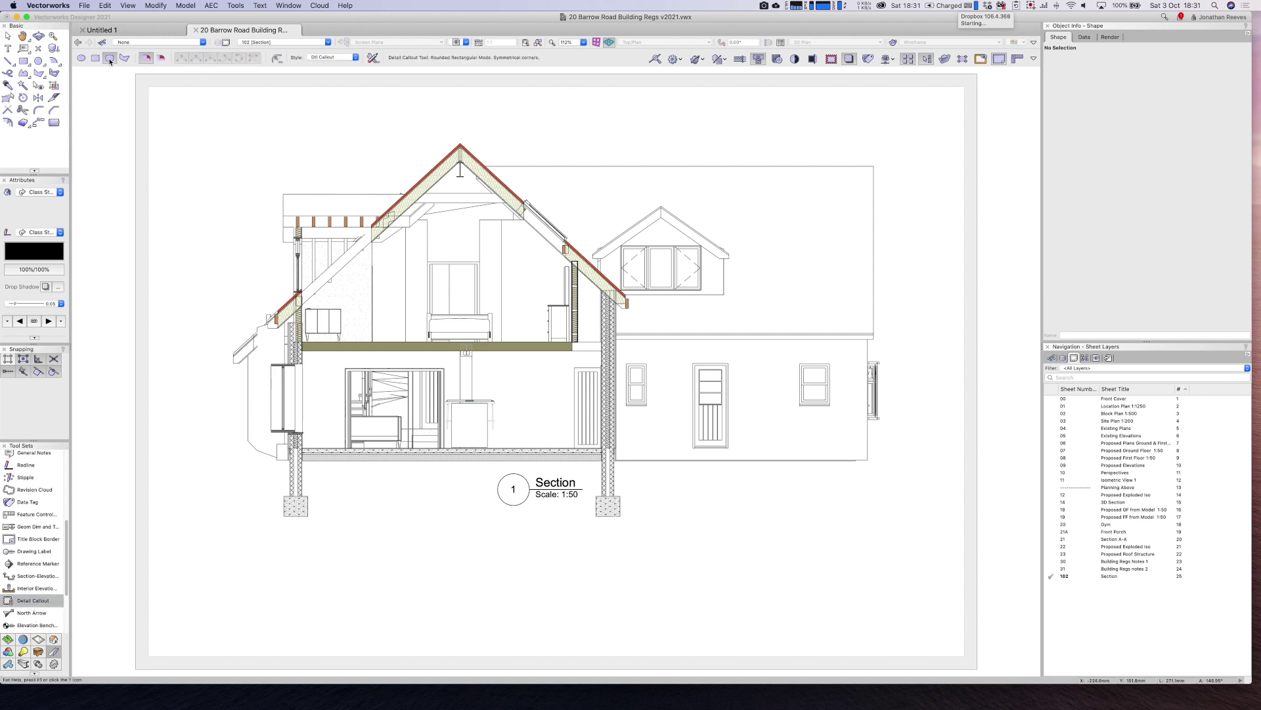
pyautogui.click(276, 58)
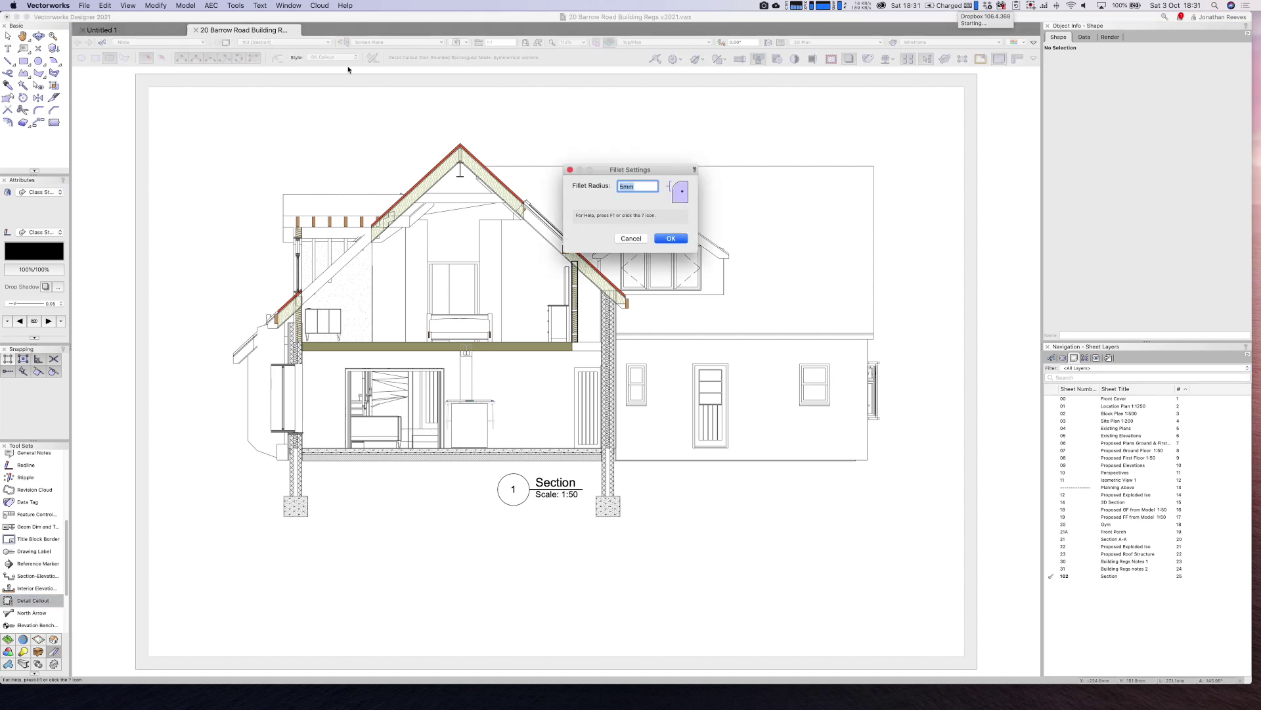
pyautogui.write('10')
pyautogui.press('Return')
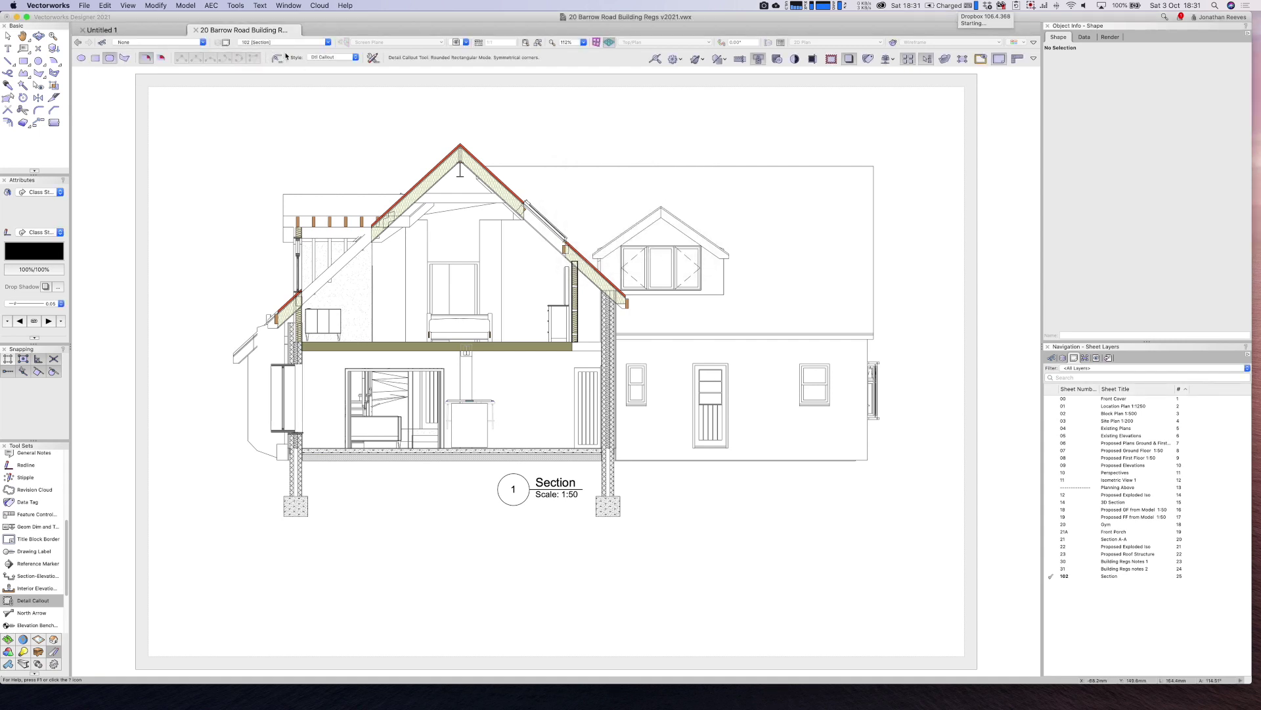
pyautogui.click(345, 58)
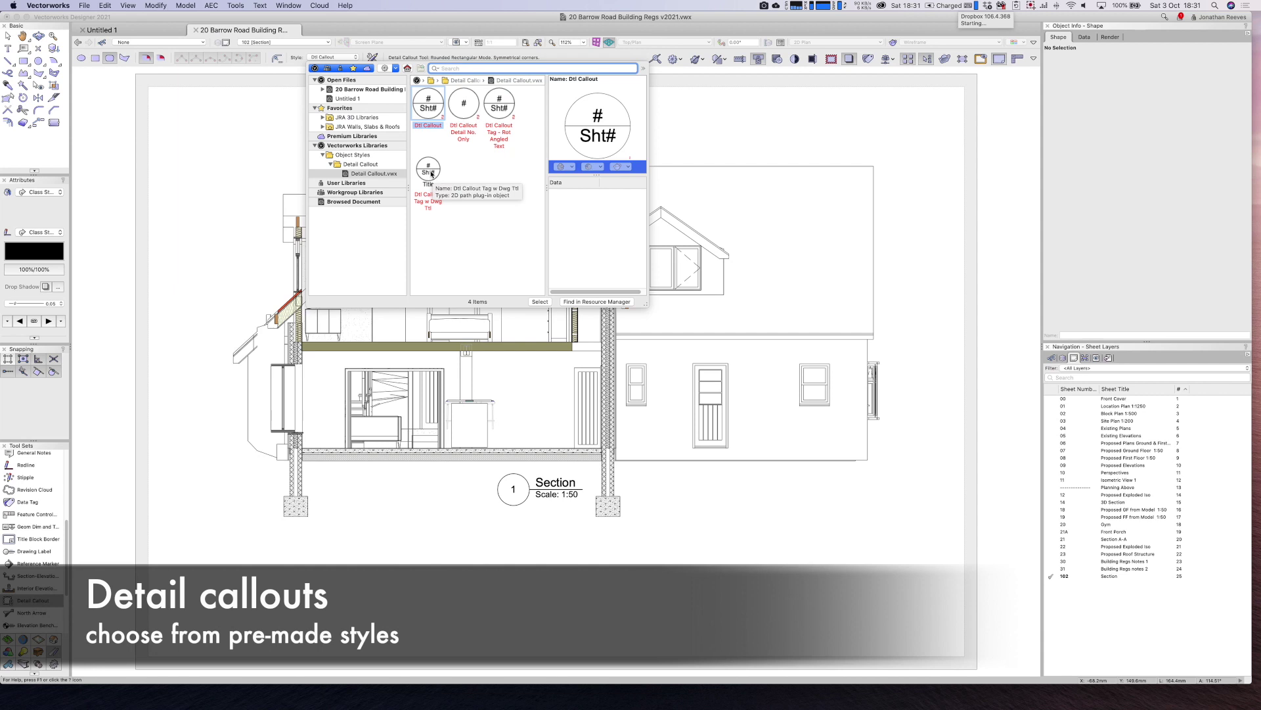
pyautogui.doubleClick(431, 172)
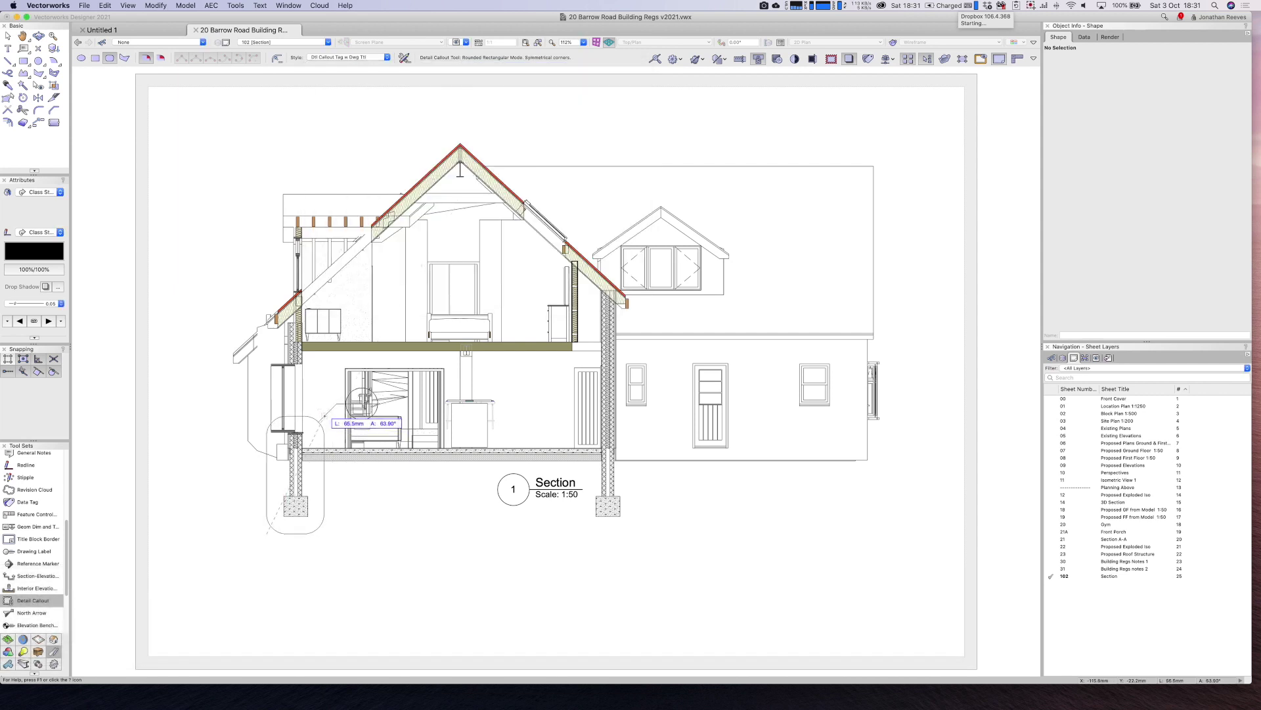
pyautogui.click(337, 402)
# Shift the callout tag left and create its detail viewport on new sheet layer 103 'Details'
pyautogui.press('x')
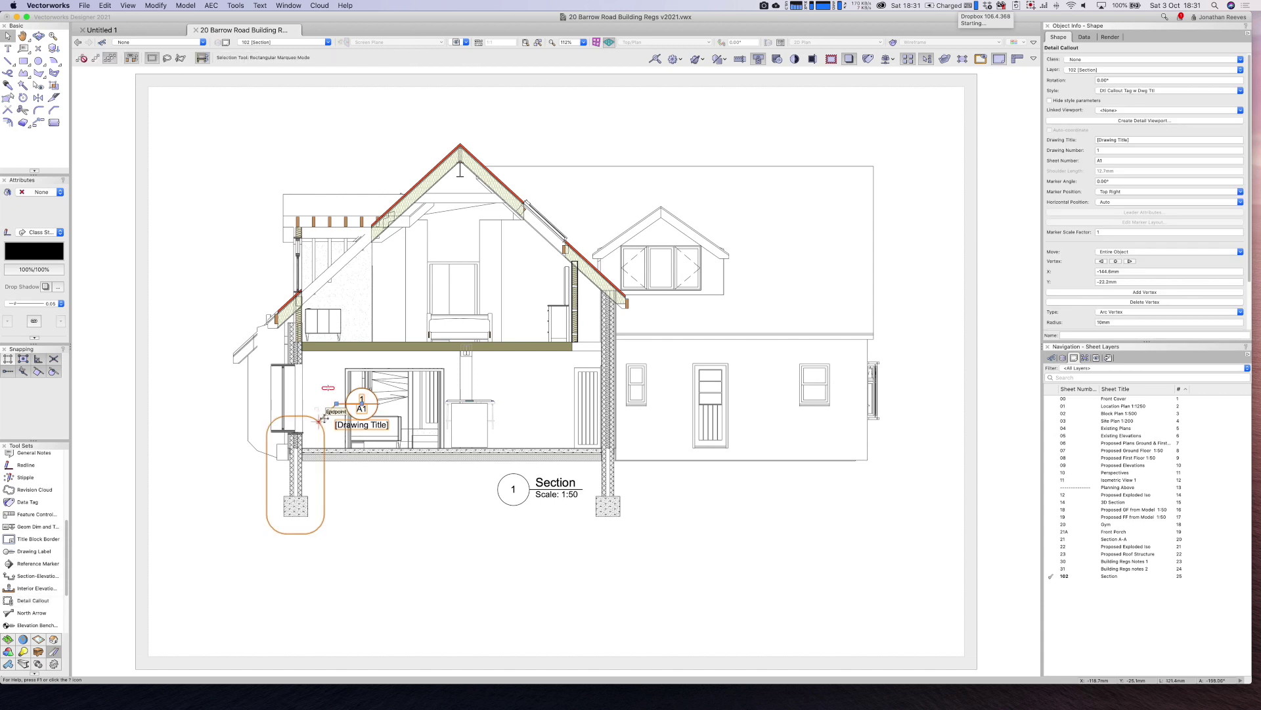
pyautogui.moveTo(337, 403); pyautogui.dragTo(228, 416)
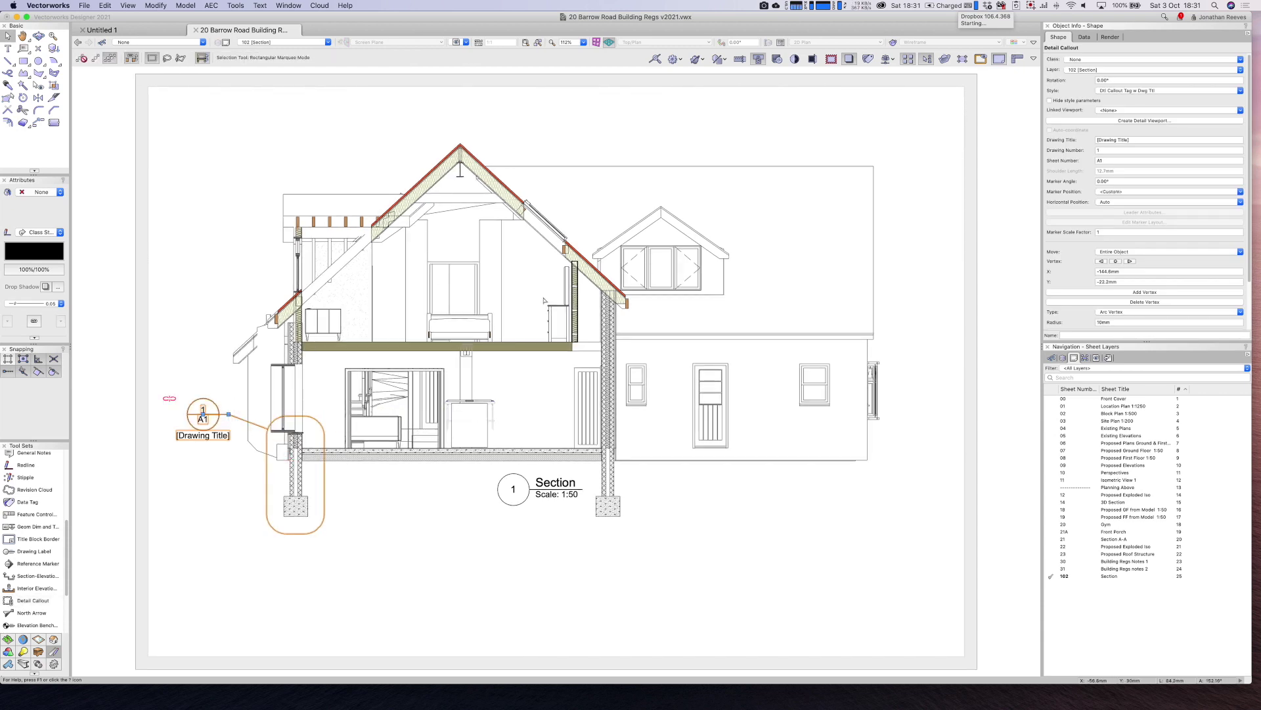
pyautogui.click(1133, 121)
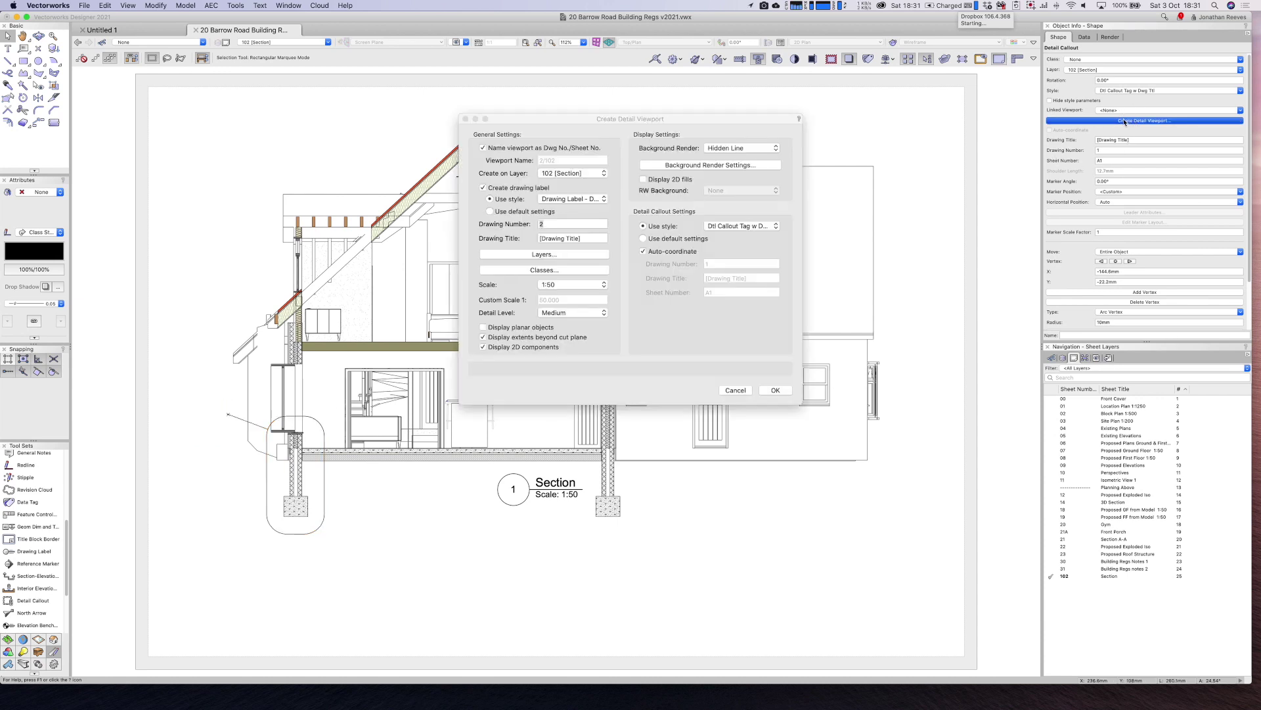
pyautogui.click(572, 173)
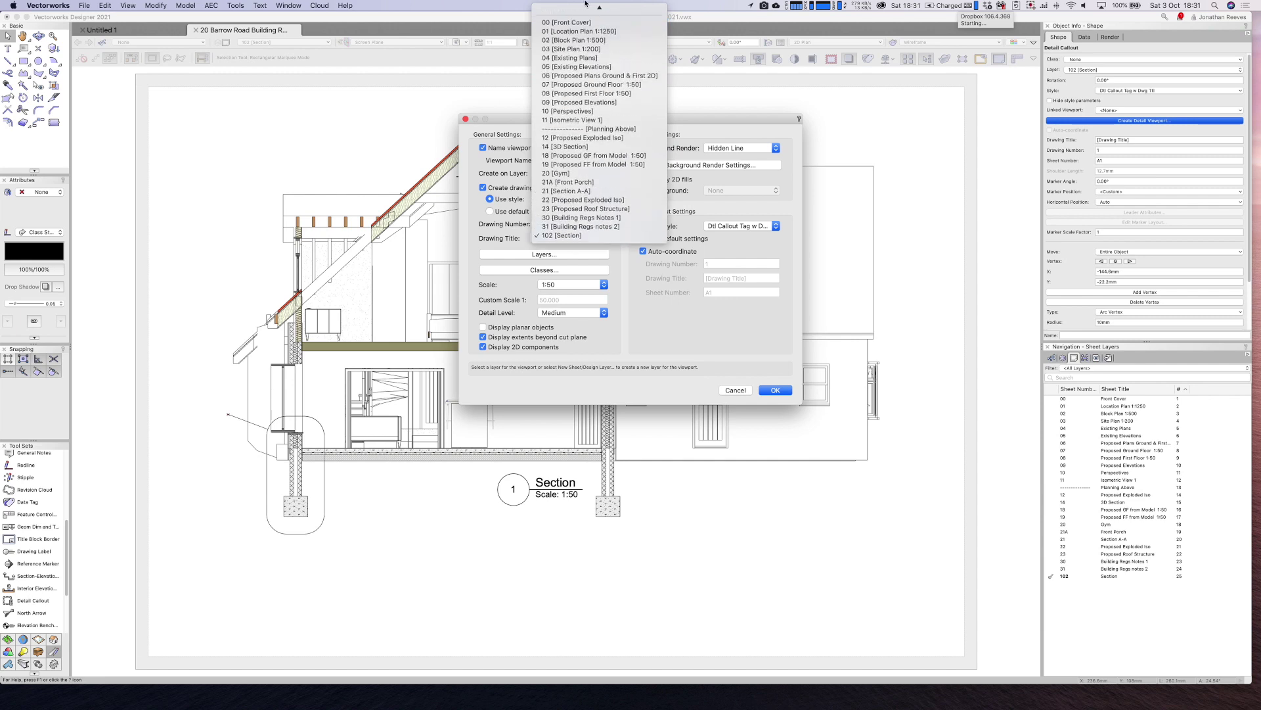
pyautogui.click(585, 8)
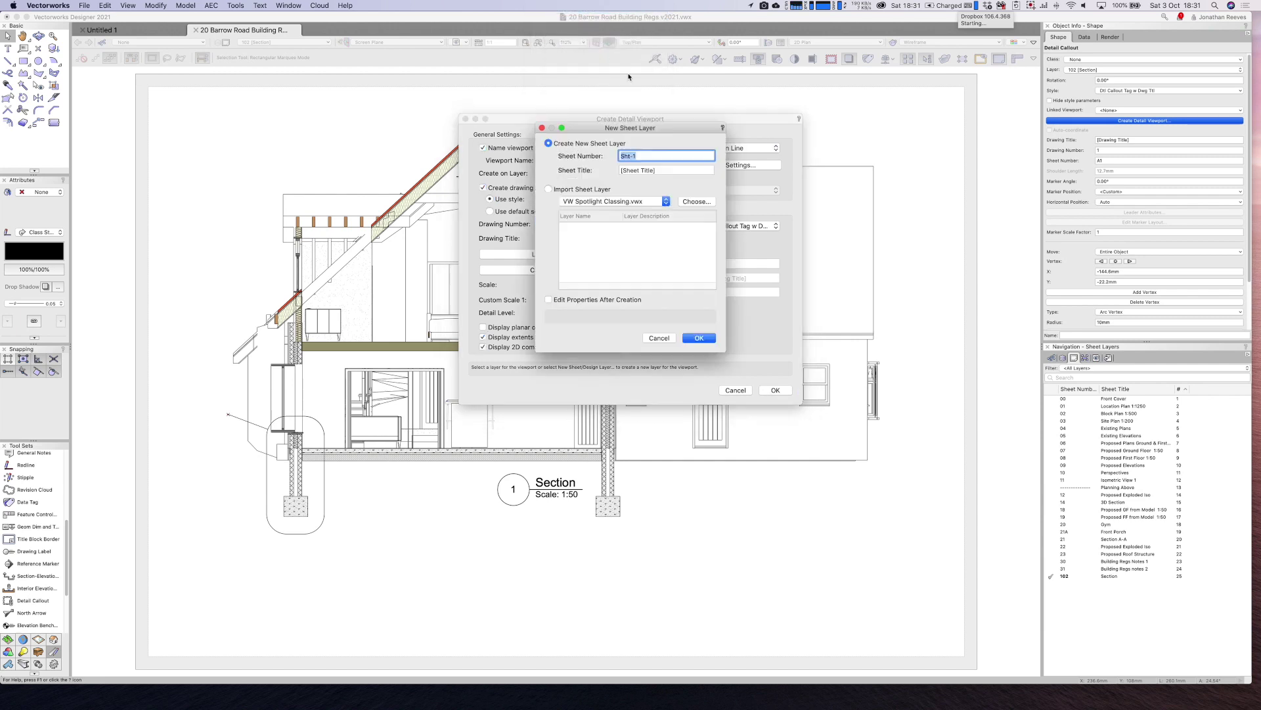
pyautogui.write('013')
pyautogui.press('BackSpace')
pyautogui.press('BackSpace')
pyautogui.press('BackSpace')
pyautogui.write('10')
pyautogui.press('Tab')
pyautogui.write('De')
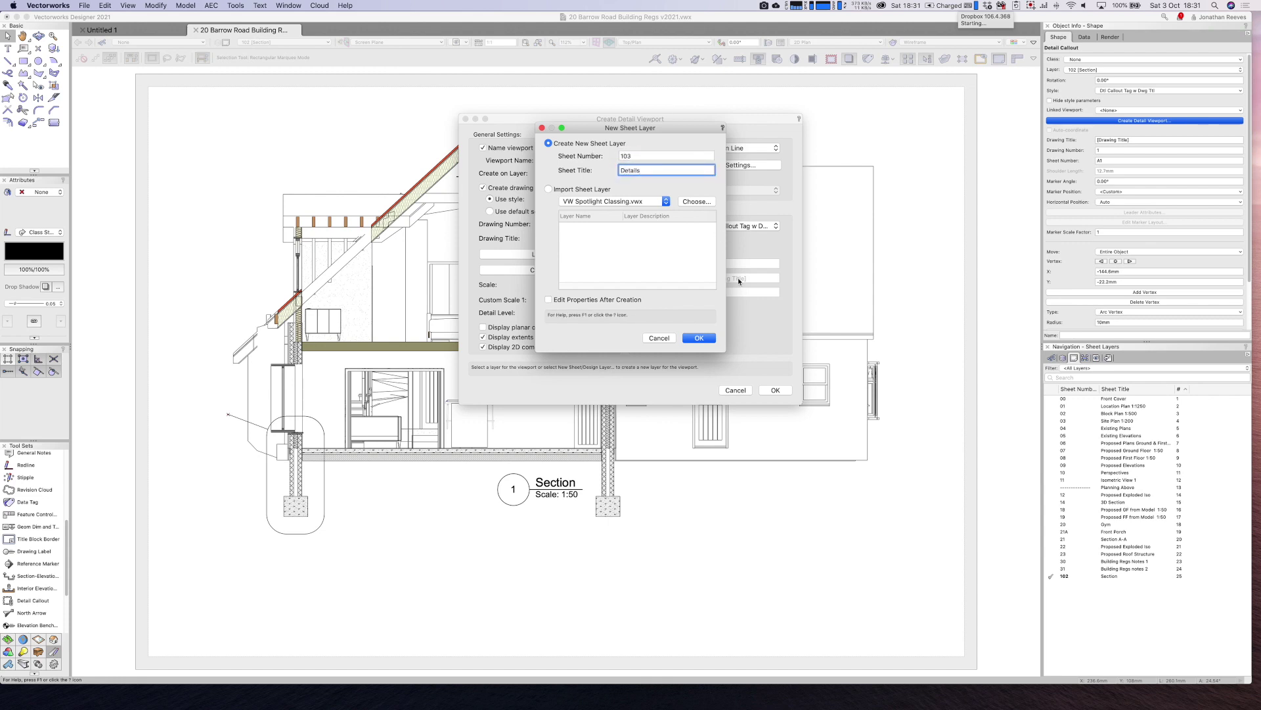
pyautogui.click(699, 337)
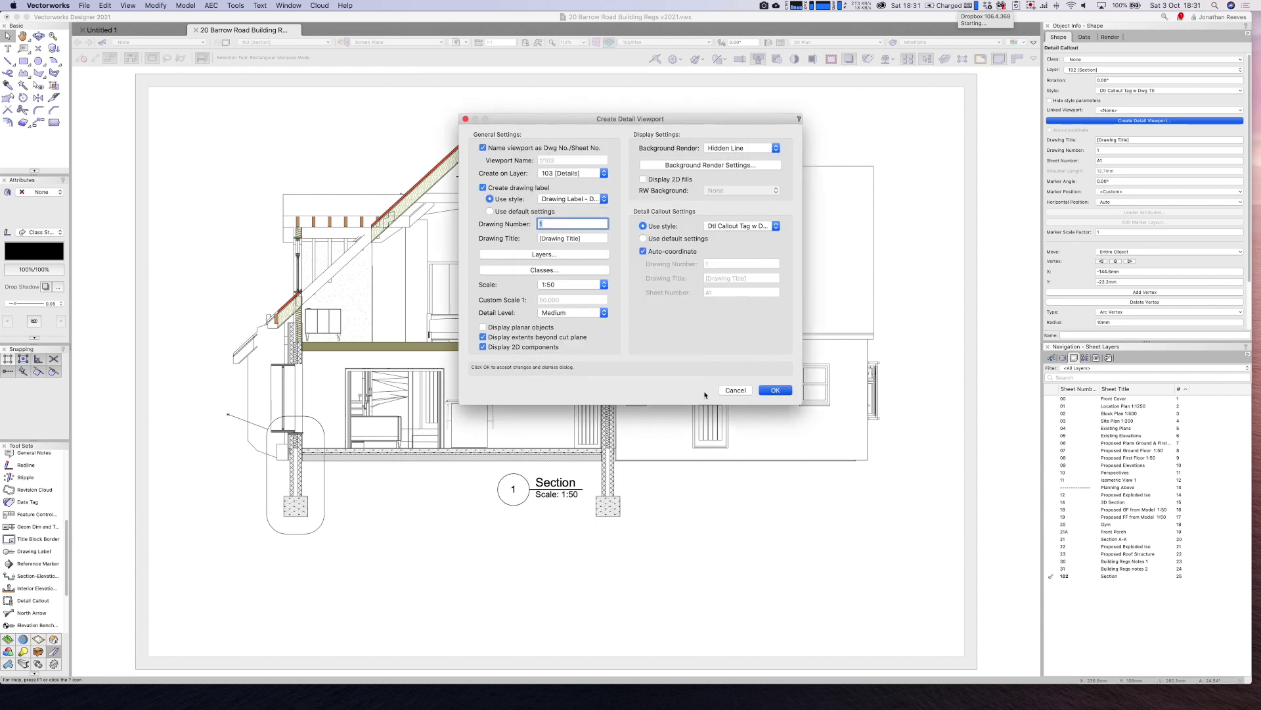
pyautogui.press('Return')
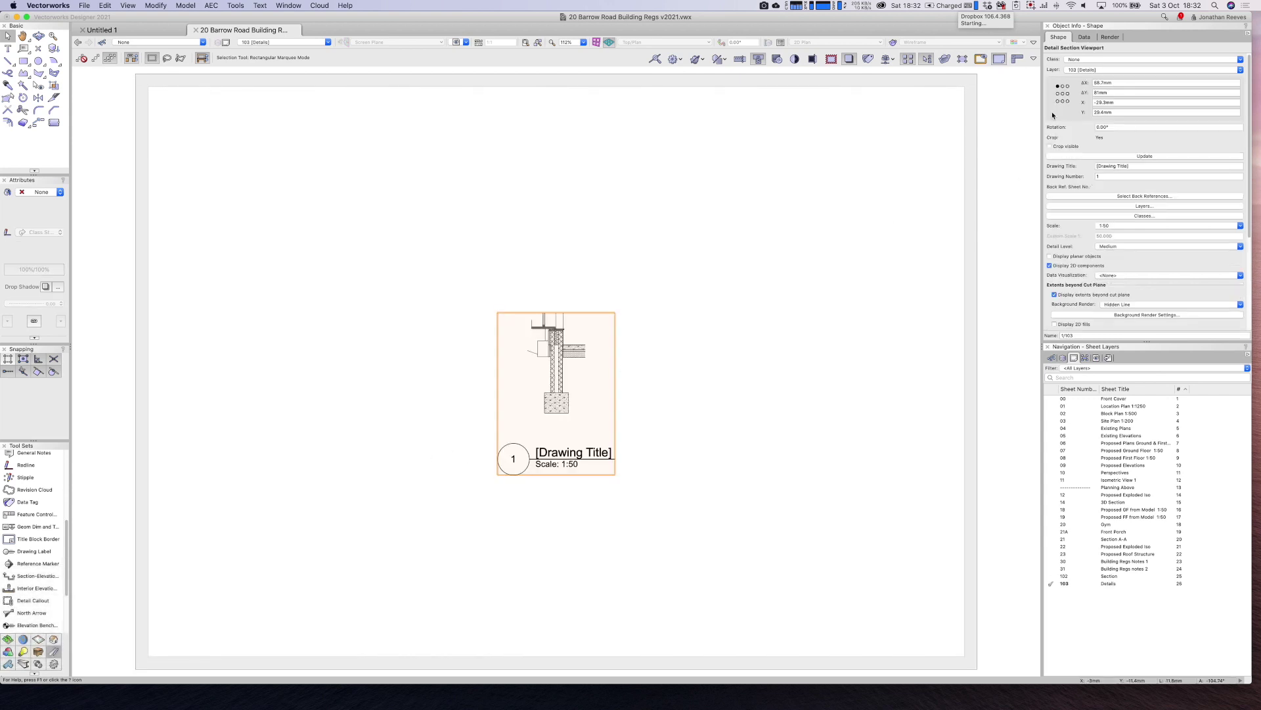
# Set the footing detail viewport's scale to 1:20
pyautogui.click(1049, 146)
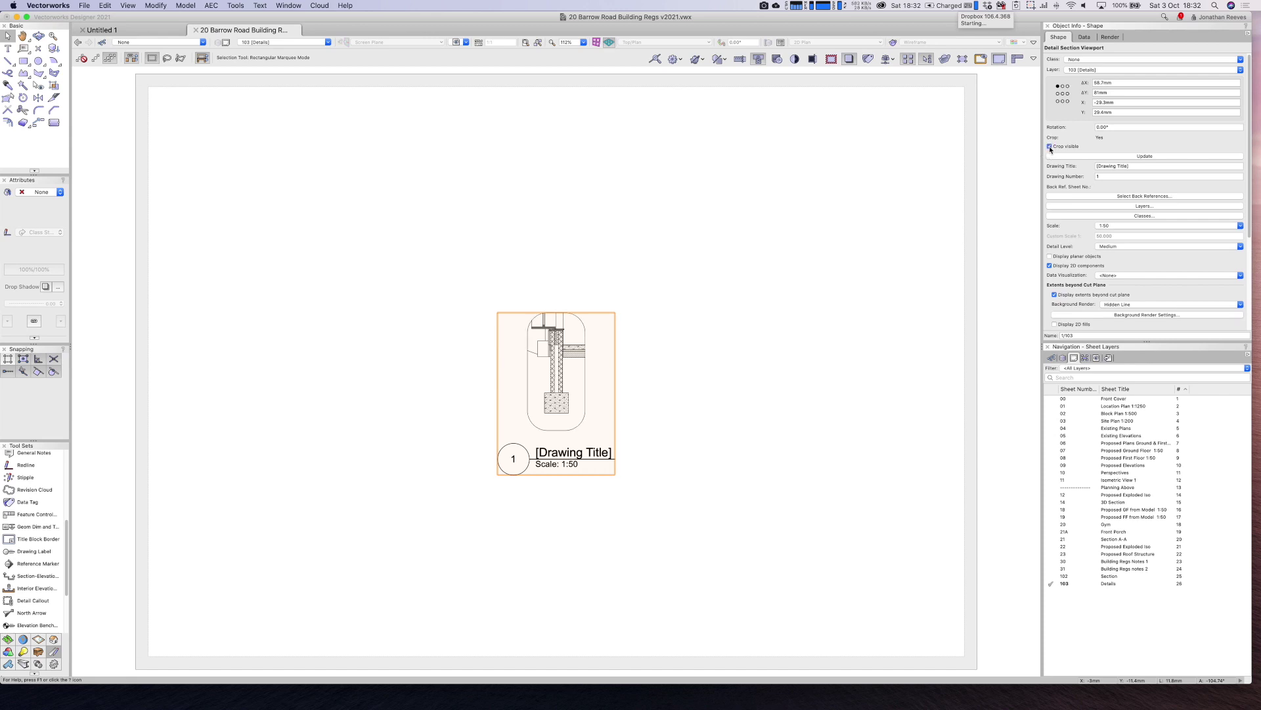
pyautogui.click(658, 352)
pyautogui.moveTo(585, 356); pyautogui.dragTo(304, 301)
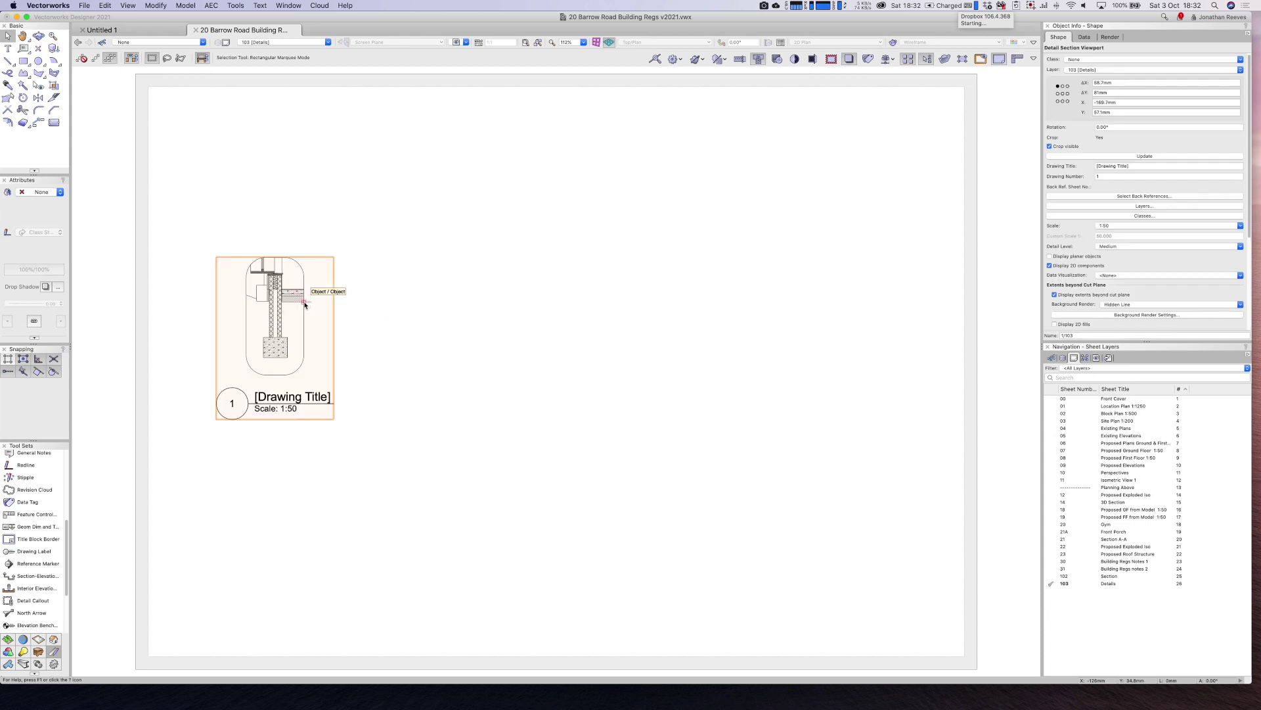
pyautogui.click(1121, 225)
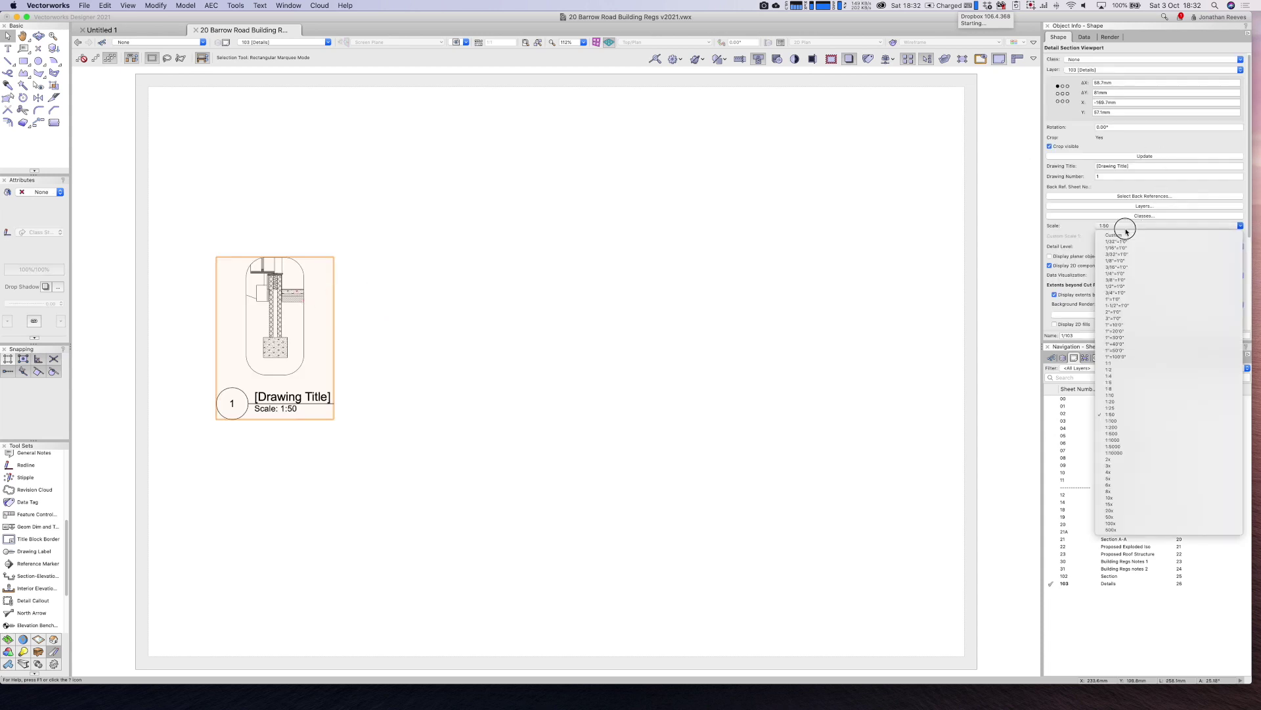
pyautogui.click(1115, 401)
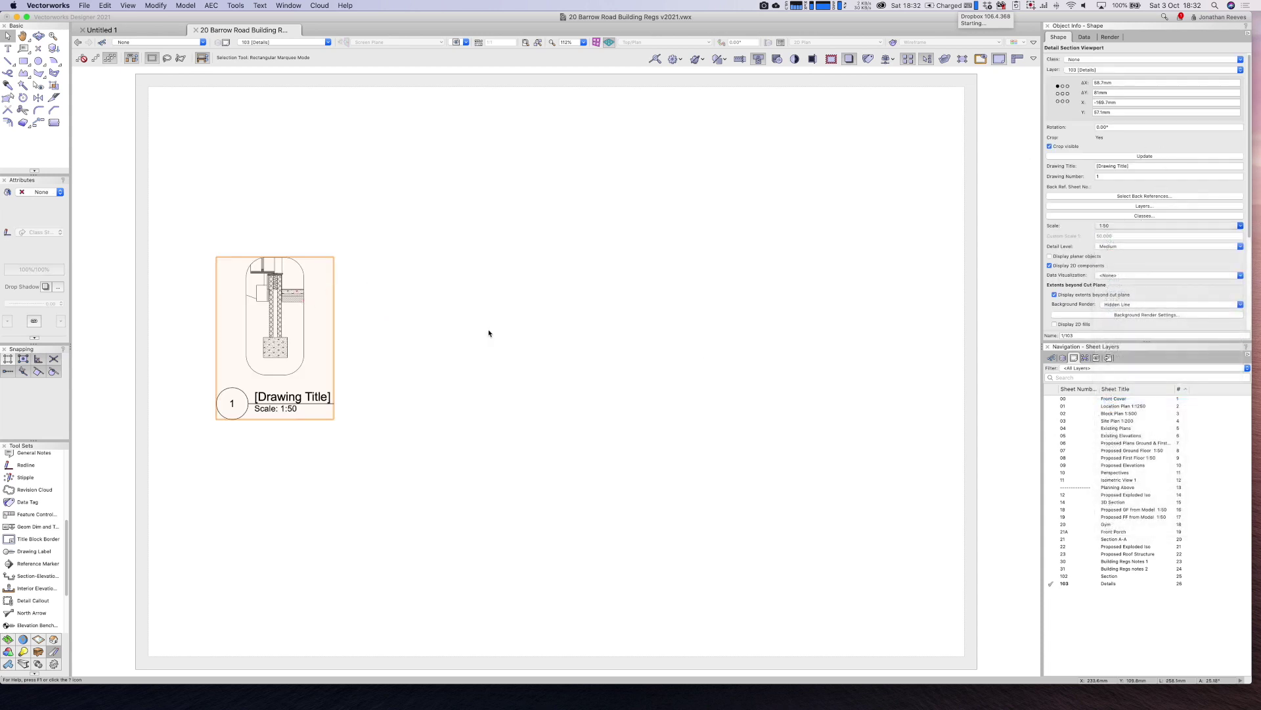
# Move the detail viewport onto the Details sheet page and nudge it right
pyautogui.scroll(-5, 395, 344)
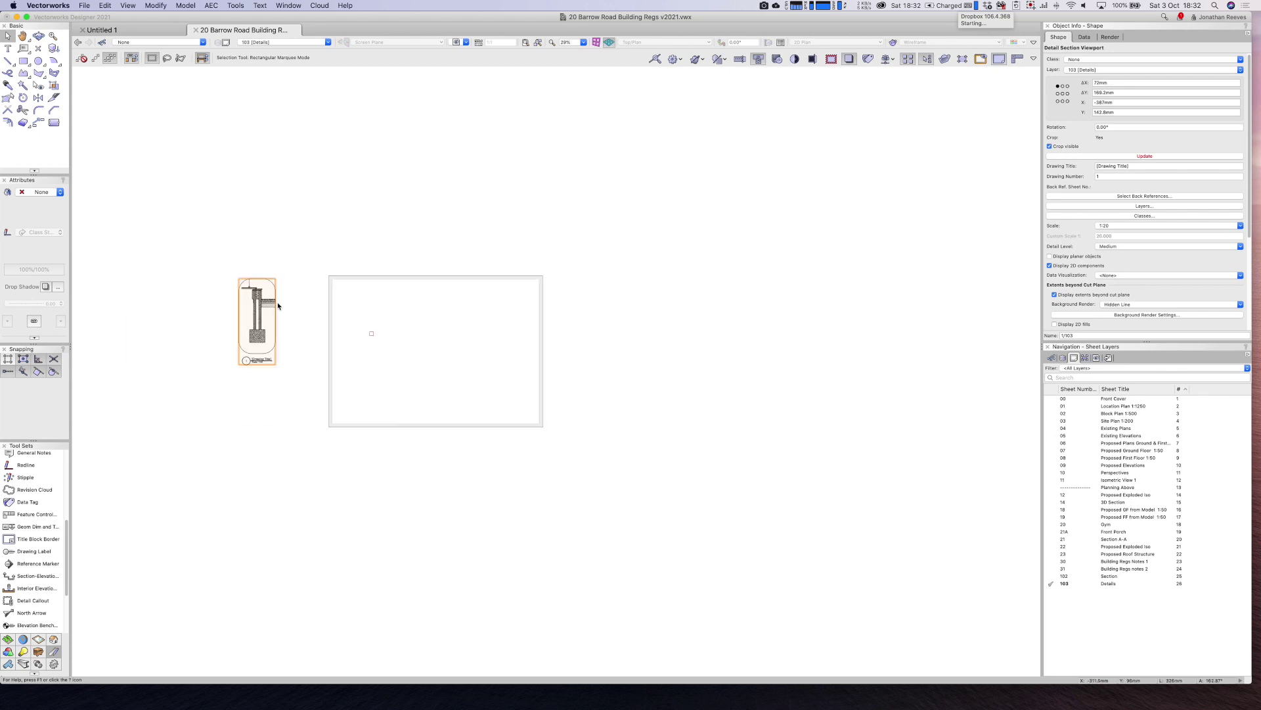
pyautogui.moveTo(274, 302); pyautogui.dragTo(381, 323)
pyautogui.scroll(5, 407, 322)
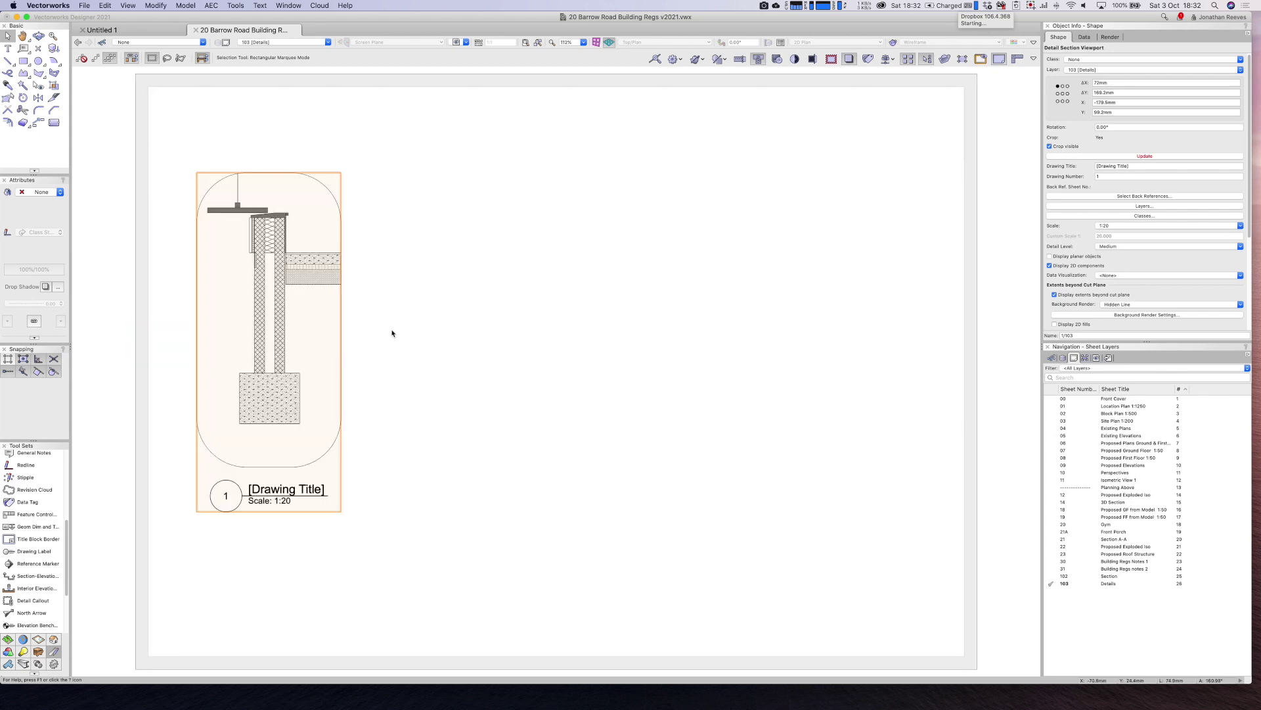
pyautogui.click(414, 272)
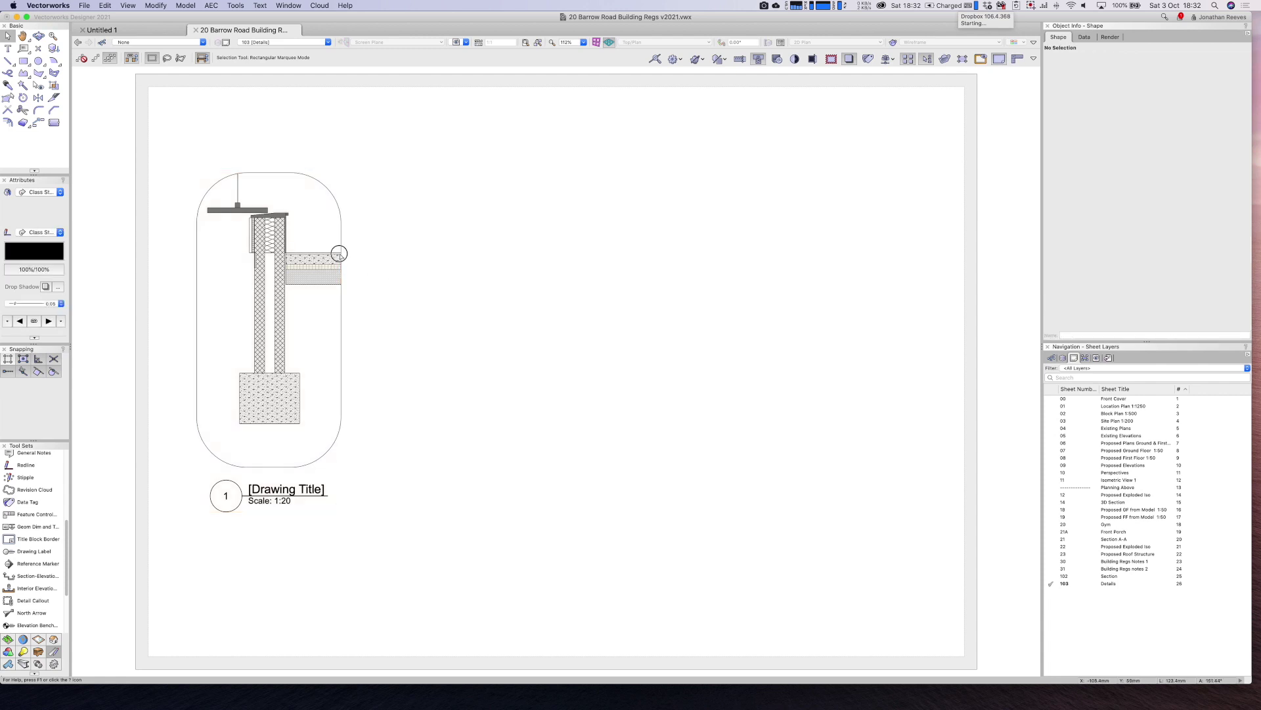
pyautogui.click(364, 254)
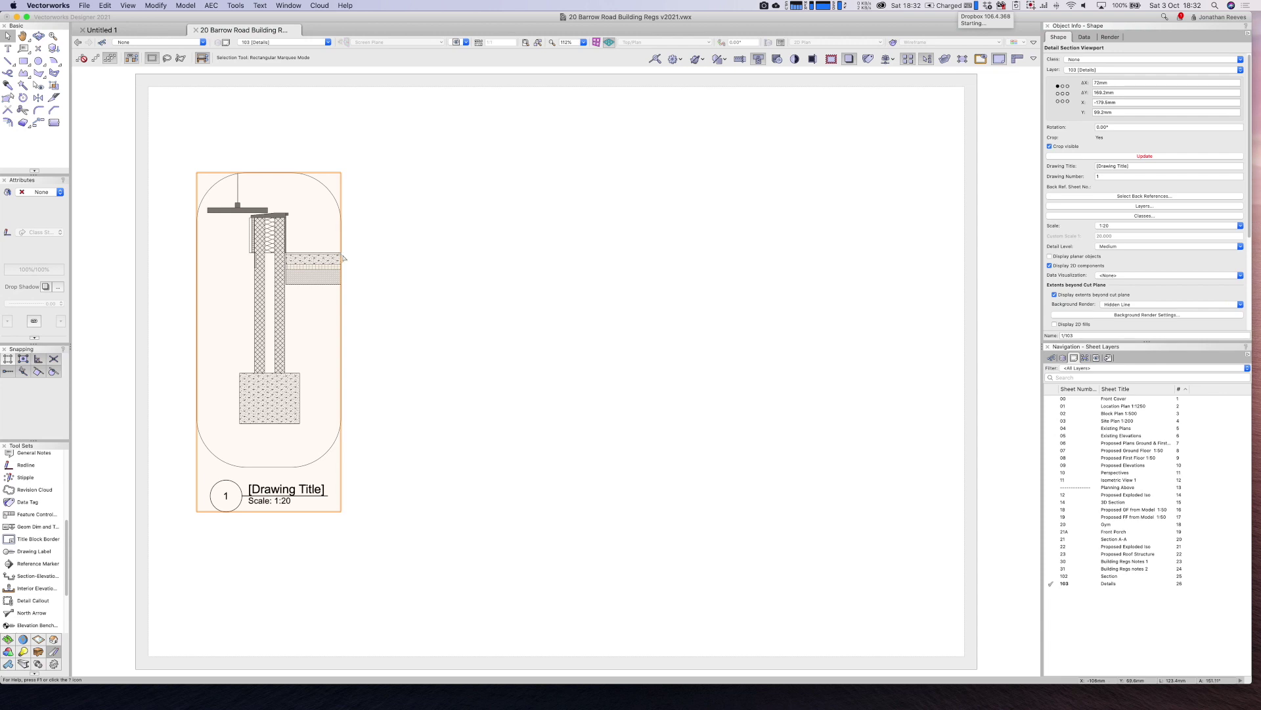
pyautogui.moveTo(341, 254); pyautogui.dragTo(452, 259)
pyautogui.click(452, 258)
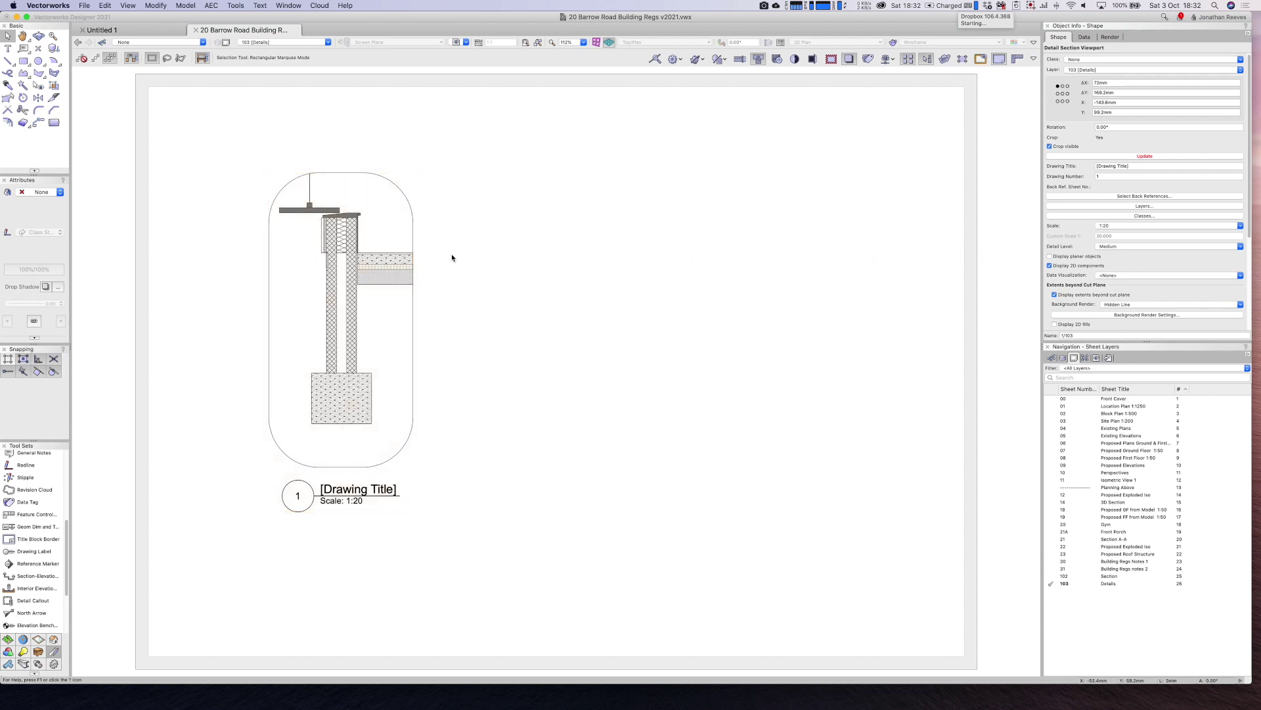
# Add a Towards Text callout note 'Insulate existing floor and intall electric underfloor heating' at the floor build-up
pyautogui.click(24, 49)
pyautogui.click(96, 58)
pyautogui.click(131, 58)
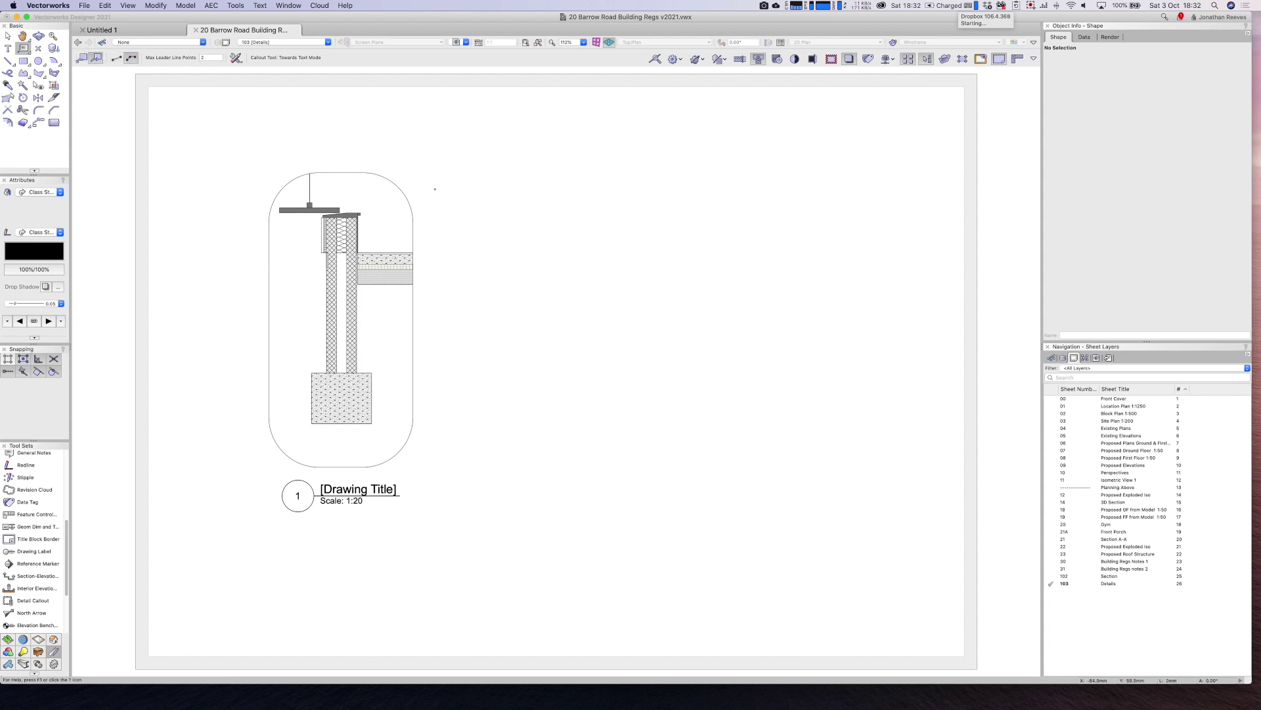
pyautogui.click(387, 253)
pyautogui.click(443, 199)
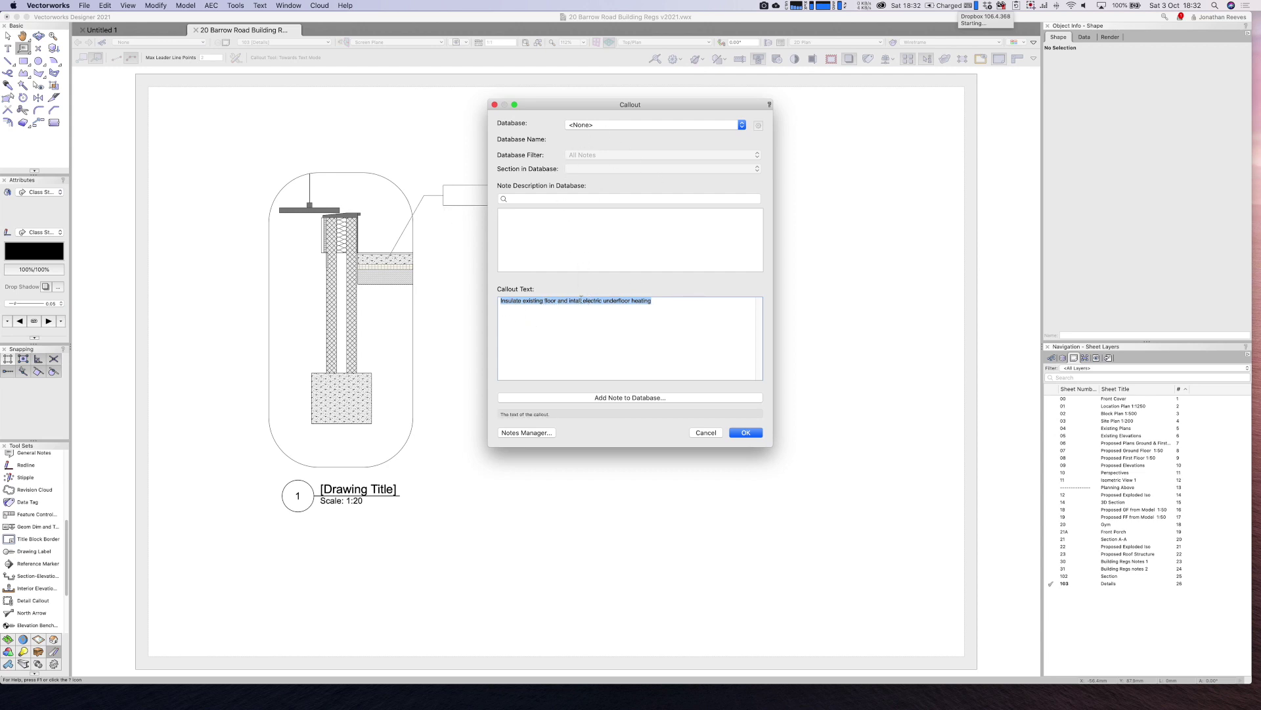
pyautogui.click(746, 432)
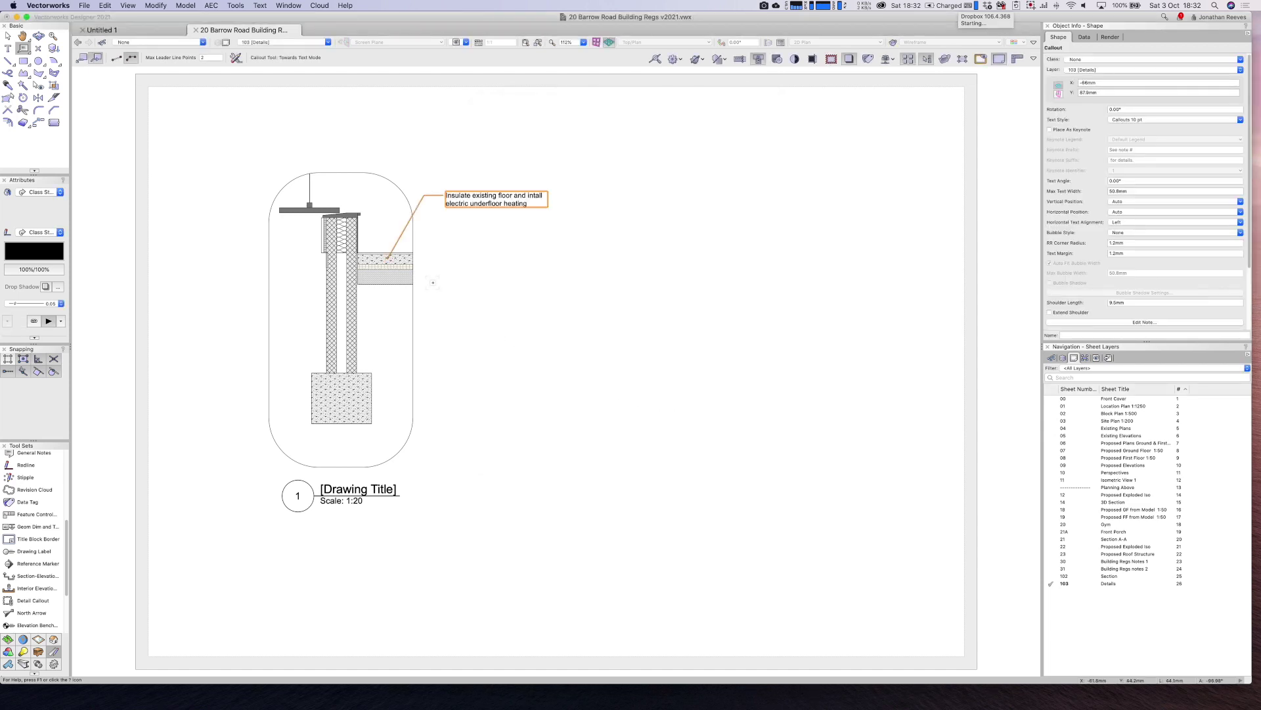
# Add a second callout note 'Hardcore' pointing to the hardcore layer
pyautogui.click(400, 286)
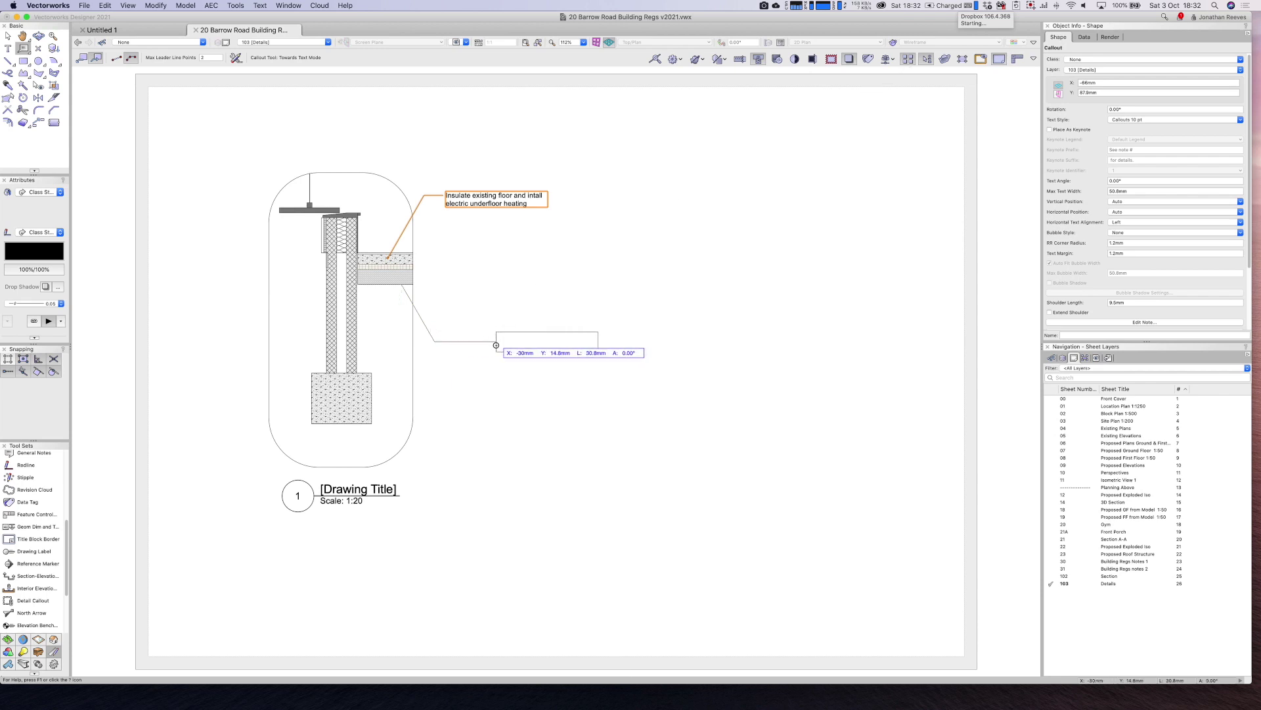
pyautogui.click(435, 341)
pyautogui.write('Hardcore')
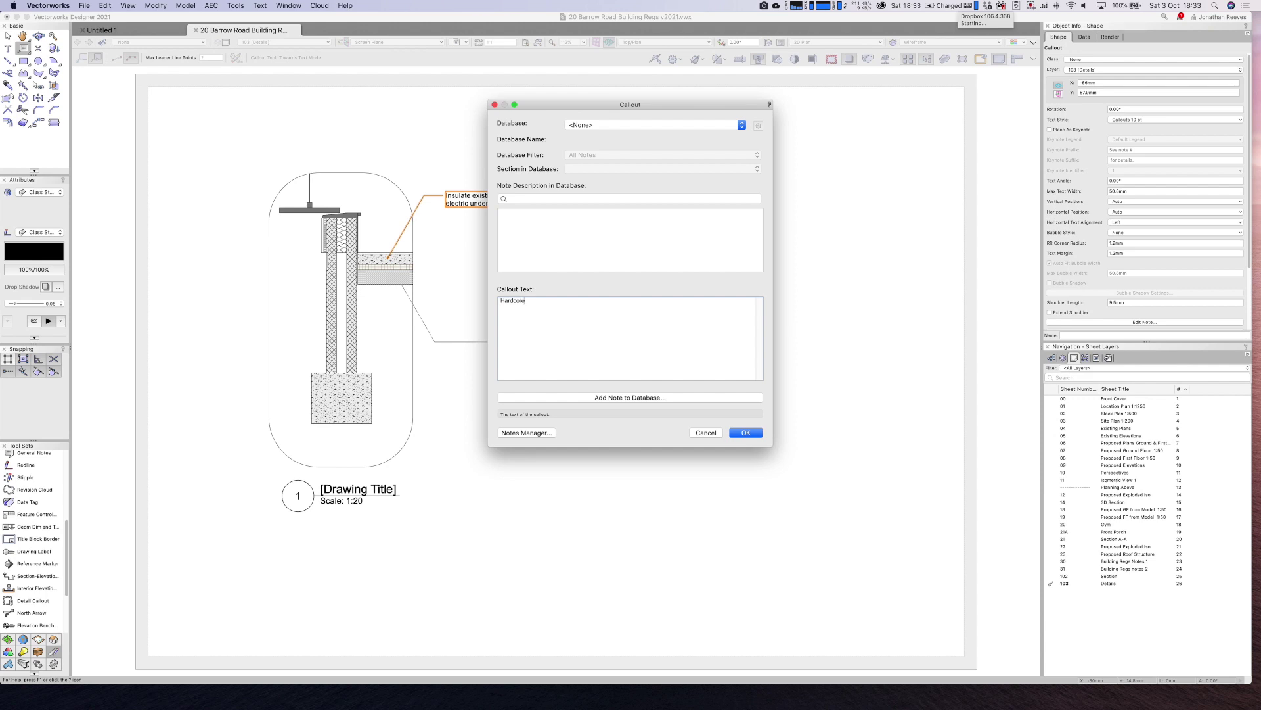
pyautogui.click(746, 432)
pyautogui.click(558, 372)
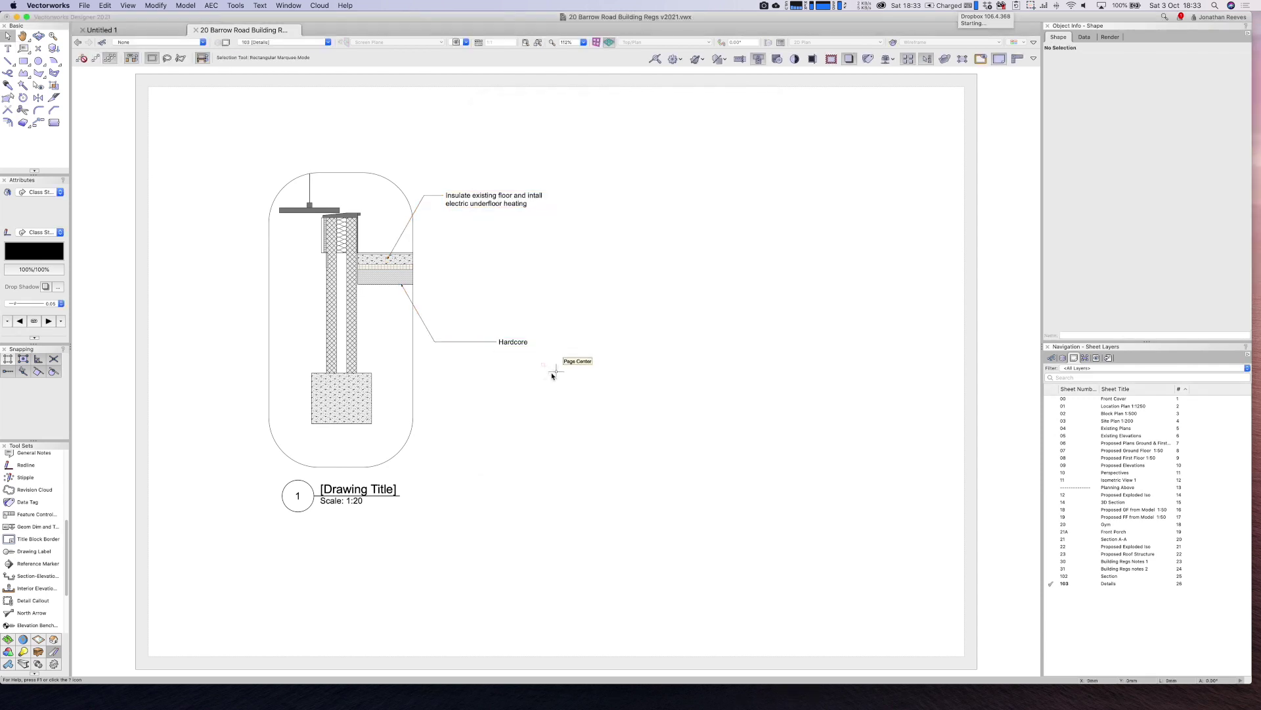
# Set the detail viewport's back references to all defining objects, save, and go to sheet 102
pyautogui.click(378, 464)
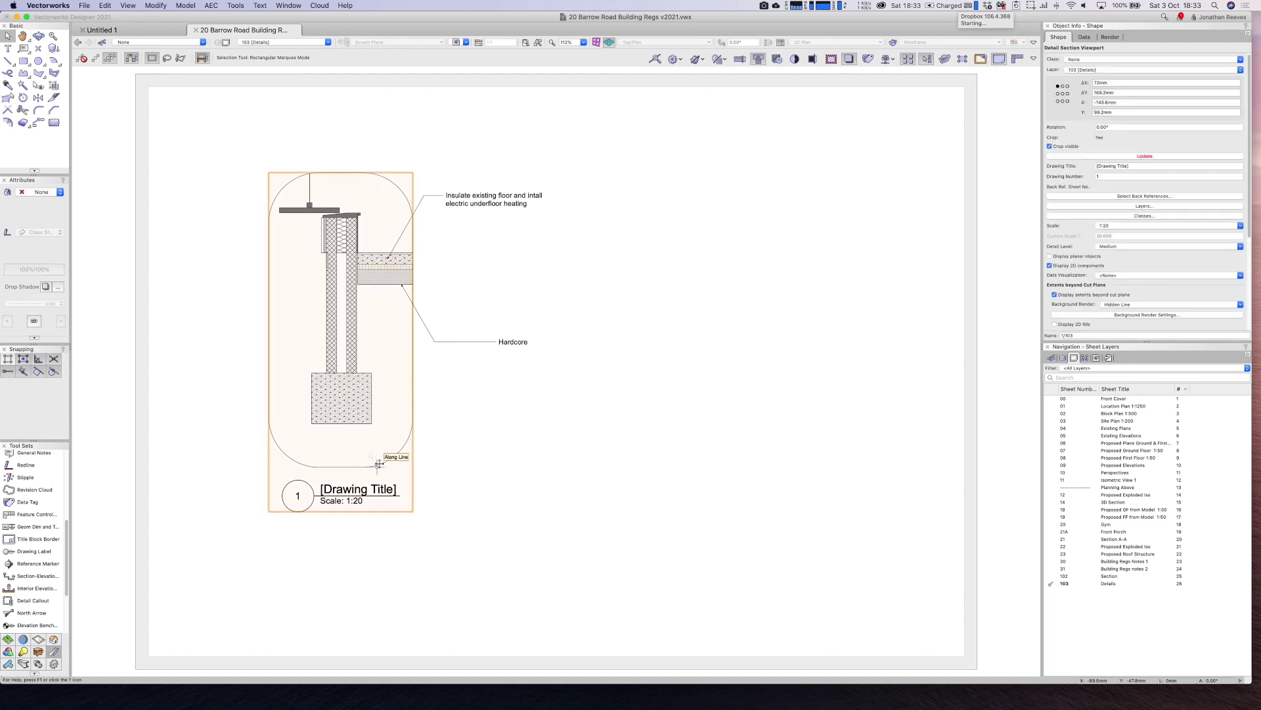
pyautogui.click(1136, 195)
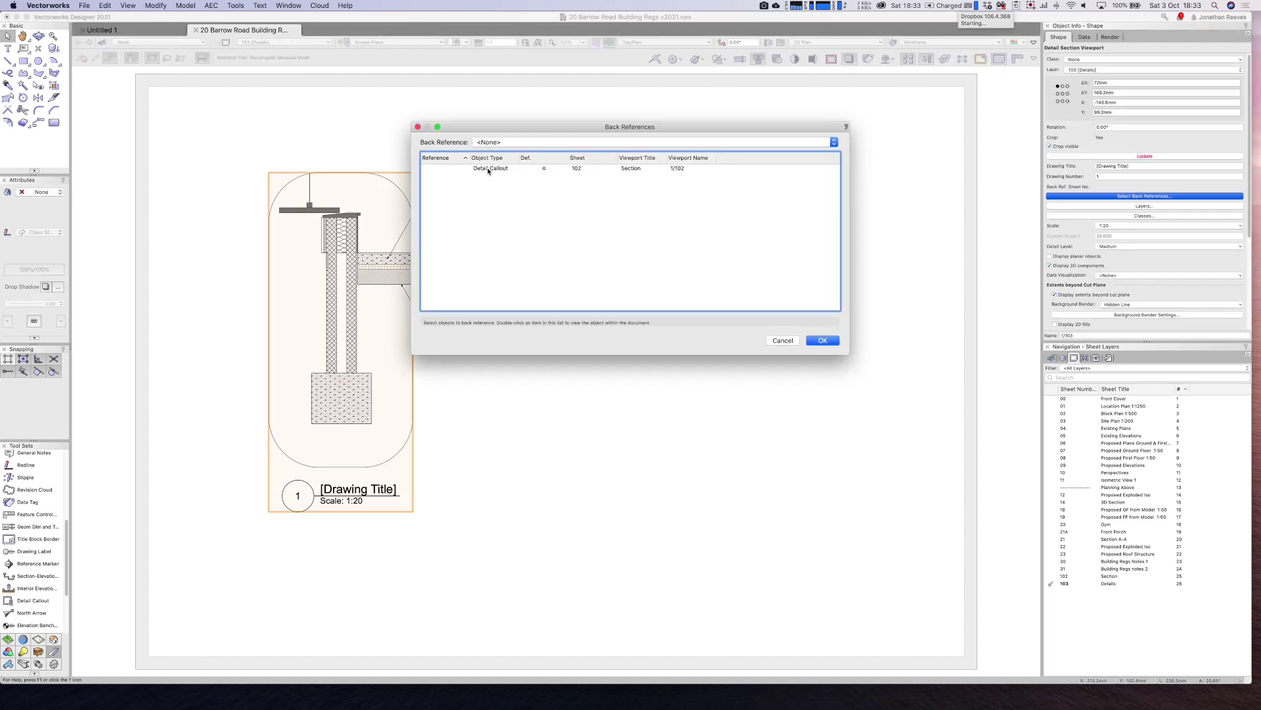
pyautogui.click(503, 142)
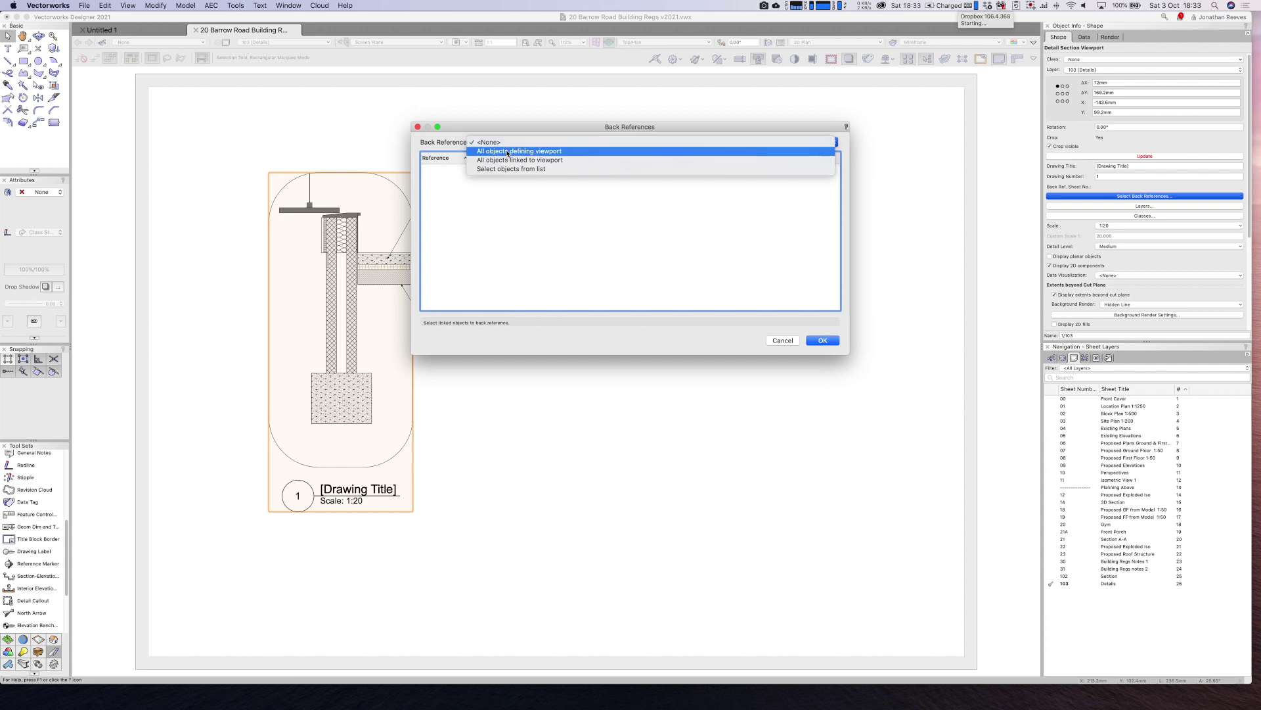
pyautogui.click(507, 152)
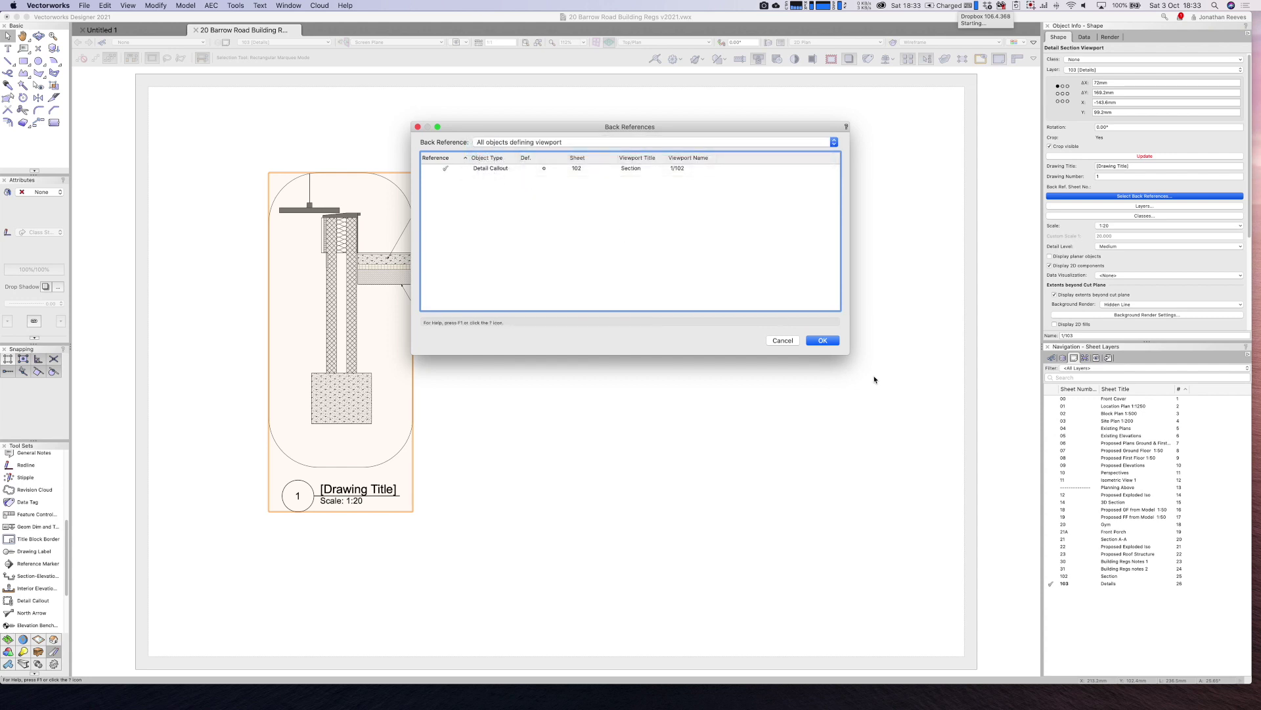
pyautogui.click(823, 341)
pyautogui.click(682, 341)
pyautogui.press('super+s')
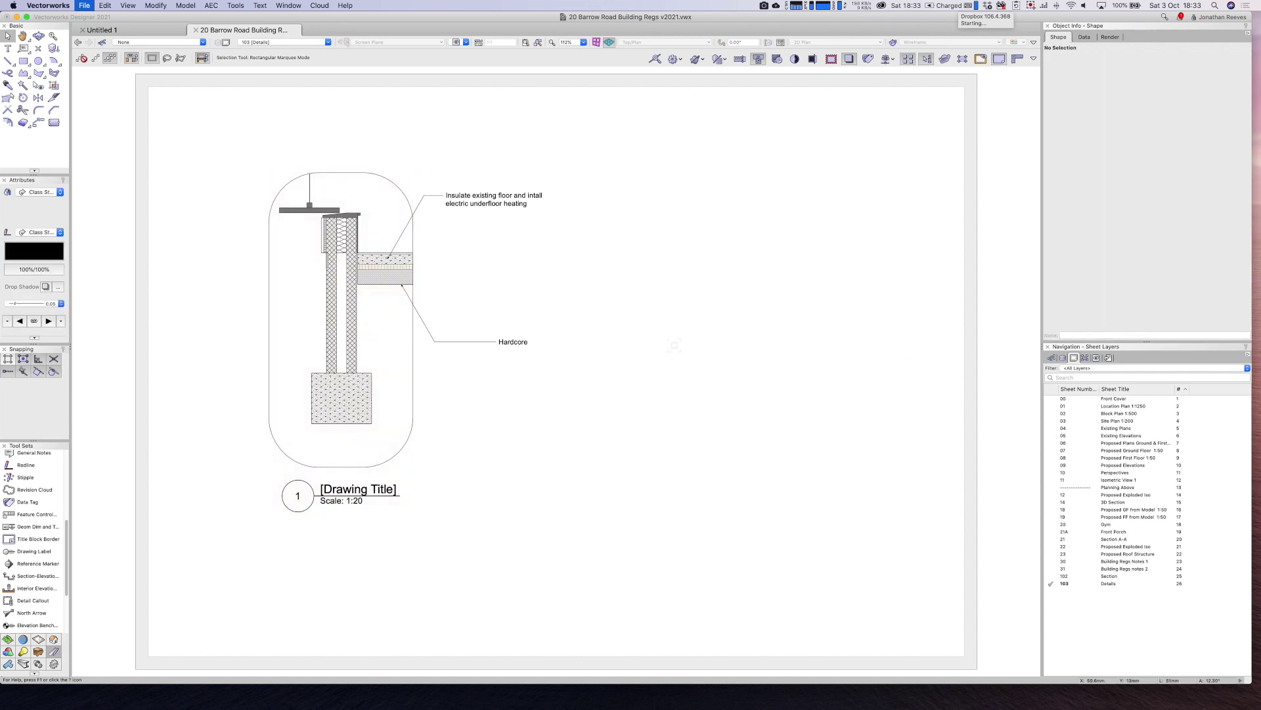
pyautogui.click(1109, 578)
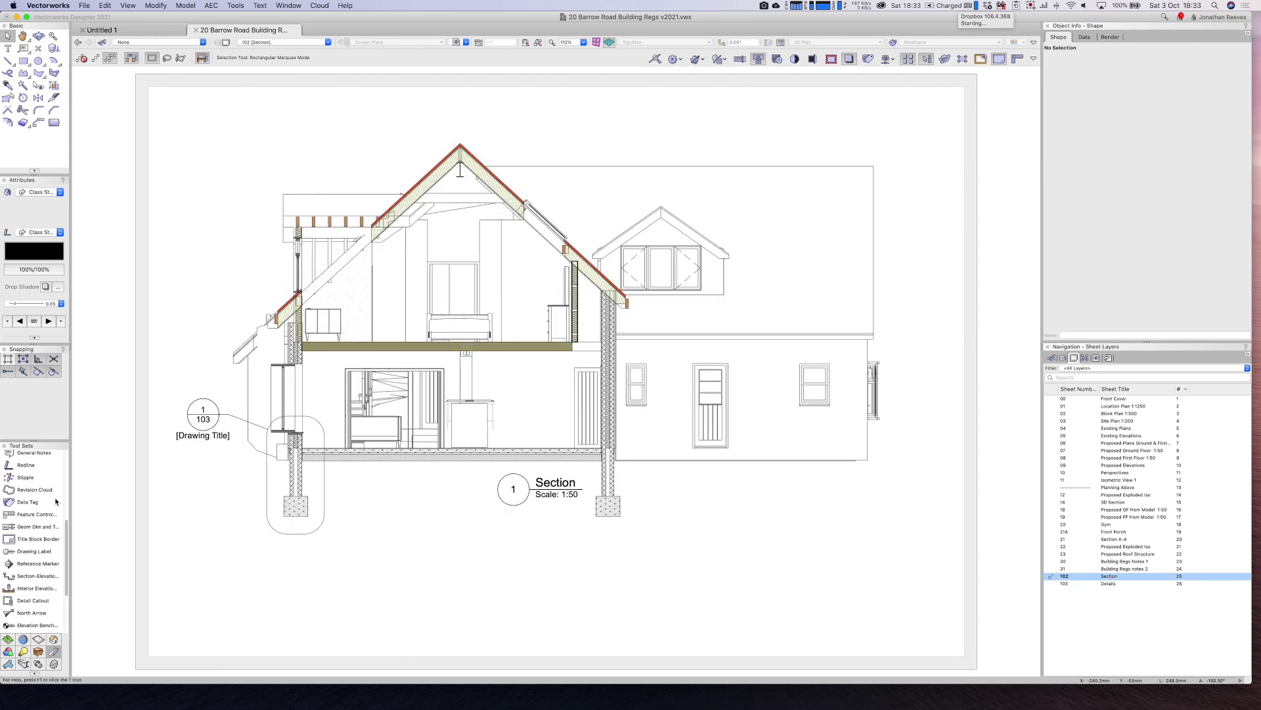
# Draw a detail callout boundary around the roof ridge
pyautogui.click(29, 602)
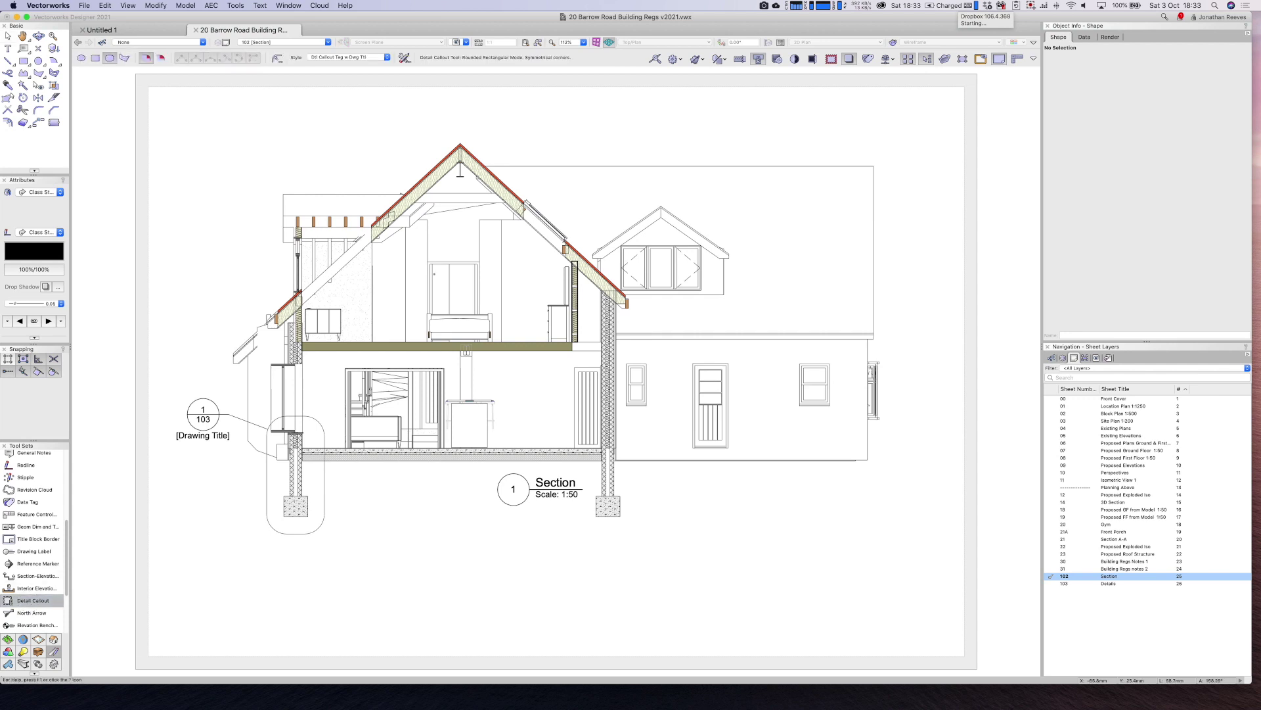
pyautogui.click(432, 136)
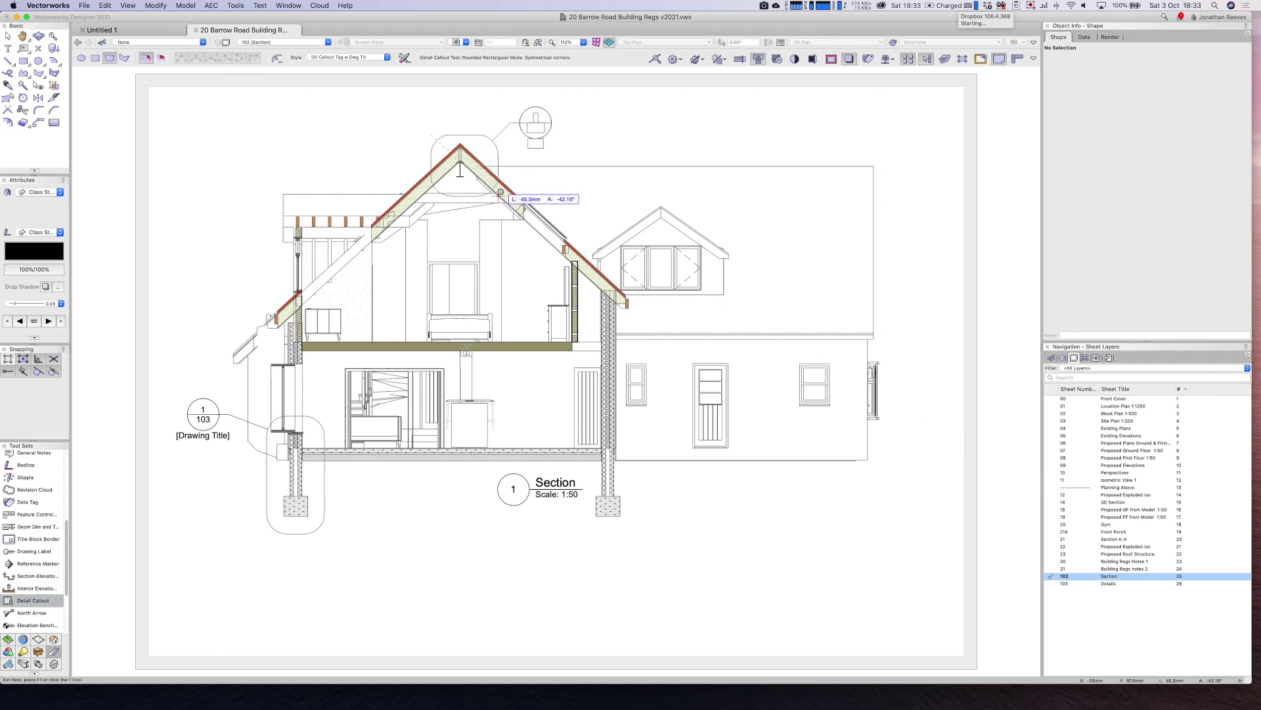
pyautogui.click(496, 193)
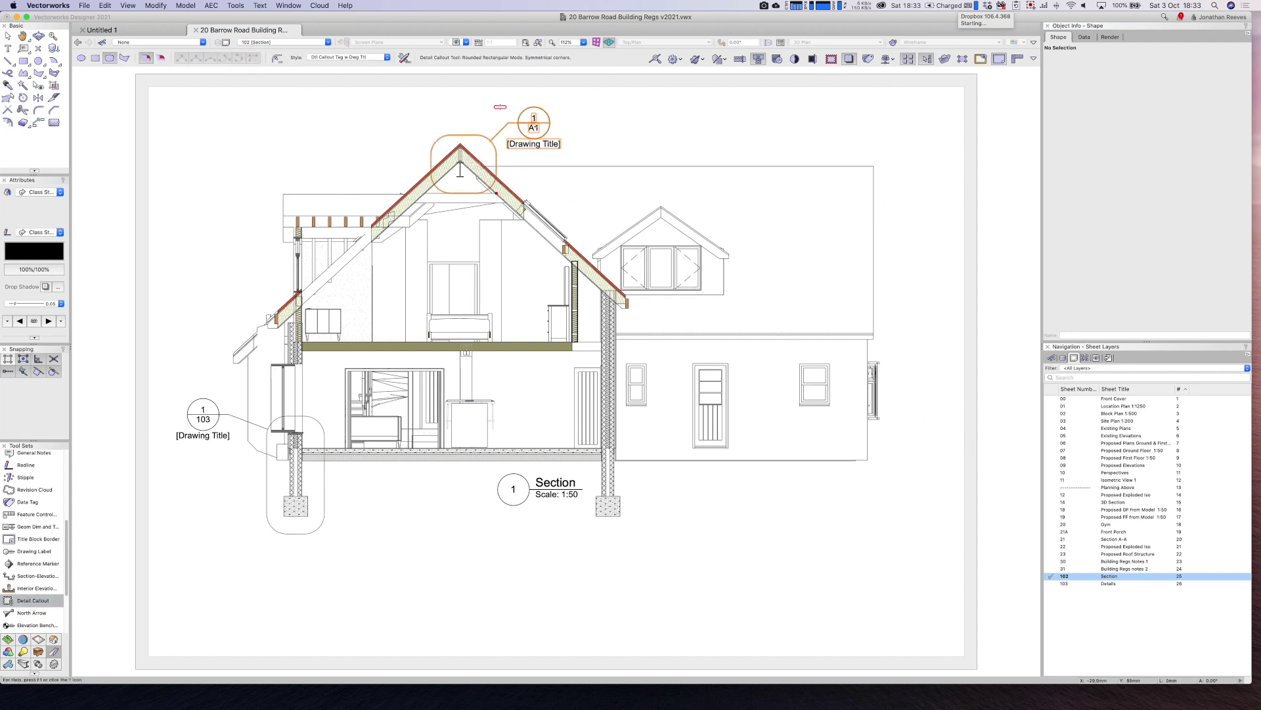
pyautogui.press('x')
# Give the ridge callout drawing number 2 and drawing title 'Ridge'
pyautogui.click(1106, 150)
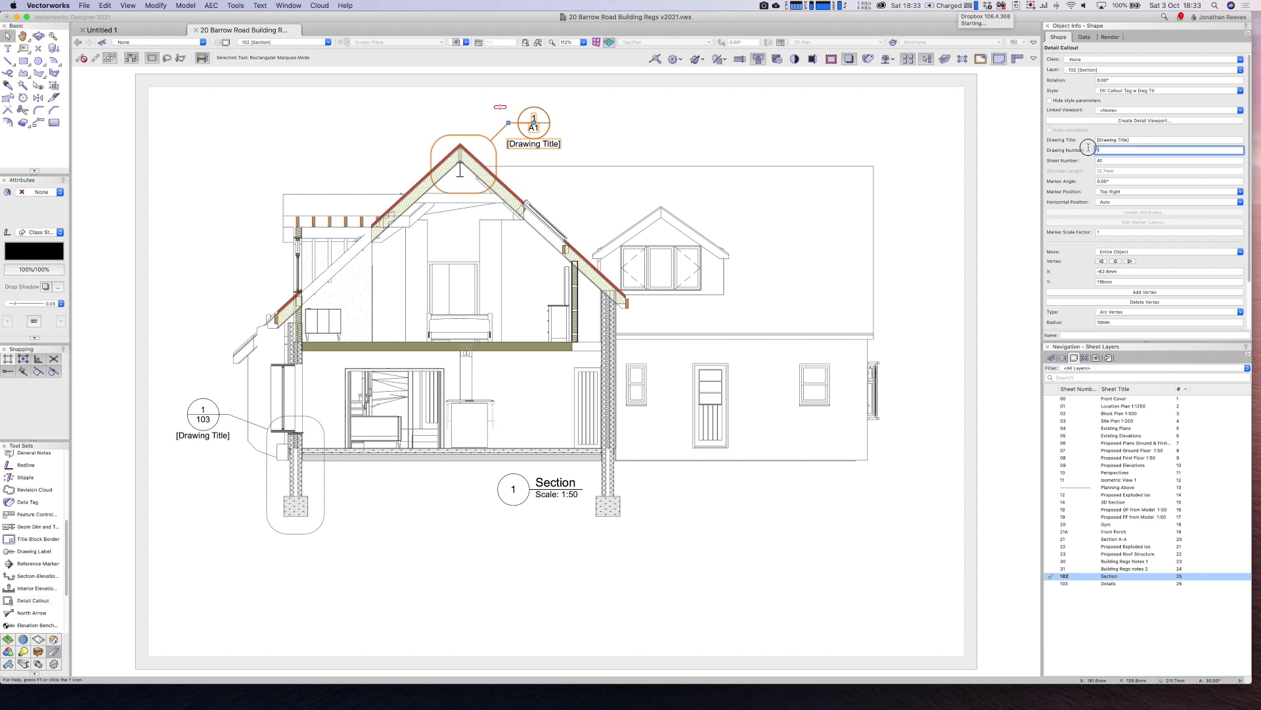
pyautogui.write('2')
pyautogui.press('Return')
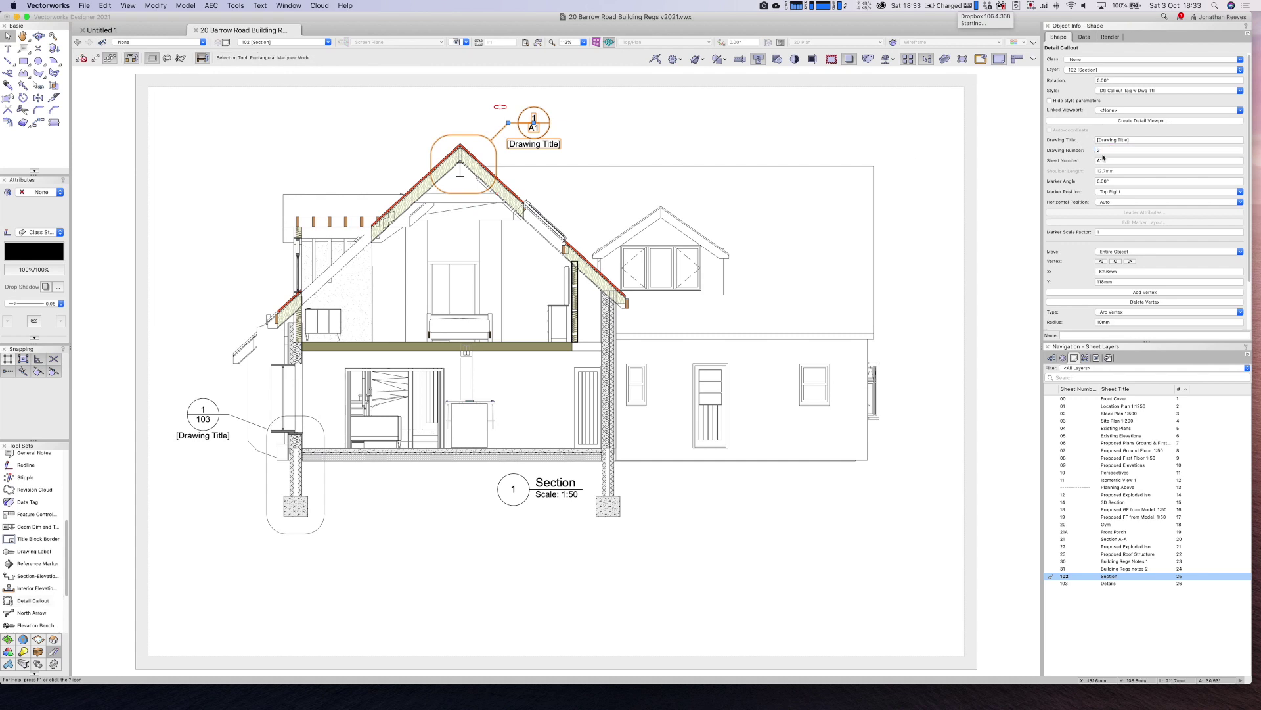
pyautogui.click(1141, 139)
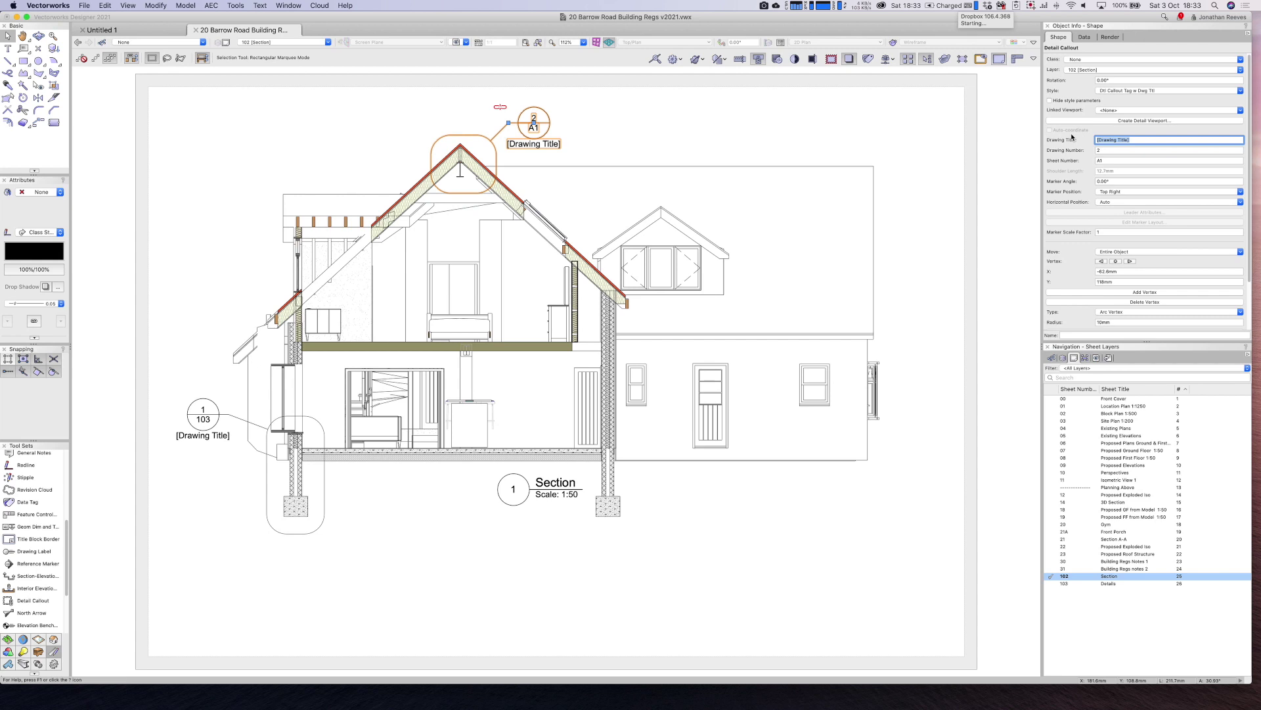
pyautogui.write('R')
pyautogui.press('Return')
pyautogui.click(1143, 122)
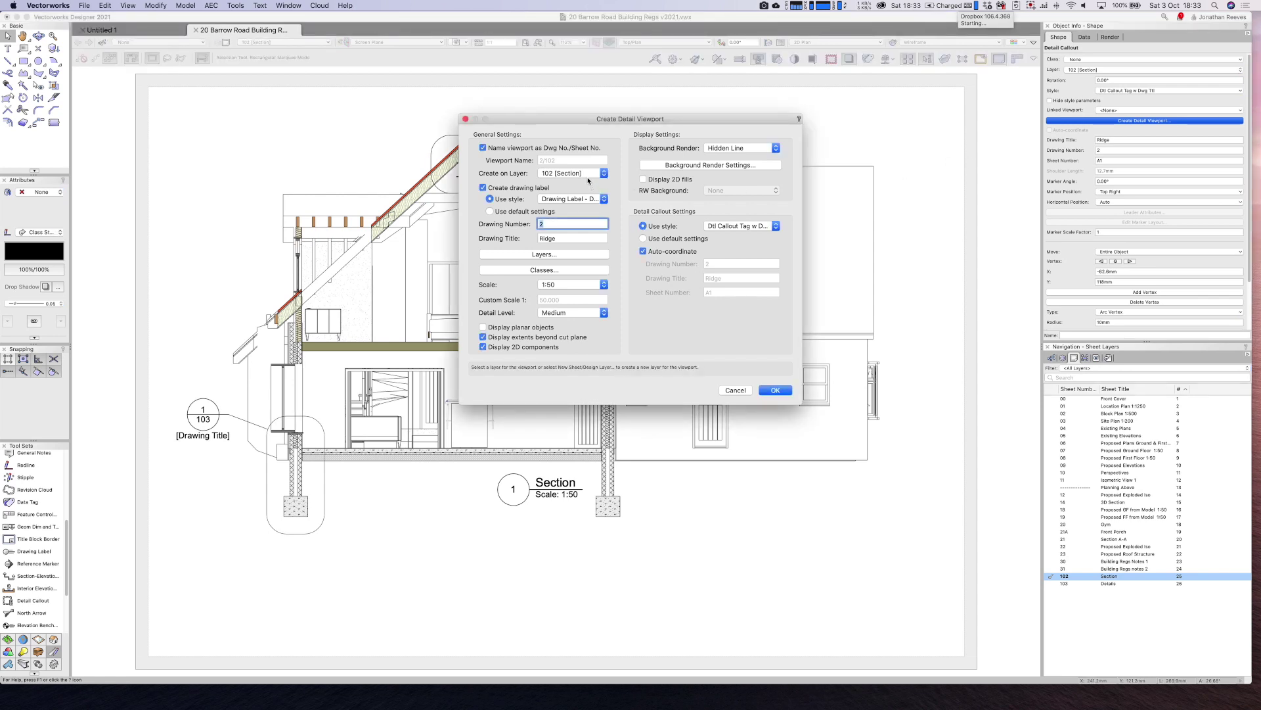
# Create the Ridge detail viewport at 1:10 and place it beside the footing detail
pyautogui.click(587, 174)
pyautogui.click(587, 174)
pyautogui.click(568, 288)
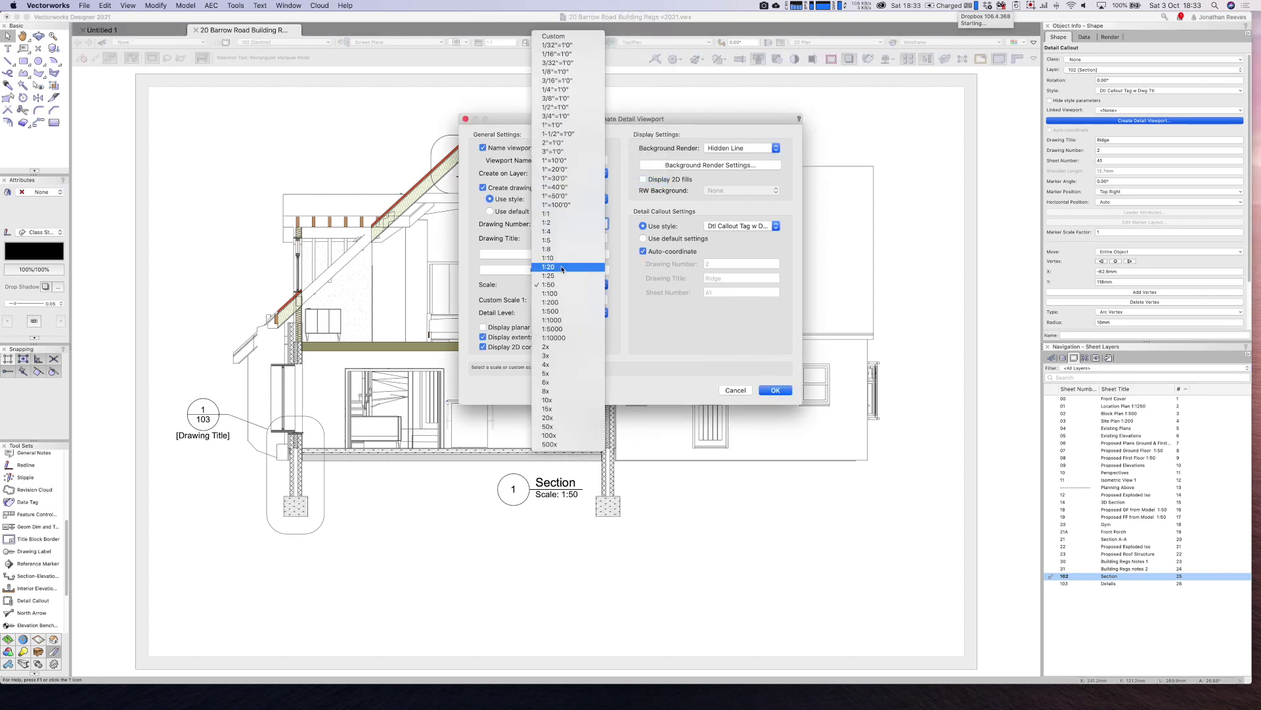
pyautogui.click(558, 258)
pyautogui.click(766, 390)
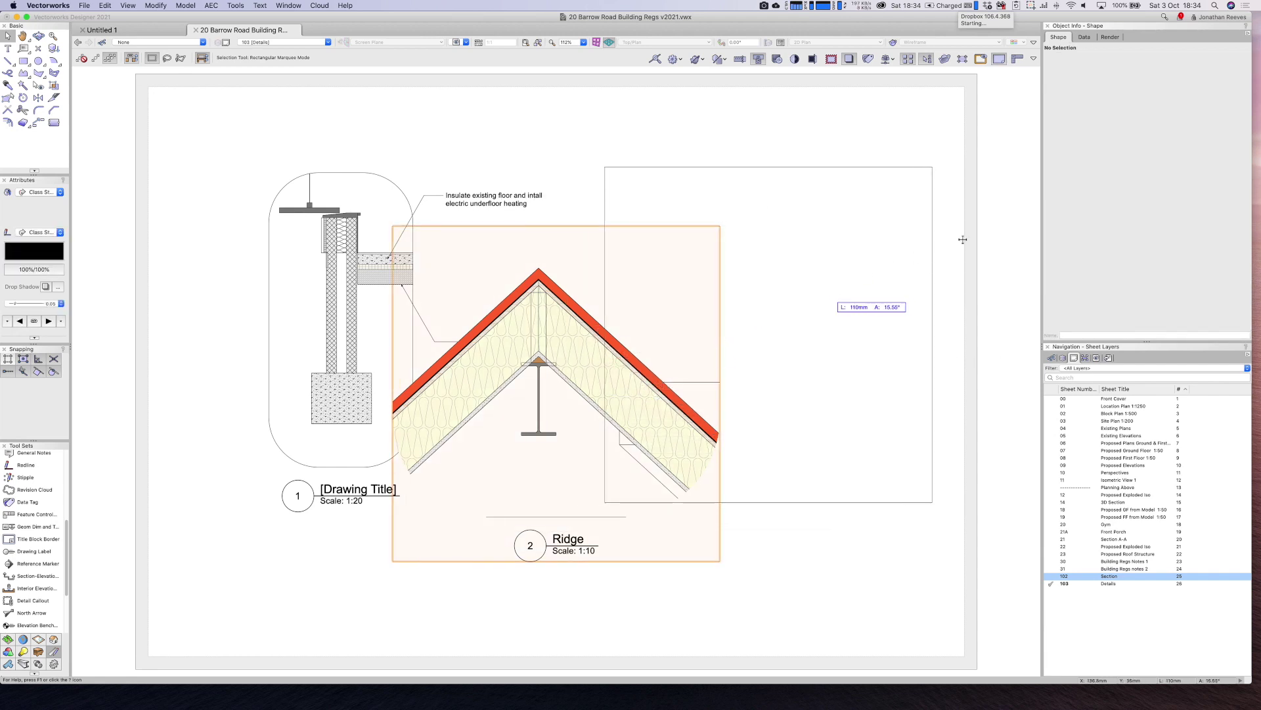
pyautogui.moveTo(962, 239); pyautogui.dragTo(963, 239)
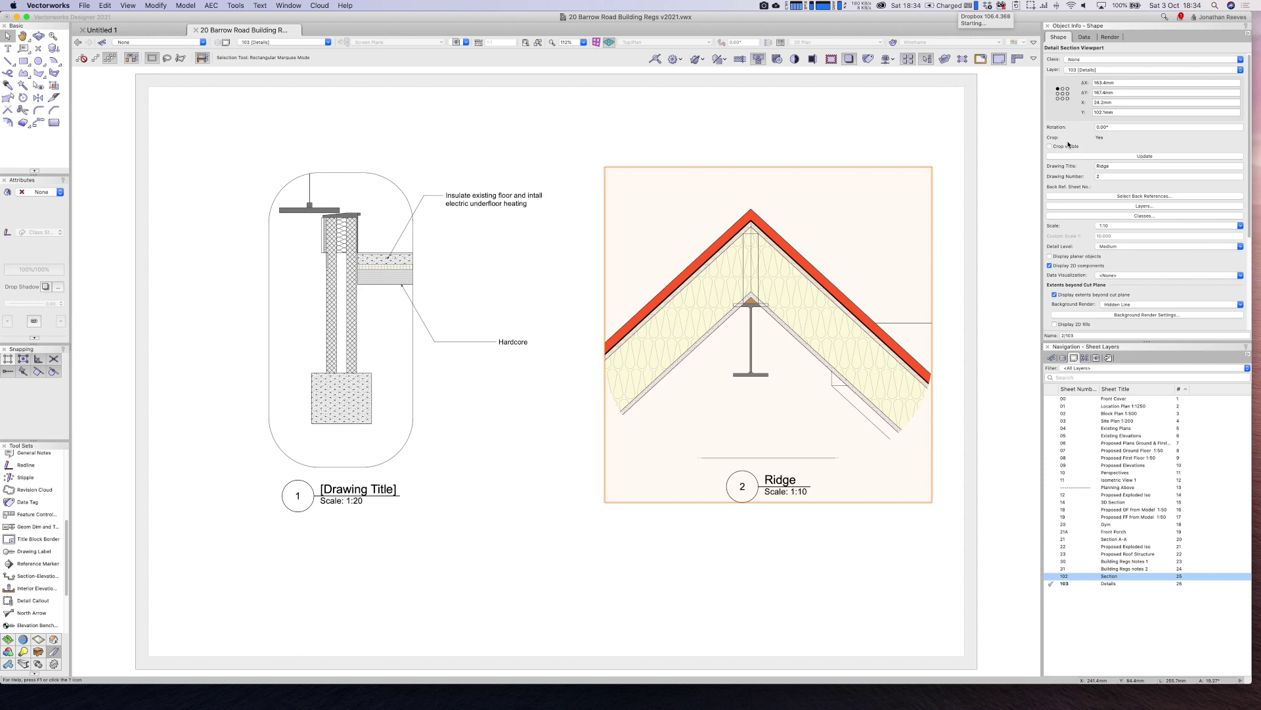
# Move the Ridge viewport's drawing label to the left in annotation editing
pyautogui.click(1050, 146)
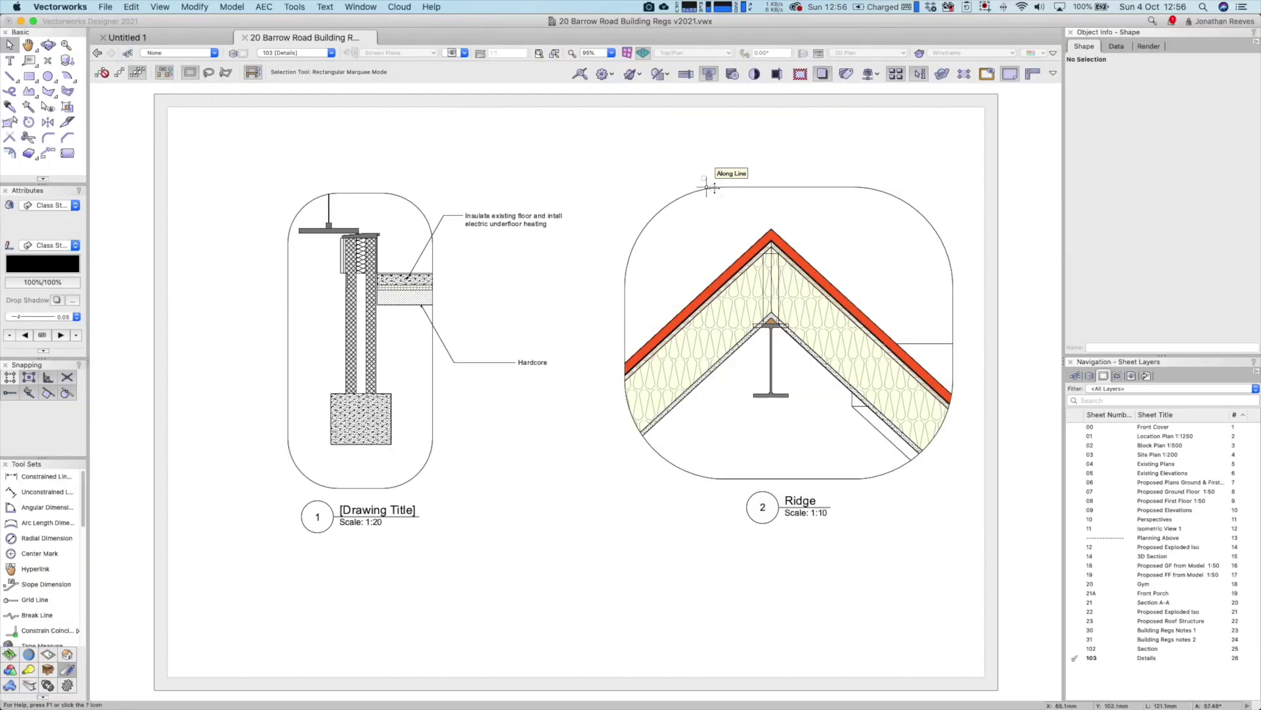
pyautogui.click(707, 188)
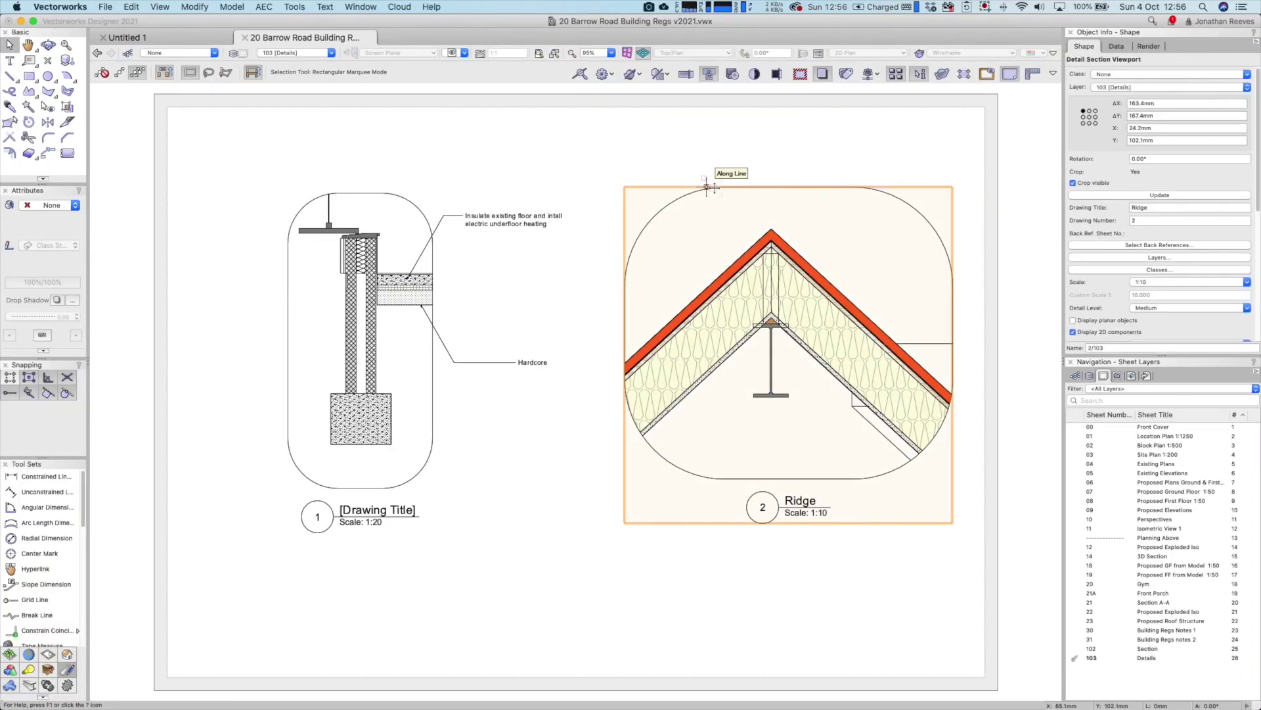
pyautogui.doubleClick(707, 188)
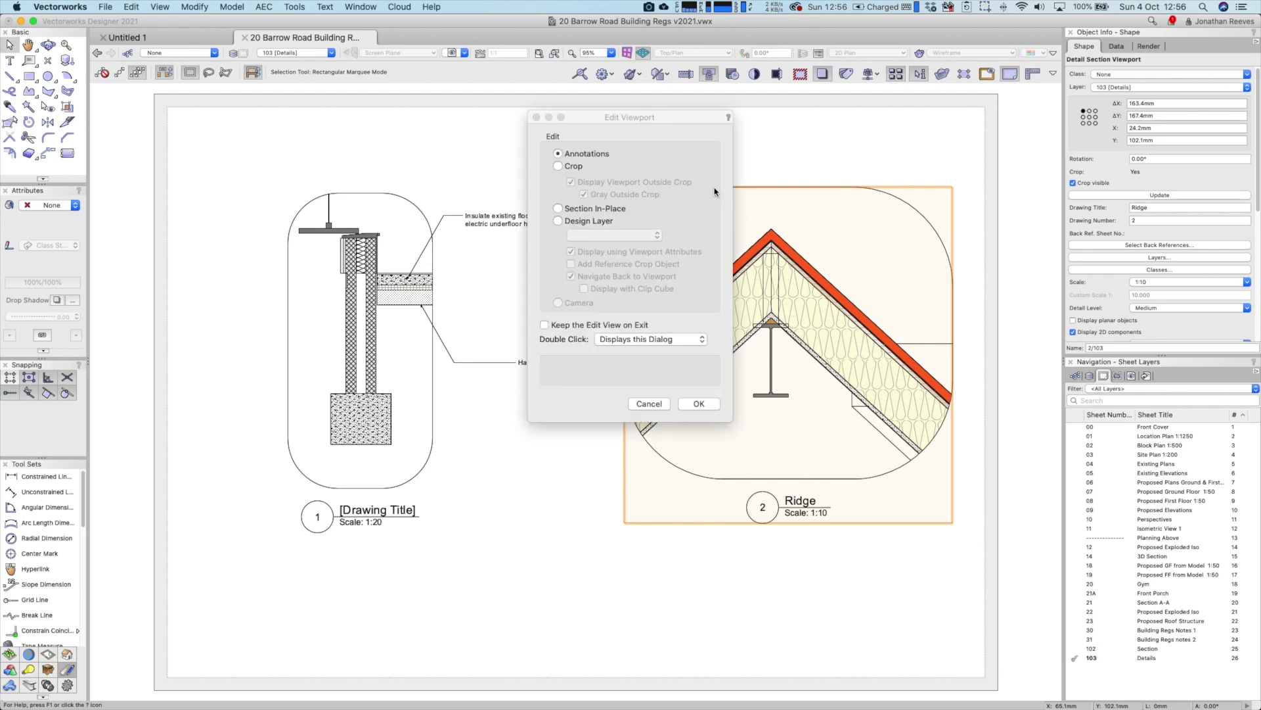
pyautogui.click(700, 405)
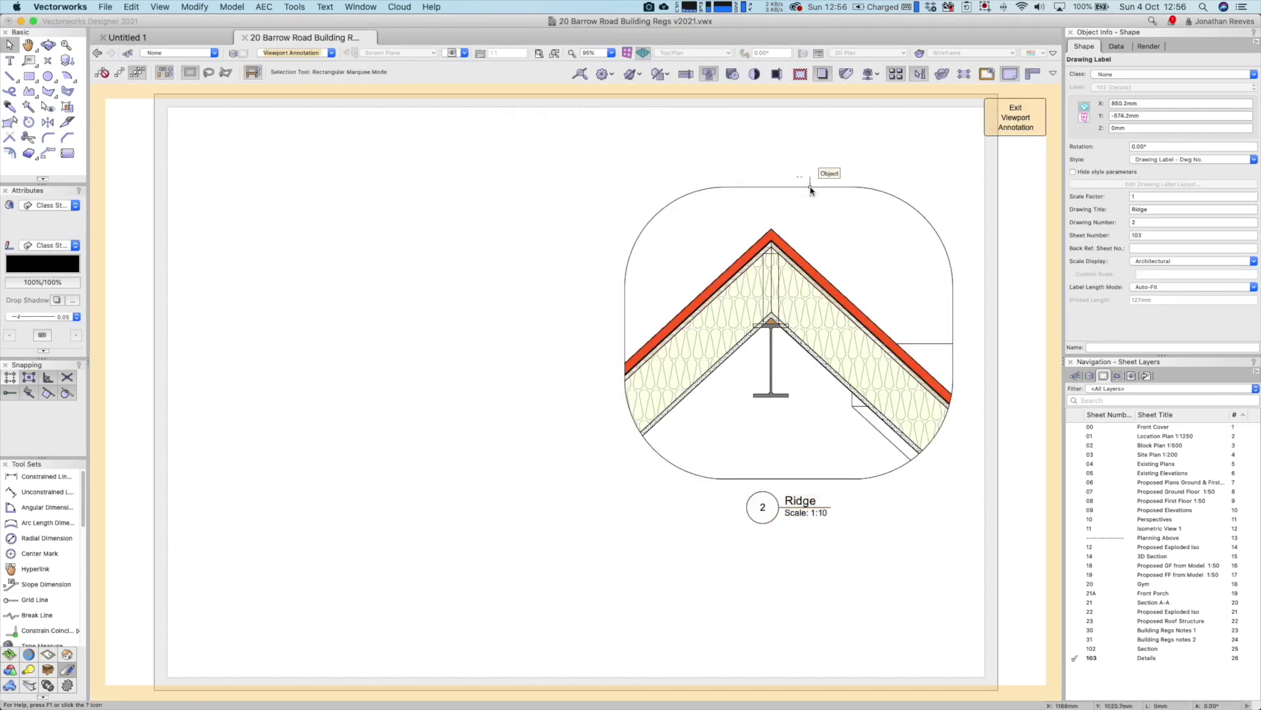
pyautogui.moveTo(792, 501); pyautogui.dragTo(688, 500)
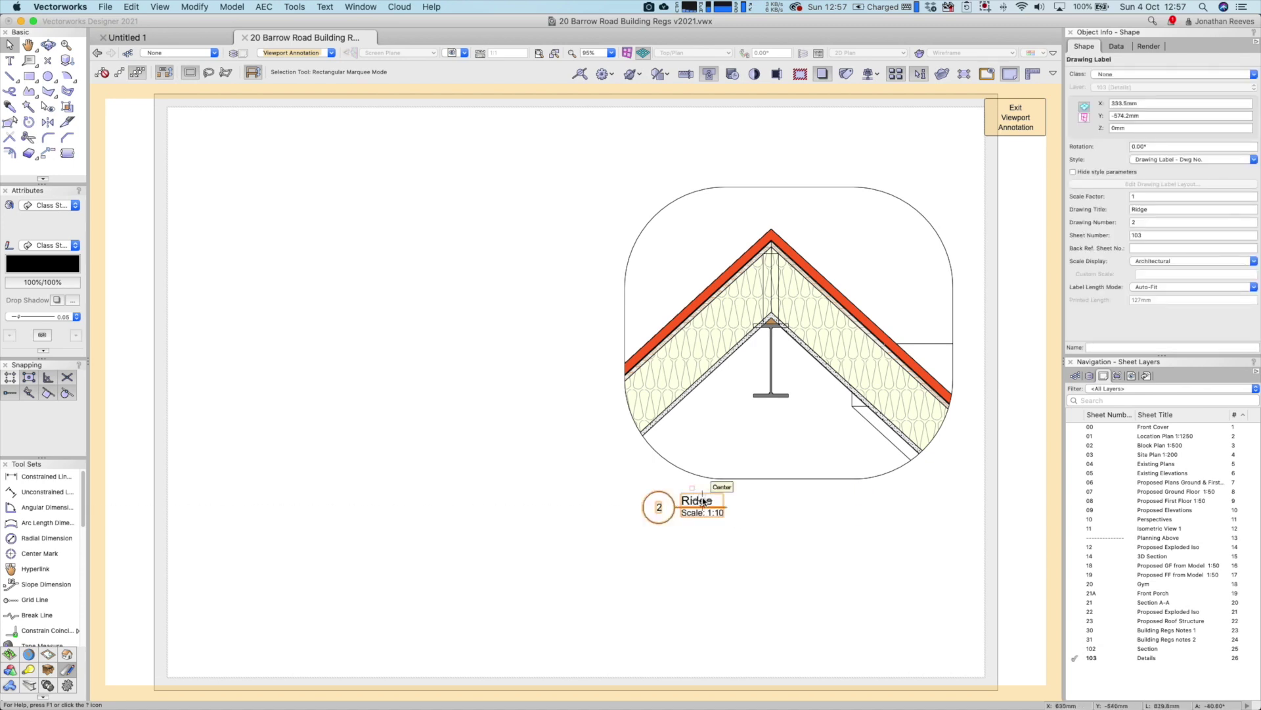
# Replace the Ridge label style with 'Drawing Label - Sq. Rd. Full Dwg No.'
pyautogui.click(1160, 159)
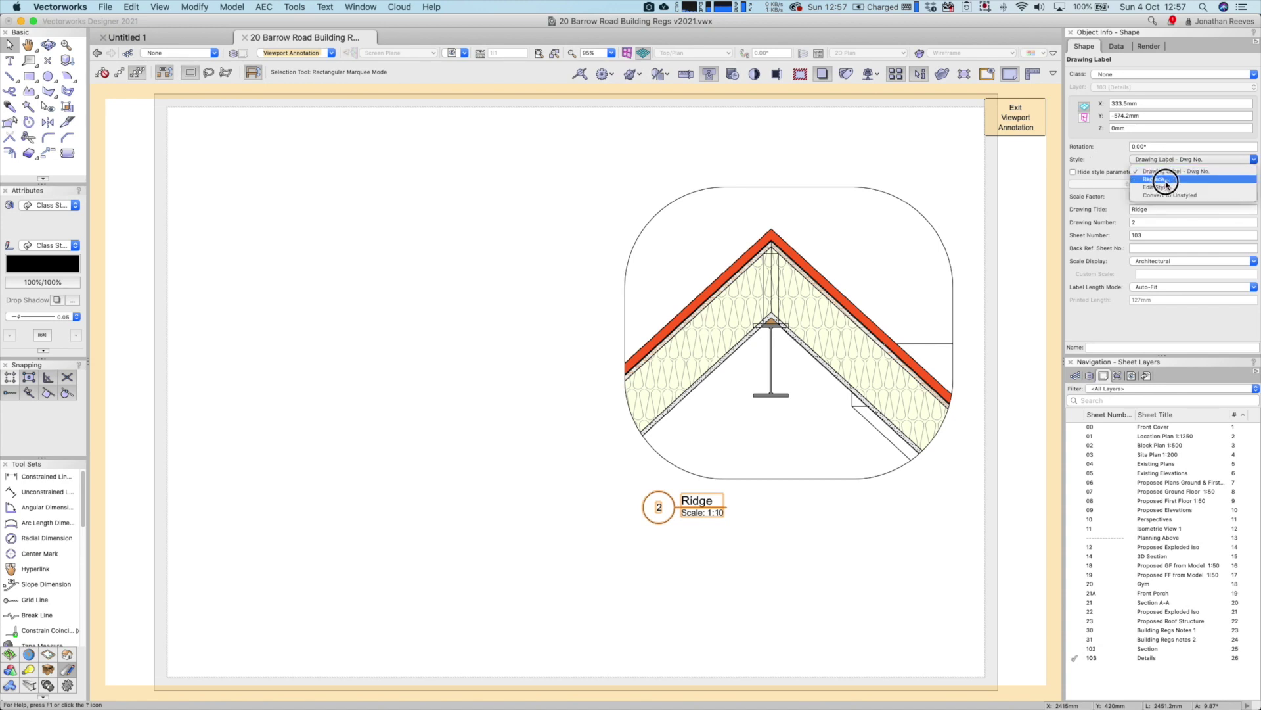
pyautogui.click(1157, 179)
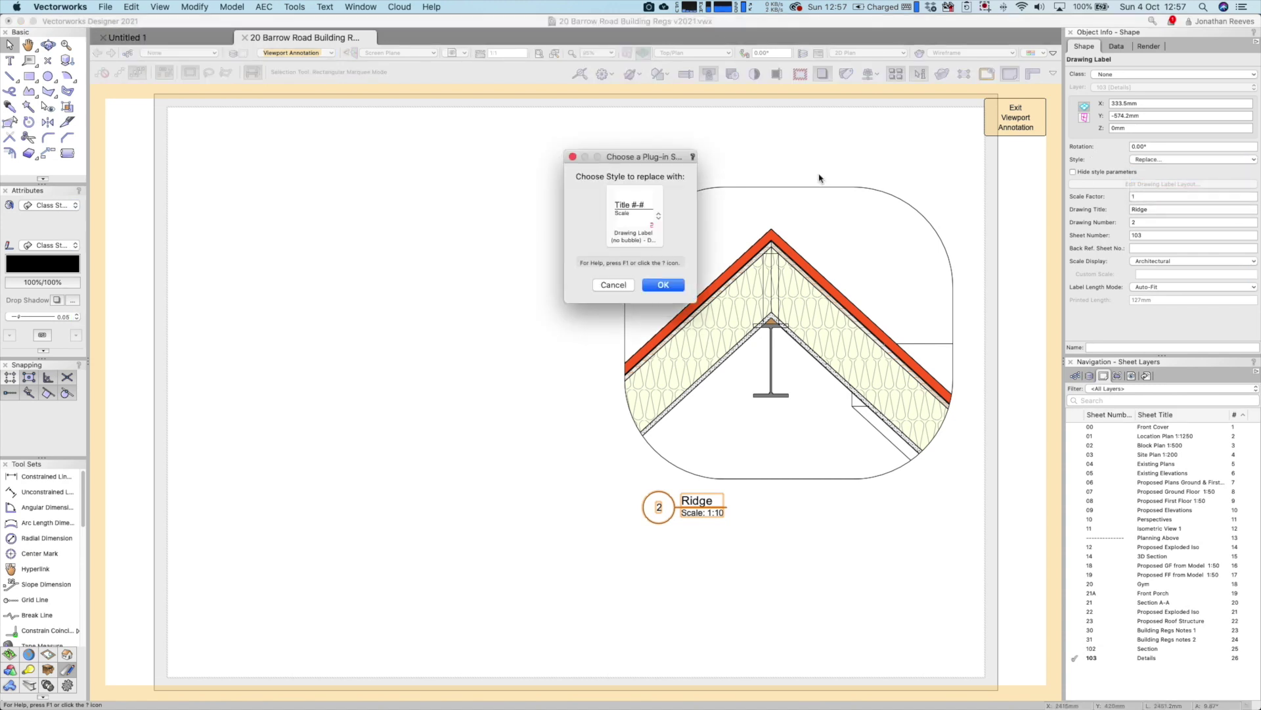
pyautogui.click(659, 224)
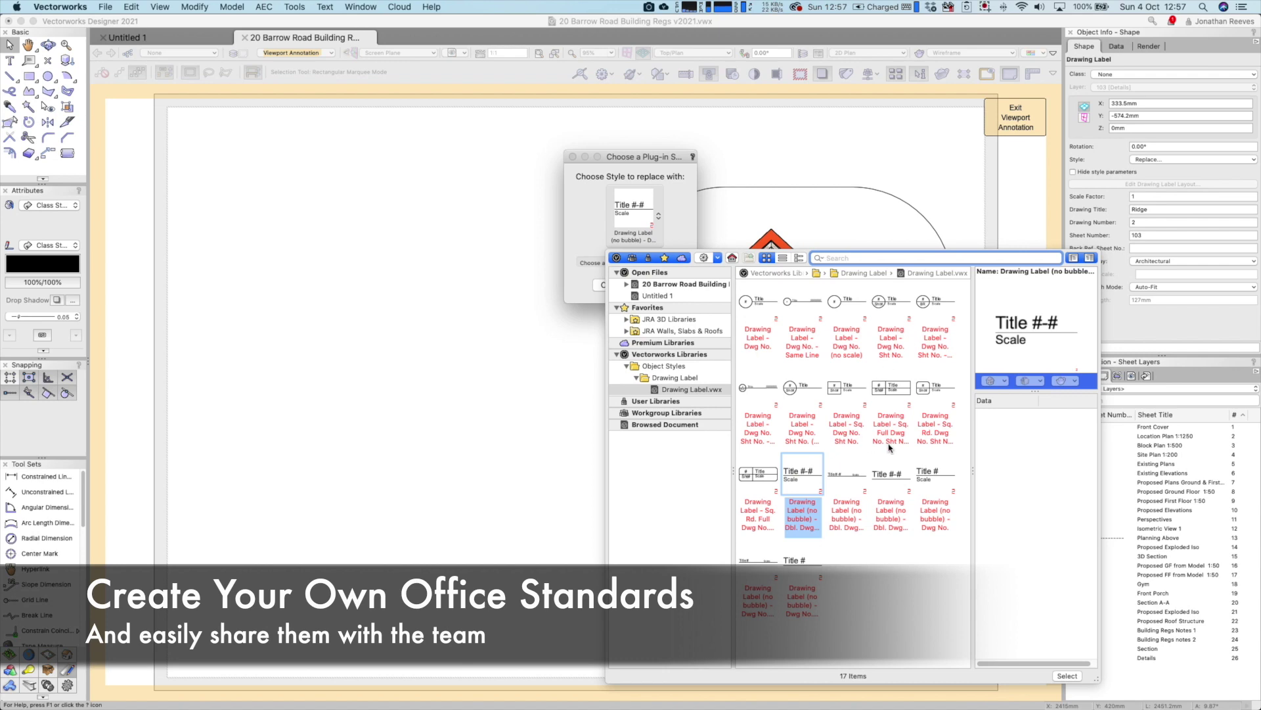
pyautogui.click(767, 478)
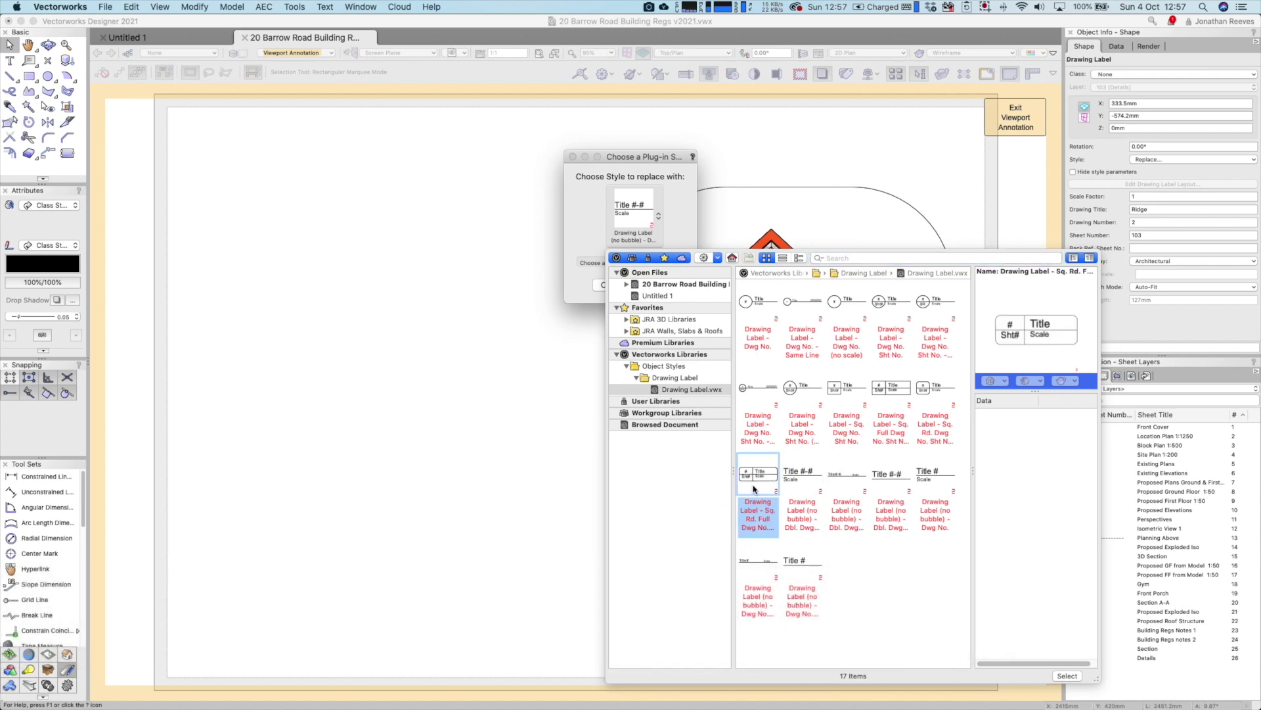
pyautogui.doubleClick(756, 482)
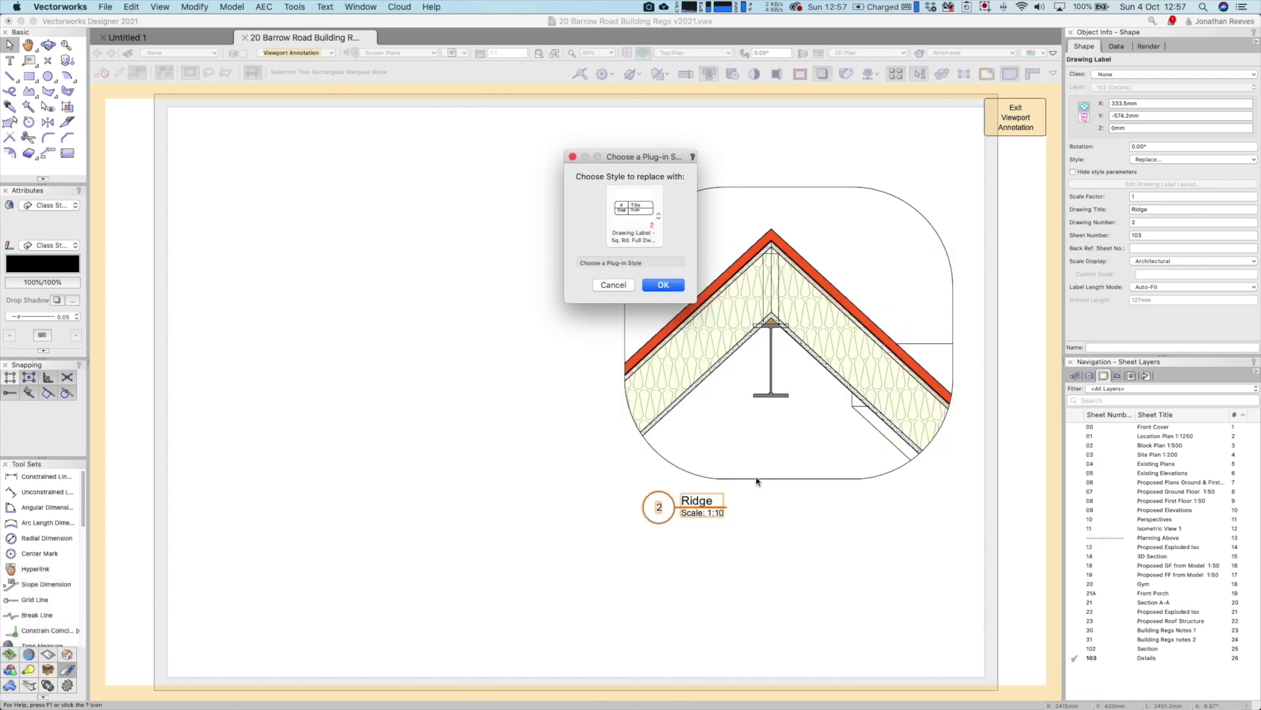
pyautogui.click(663, 285)
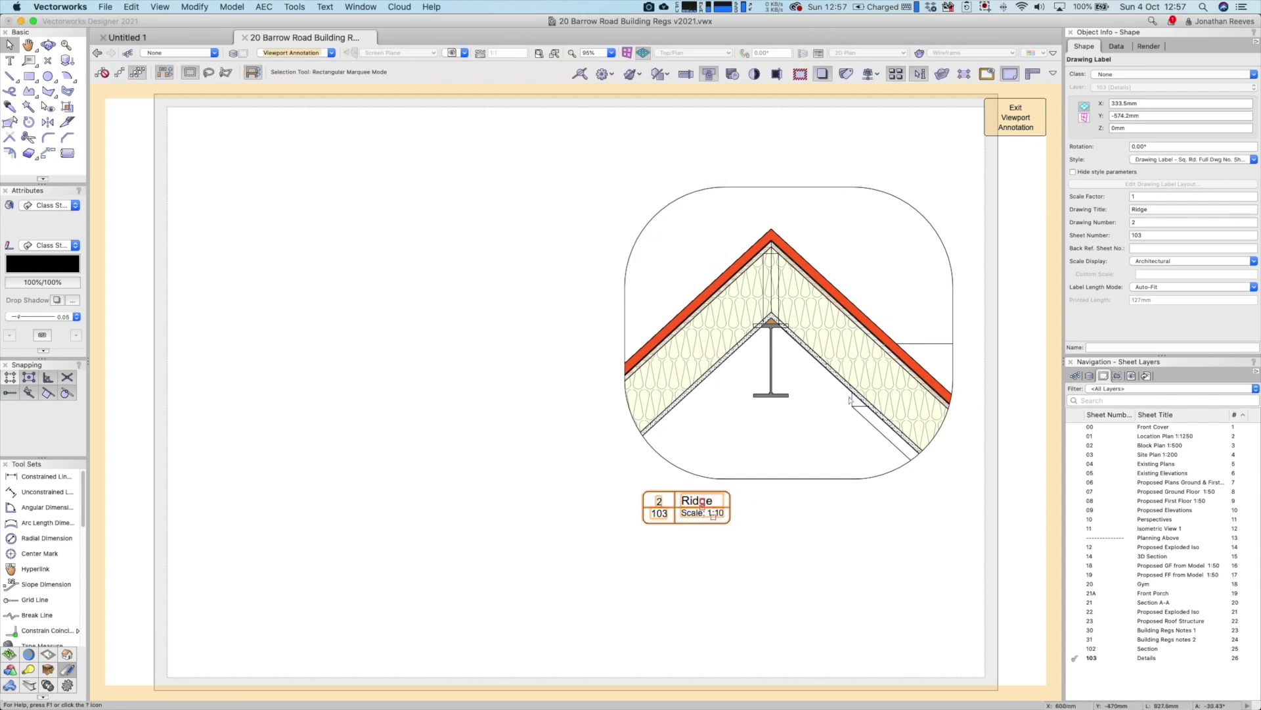
pyautogui.click(1181, 160)
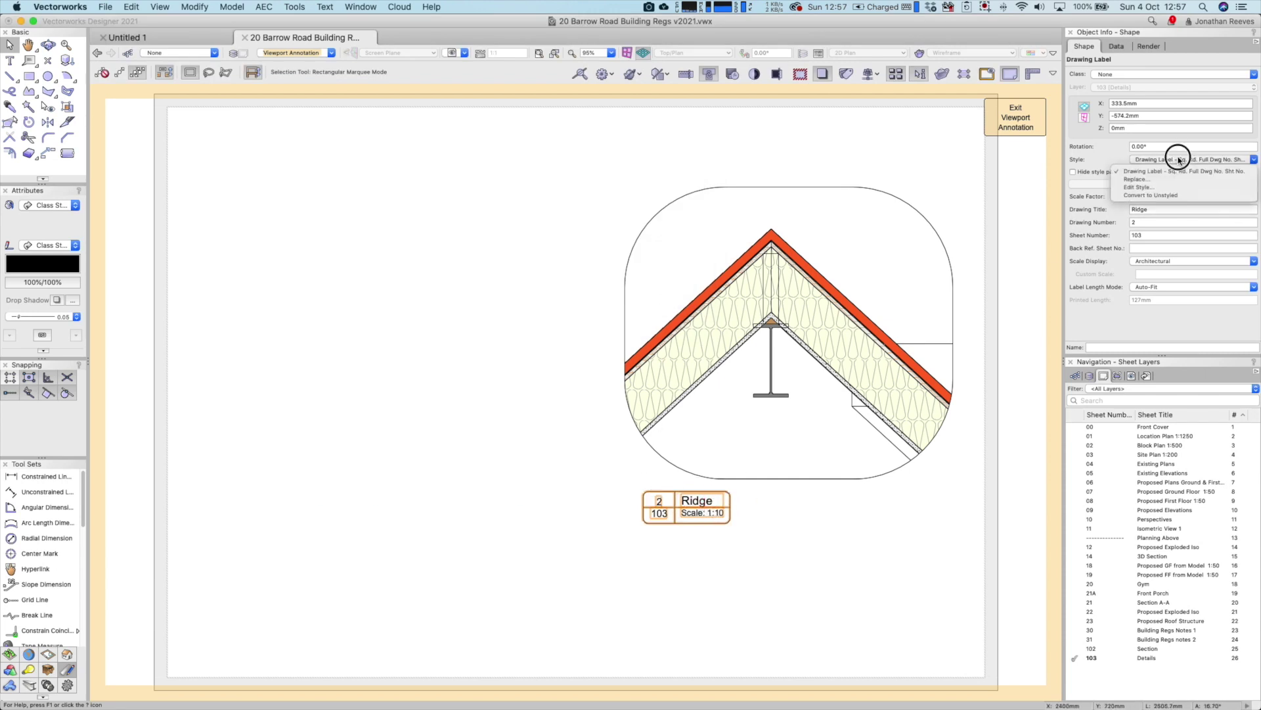
pyautogui.click(1154, 190)
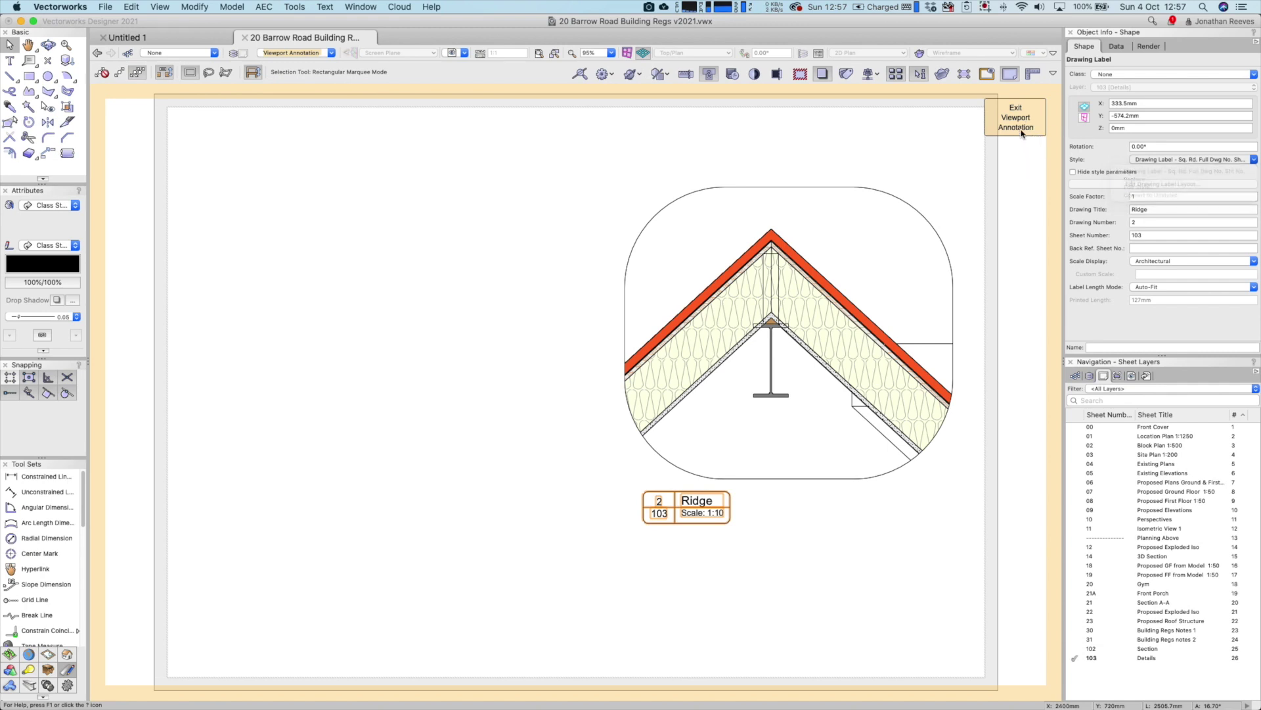
pyautogui.rightClick(720, 191)
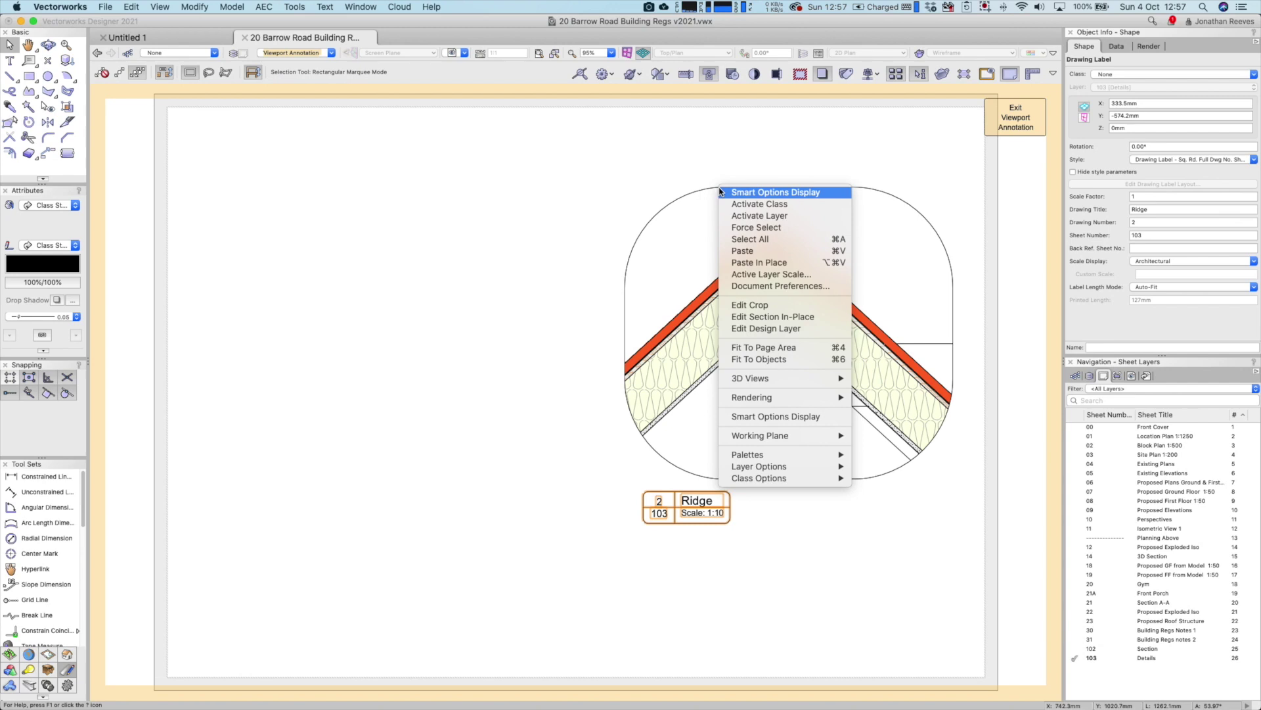
# Give the Ridge viewport's crop 250mm rounded corners and shift it left
pyautogui.click(743, 306)
pyautogui.doubleClick(1123, 213)
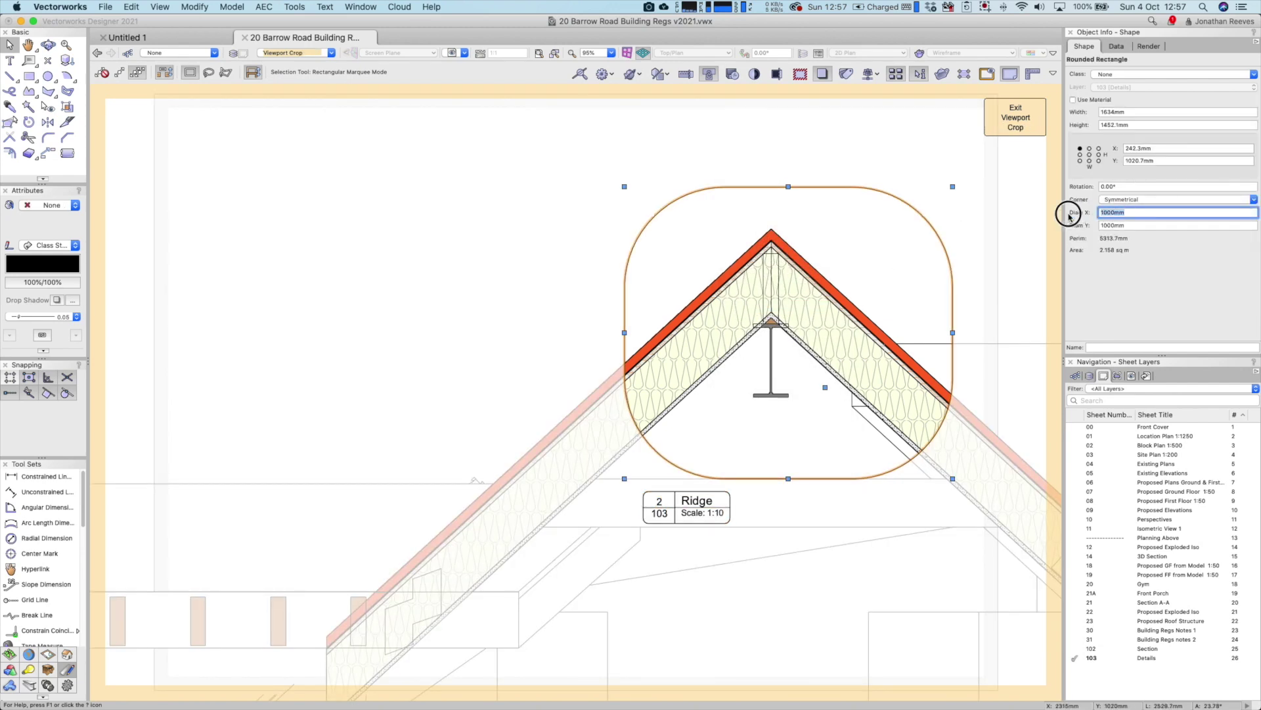
pyautogui.write('25')
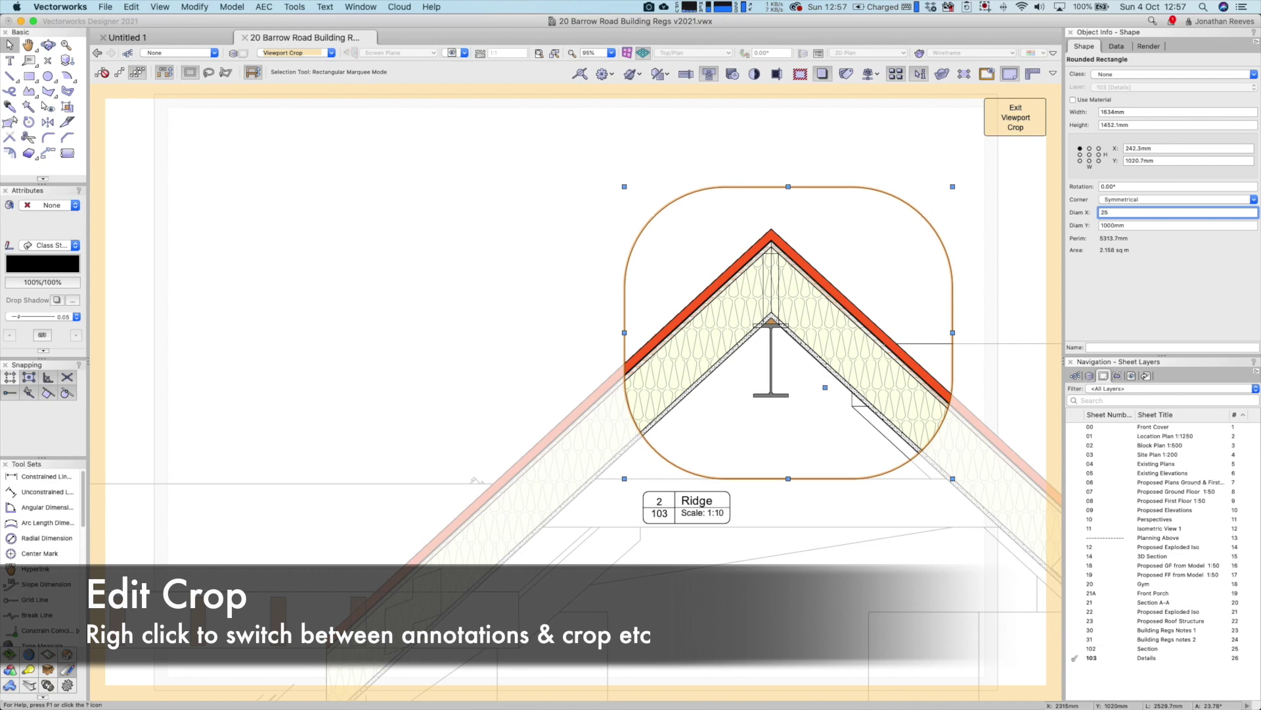
pyautogui.write('0')
pyautogui.press('Return')
pyautogui.moveTo(817, 186)
pyautogui.mouseDown()
pyautogui.moveTo(788, 187)
pyautogui.moveTo(809, 187)
pyautogui.mouseUp()
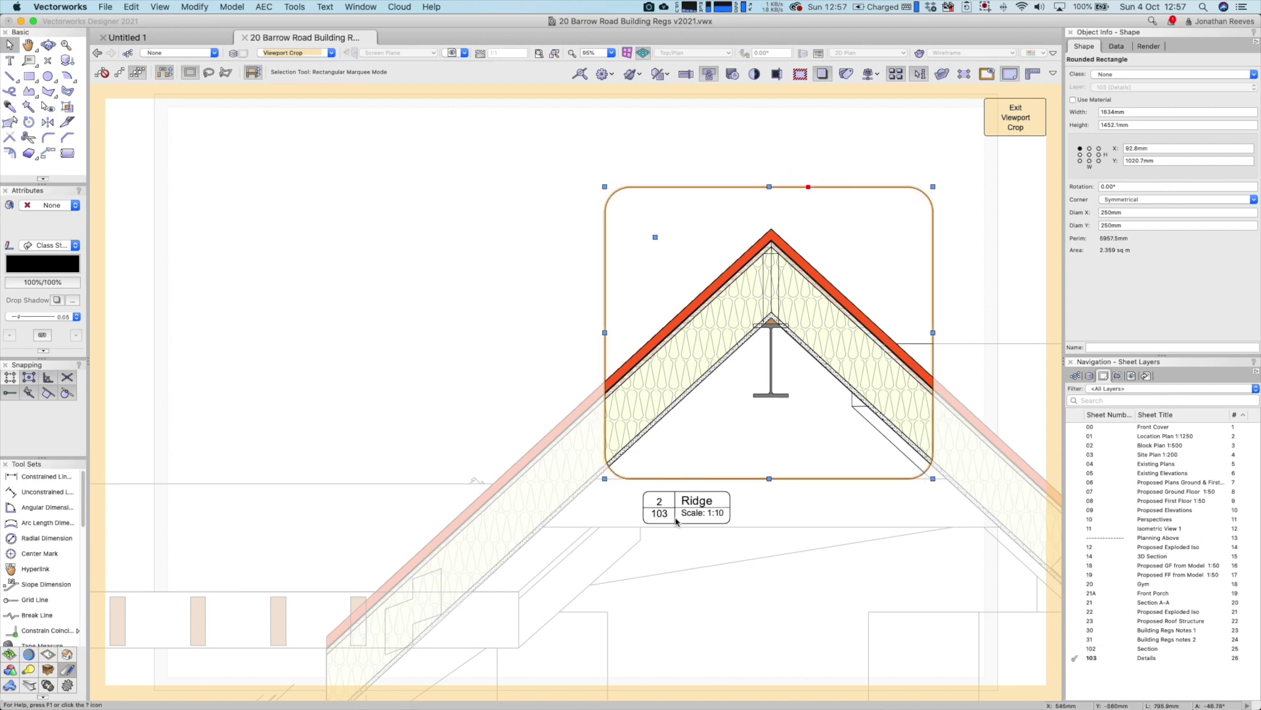
pyautogui.click(667, 509)
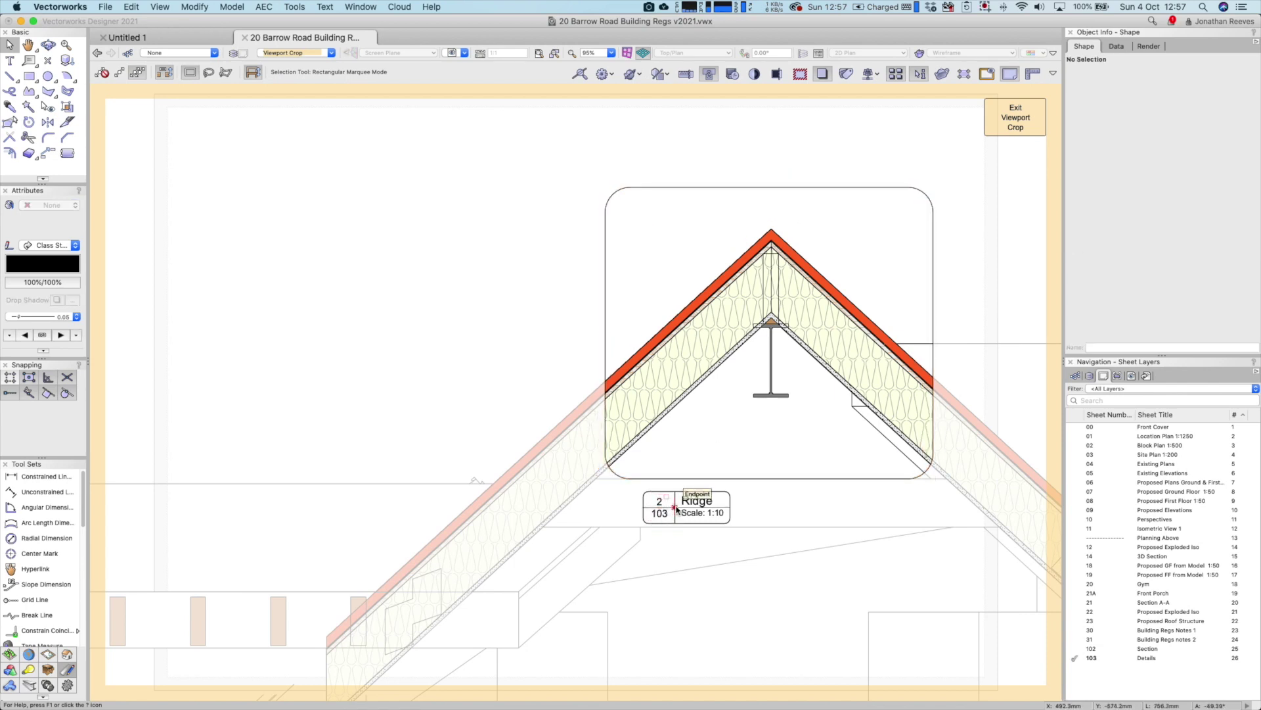
# Slide the Ridge drawing label left so it sits beneath the crop
pyautogui.rightClick(677, 508)
pyautogui.click(720, 624)
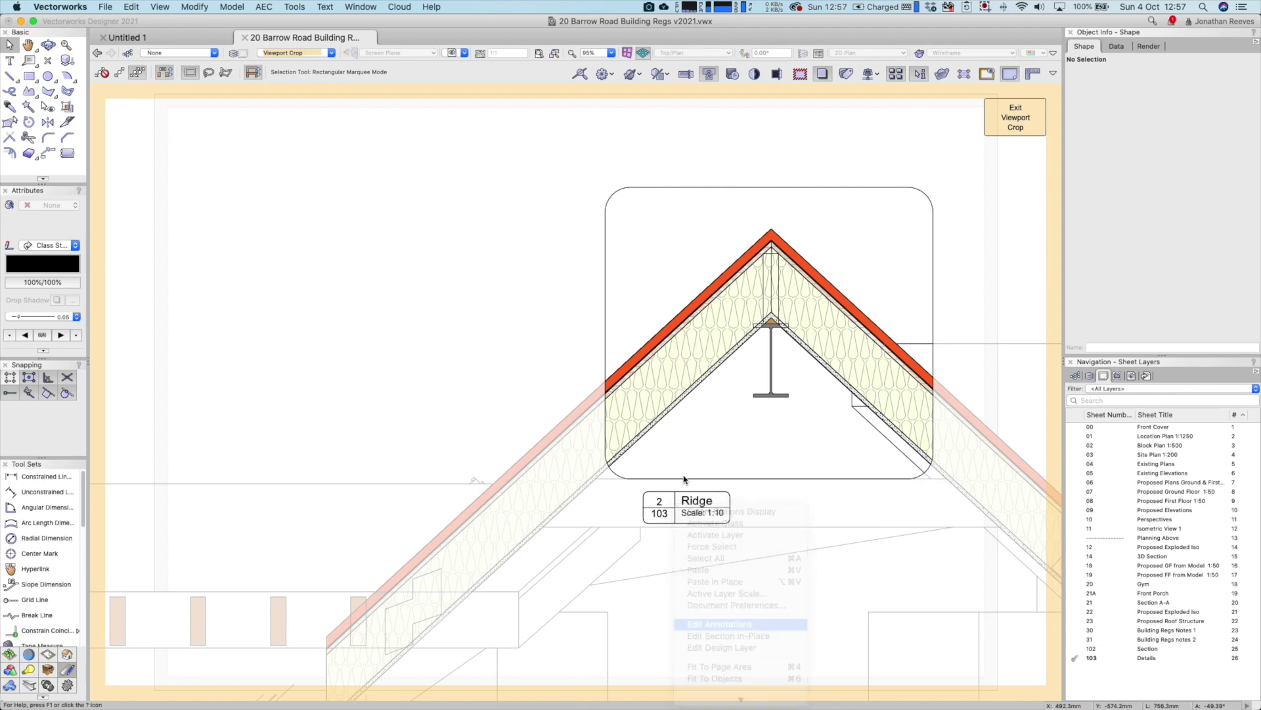
pyautogui.moveTo(674, 491); pyautogui.dragTo(633, 490)
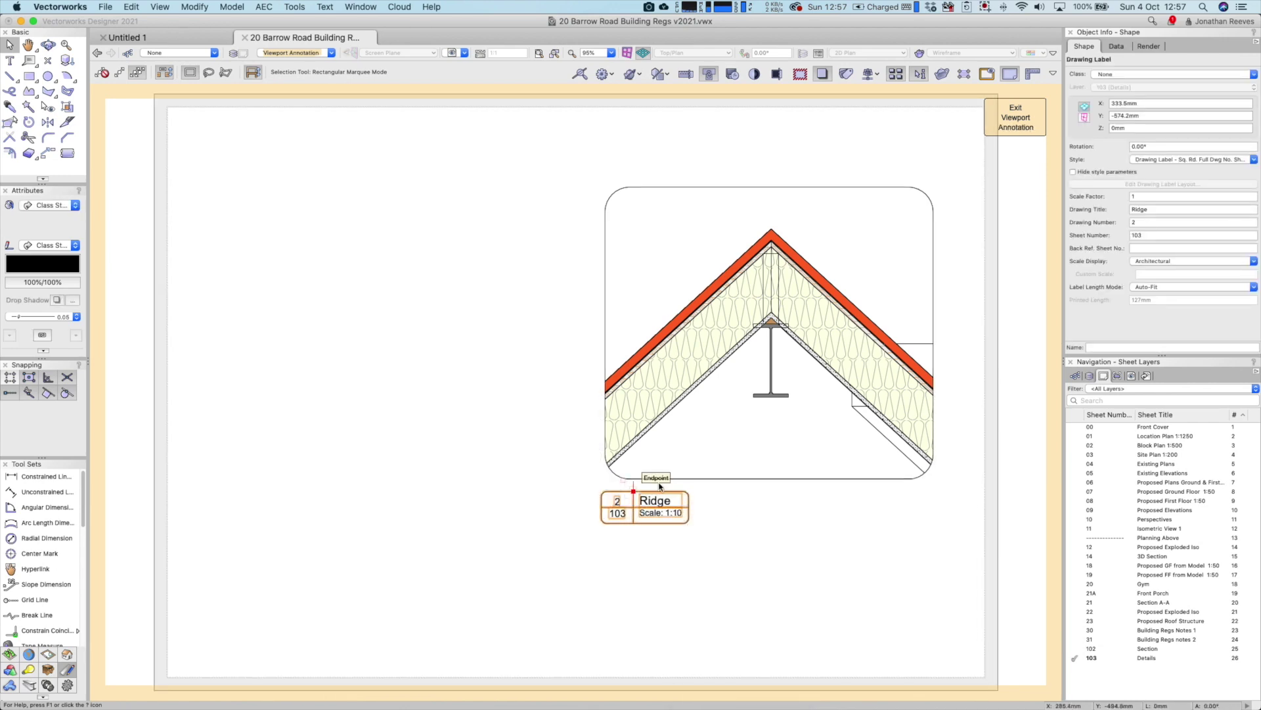
# Replace the footing detail's label style with Sq. Rd. Full Dwg No., showing 1 over sheet 103
pyautogui.click(1003, 128)
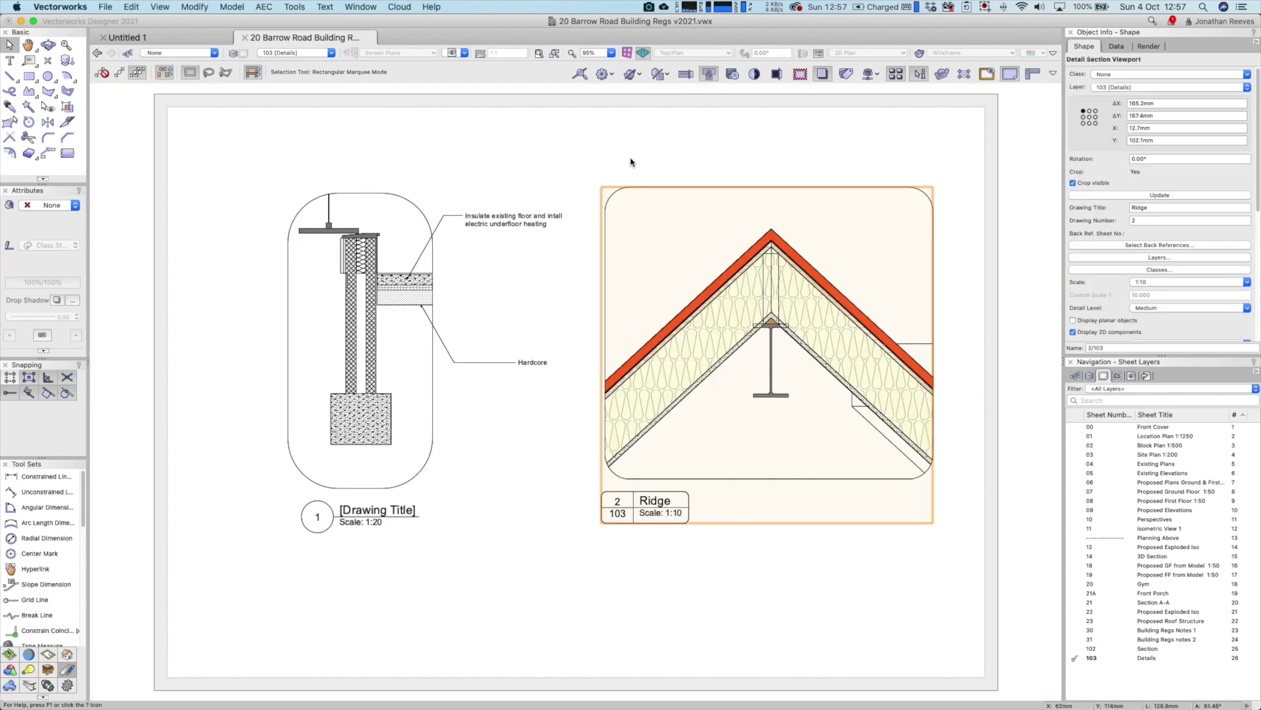
pyautogui.doubleClick(410, 202)
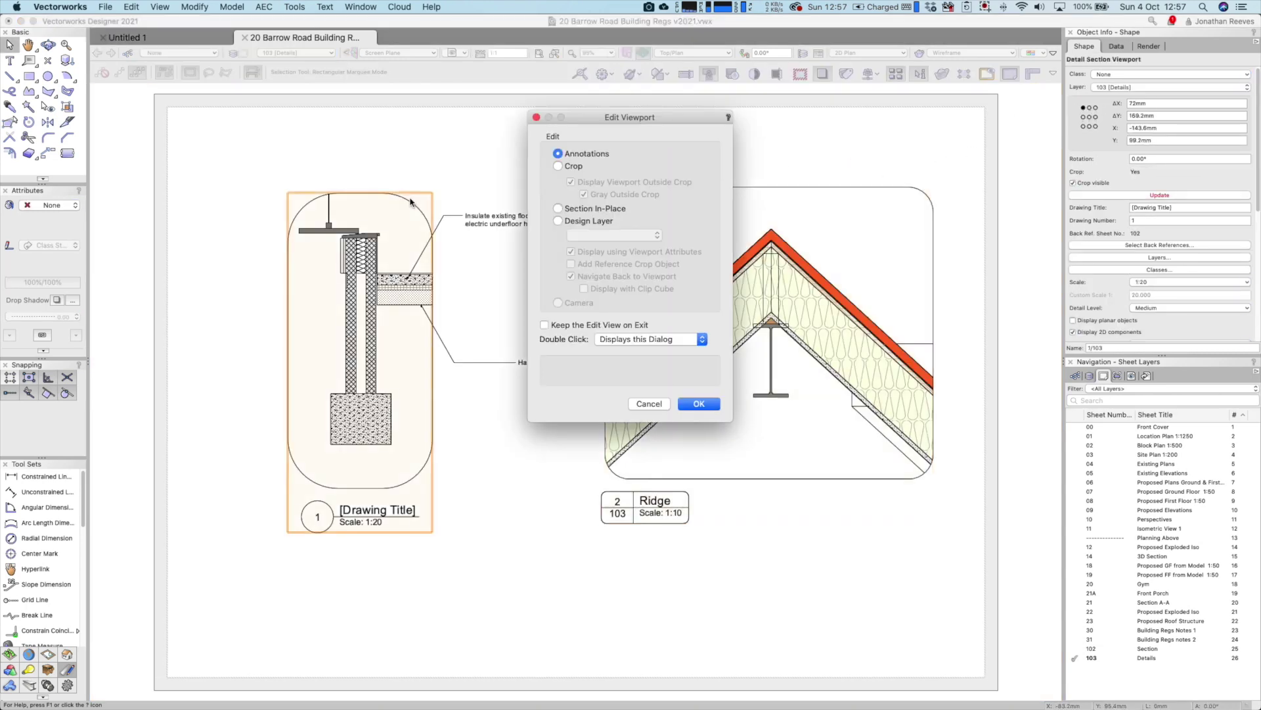
pyautogui.press('Return')
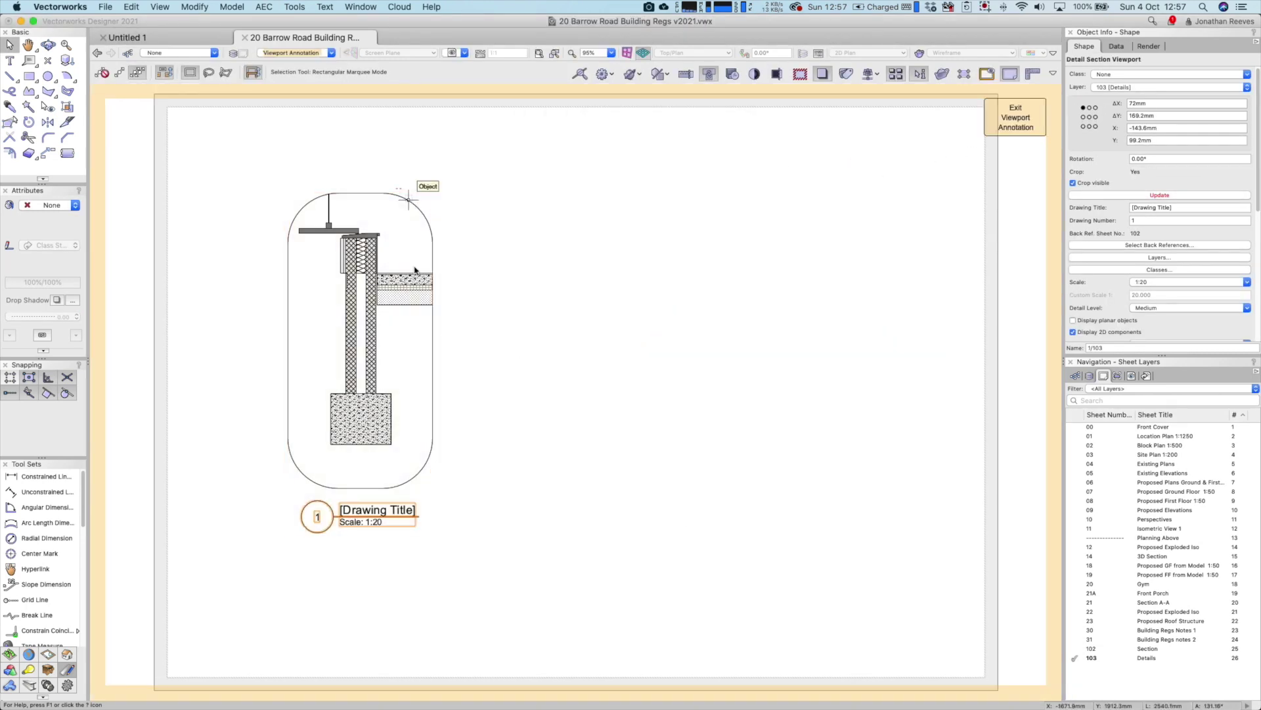
pyautogui.click(1162, 162)
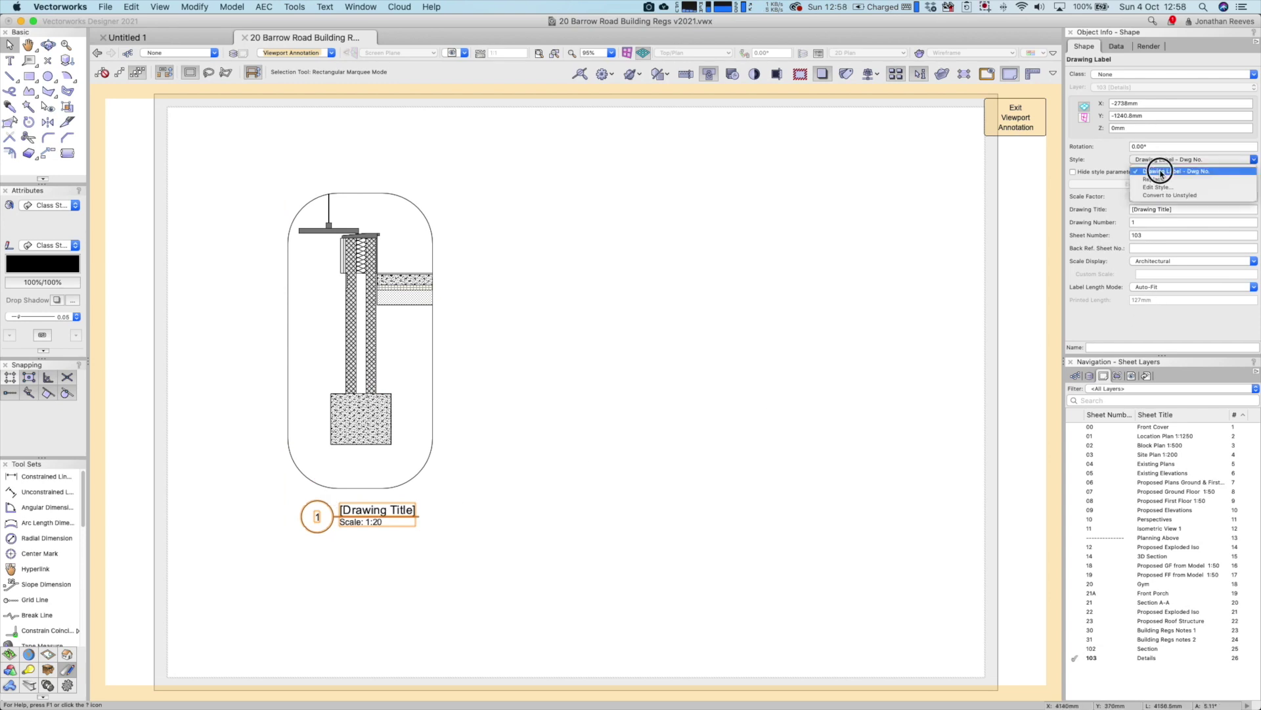
pyautogui.click(1157, 188)
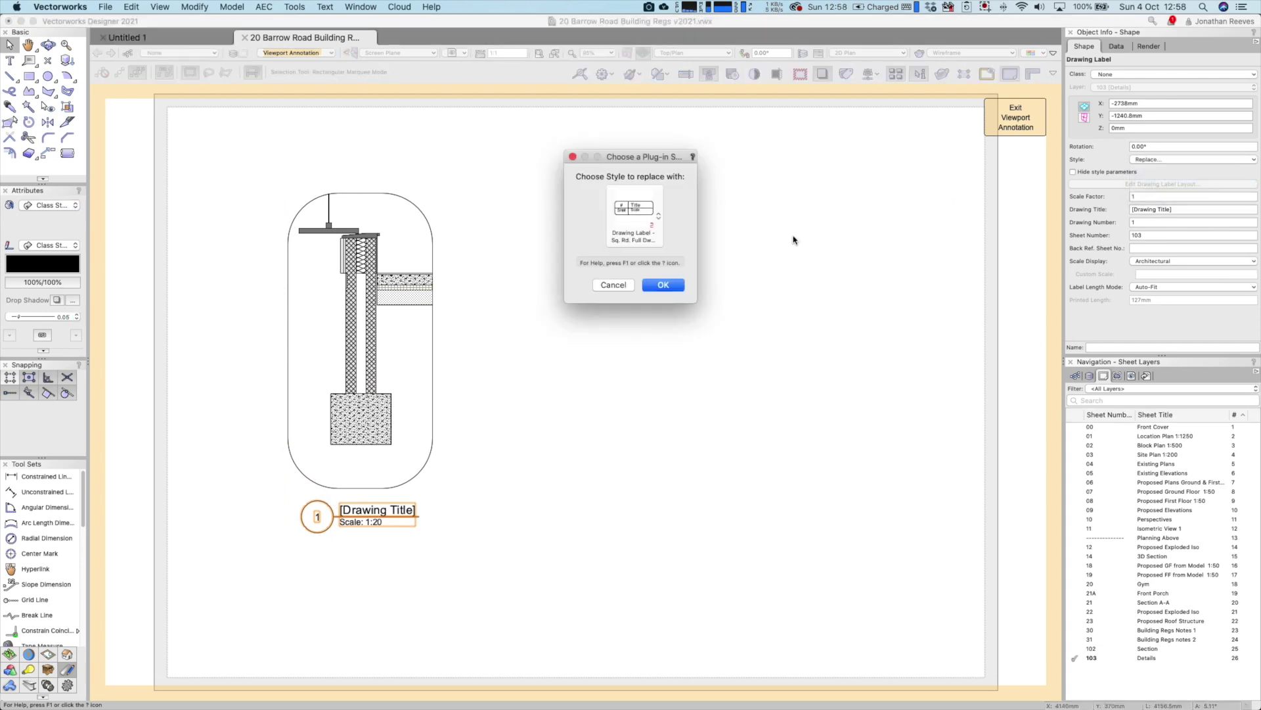
pyautogui.click(665, 289)
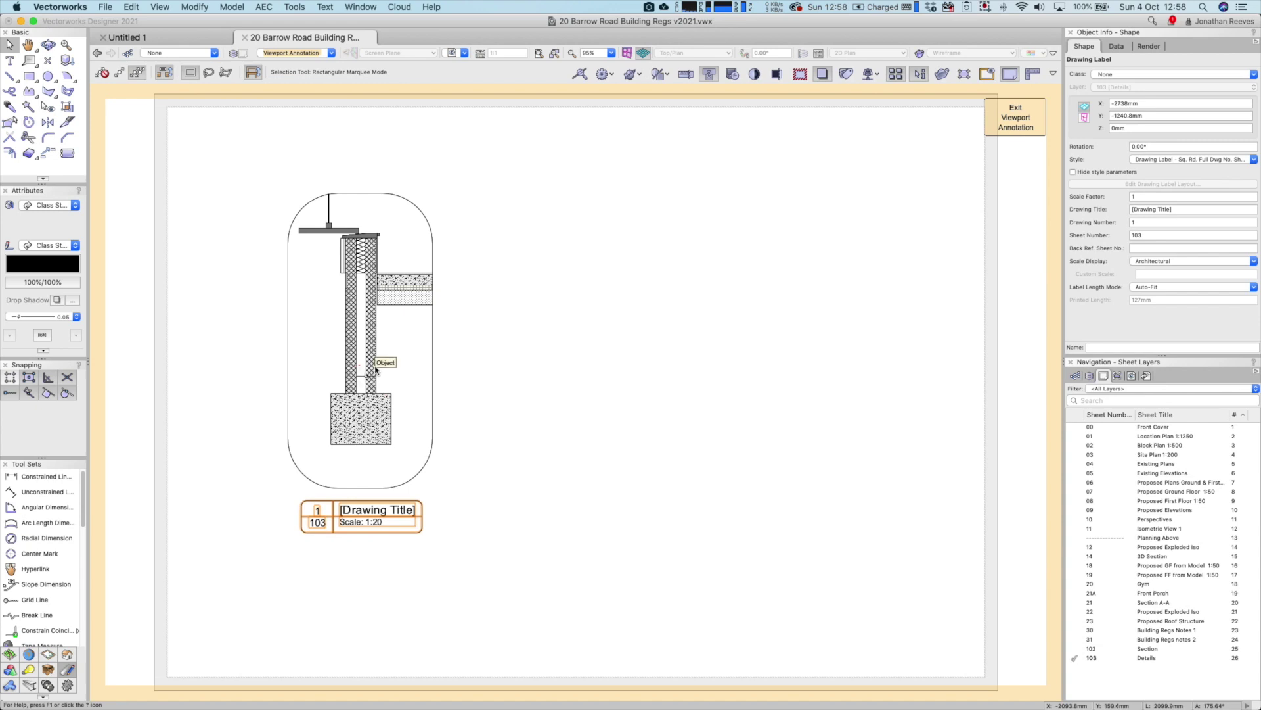
pyautogui.rightClick(430, 240)
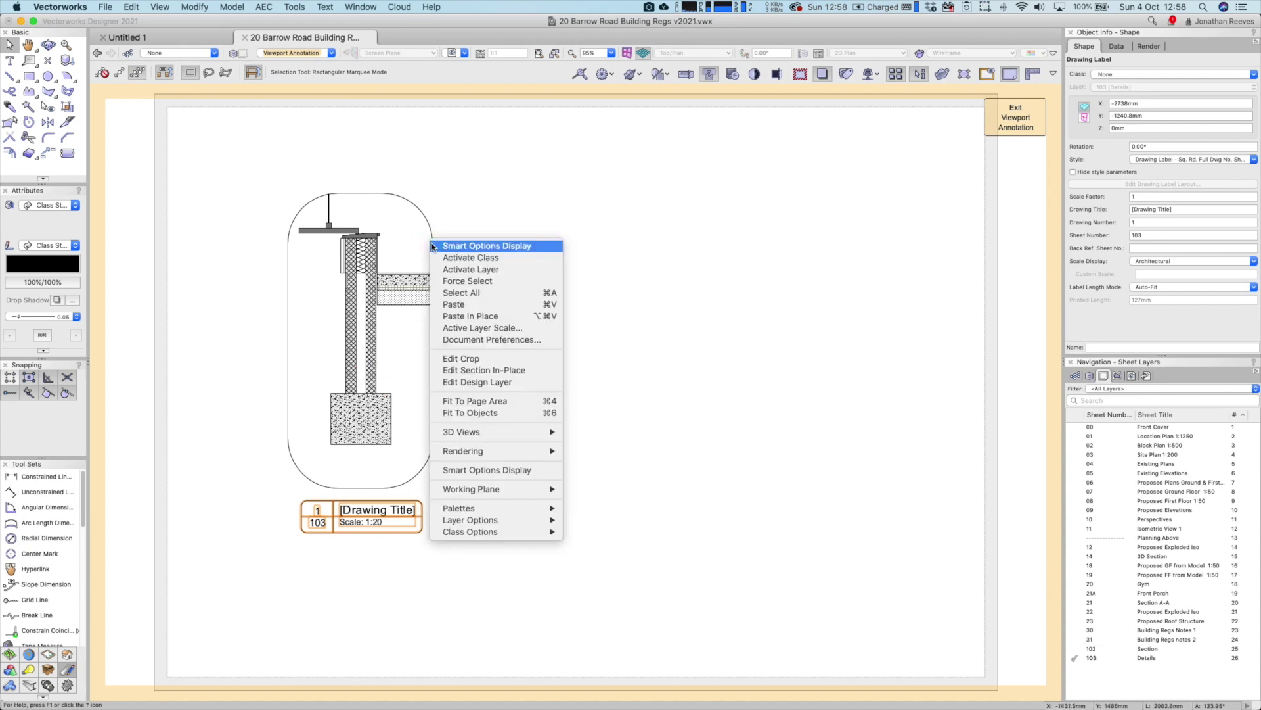
# Set the footing detail crop's corner diameter to 250mm
pyautogui.click(455, 359)
pyautogui.click(1117, 211)
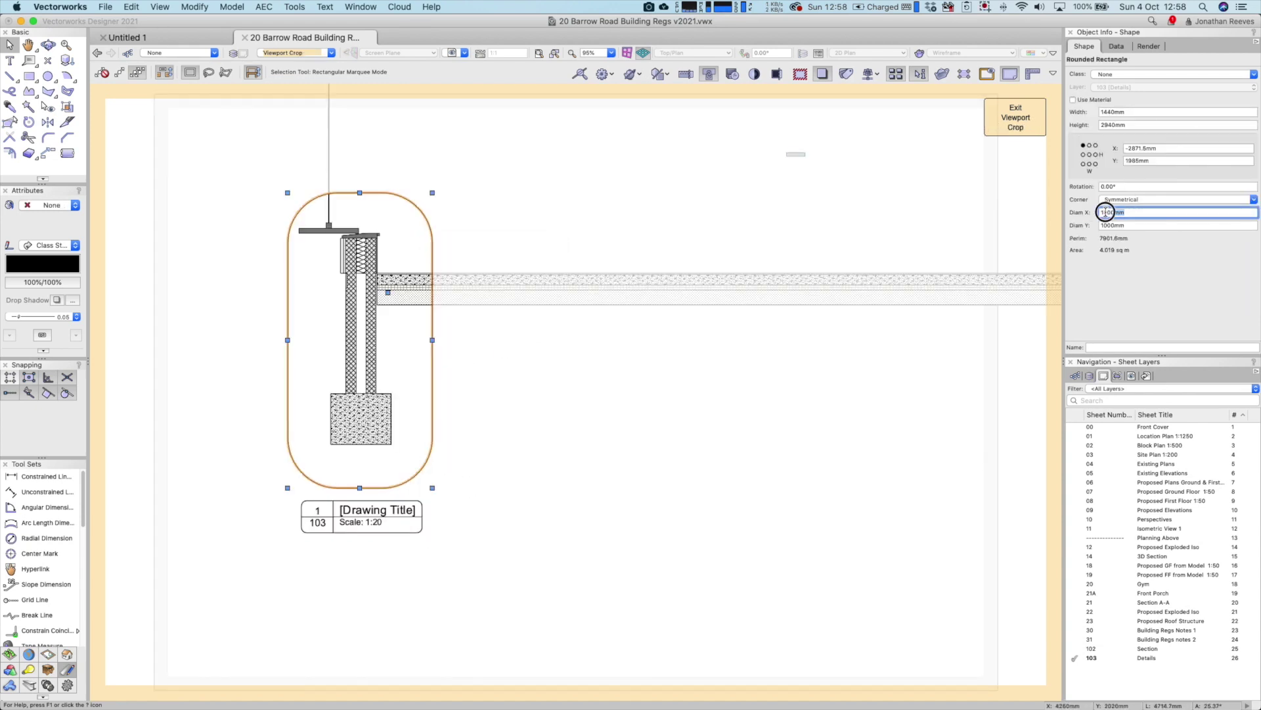
pyautogui.write('250')
pyautogui.press('Return')
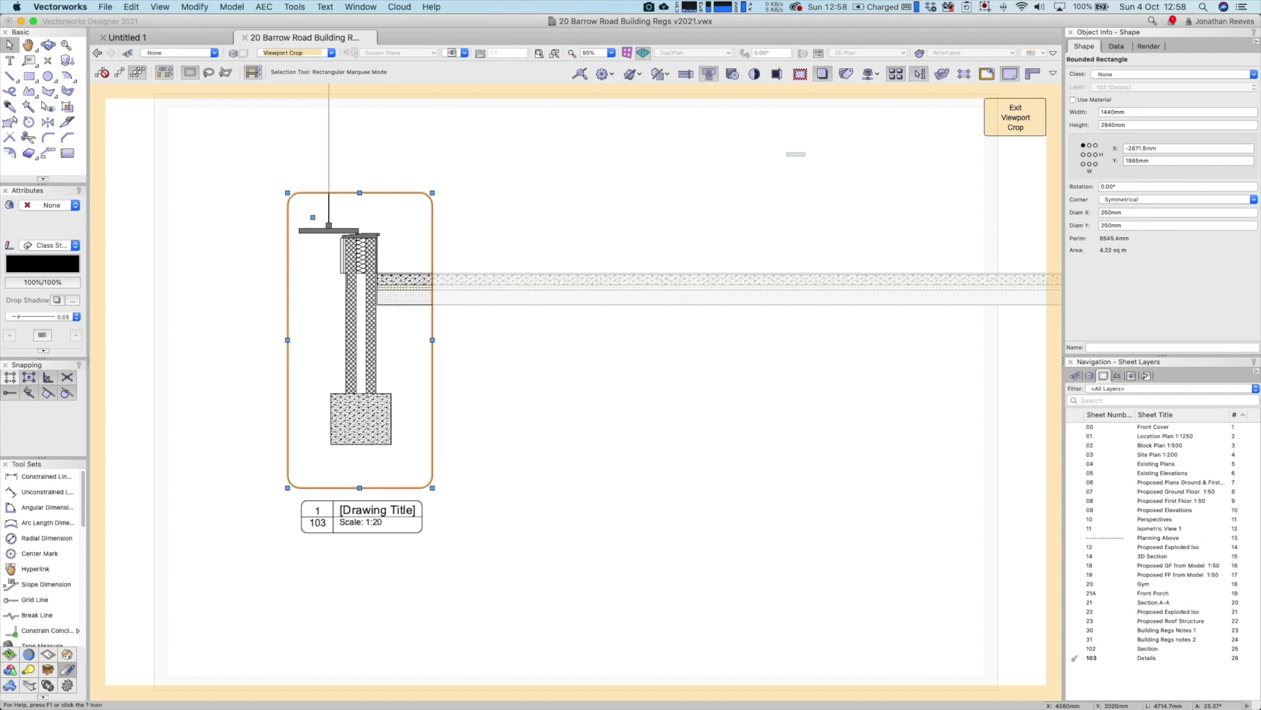
# Reshape the crop's top and bottom edges to 3049.8mm tall and exit crop editing
pyautogui.doubleClick(361, 193)
pyautogui.moveTo(360, 194); pyautogui.dragTo(358, 163)
pyautogui.moveTo(360, 487); pyautogui.dragTo(360, 469)
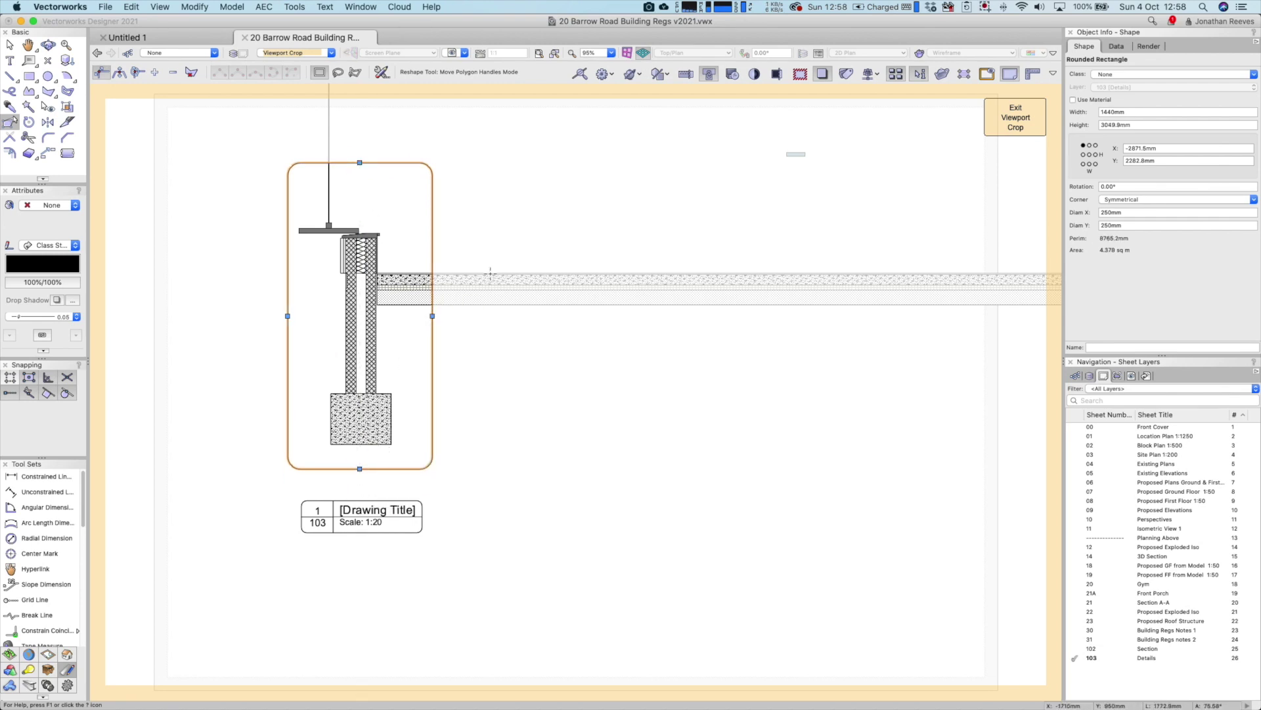
pyautogui.click(1016, 117)
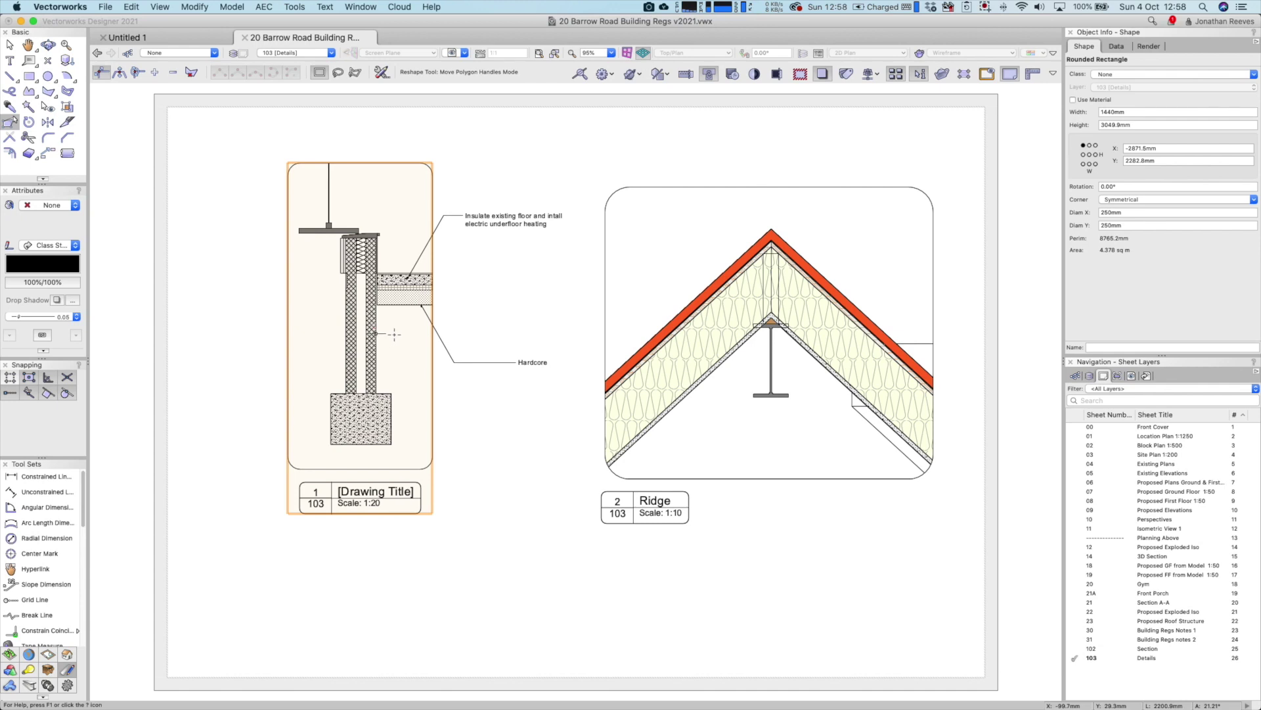
pyautogui.click(1147, 650)
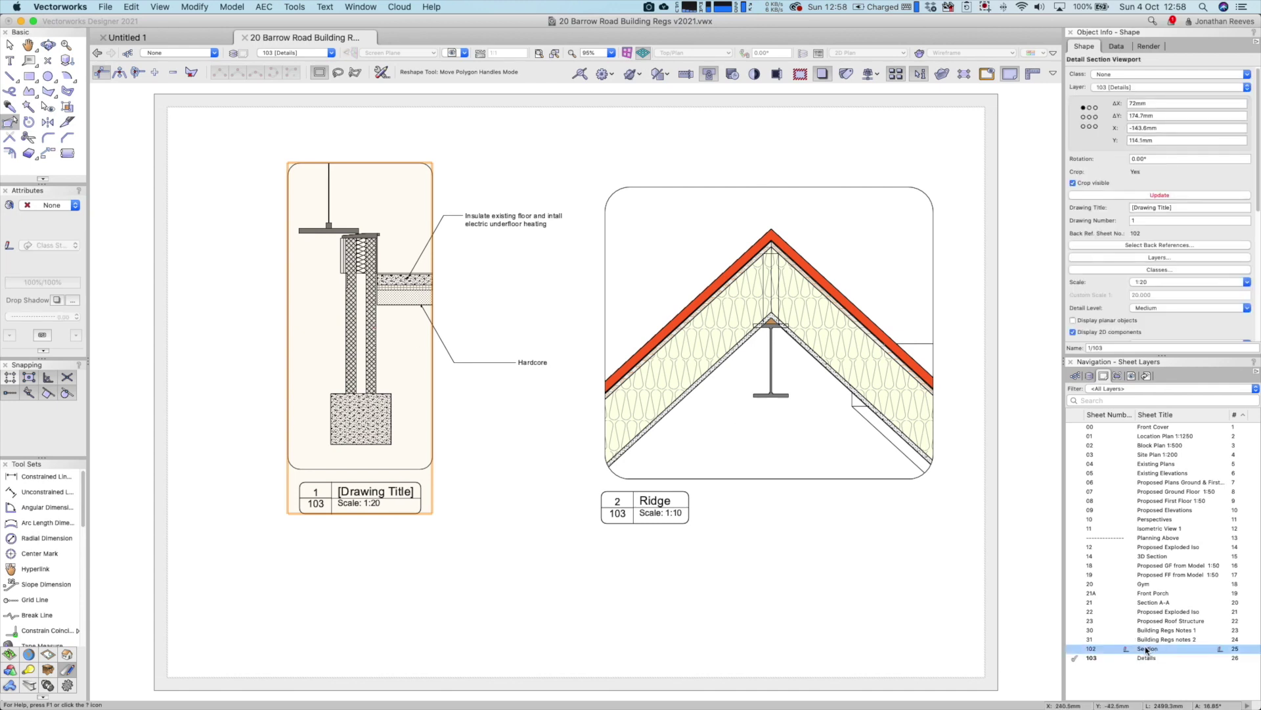
# Open the 102 Section sheet and follow the Ridge callout to its viewport on sheet 103
pyautogui.doubleClick(1147, 649)
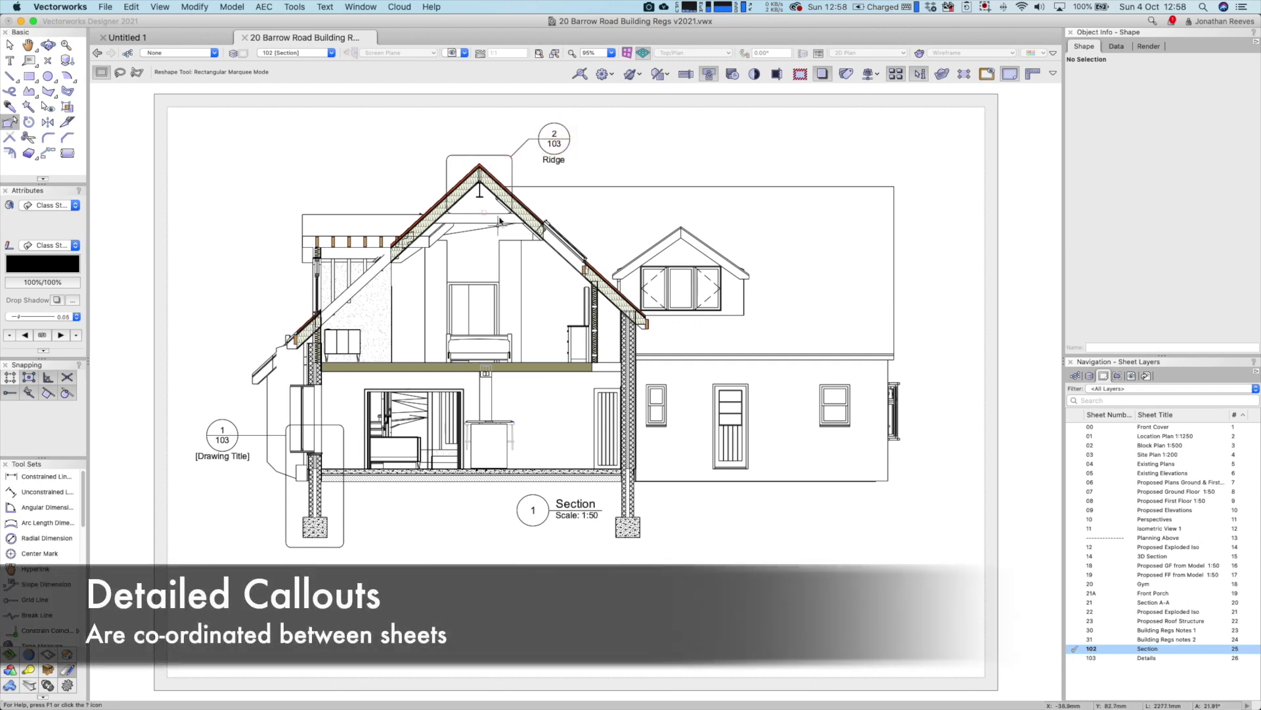
pyautogui.press('x')
pyautogui.click(553, 161)
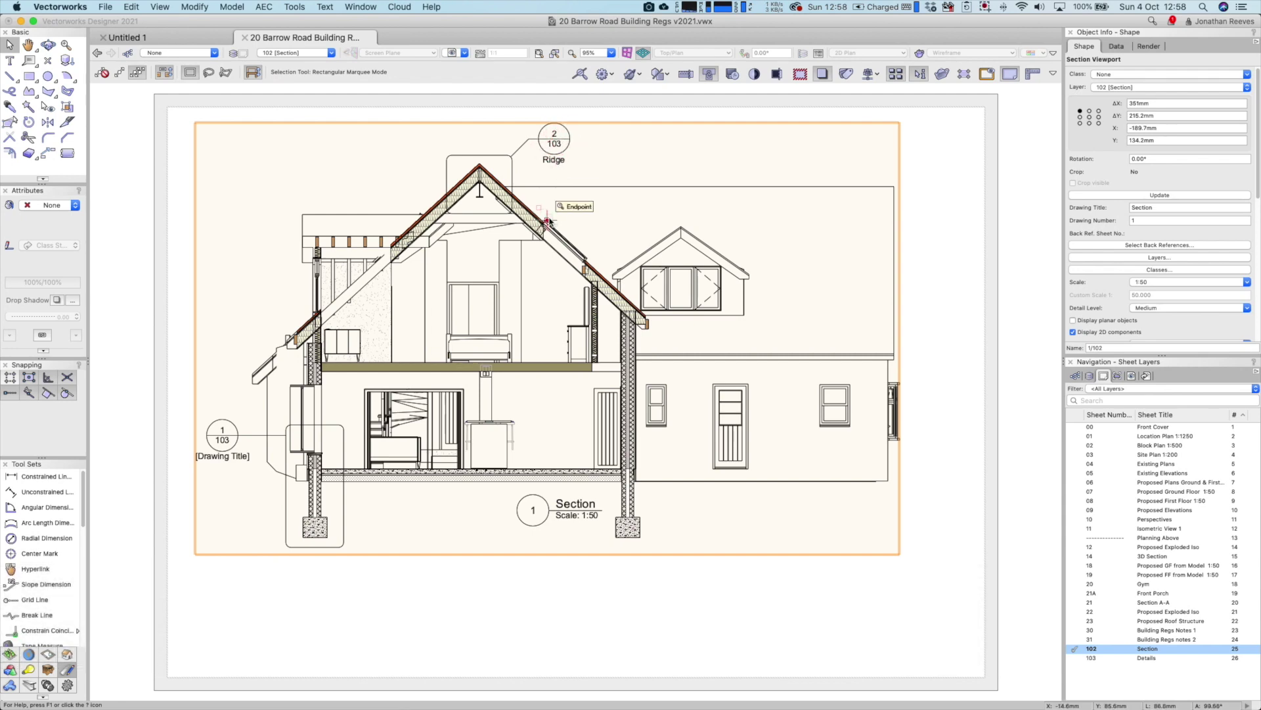
pyautogui.doubleClick(553, 139)
pyautogui.click(611, 517)
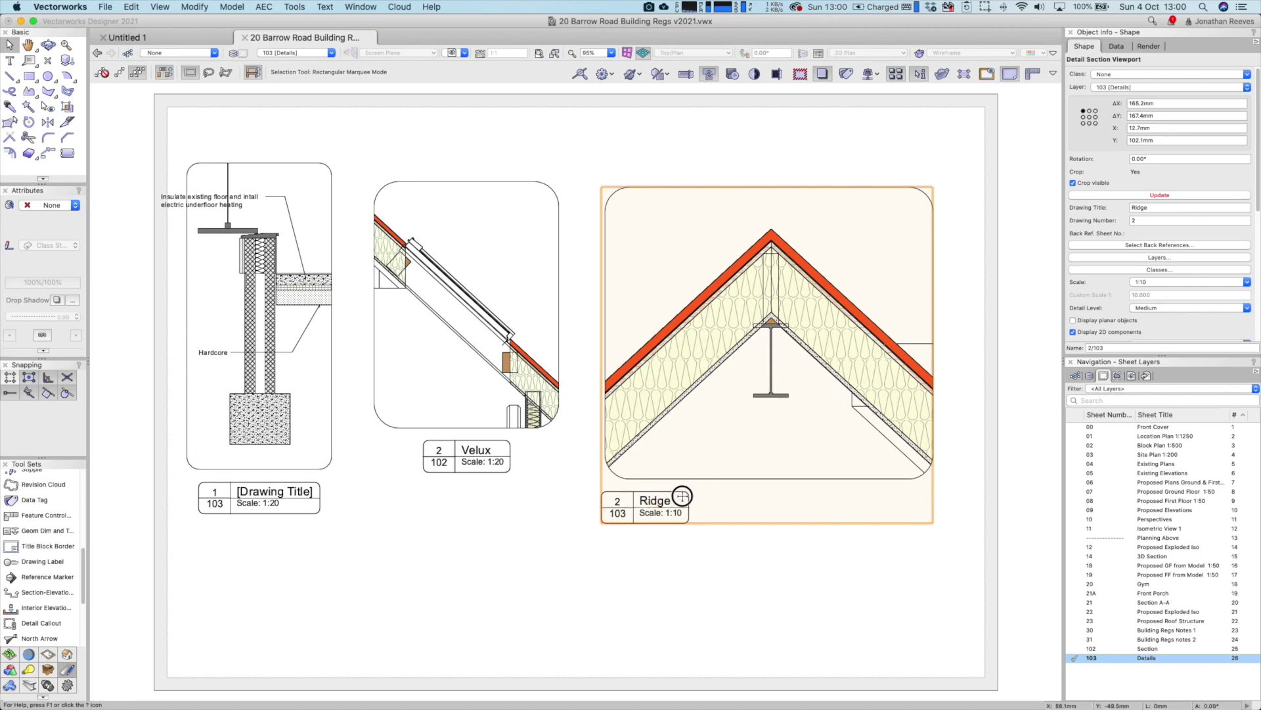
# Open the Ridge label's style in Plug-in Object Style and enter Edit Drawing Label Layout
pyautogui.doubleClick(673, 498)
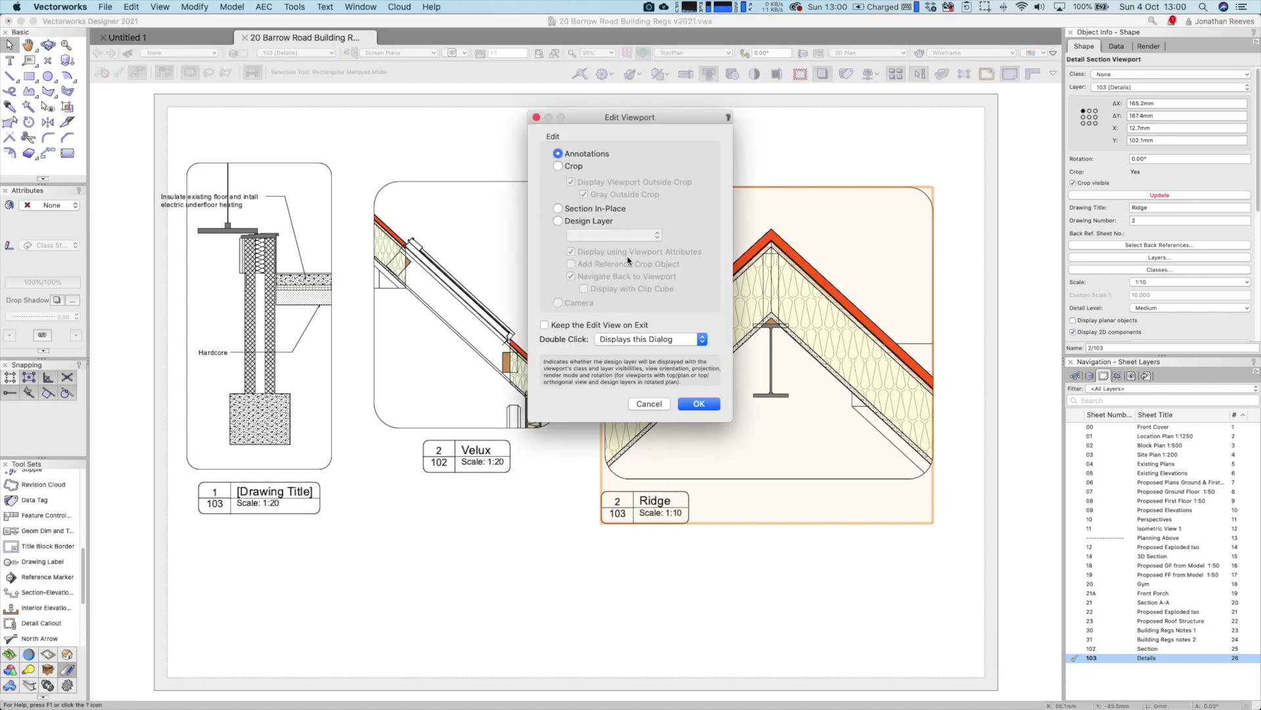
pyautogui.click(700, 403)
pyautogui.click(1194, 159)
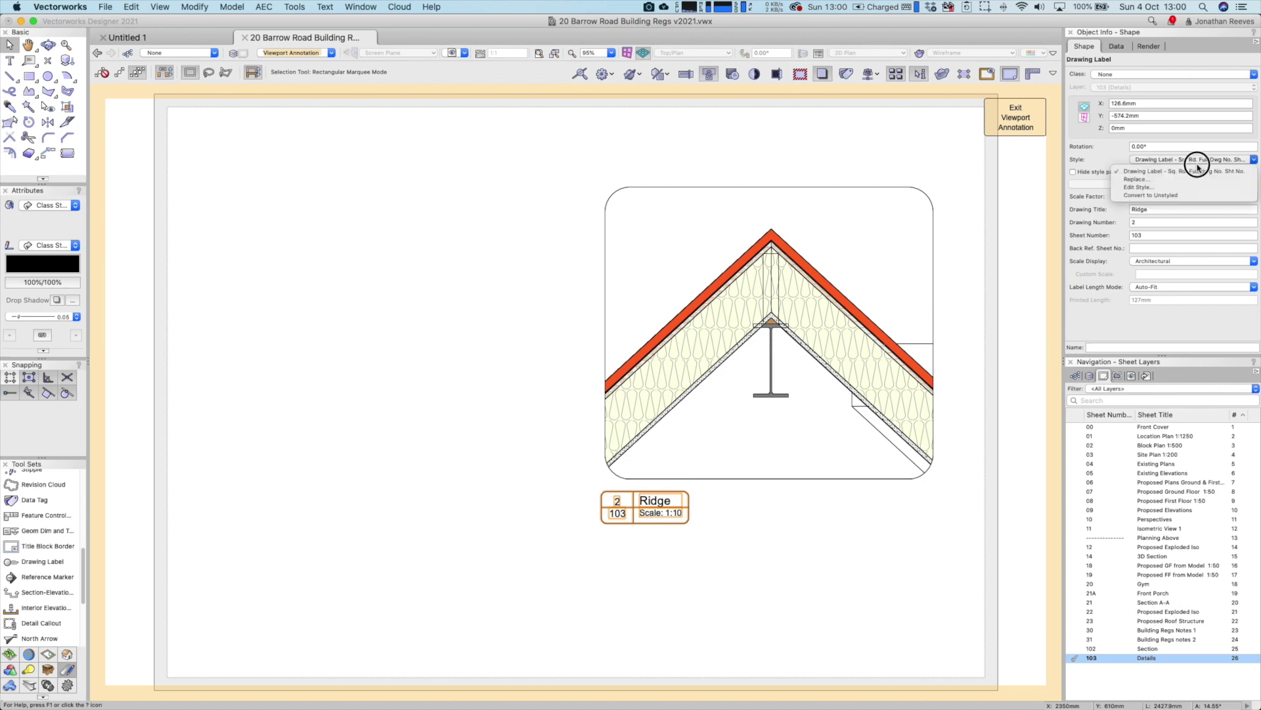
pyautogui.click(1186, 187)
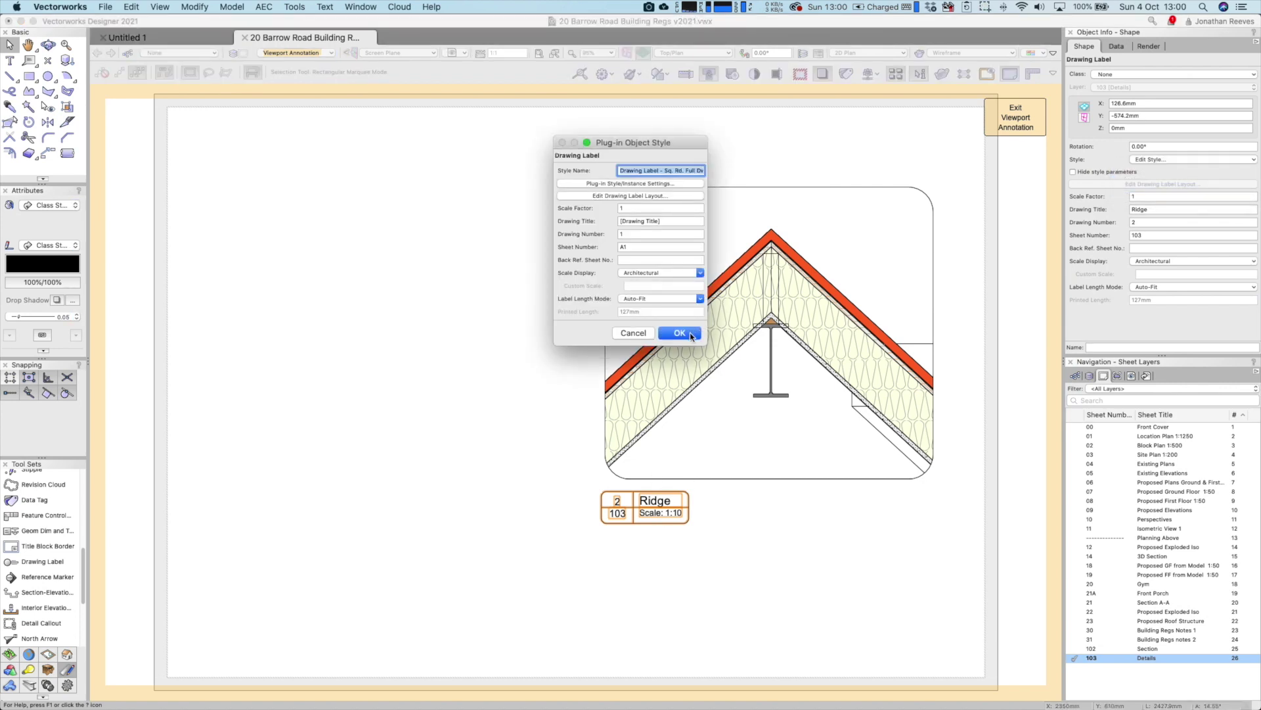
pyautogui.click(632, 333)
pyautogui.scroll(4, 779, 533)
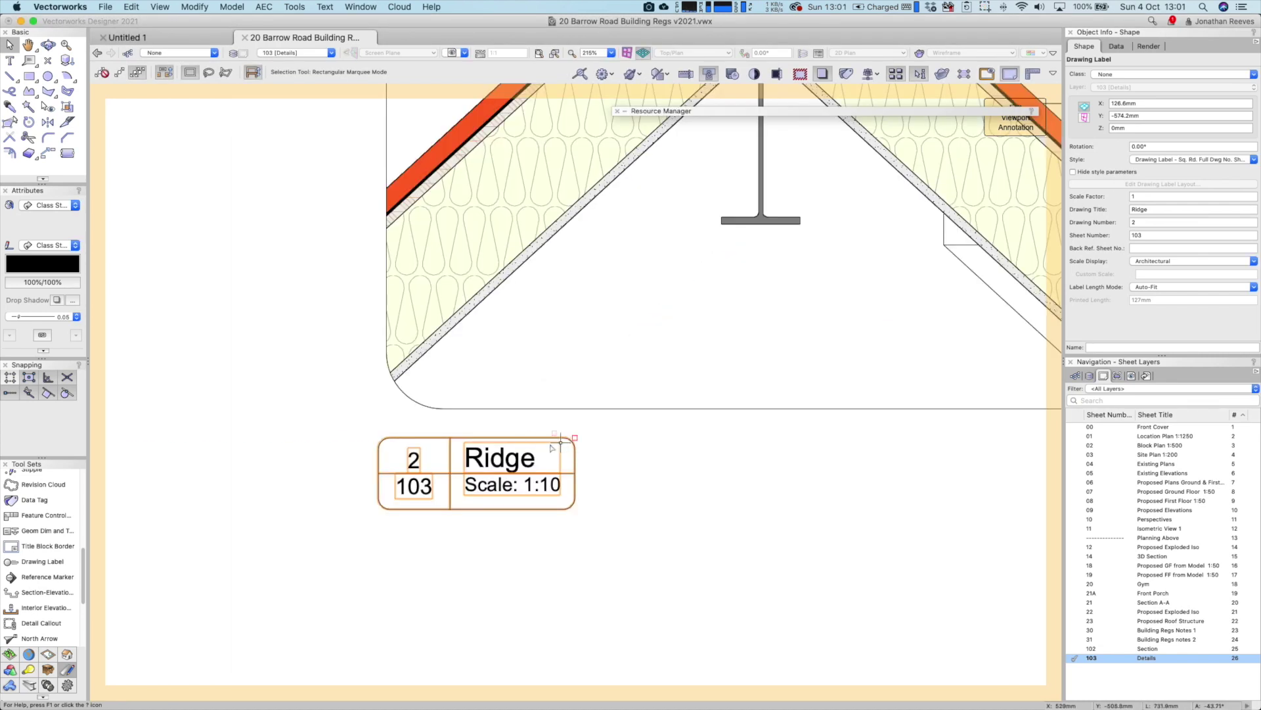
pyautogui.click(1154, 160)
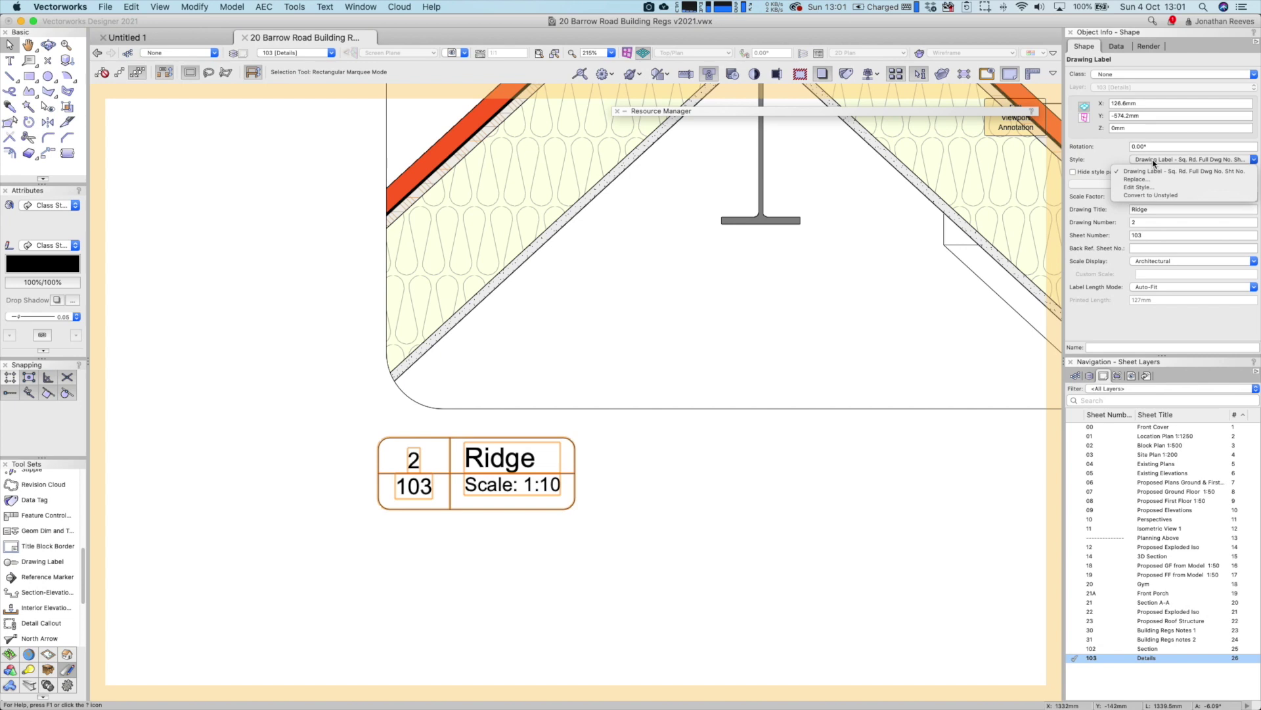
pyautogui.click(1157, 183)
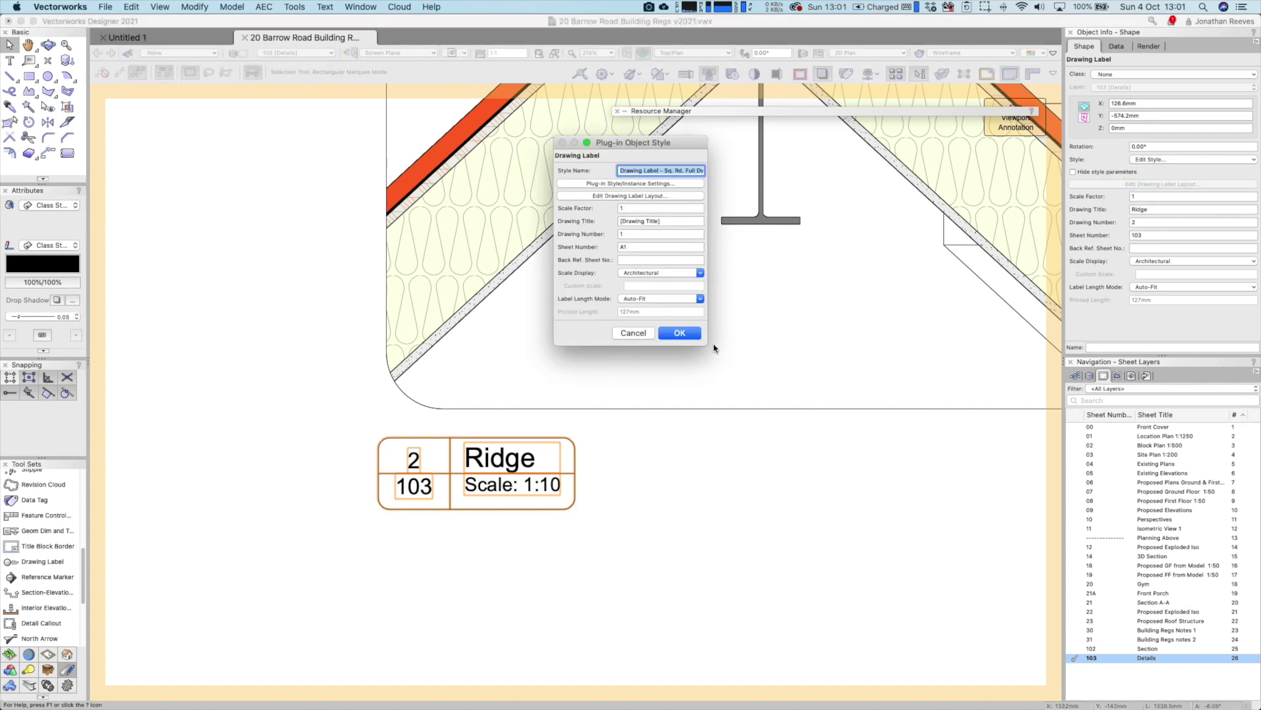
pyautogui.moveTo(706, 341); pyautogui.dragTo(766, 592)
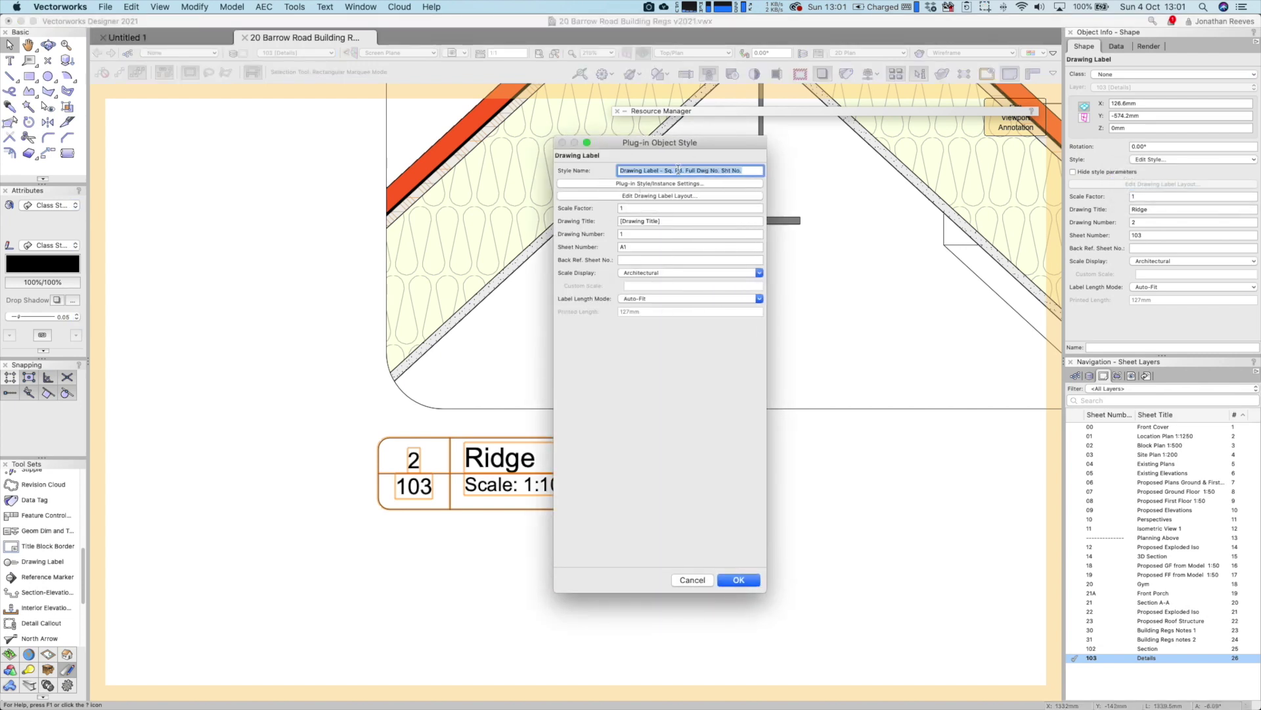
pyautogui.click(636, 196)
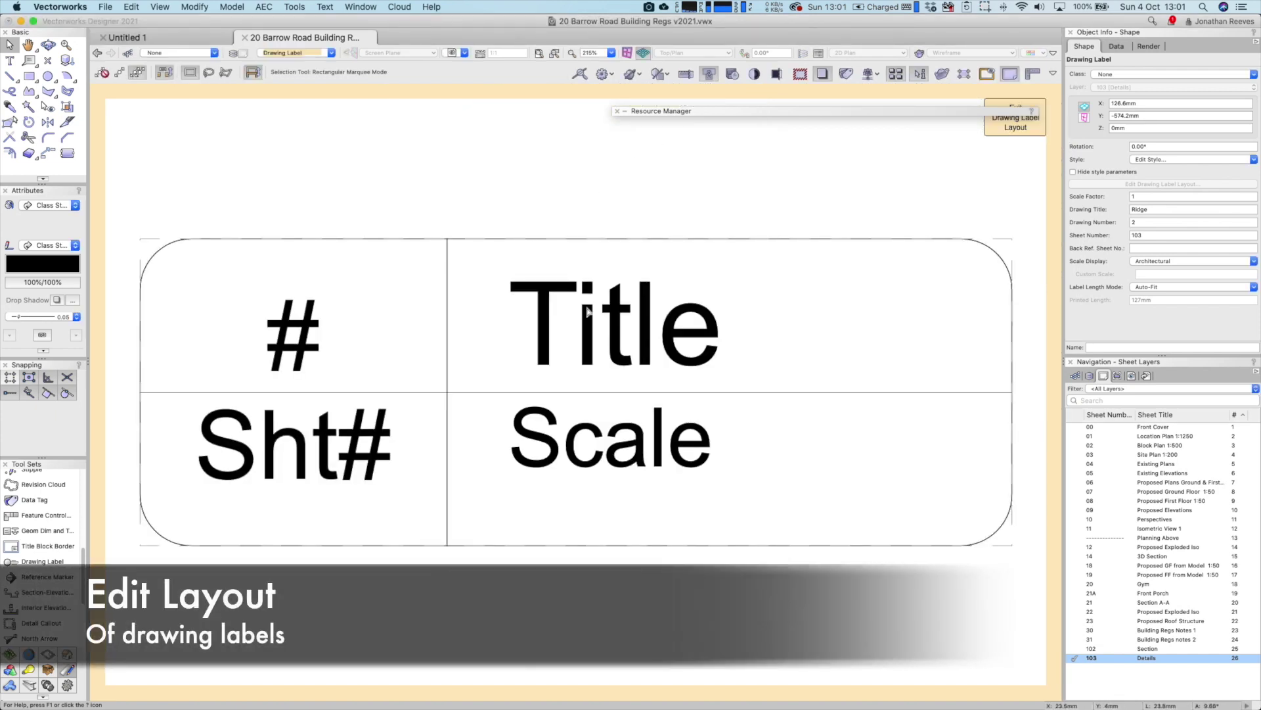
# Fill the label layout's rounded outline with light grey and exit the layout
pyautogui.click(451, 241)
pyautogui.click(498, 192)
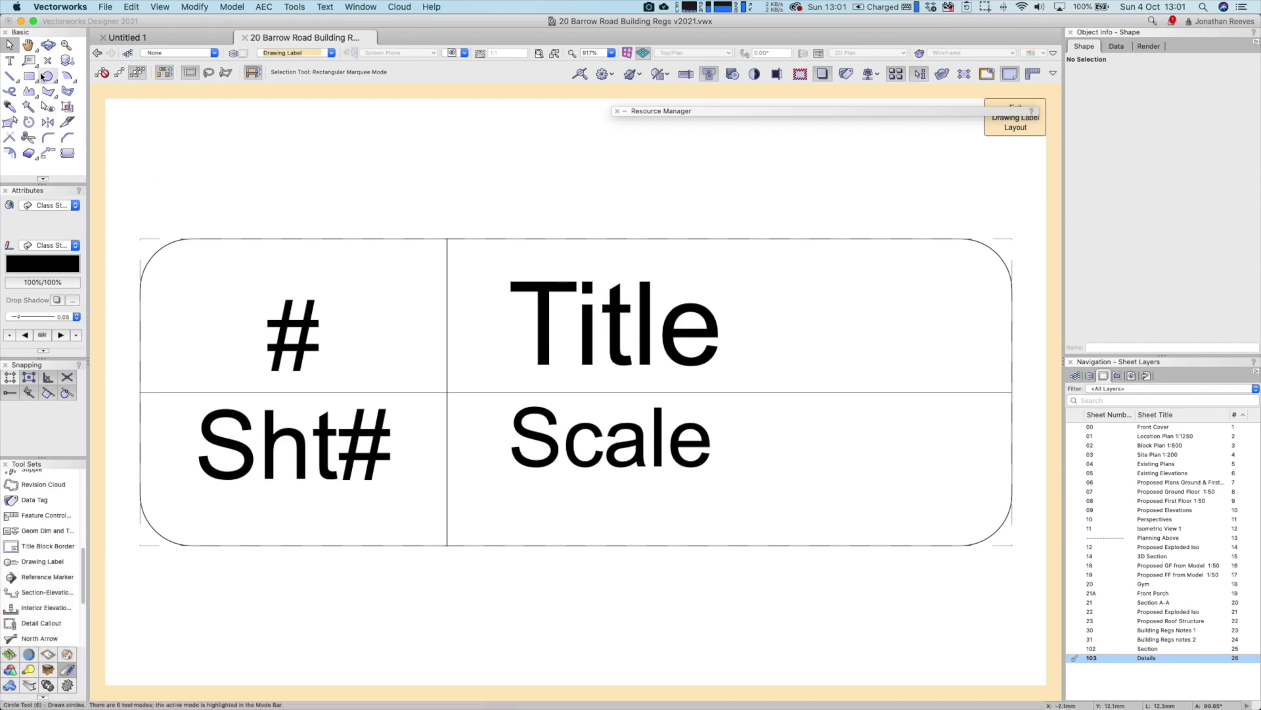
pyautogui.click(48, 91)
pyautogui.press('x')
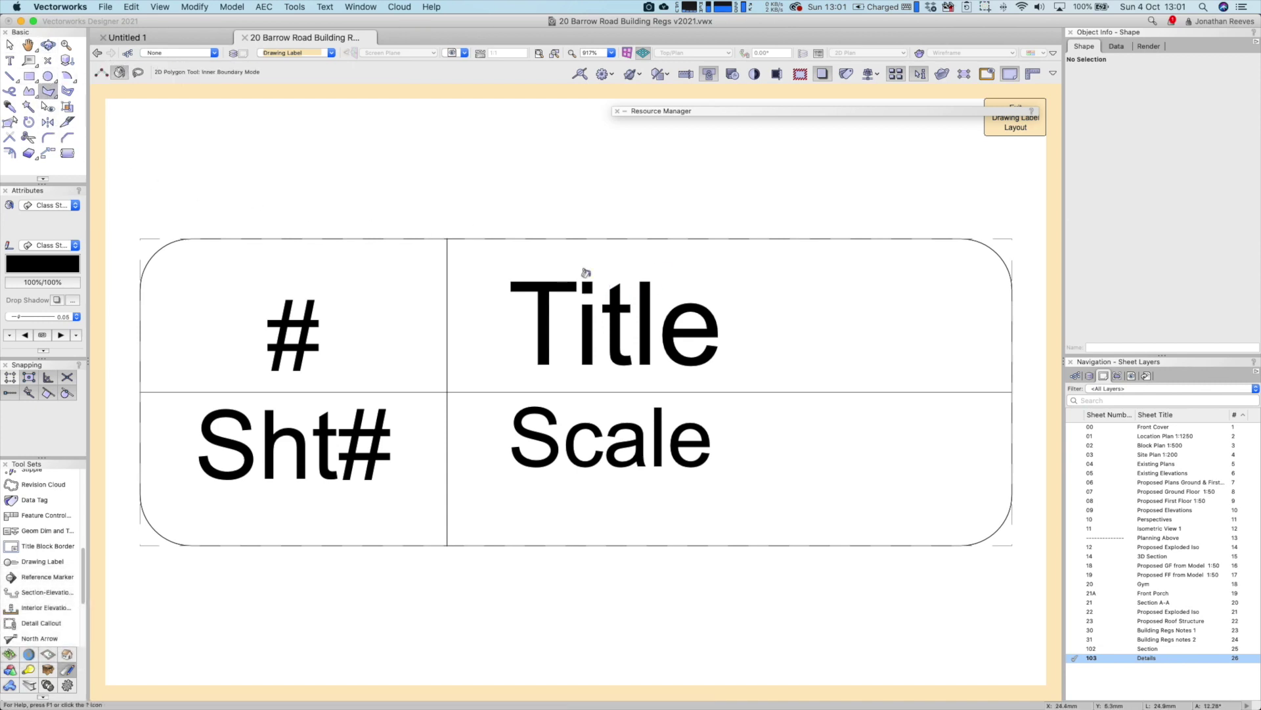
pyautogui.click(189, 253)
pyautogui.click(21, 224)
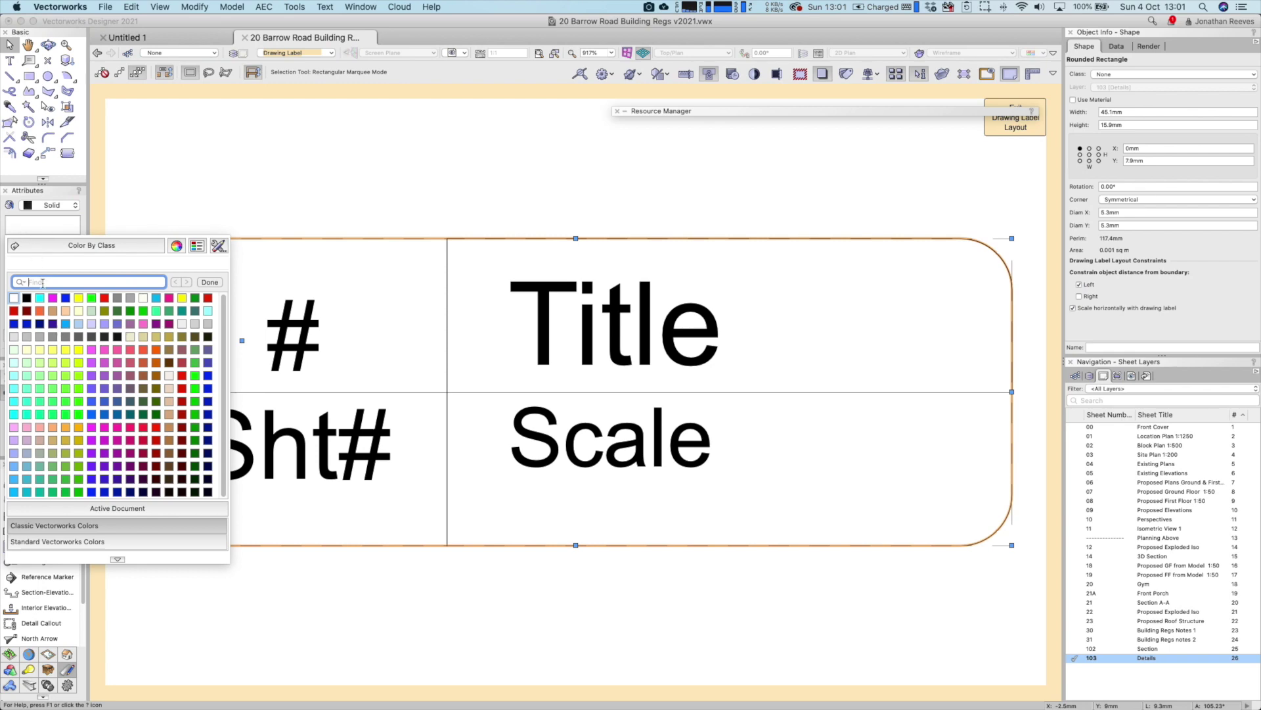
pyautogui.click(13, 339)
pyautogui.click(995, 130)
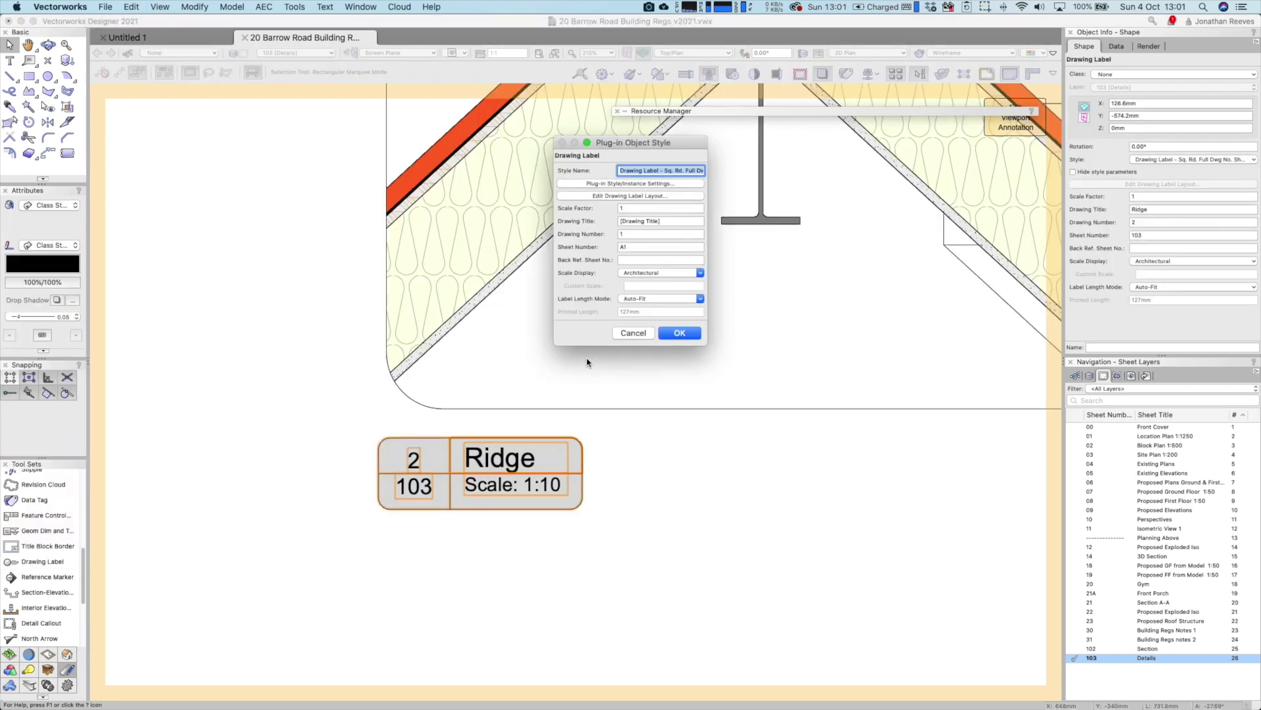
# Accept the grey-filled label style and leave the Ridge annotations, selecting the Velux viewport
pyautogui.click(680, 333)
pyautogui.press('super+4')
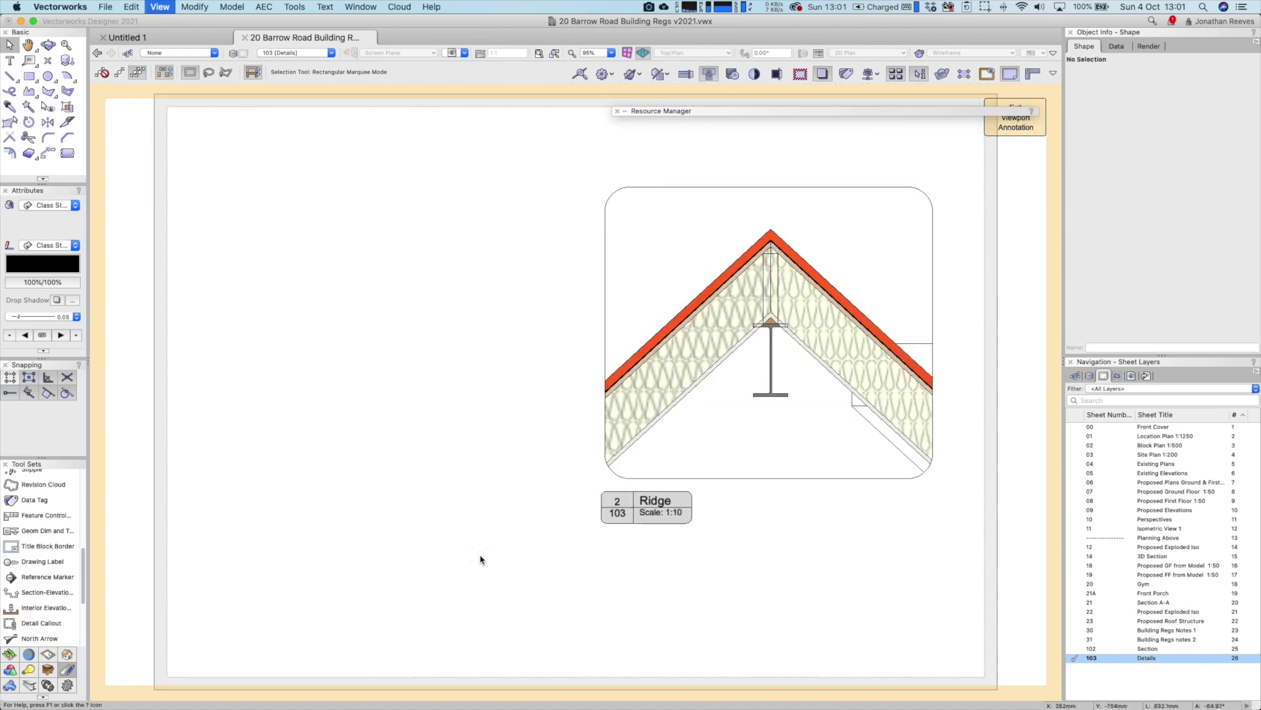
pyautogui.click(1009, 129)
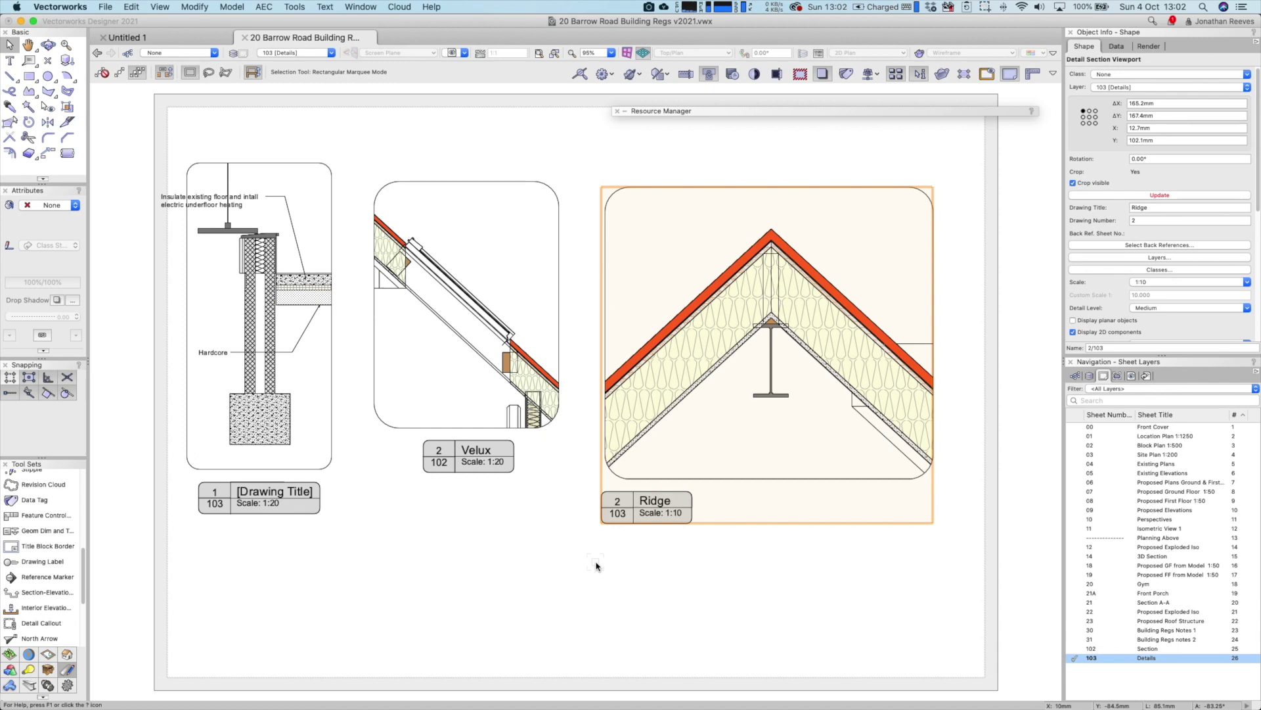
pyautogui.click(572, 427)
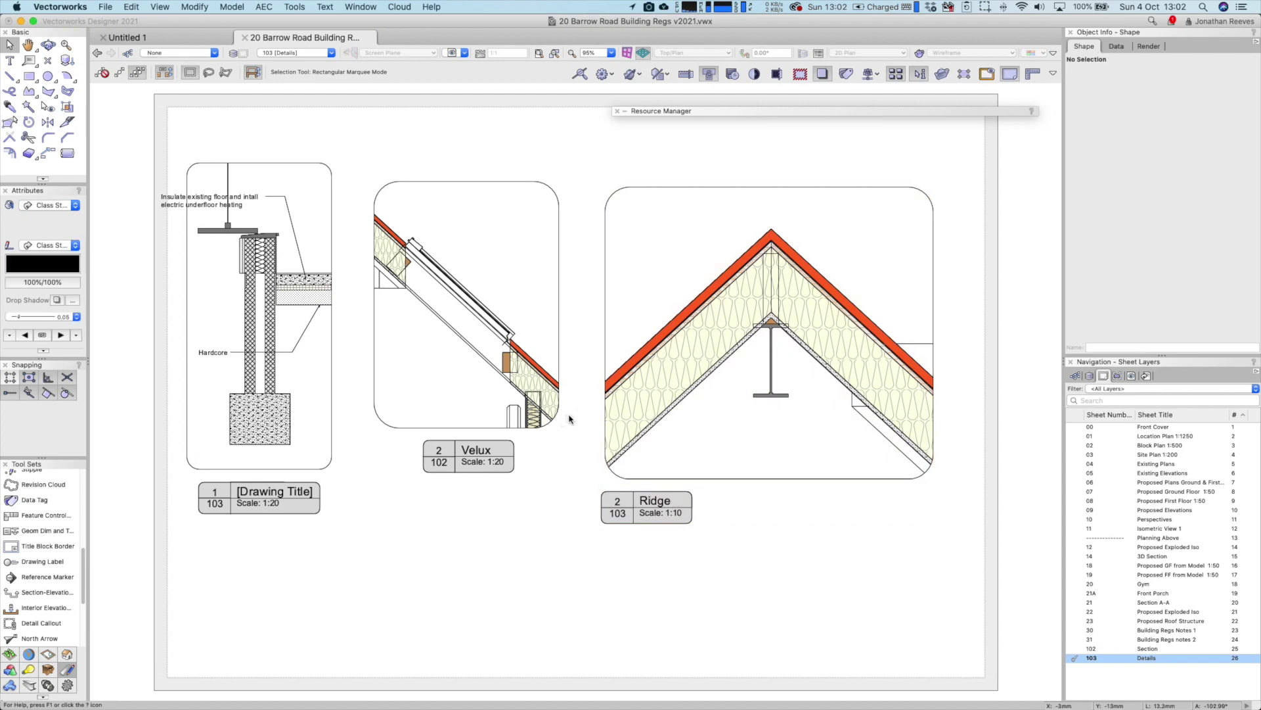
pyautogui.click(560, 378)
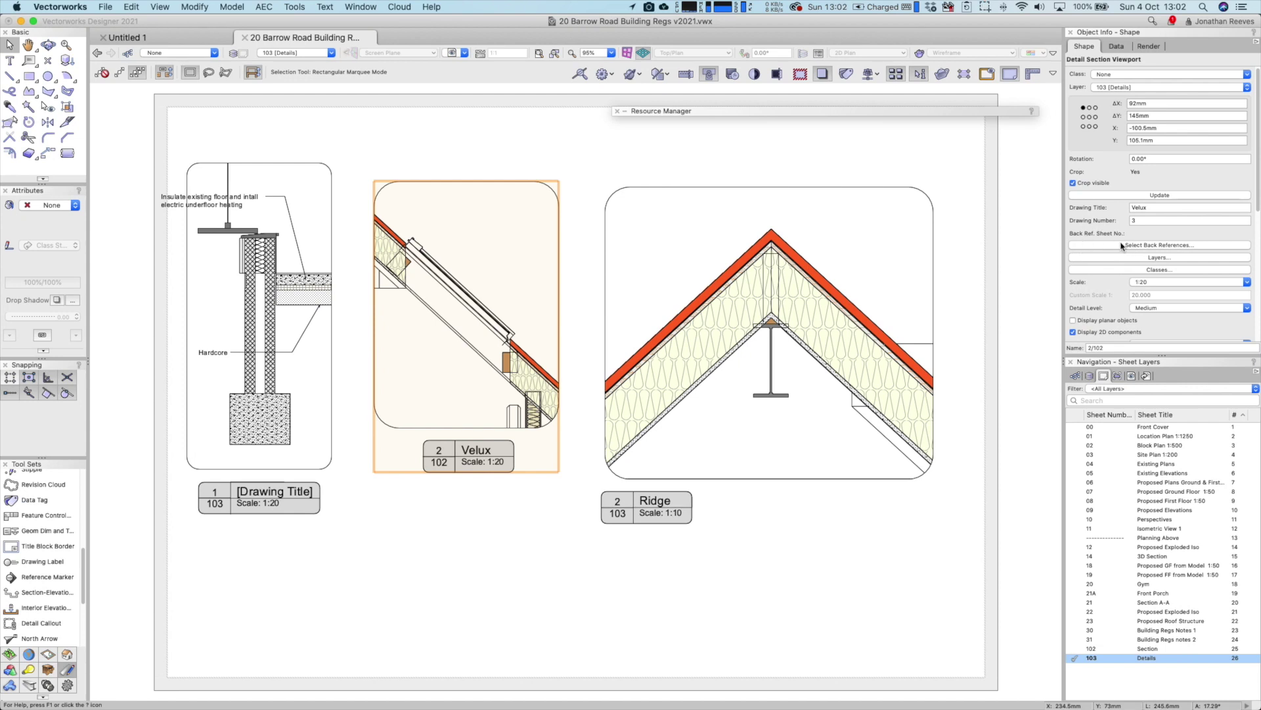
# List all objects referencing the Velux and Ridge viewports in Back References
pyautogui.click(1136, 247)
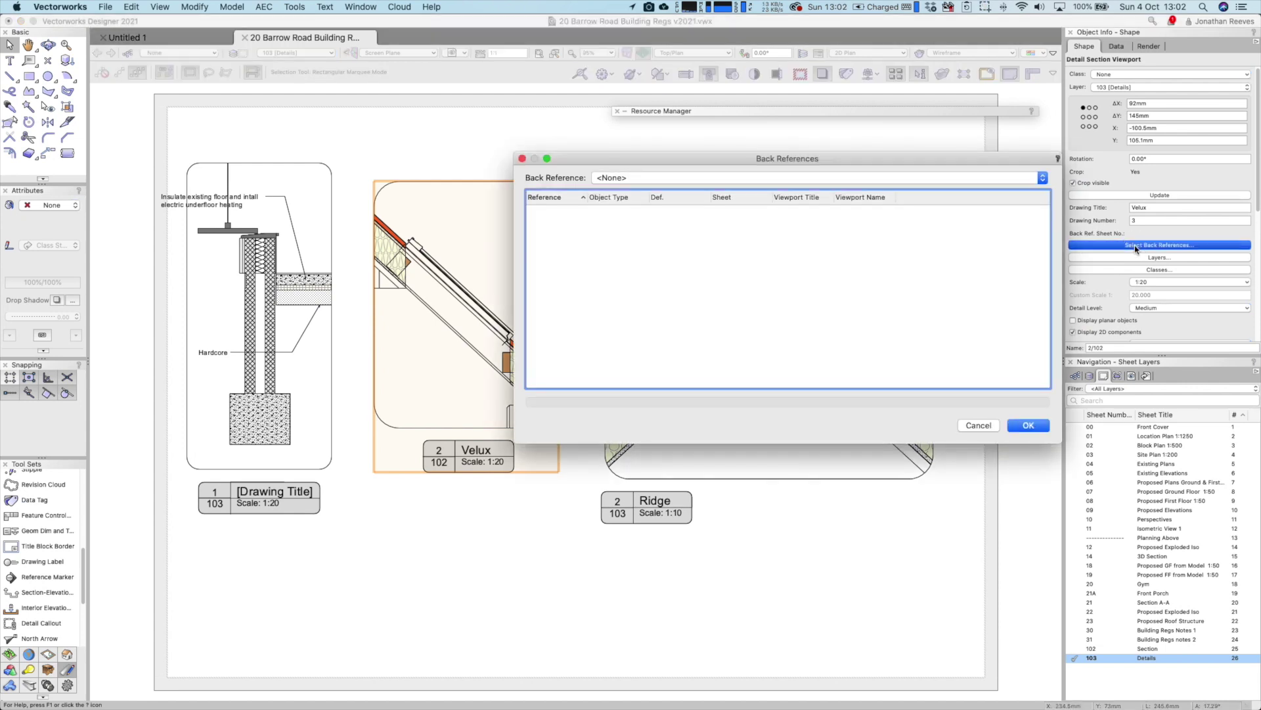
pyautogui.click(785, 178)
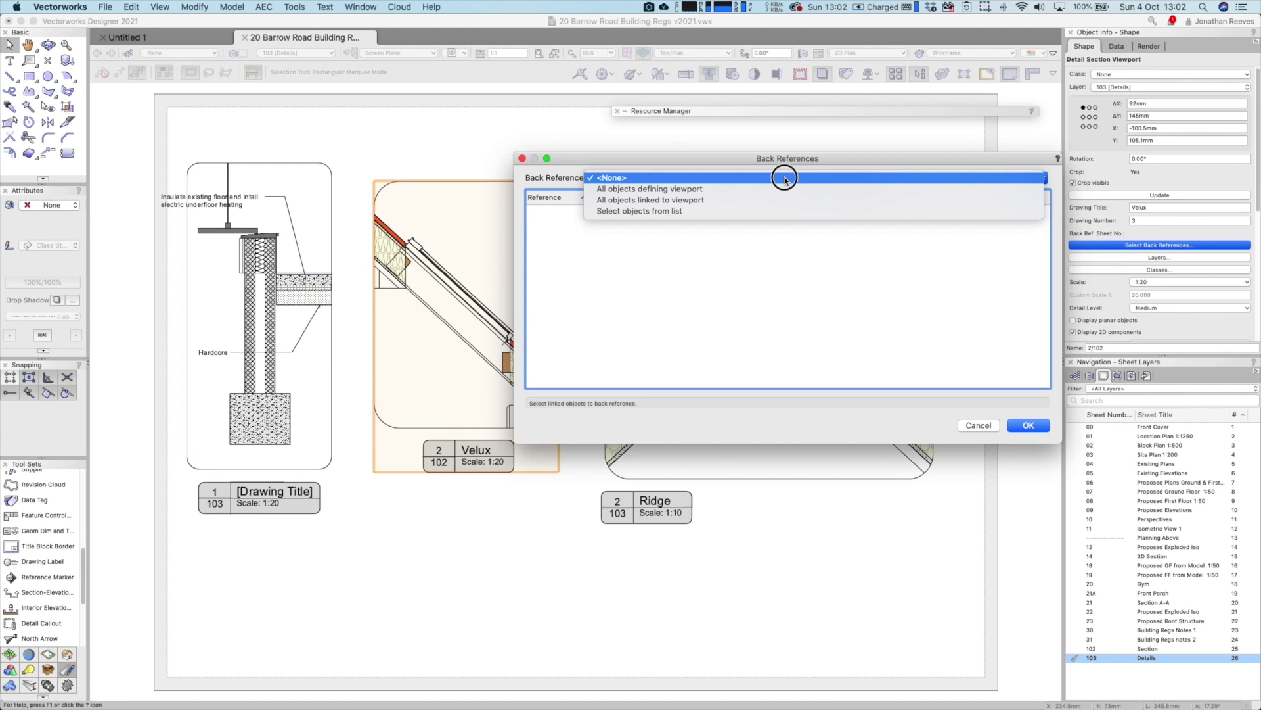
pyautogui.click(782, 189)
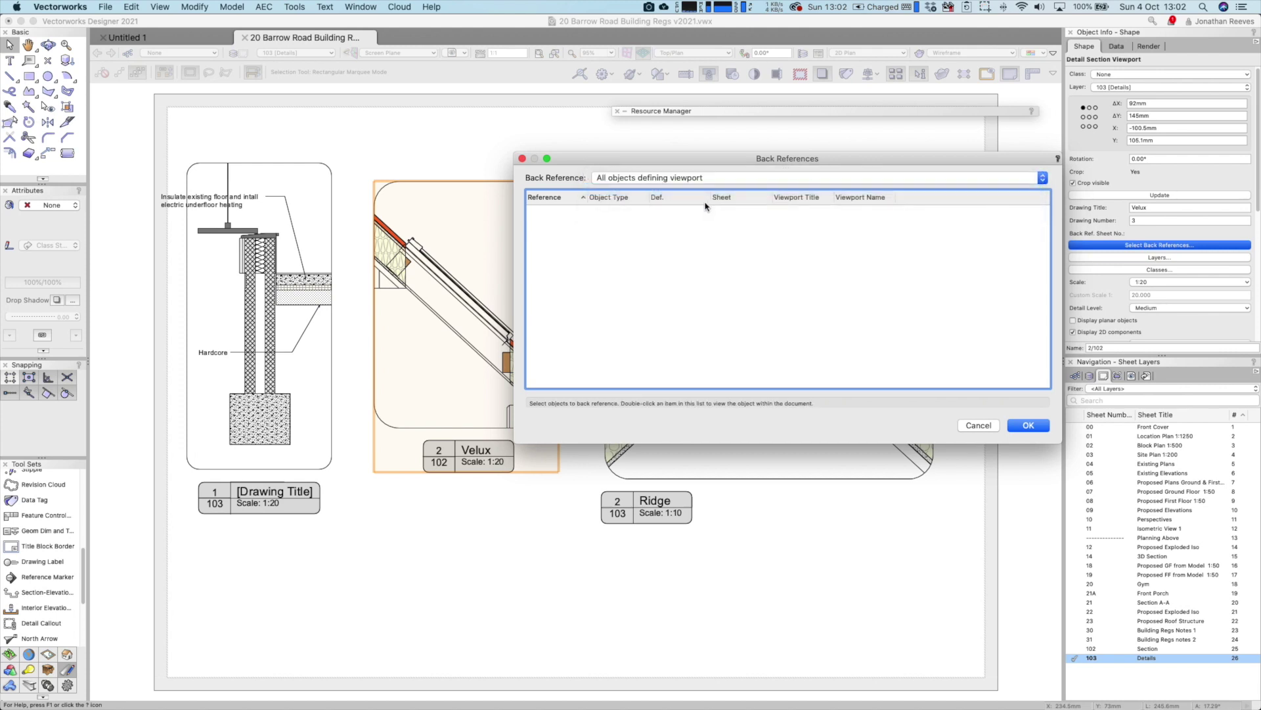
pyautogui.click(665, 179)
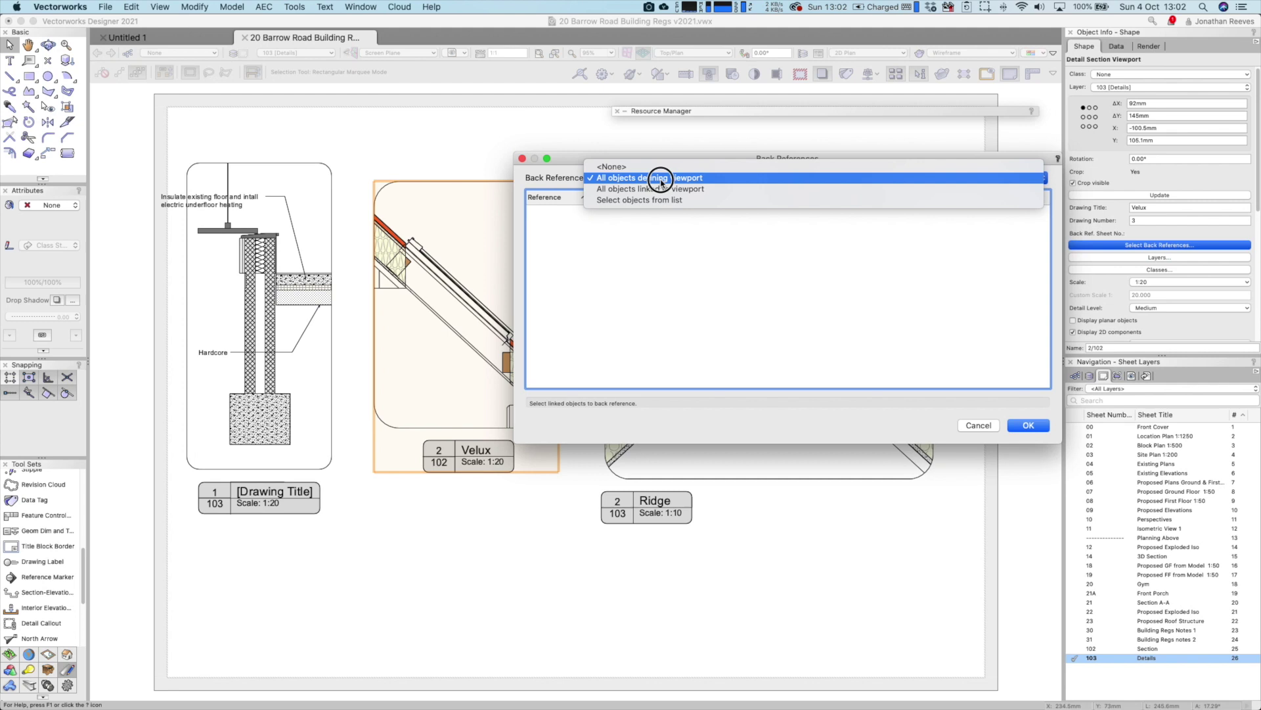
pyautogui.click(670, 240)
pyautogui.click(1028, 425)
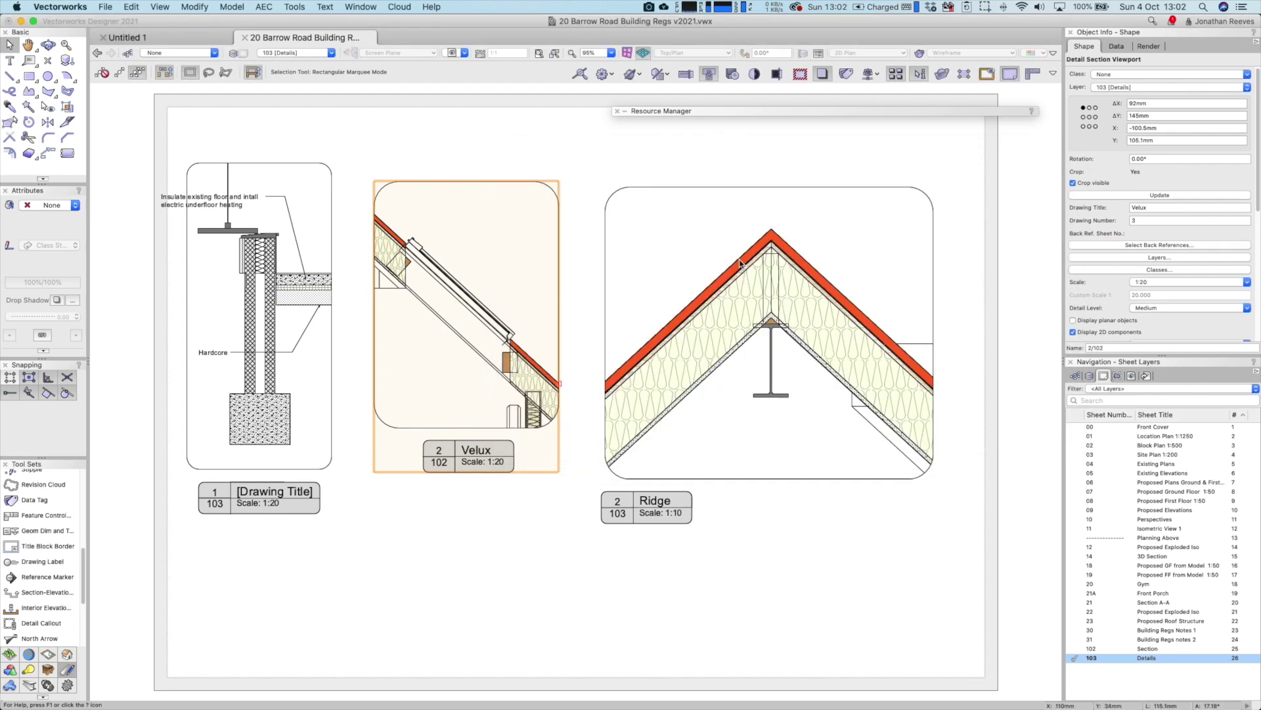
pyautogui.click(770, 232)
pyautogui.click(1157, 245)
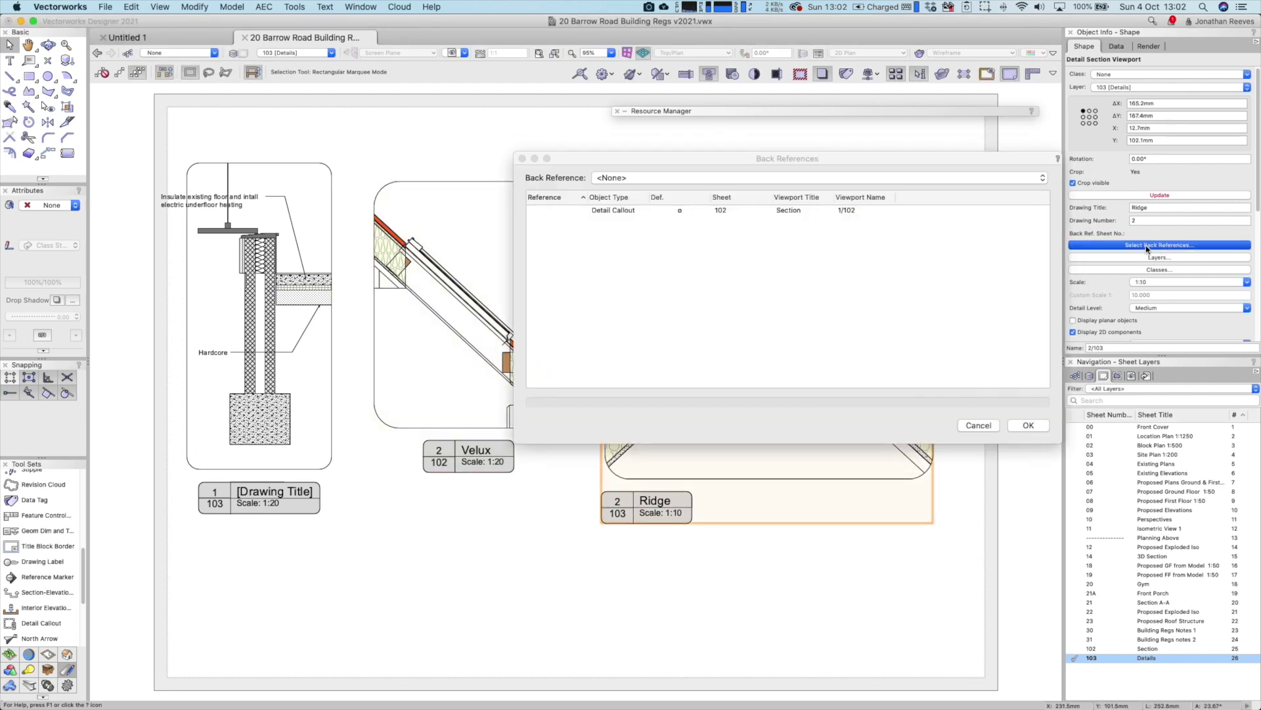
pyautogui.click(649, 180)
pyautogui.click(657, 191)
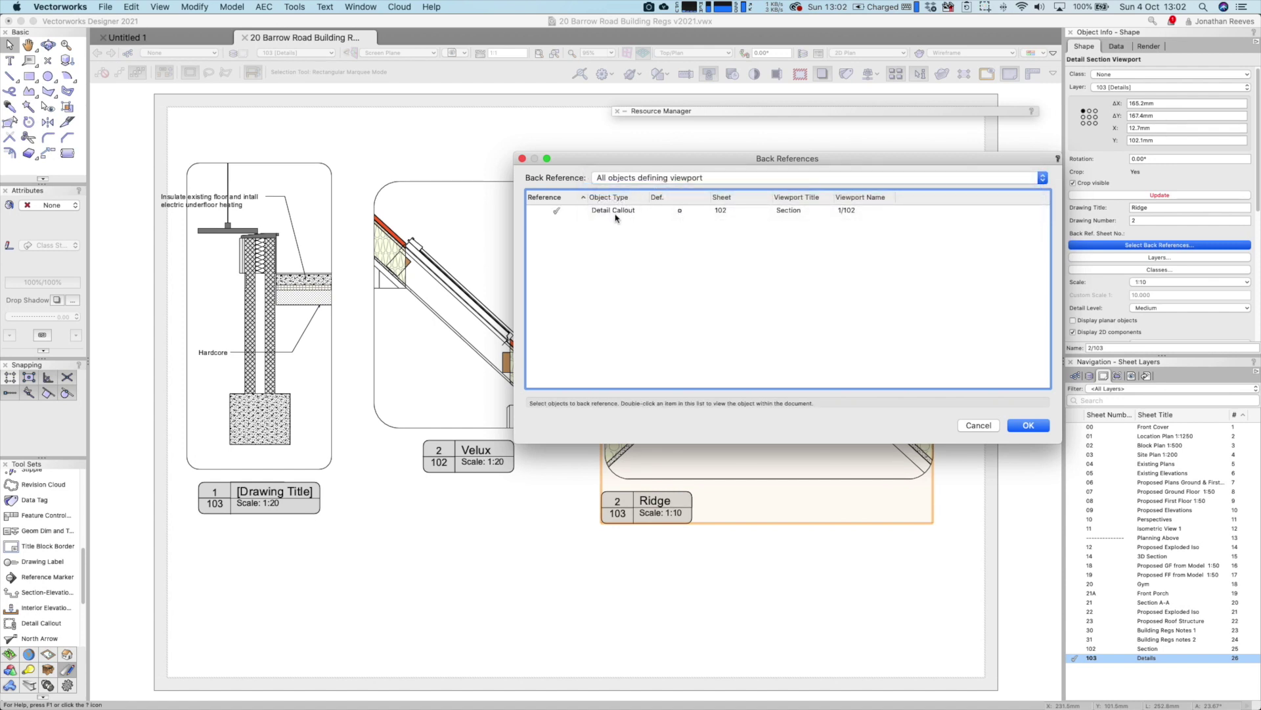
pyautogui.click(1029, 426)
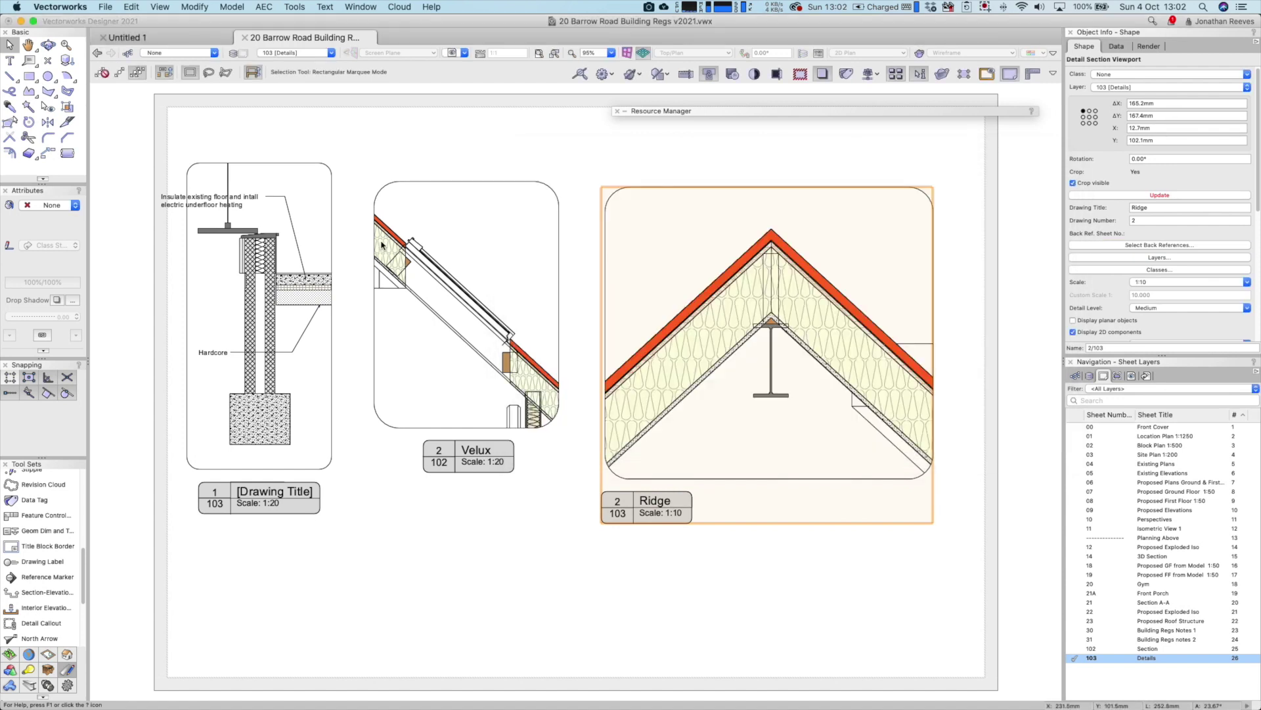
# Move the underfloor heating note up above the detail, clear of the drawing
pyautogui.click(334, 194)
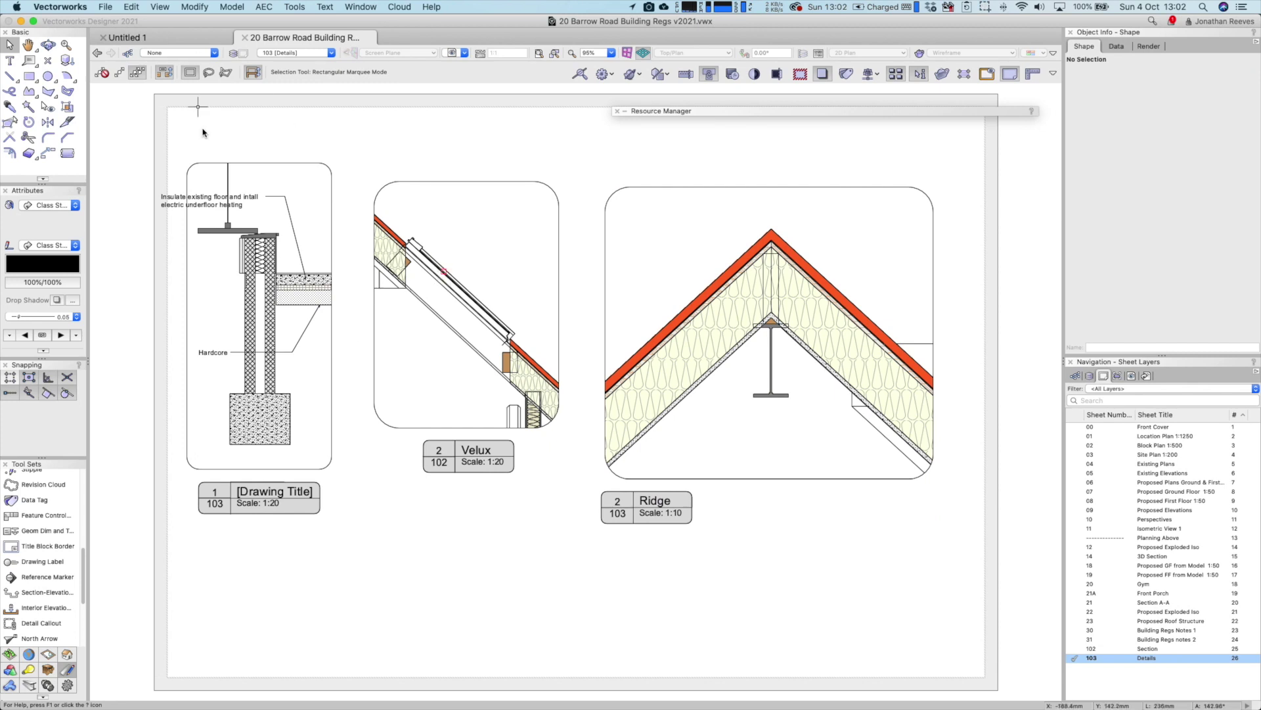
pyautogui.click(203, 197)
pyautogui.moveTo(284, 196); pyautogui.dragTo(304, 135)
pyautogui.press('Escape')
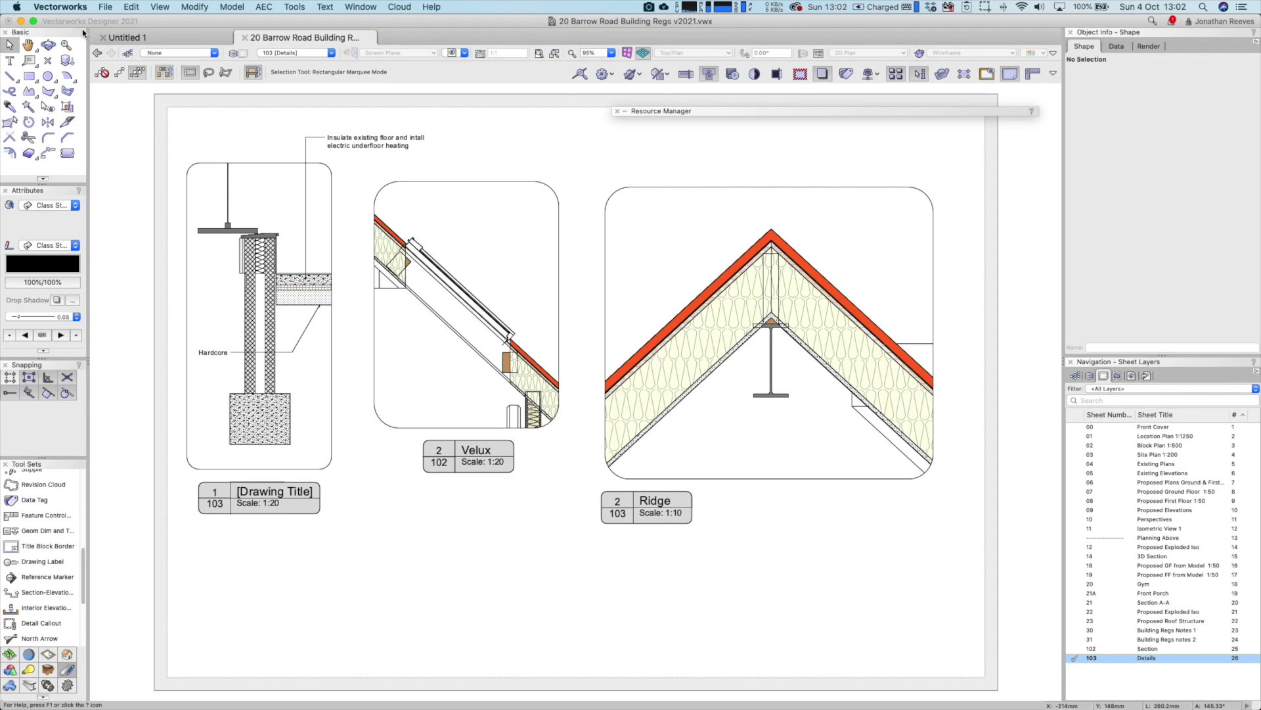
pyautogui.click(96, 6)
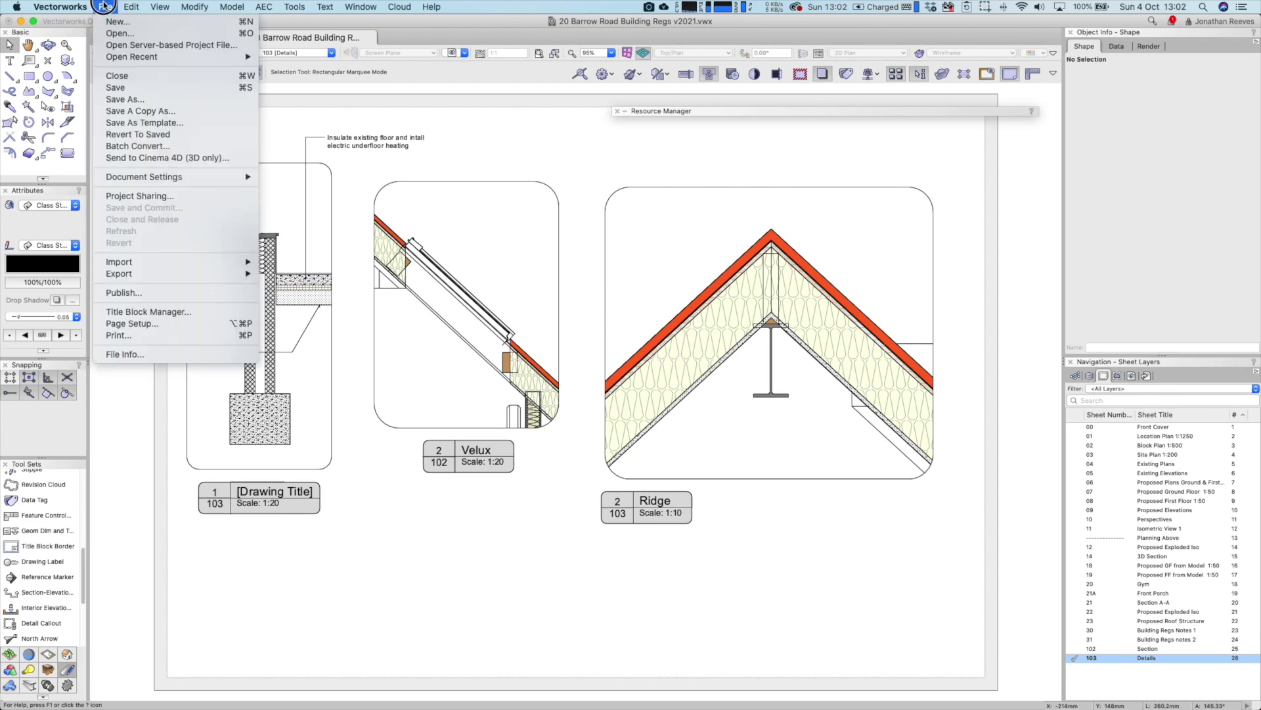
# Add the 102 Section and 103 Details sheets to the publish list
pyautogui.click(136, 292)
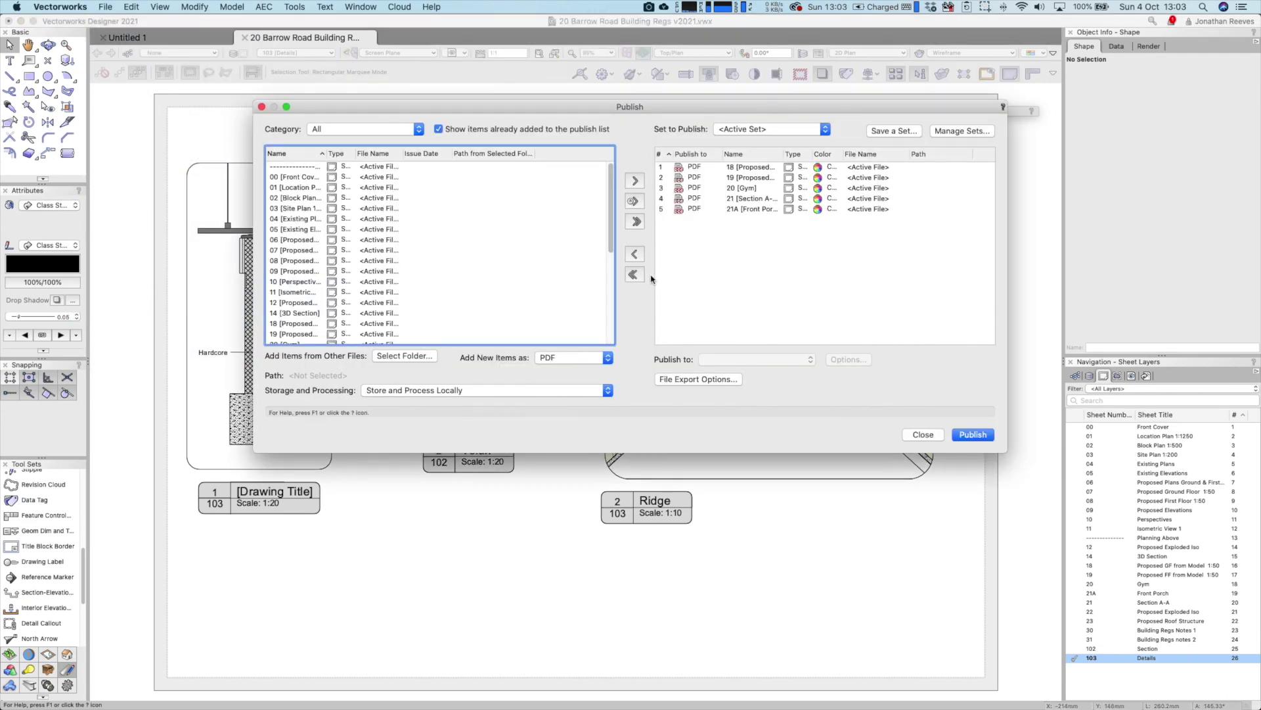
pyautogui.moveTo(610, 224); pyautogui.dragTo(606, 347)
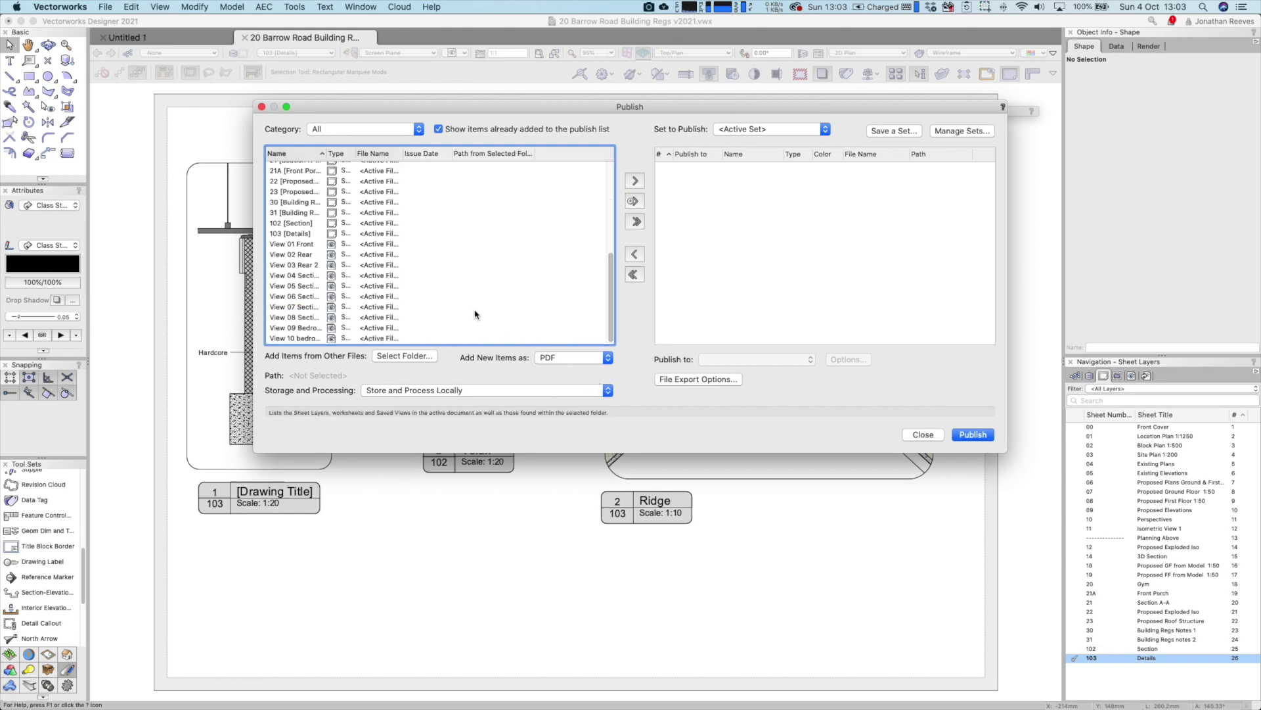
pyautogui.moveTo(325, 152); pyautogui.dragTo(445, 152)
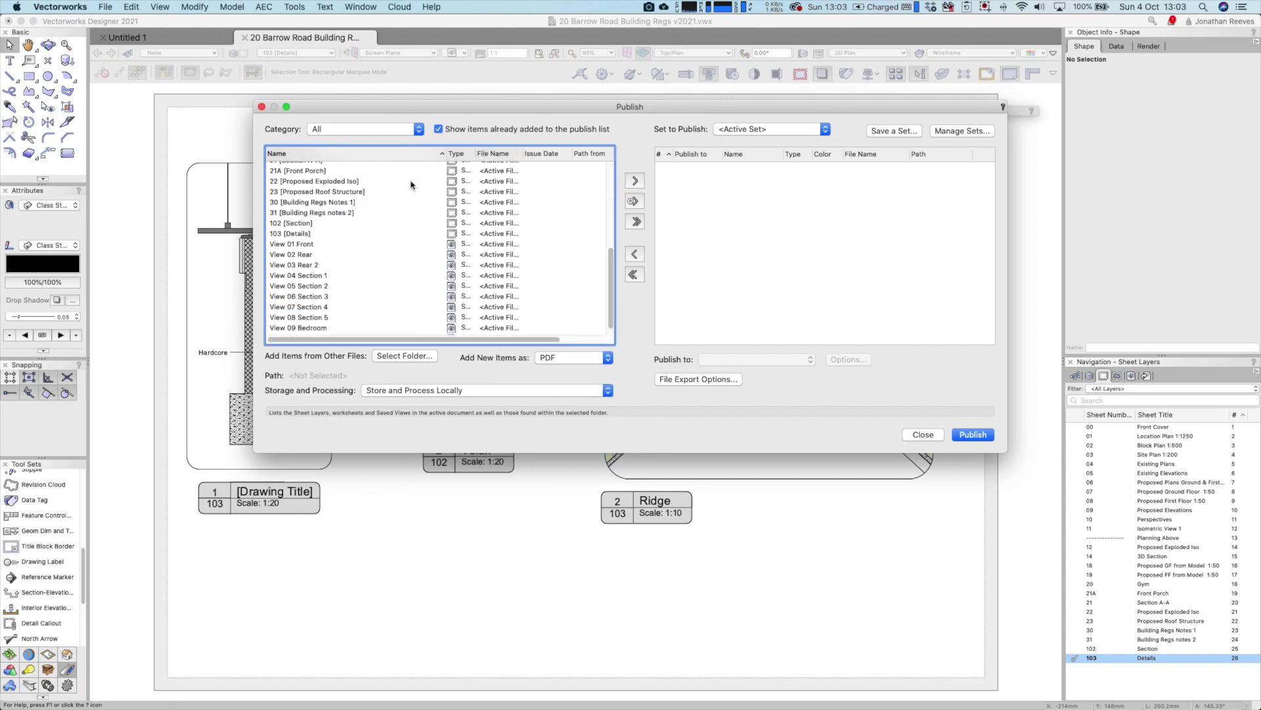
pyautogui.click(296, 225)
pyautogui.keyDown('shift'); pyautogui.click(295, 234); pyautogui.keyUp('shift')
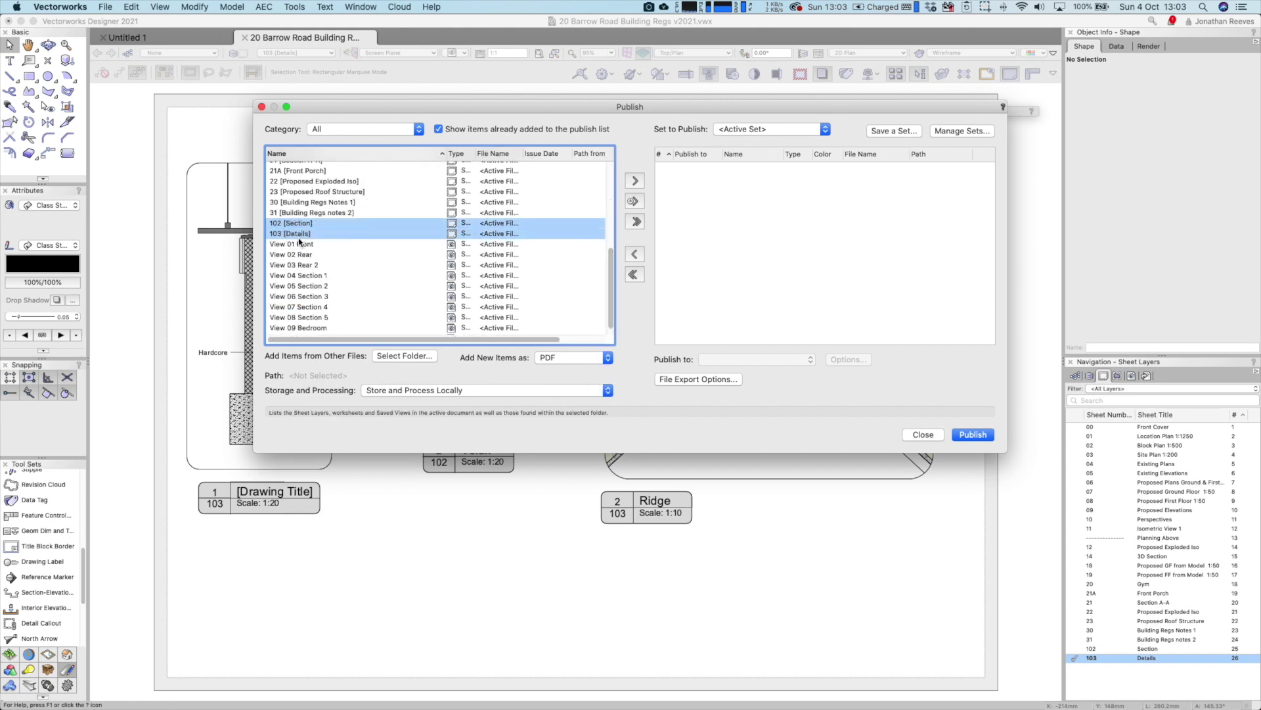
pyautogui.click(634, 181)
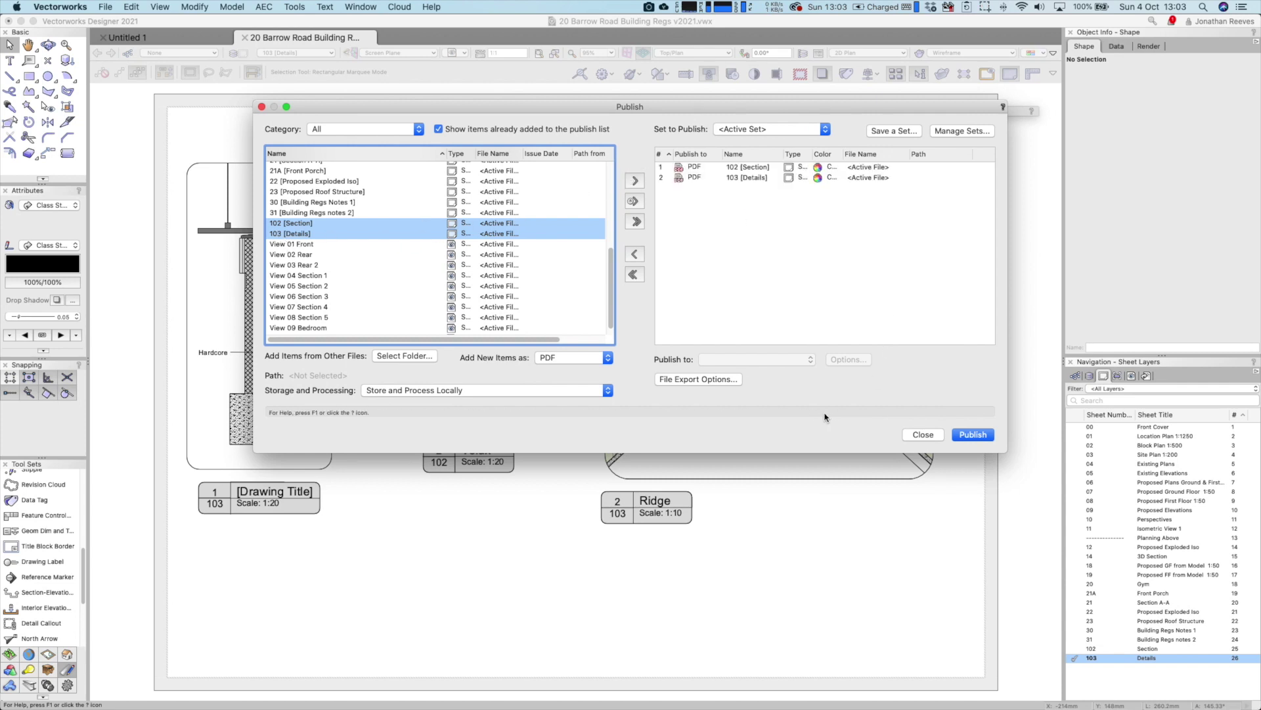
# Set both queued sheets to publish as PDF and open the PDF export settings
pyautogui.click(696, 167)
pyautogui.keyDown('shift'); pyautogui.click(696, 177); pyautogui.keyUp('shift')
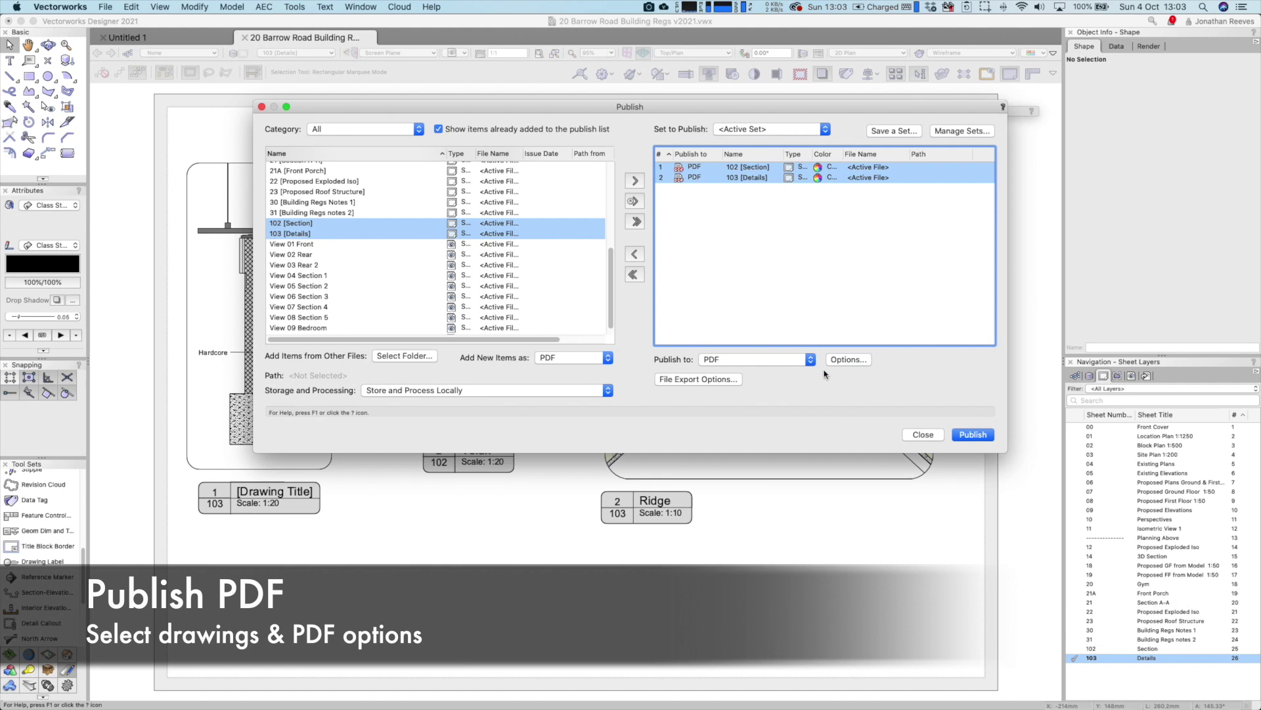
pyautogui.click(771, 360)
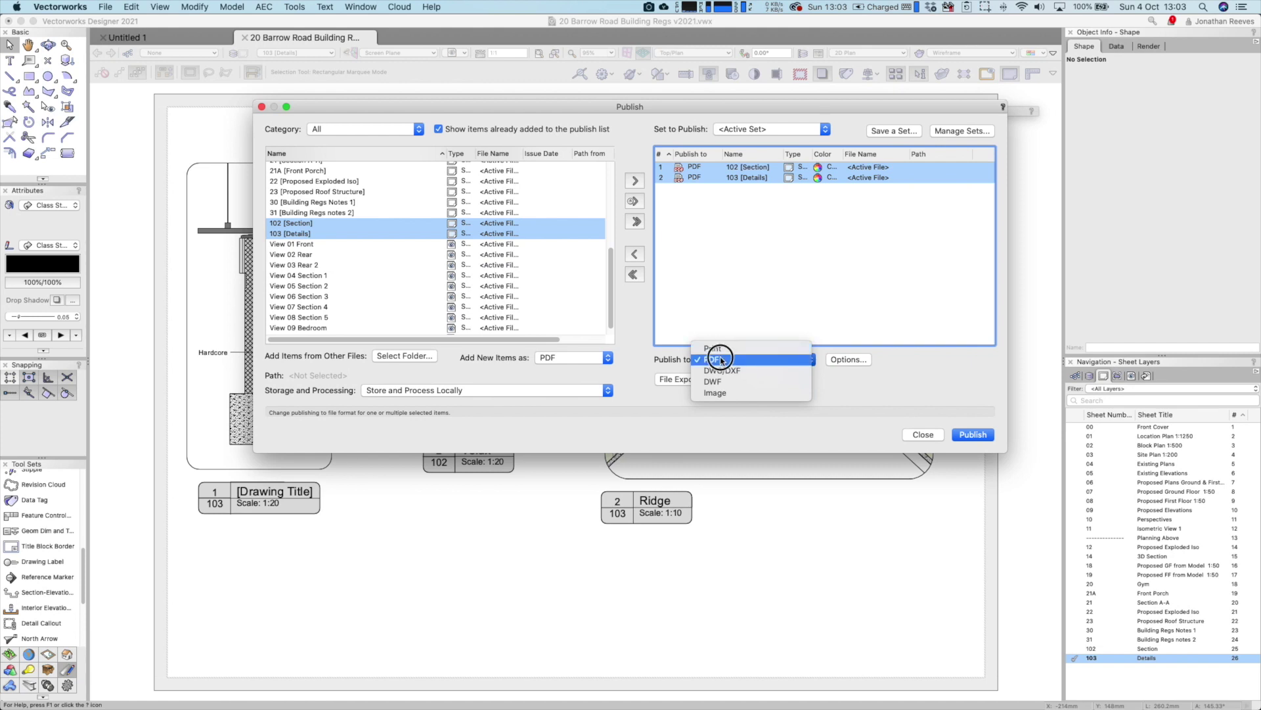
pyautogui.click(846, 370)
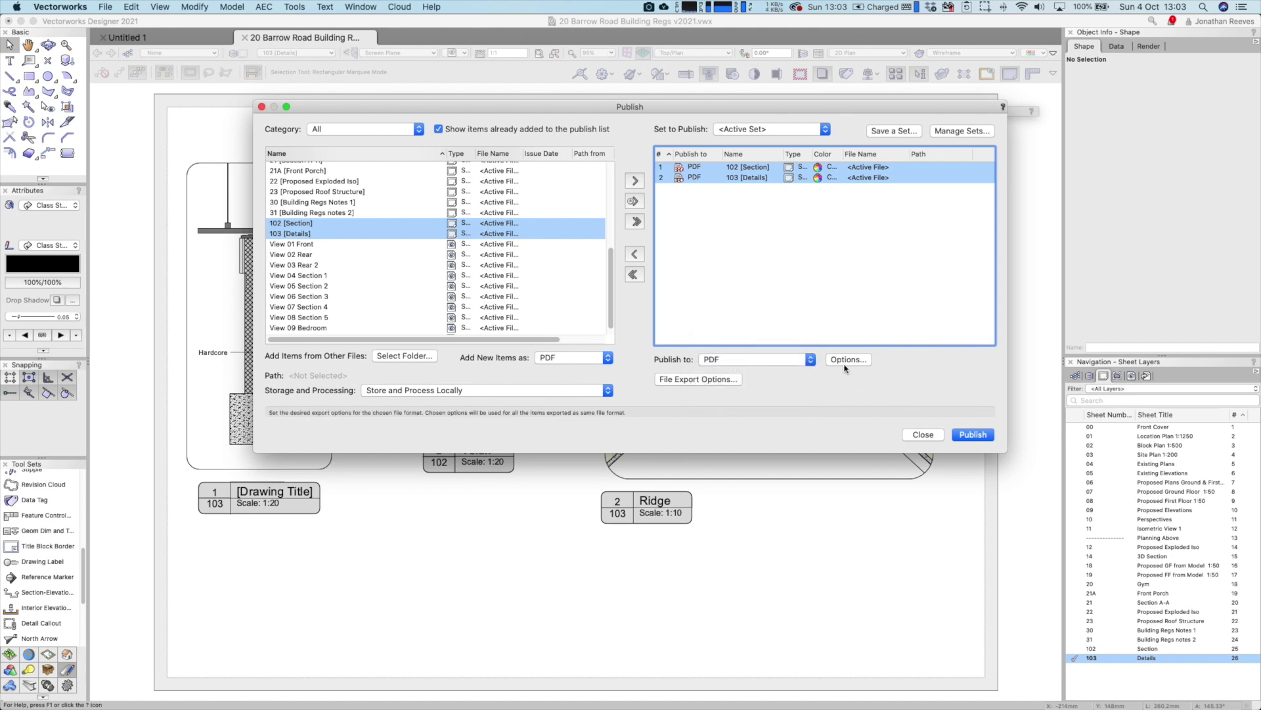
pyautogui.click(853, 360)
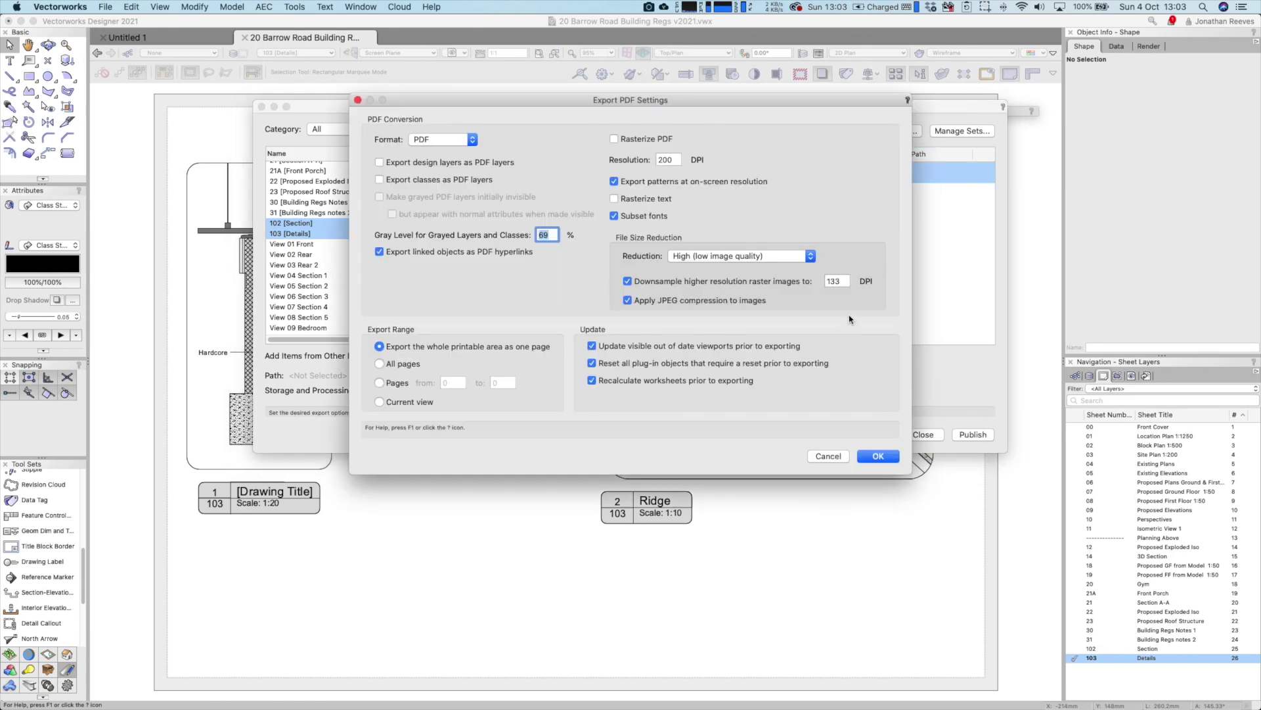
# Set PDF file size reduction to Medium (200 DPI images) and confirm the export settings
pyautogui.click(770, 257)
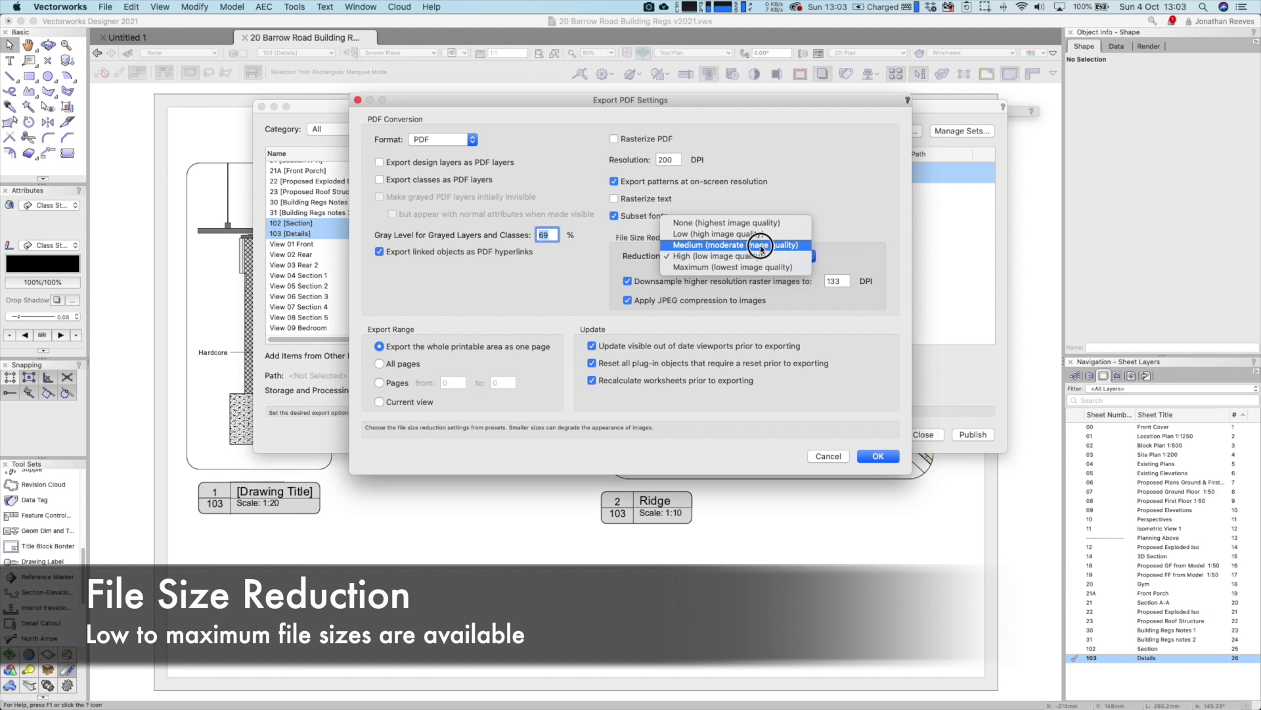
pyautogui.click(761, 246)
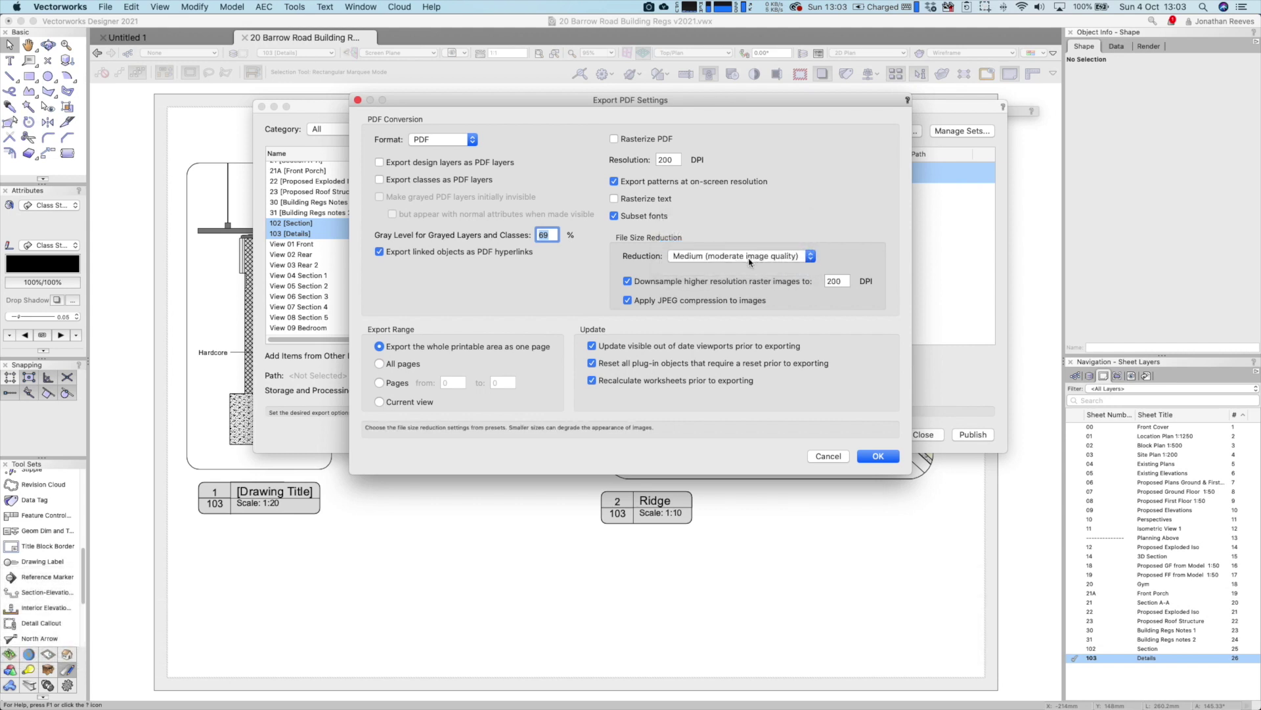
pyautogui.click(756, 261)
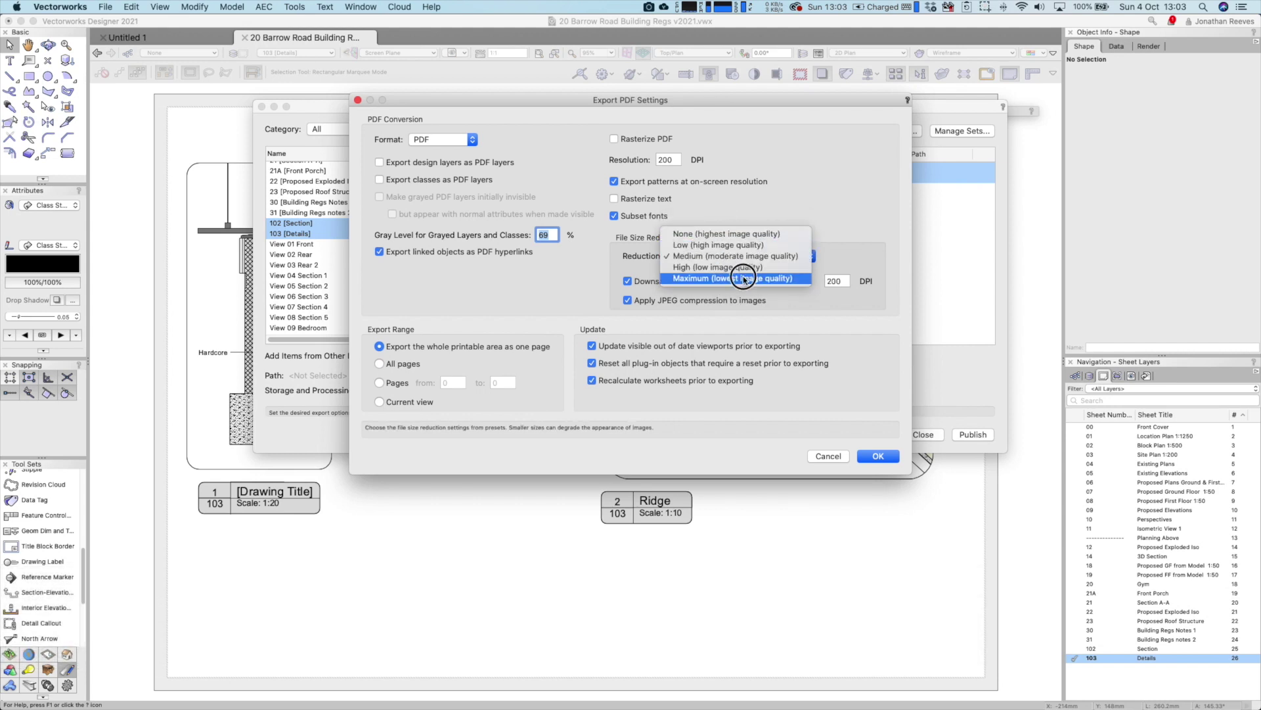
pyautogui.click(834, 225)
pyautogui.click(879, 456)
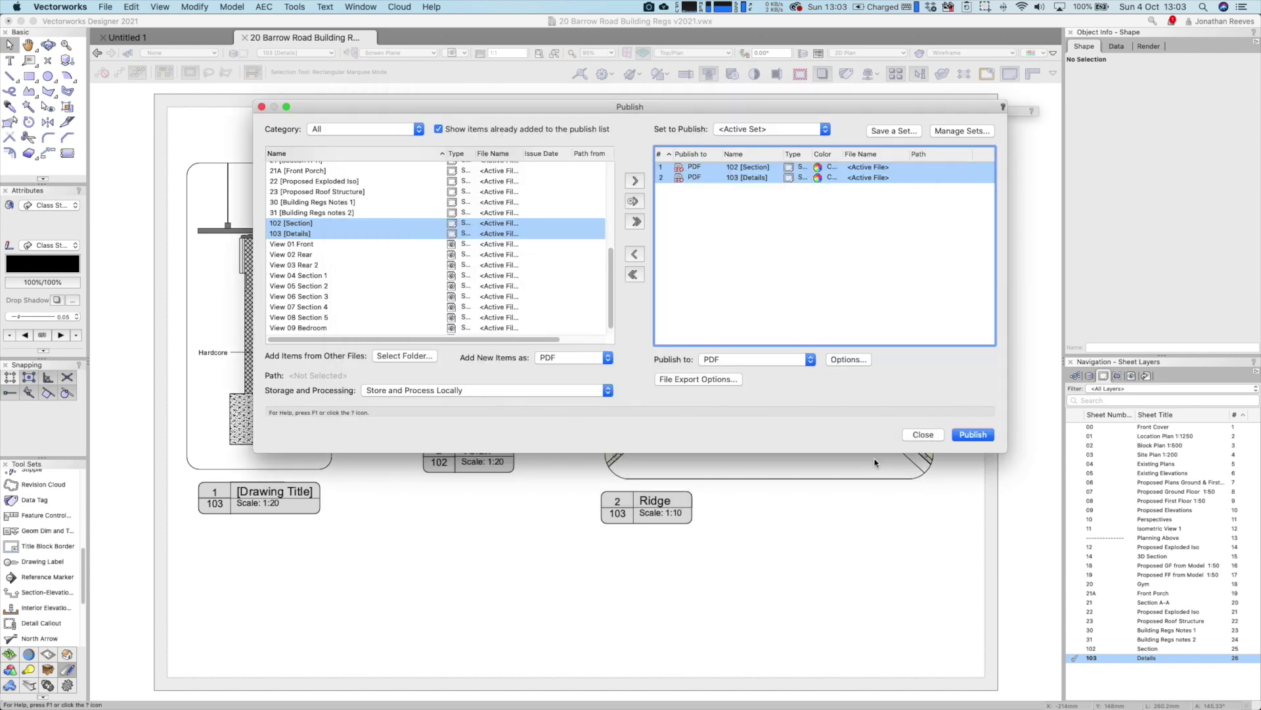
pyautogui.click(702, 379)
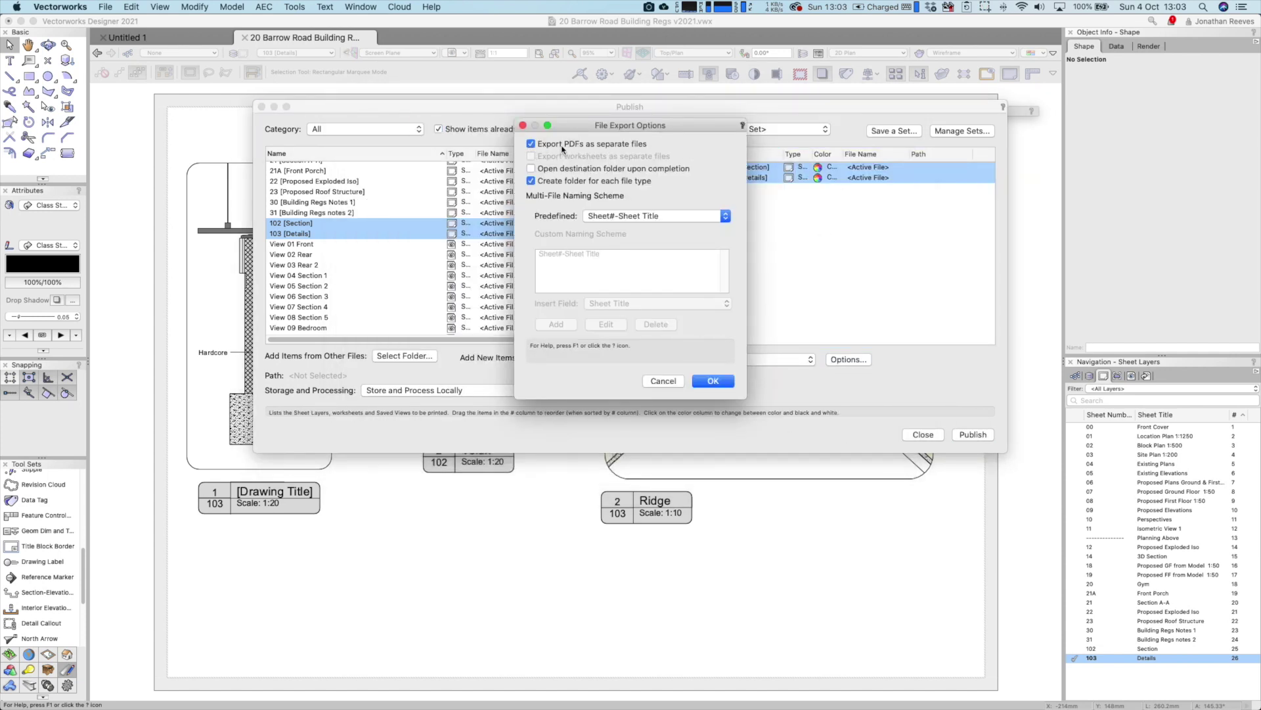
# Publish both sheets as one combined PDF without saving the sheet set
pyautogui.click(540, 147)
pyautogui.click(713, 381)
pyautogui.click(973, 436)
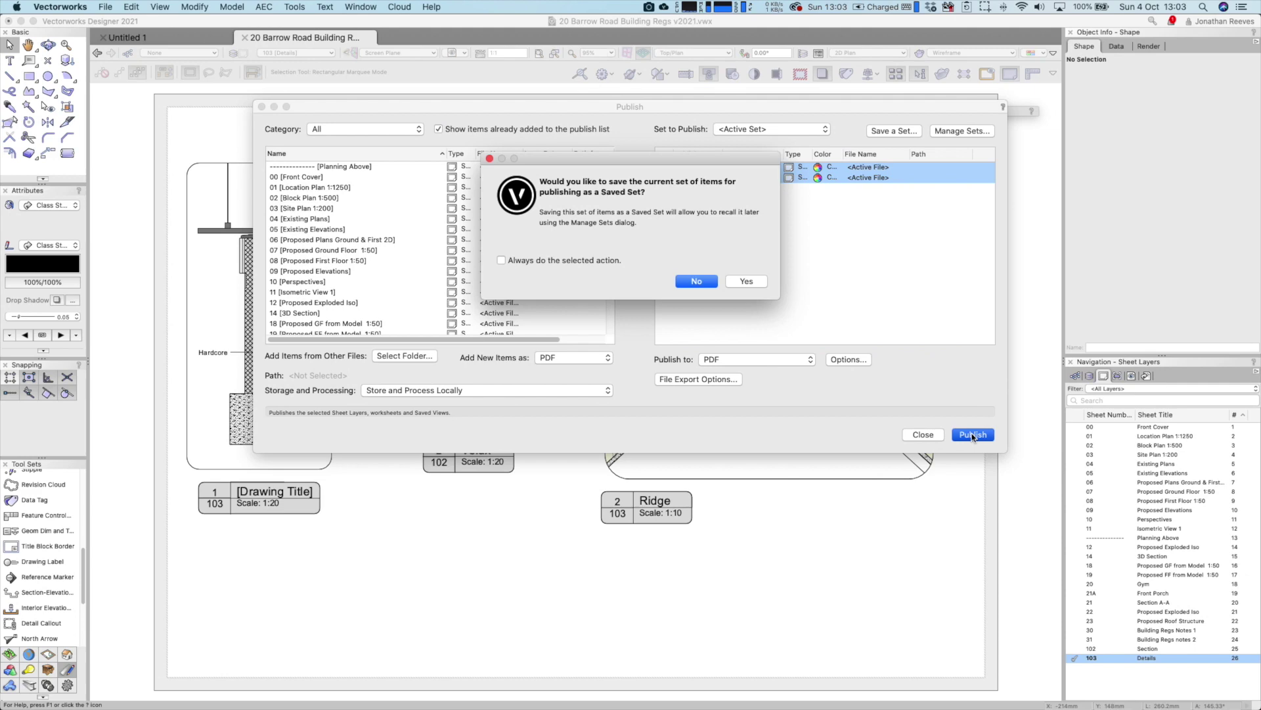
pyautogui.click(697, 281)
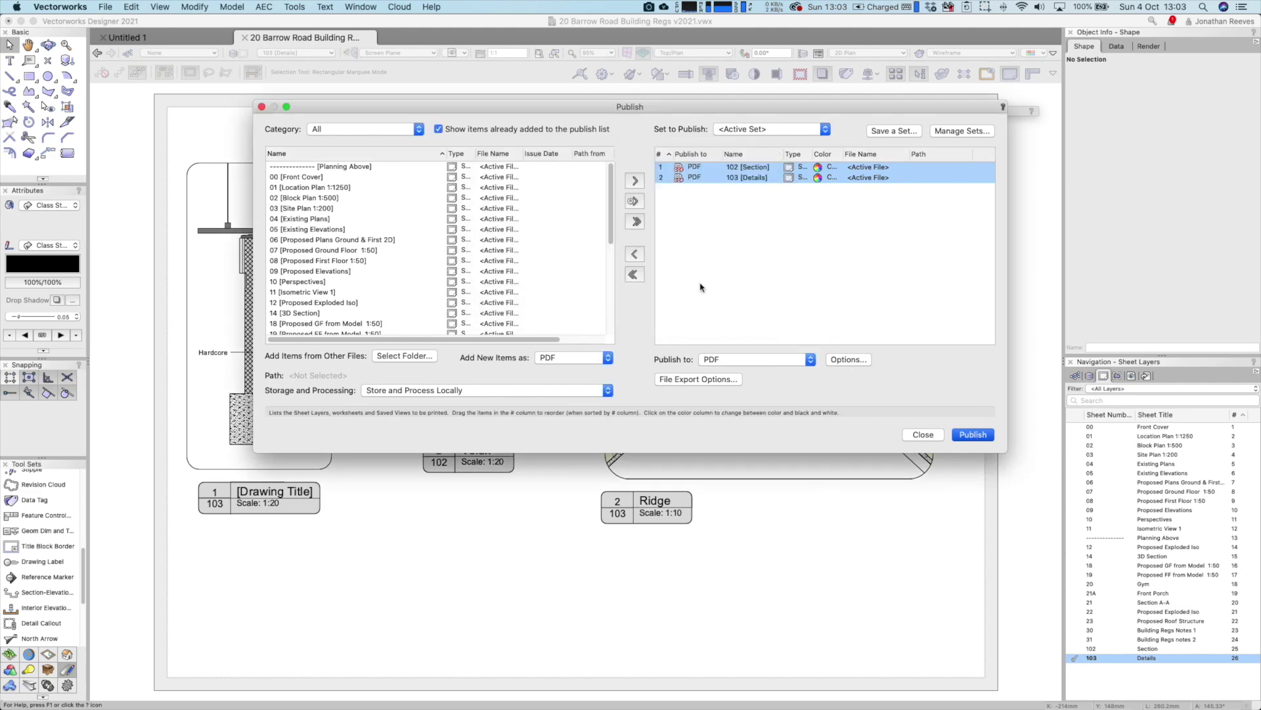
pyautogui.moveTo(671, 154); pyautogui.dragTo(576, 83)
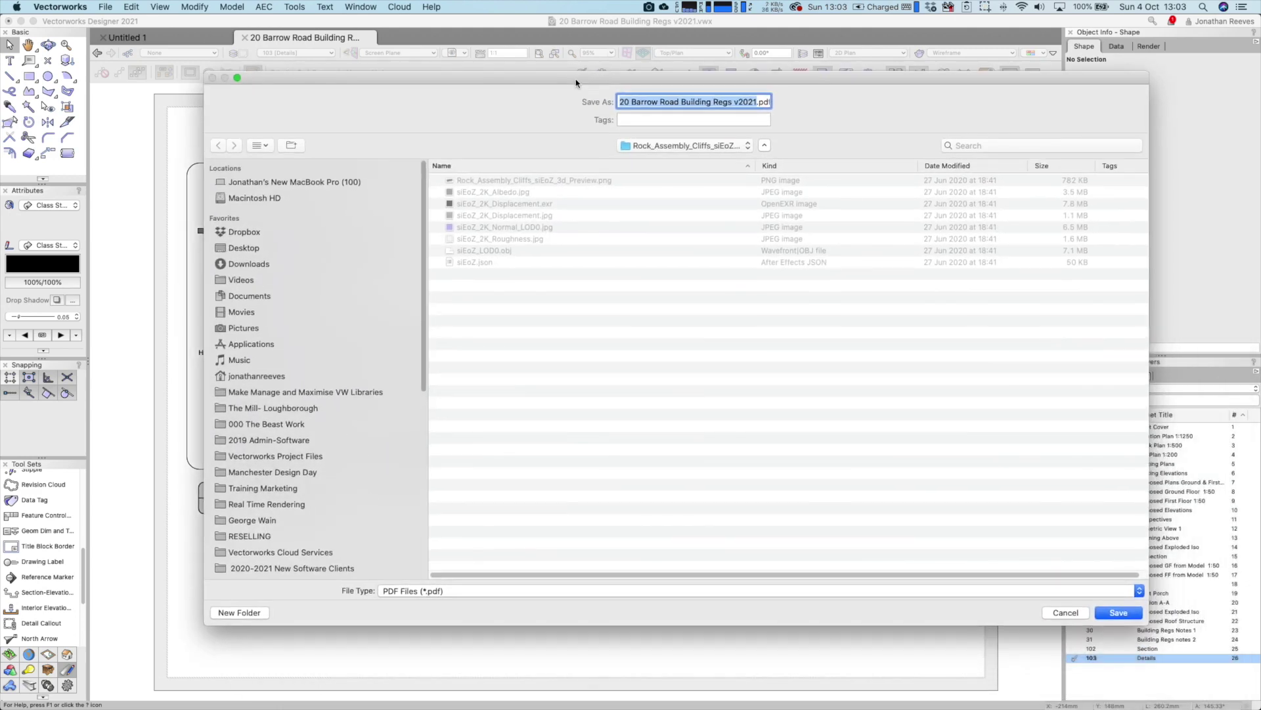
pyautogui.click(252, 235)
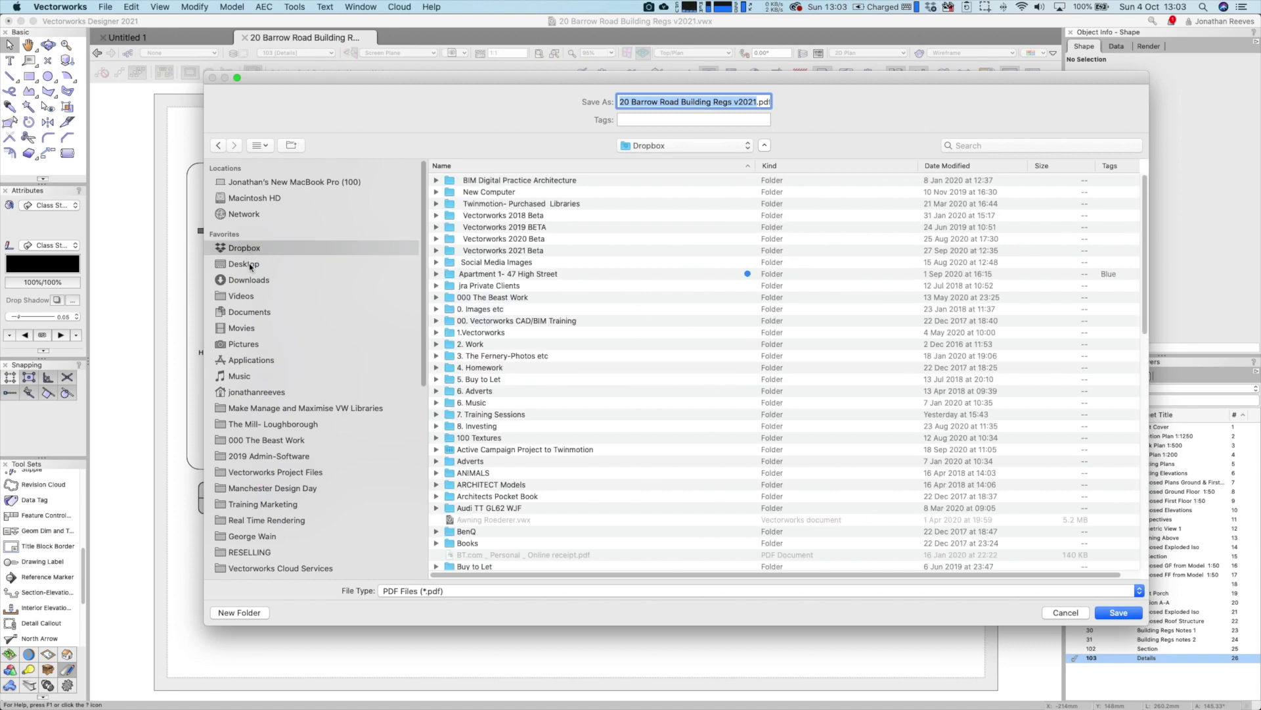
pyautogui.click(263, 264)
pyautogui.click(1119, 612)
pyautogui.click(766, 158)
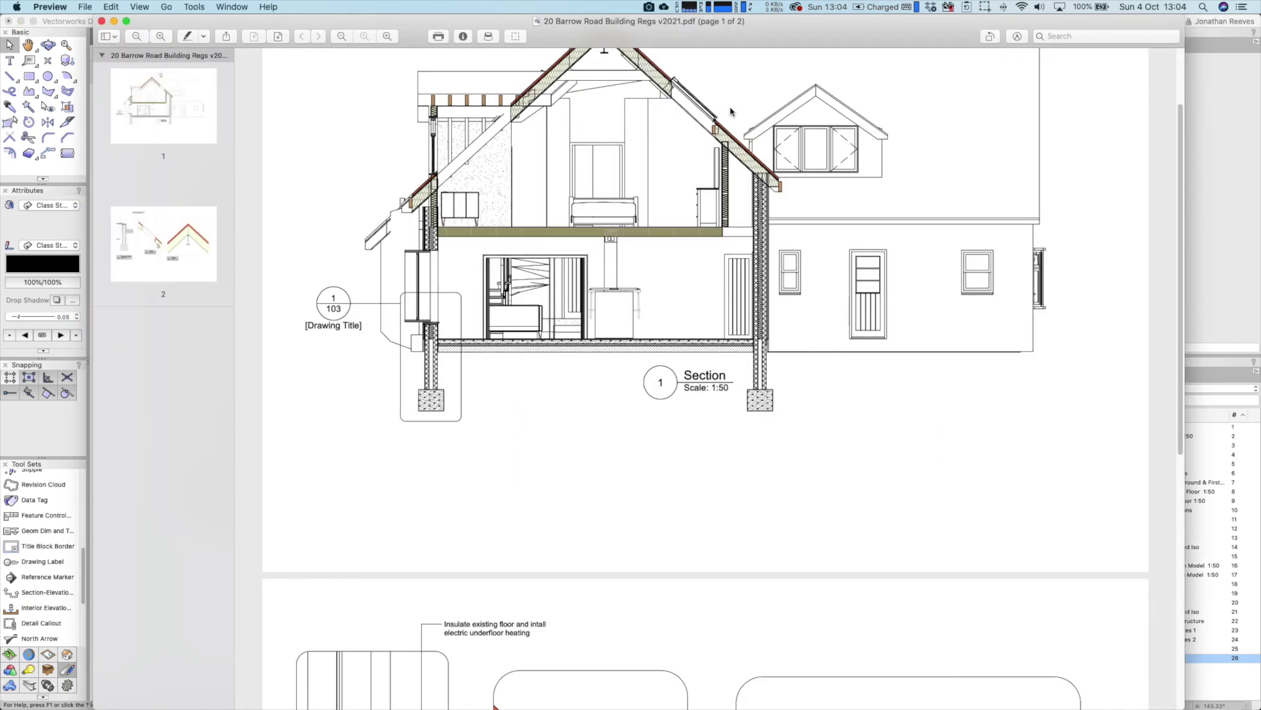
# Test the Ridge and Drawing Title callout links from the section page to the details page
pyautogui.scroll(3, 725, 175)
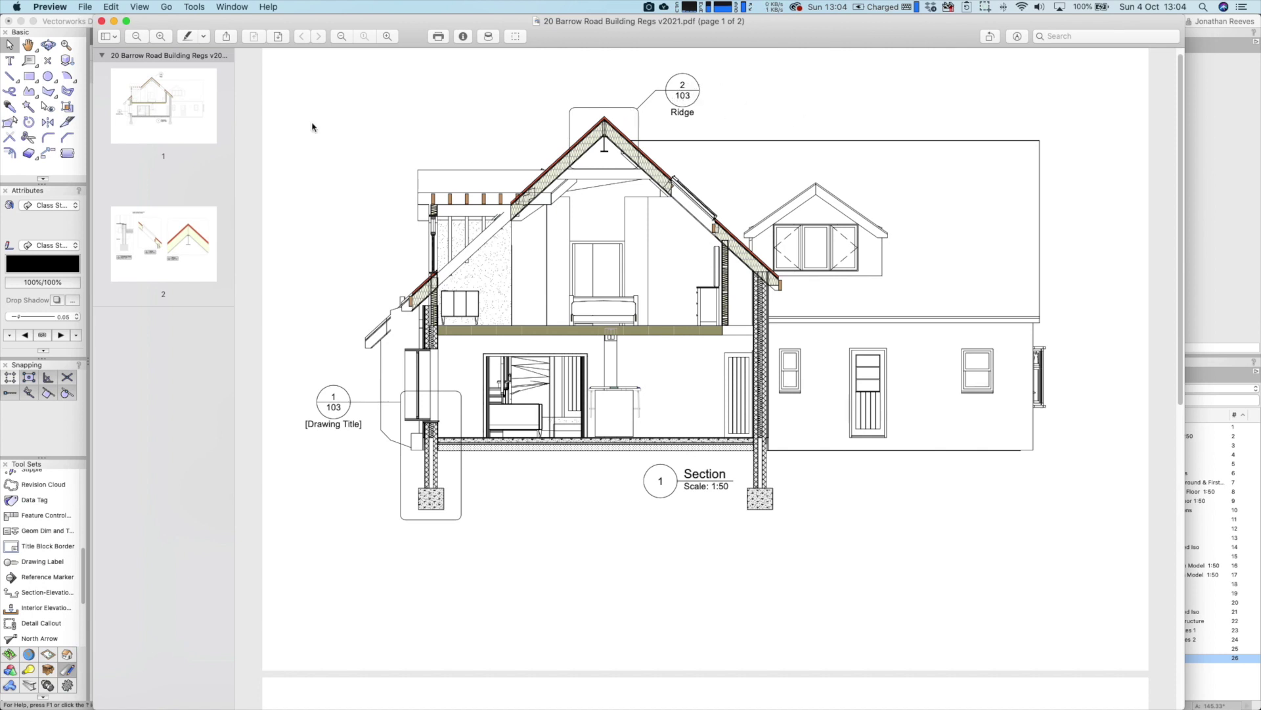
pyautogui.click(680, 98)
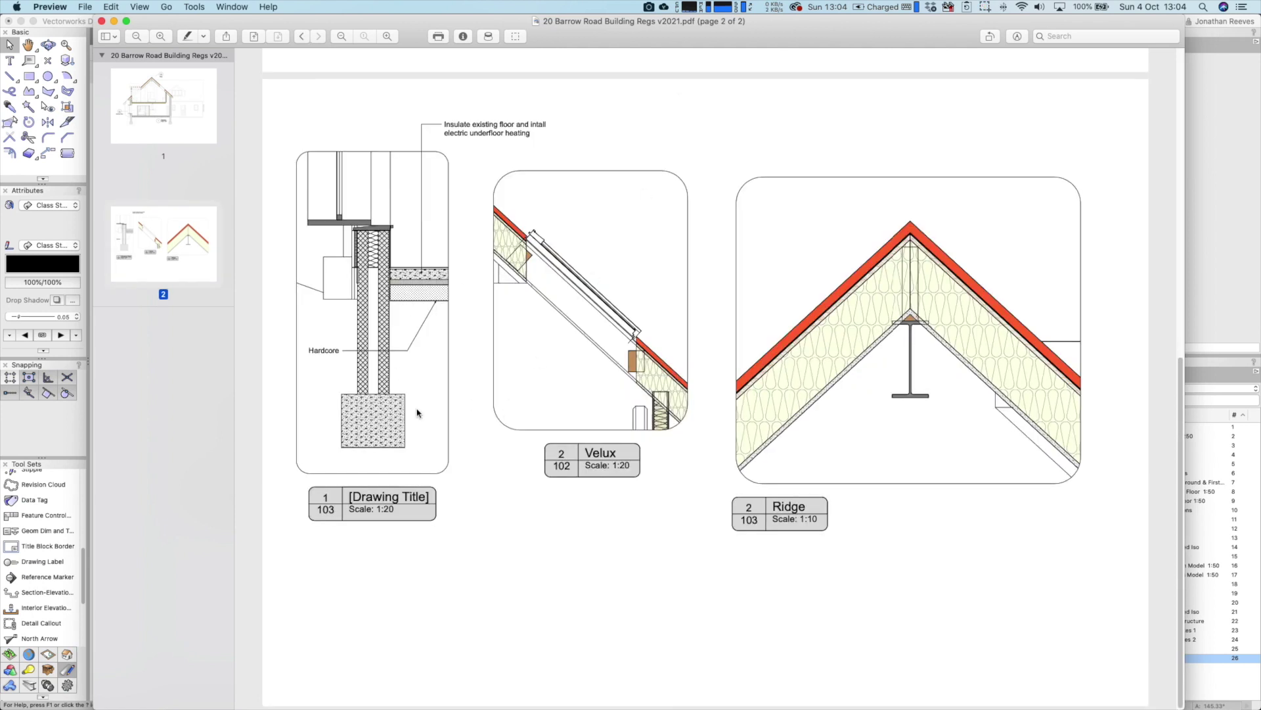
pyautogui.click(159, 96)
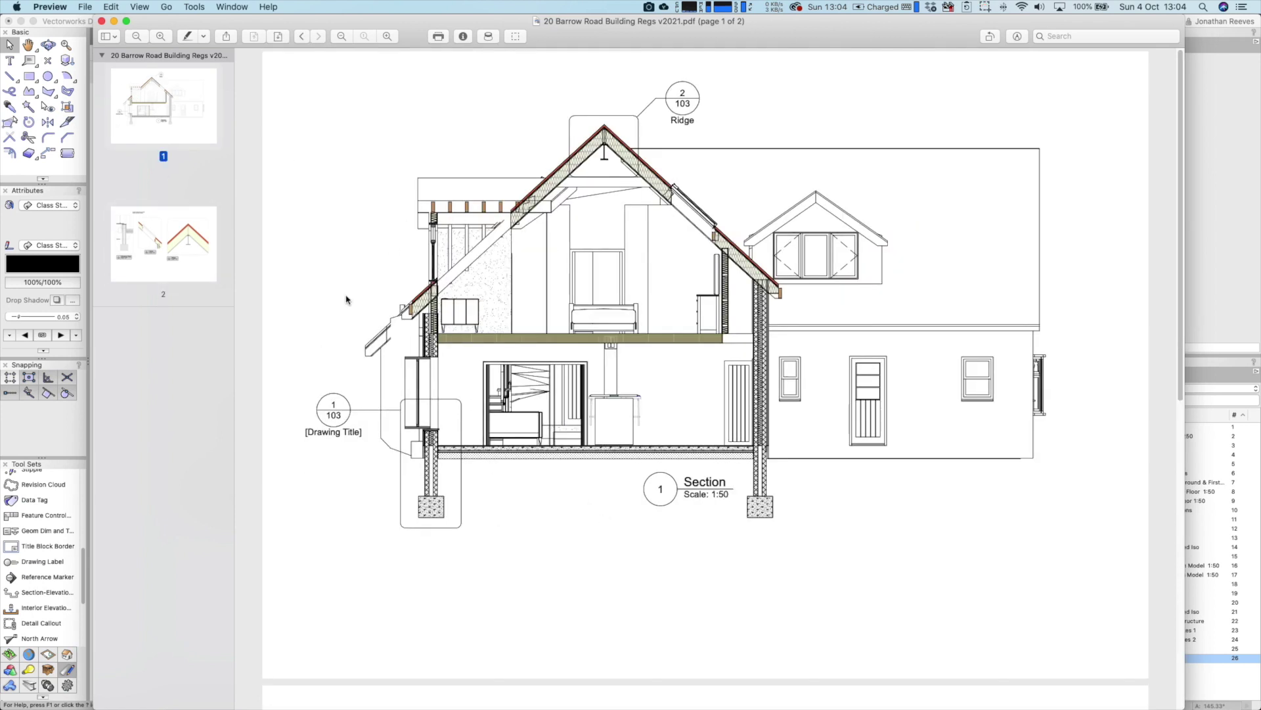
pyautogui.click(335, 419)
pyautogui.click(168, 118)
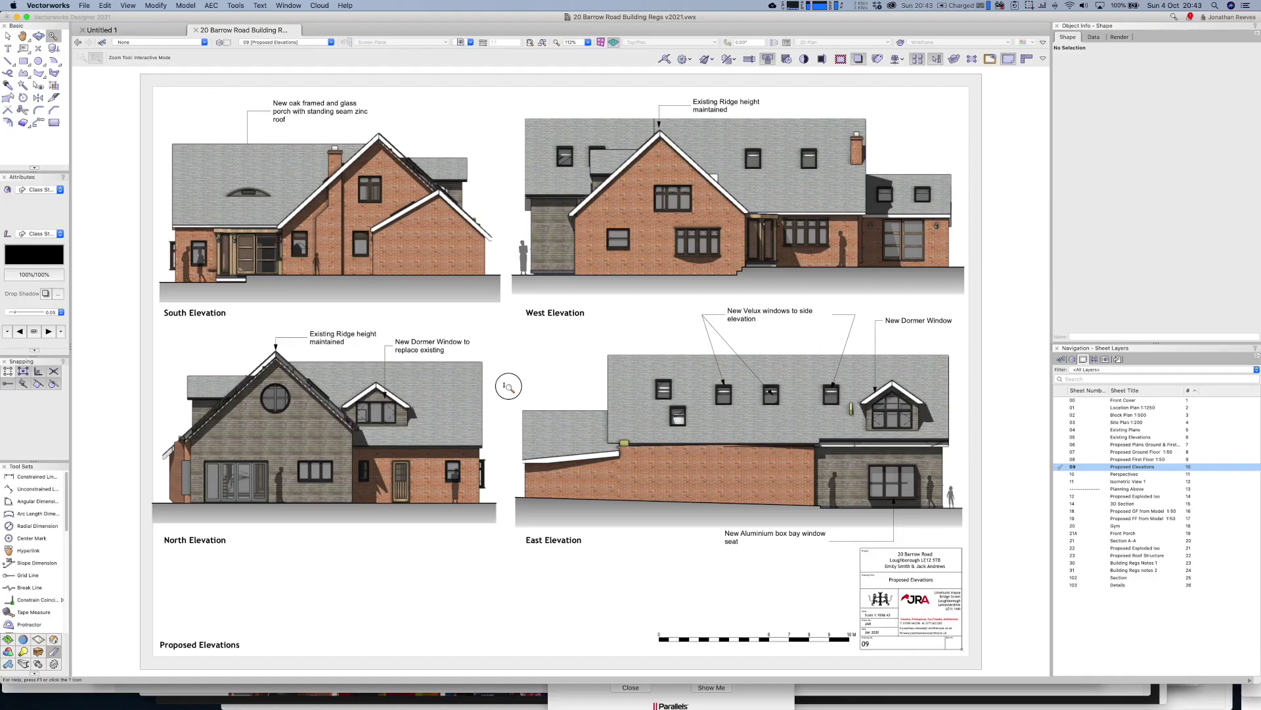
pyautogui.moveTo(513, 386); pyautogui.dragTo(519, 386)
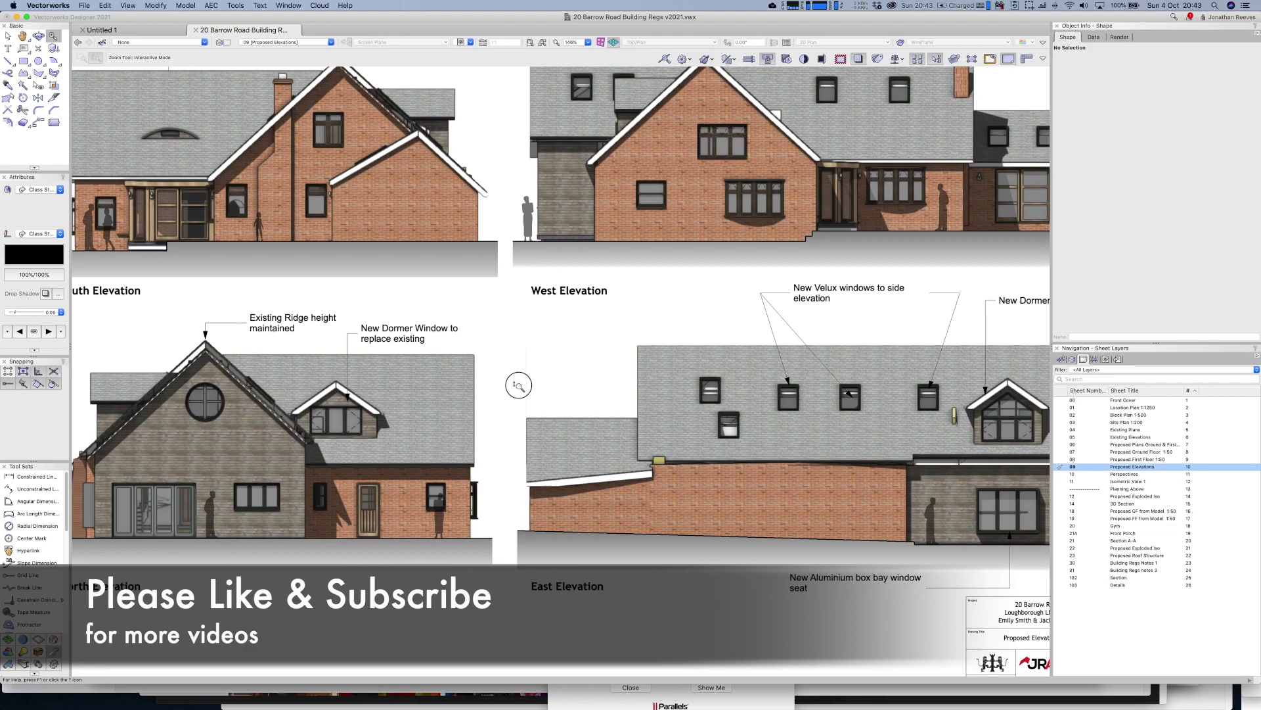
pyautogui.moveTo(519, 385); pyautogui.dragTo(519, 386)
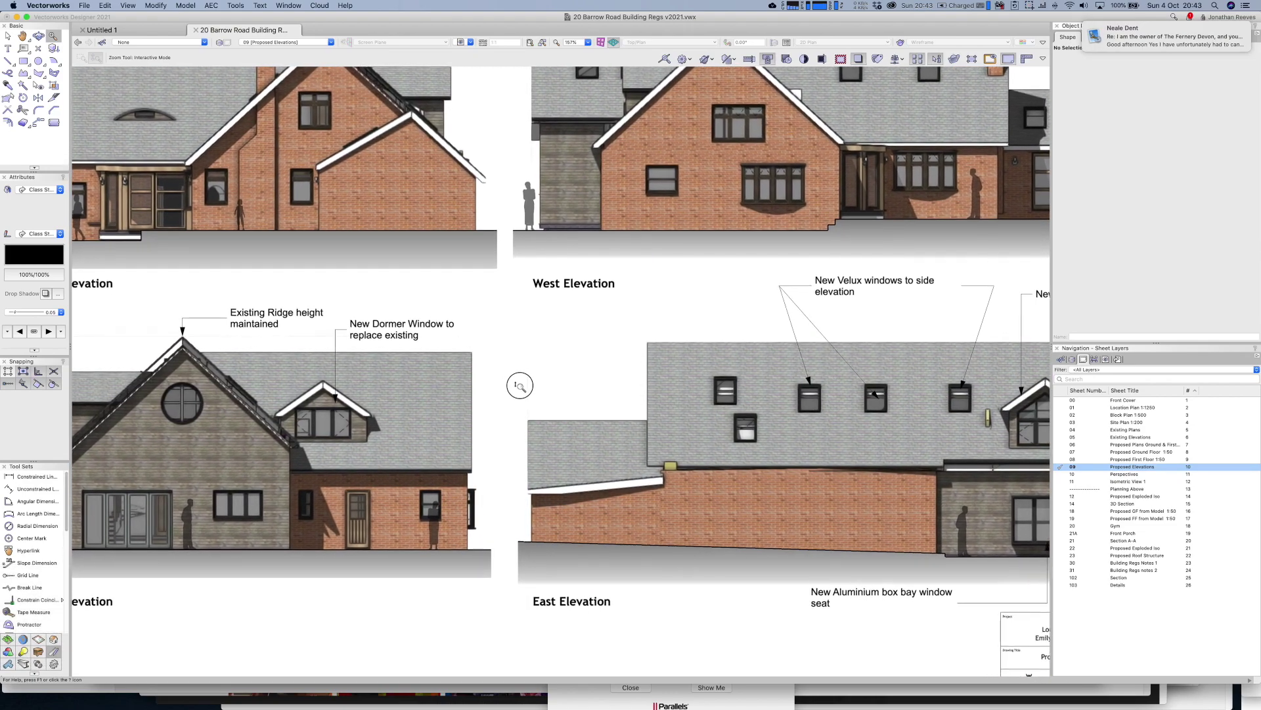